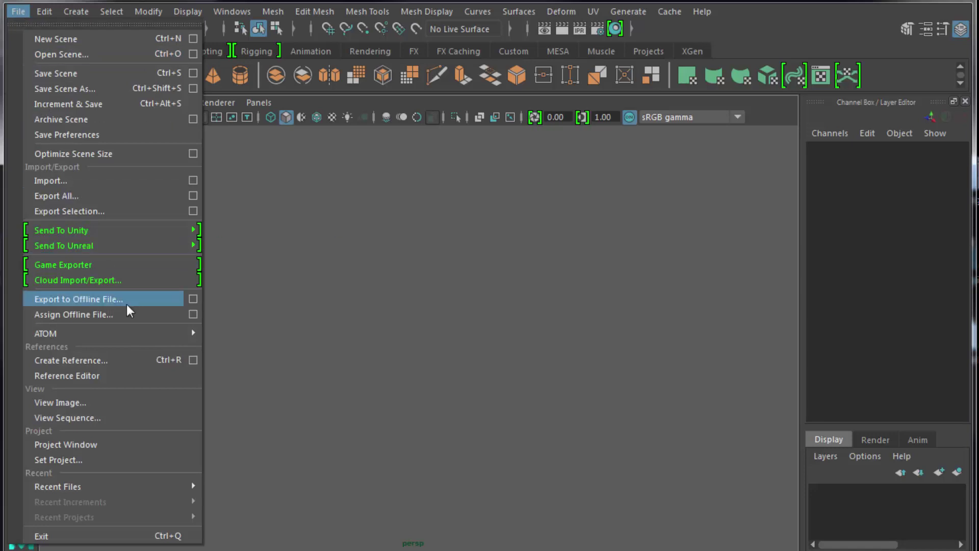
Step: Open the recent scene Modeling_2.ma and show the car body and wheel in shaded display
mouse_move(148, 488)
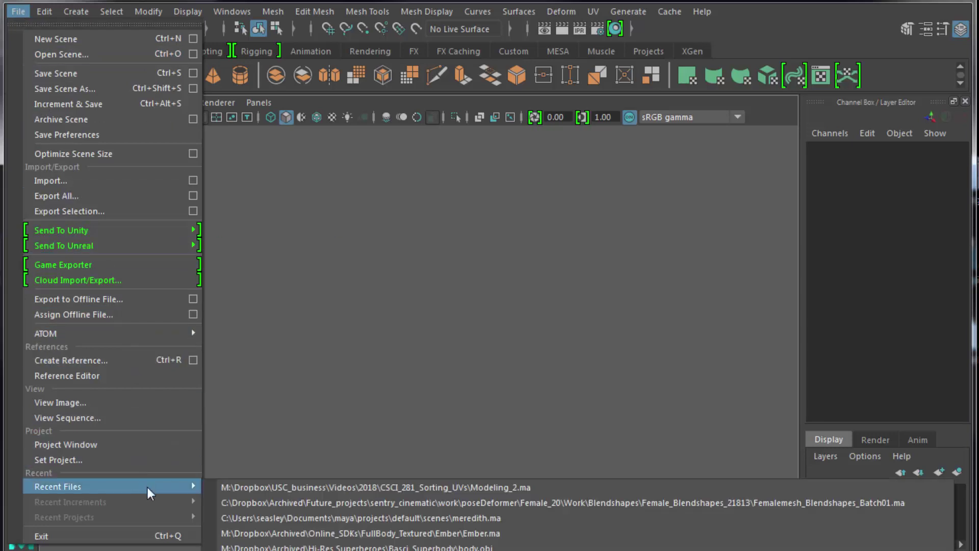
left_click(246, 485)
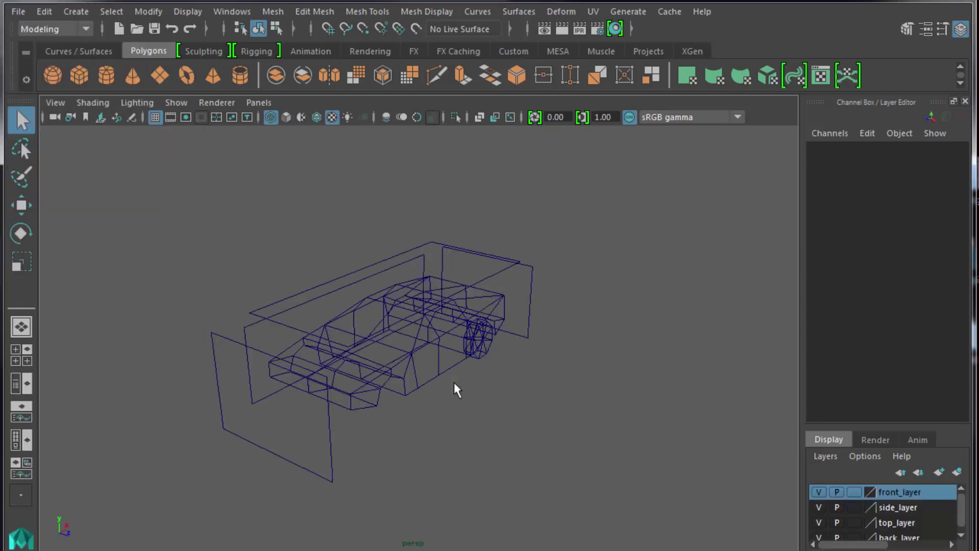
key("5")
left_click(422, 352)
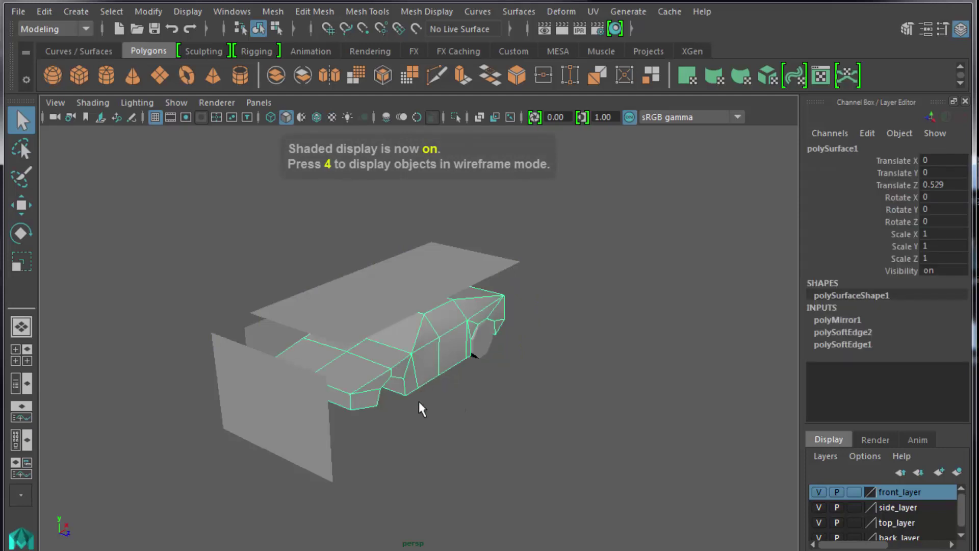
left_click_drag(410, 464, 376, 422, "alt")
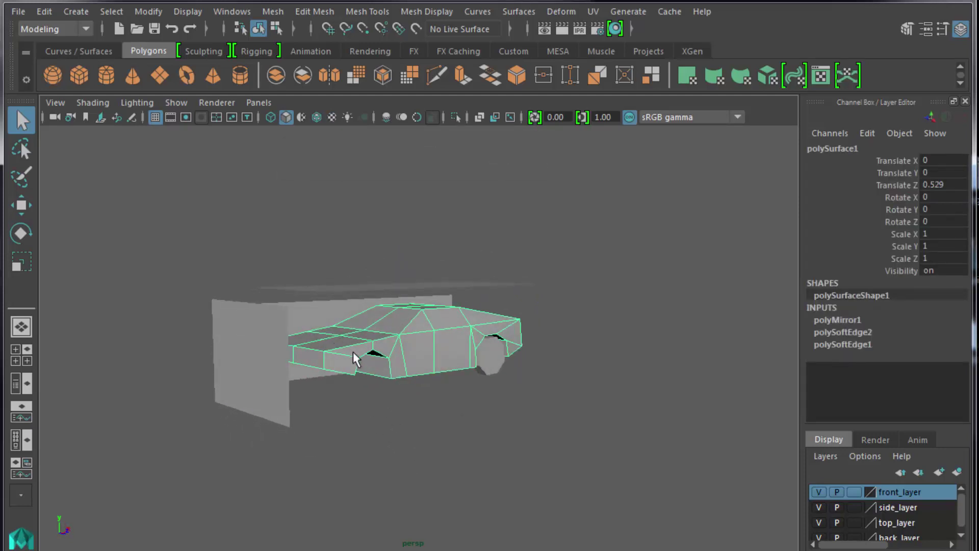
left_click_drag(353, 351, 352, 285, "alt")
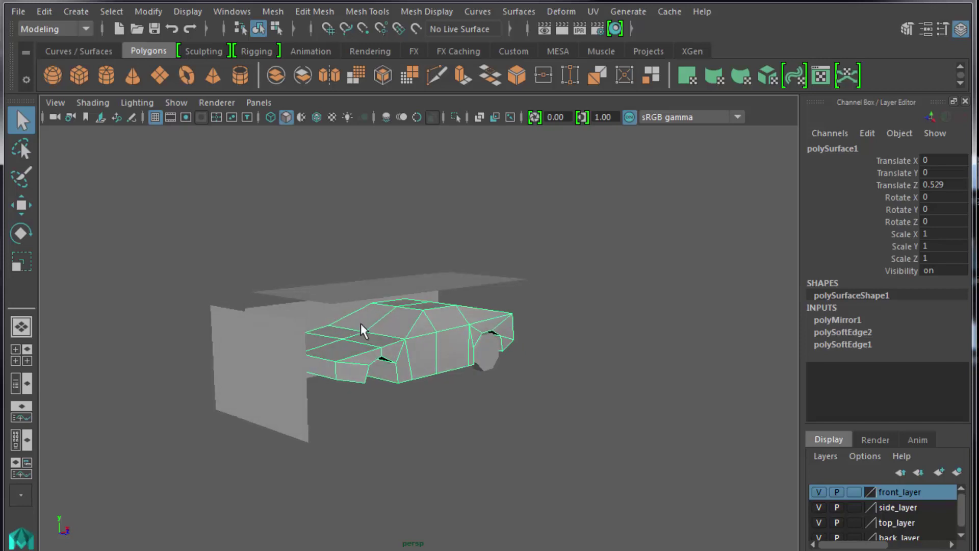
left_click(488, 352)
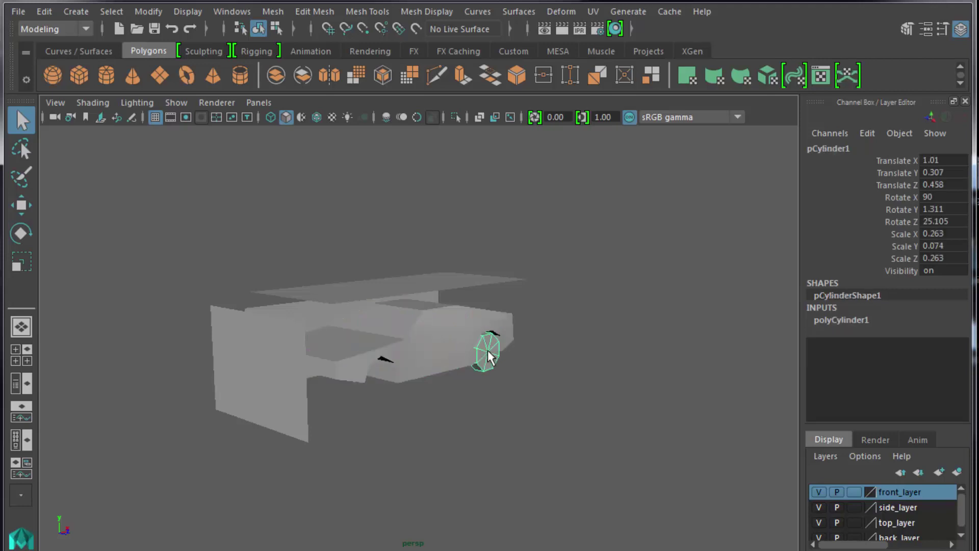
left_click(427, 350)
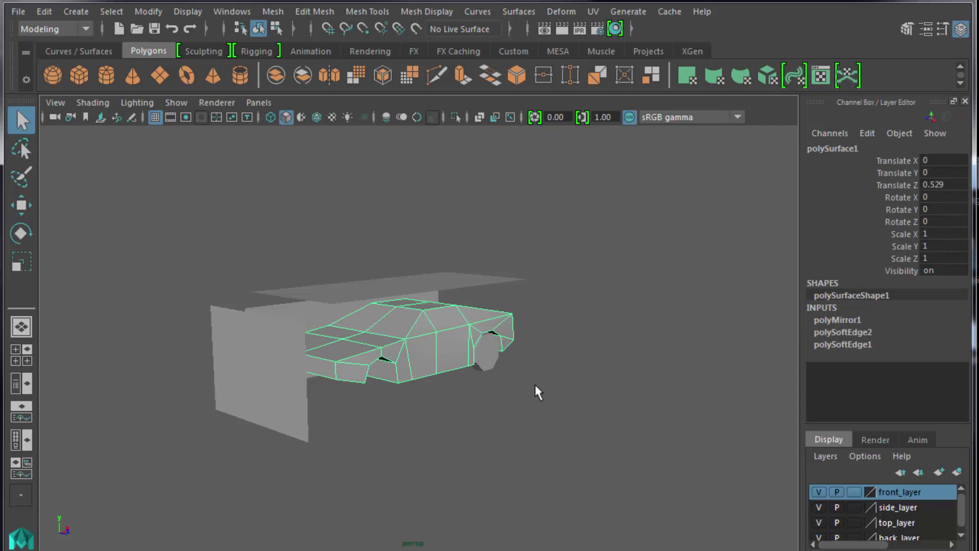
Step: Delete the reference planes side_mesh, forward_mesh, top_mesh and back_mesh using the Outliner
key("shift+o")
left_click_drag(164, 246, 154, 169)
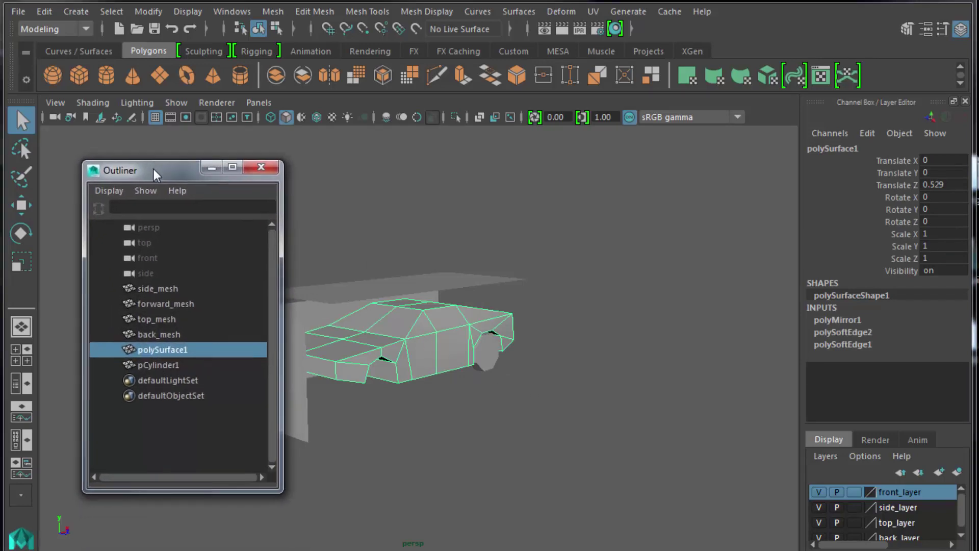
left_click_drag(168, 286, 204, 334)
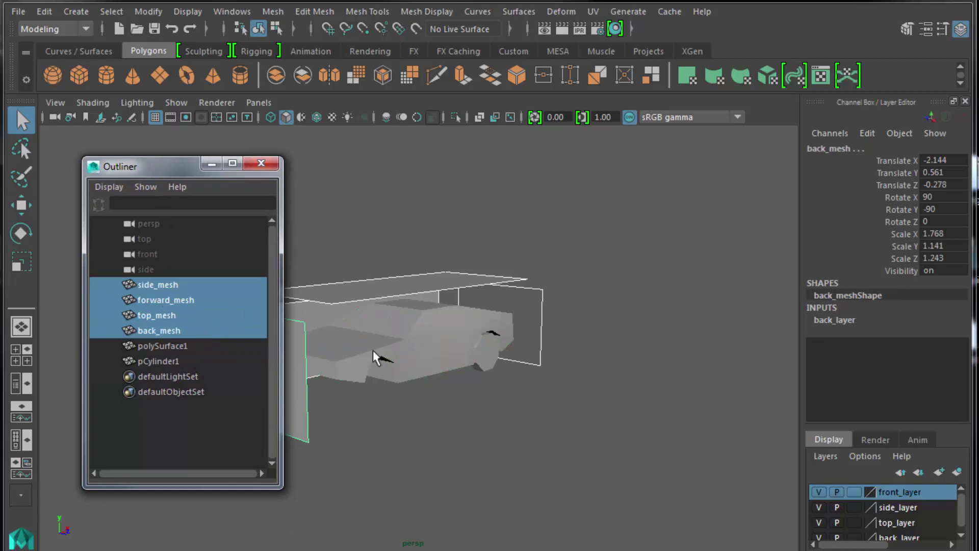
key("Delete")
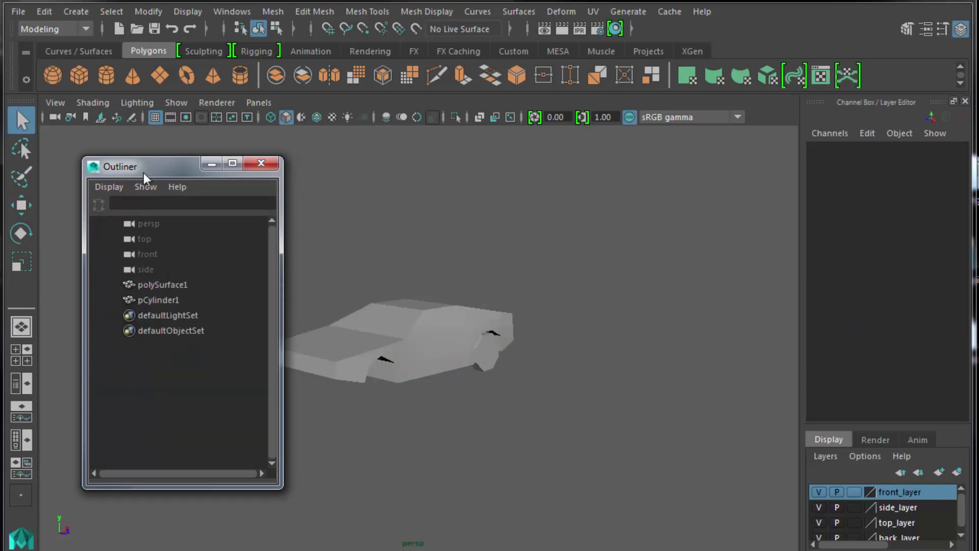
Step: Open the Optimize Scene Size options and move the window clear of the car
left_click(19, 11)
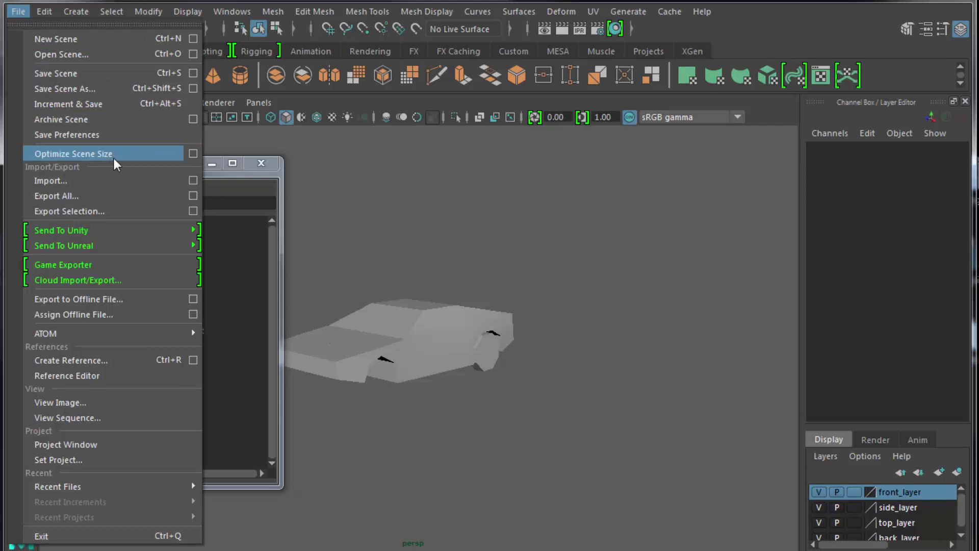
left_click(192, 153)
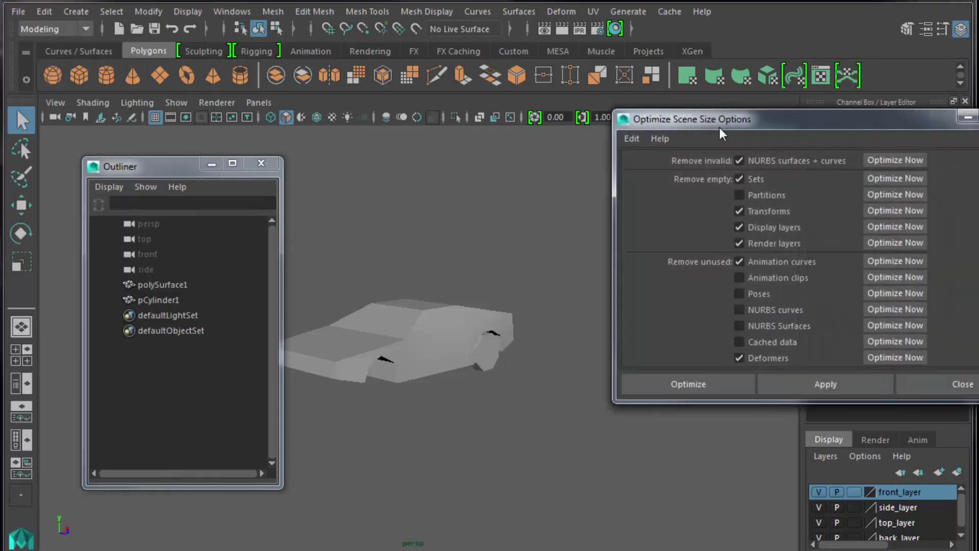
left_click_drag(719, 129, 613, 201)
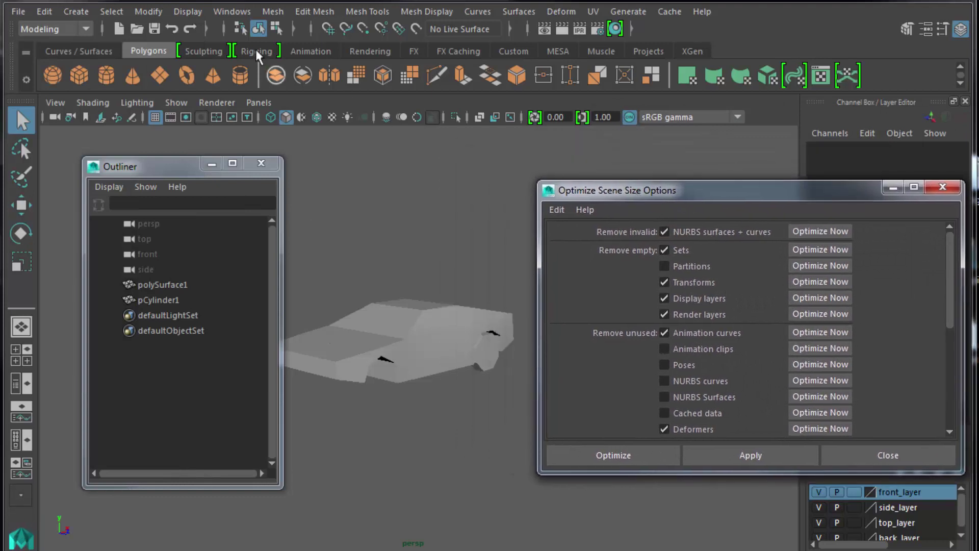
Step: Open the Hypershade and arrange it over the Outliner to compare the scene's materials with its remaining objects
left_click(233, 12)
mouse_move(257, 63)
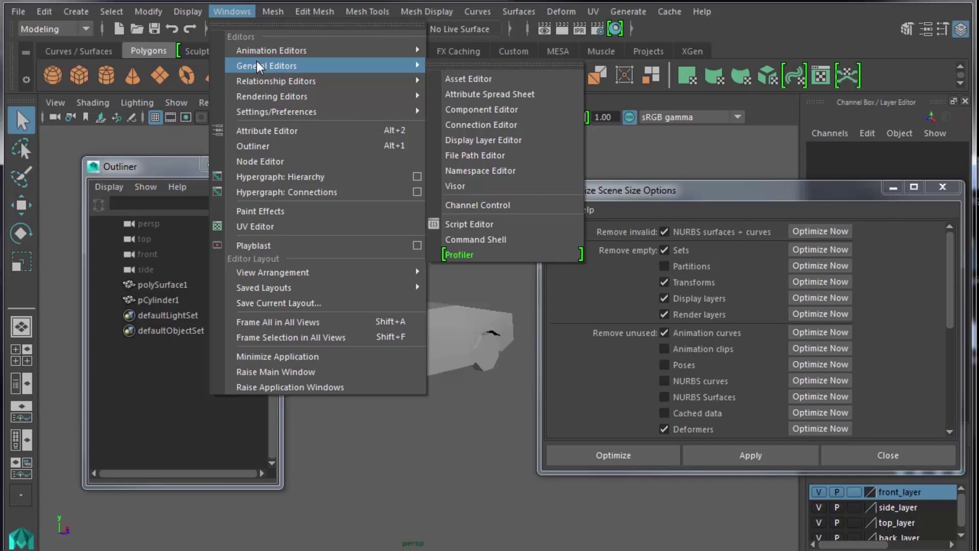
mouse_move(286, 97)
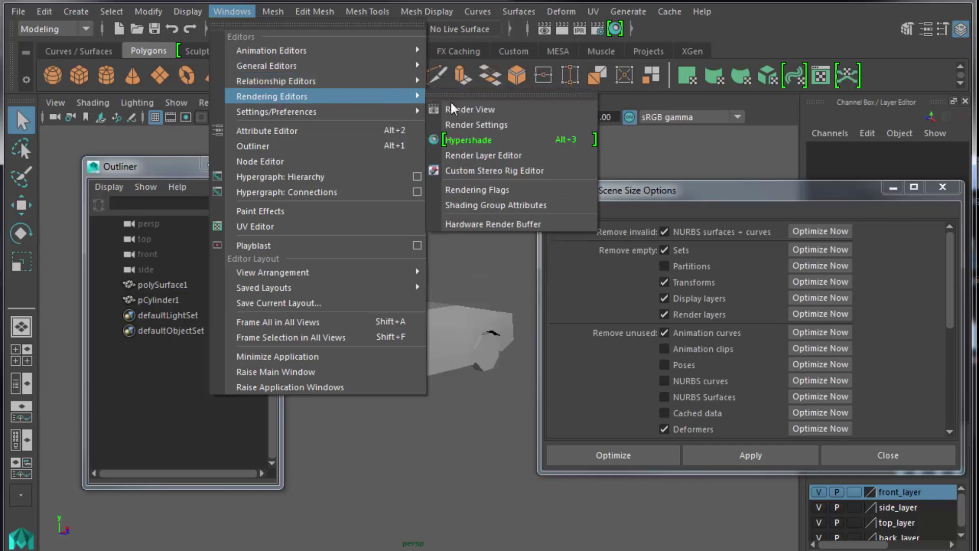
left_click(481, 141)
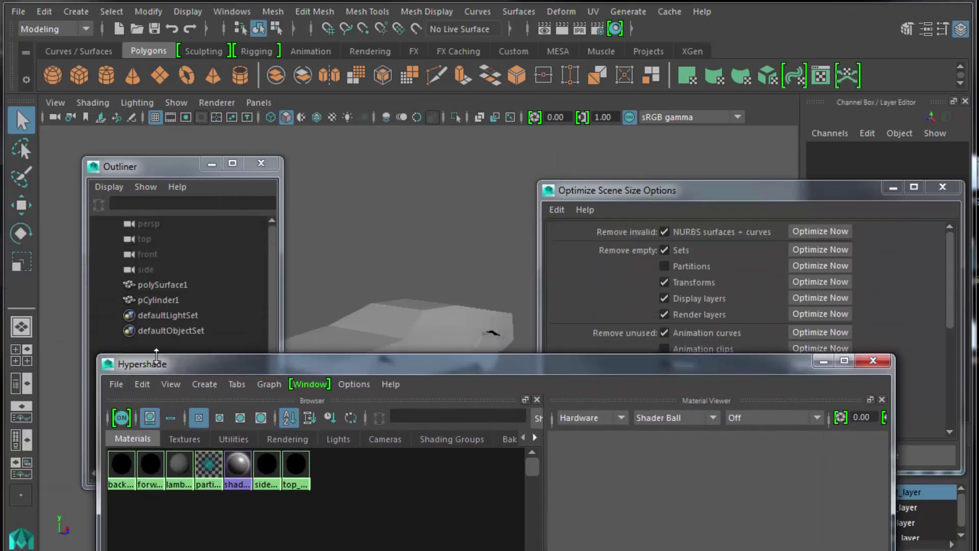
left_click_drag(335, 299, 349, 135)
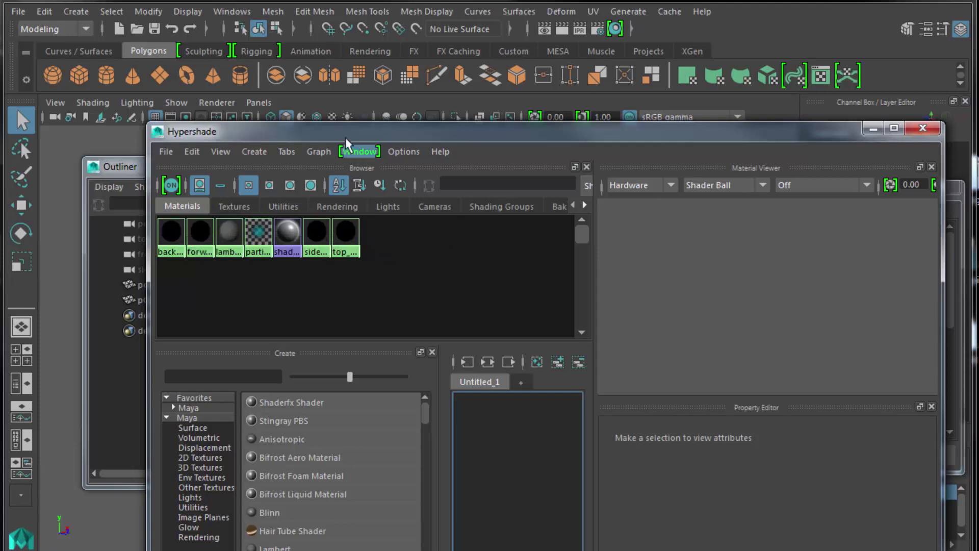
mouse_move(334, 124)
left_mouse_down()
mouse_move(335, 256)
mouse_move(319, 136)
mouse_move(349, 120)
left_mouse_up()
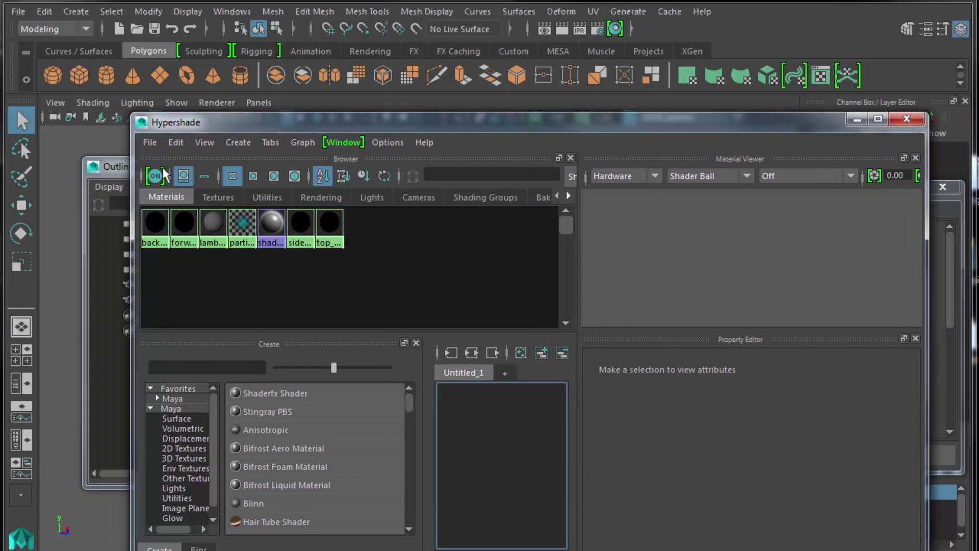
left_click(121, 165)
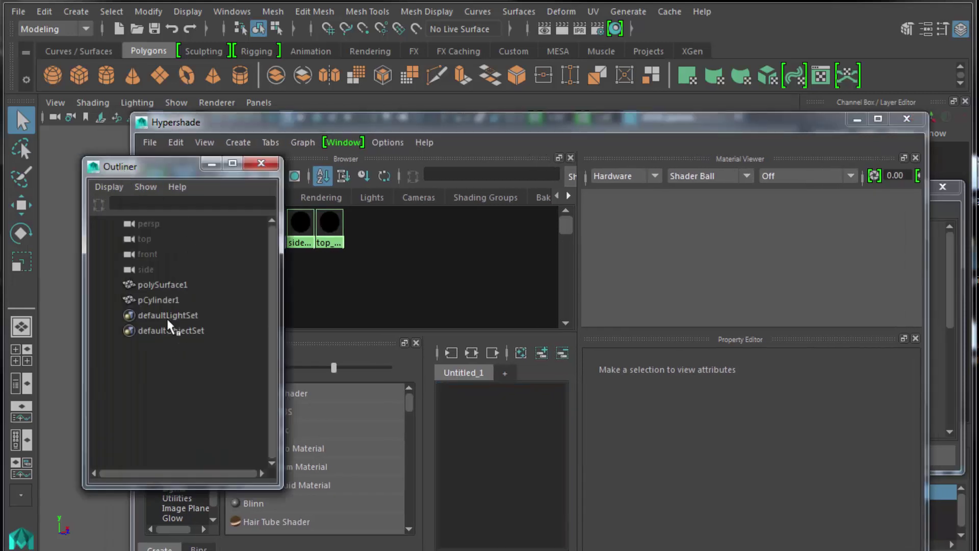
left_click(311, 123)
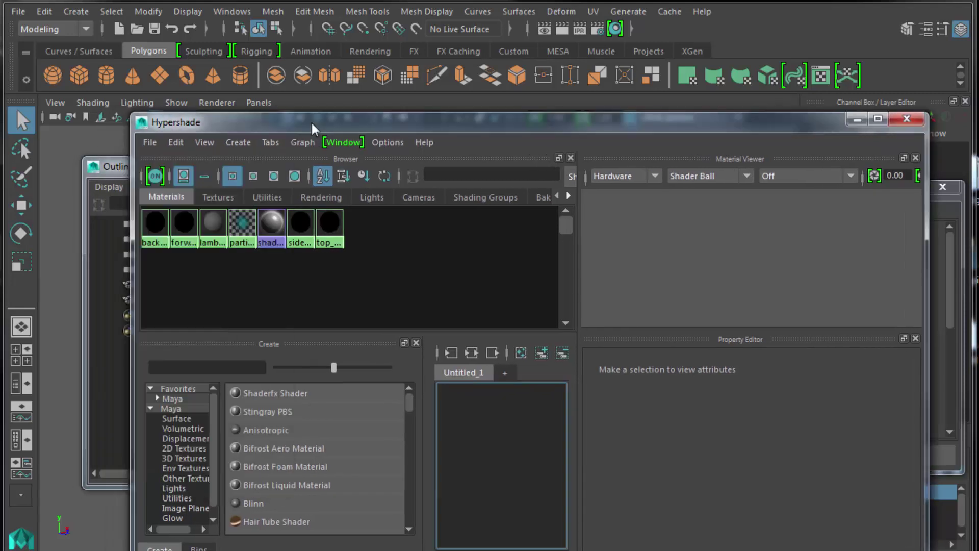
Step: Examine the image file connected to the color of forward_shader
double_click(177, 228)
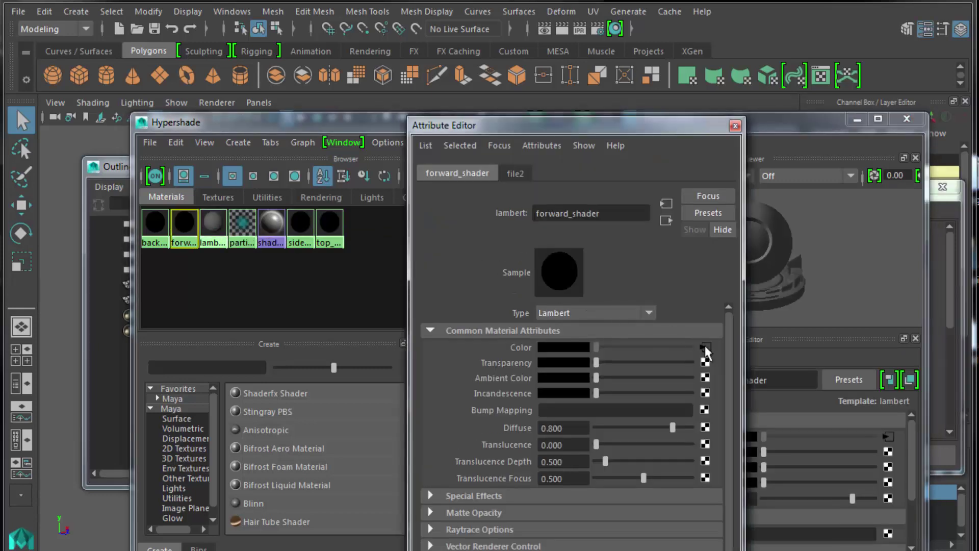
left_click(705, 346)
left_click(735, 126)
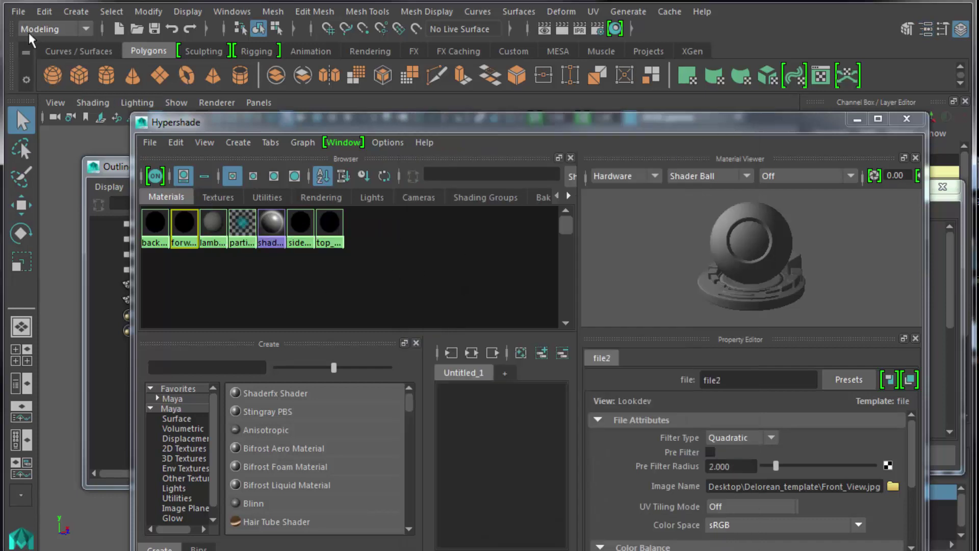
Step: Optimize the scene size with the current options, then close the Hypershade and the Outliner
left_click(939, 204)
left_click_drag(819, 191, 609, 67)
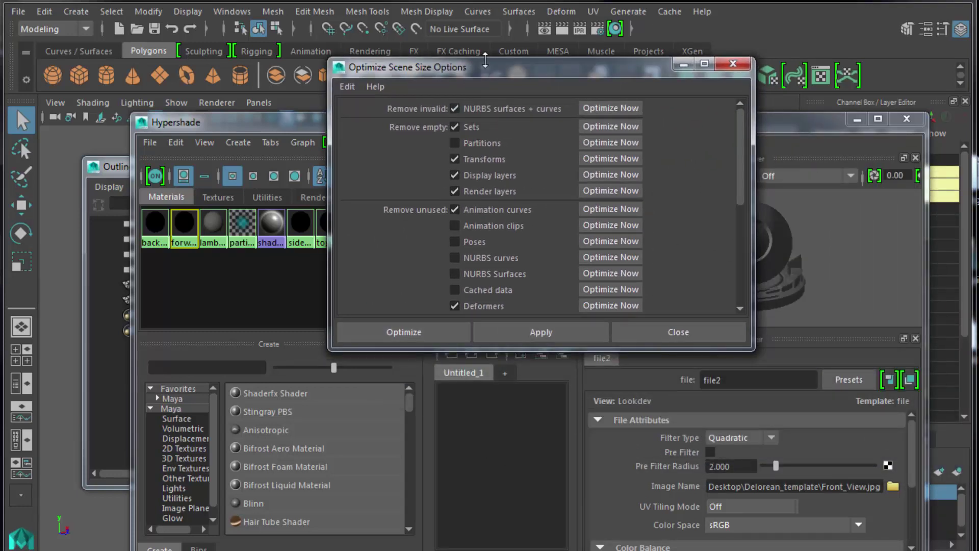
left_click_drag(485, 60, 571, 80)
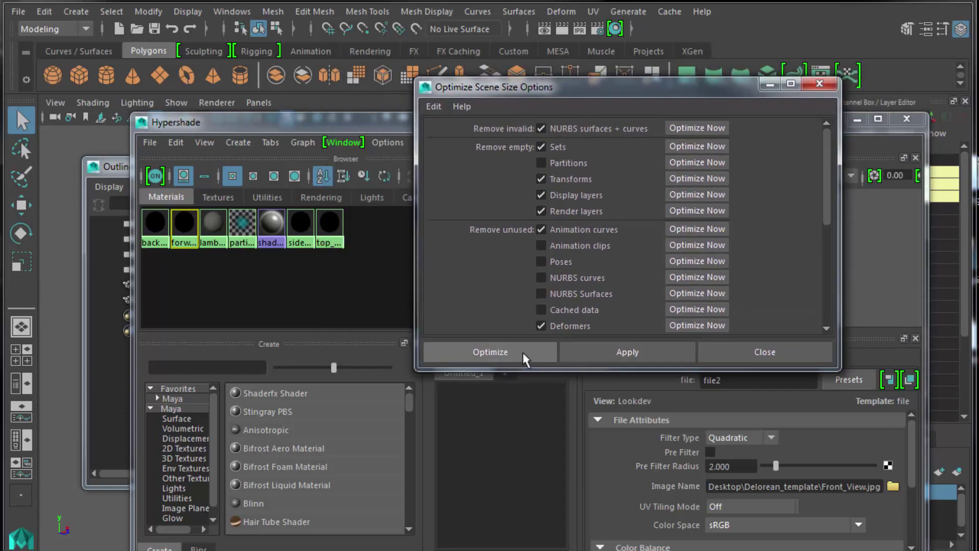
left_click(522, 353)
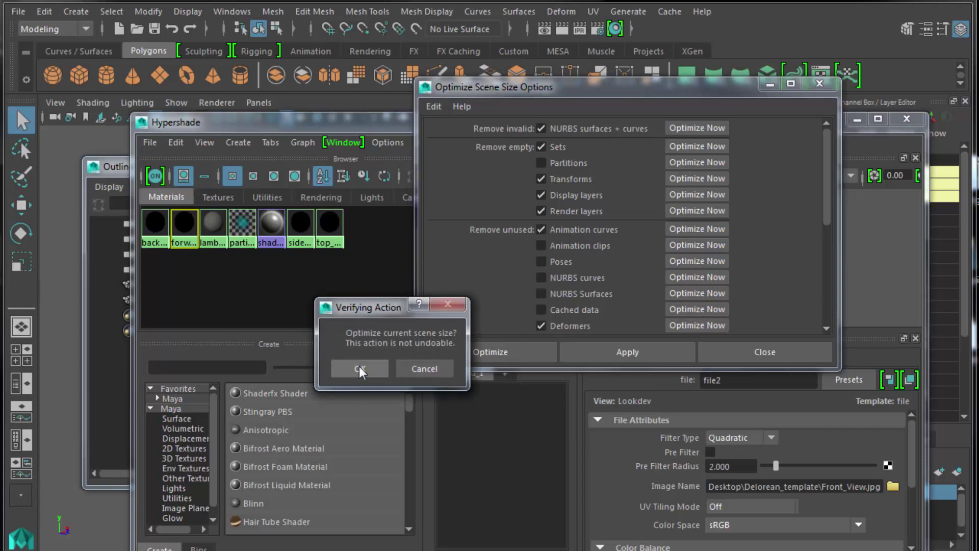
left_click(359, 366)
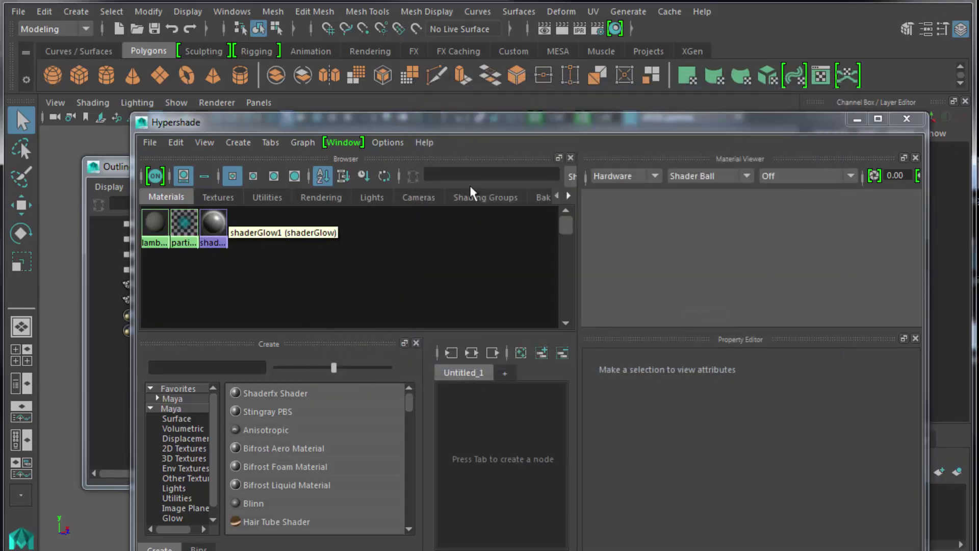
left_click(907, 117)
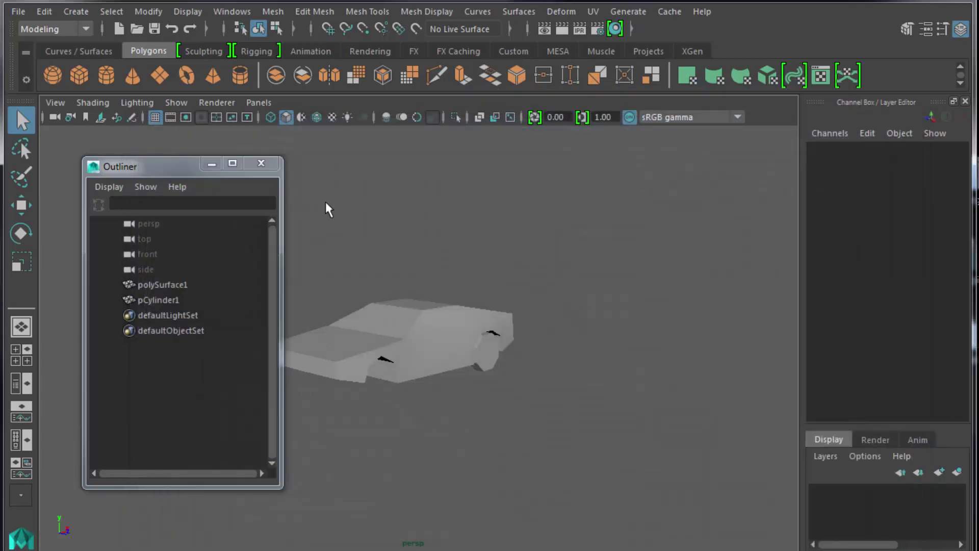
left_click(261, 163)
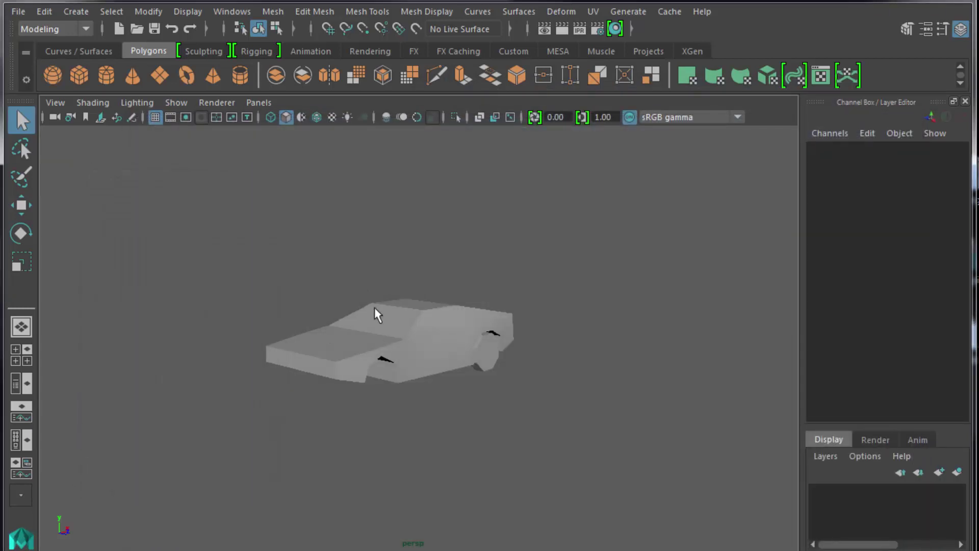
Step: Select the car body and turn on the grid display
left_click(375, 322)
left_click_drag(374, 323, 311, 249, "alt")
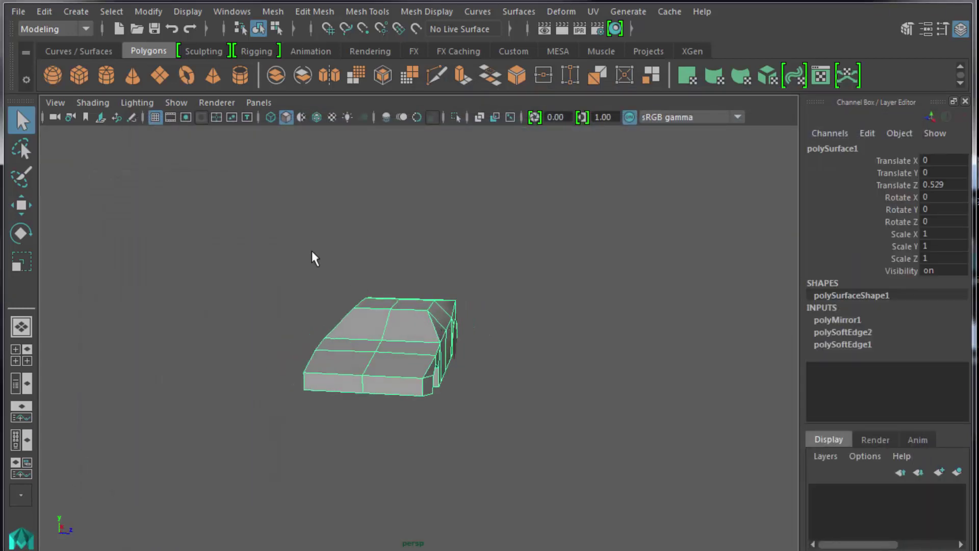
left_click(193, 11)
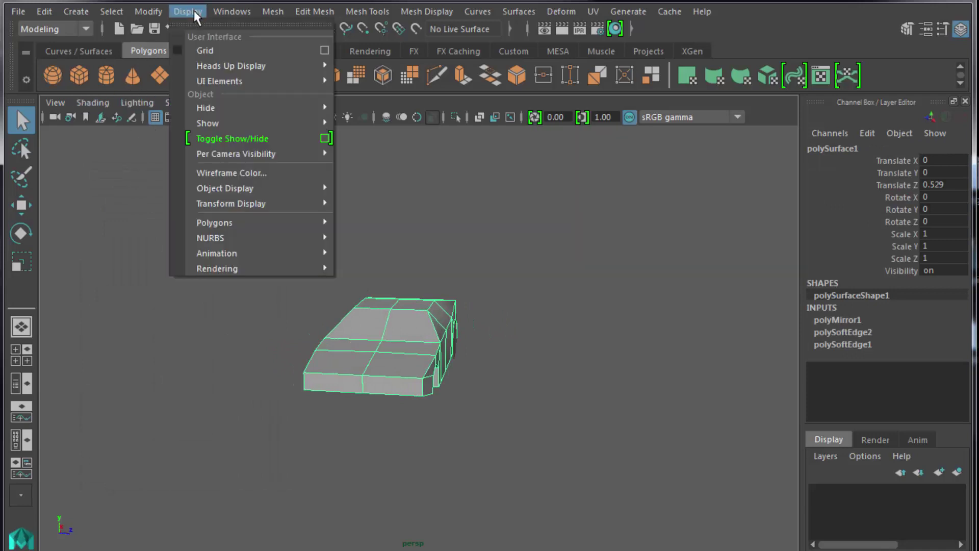
left_click(215, 51)
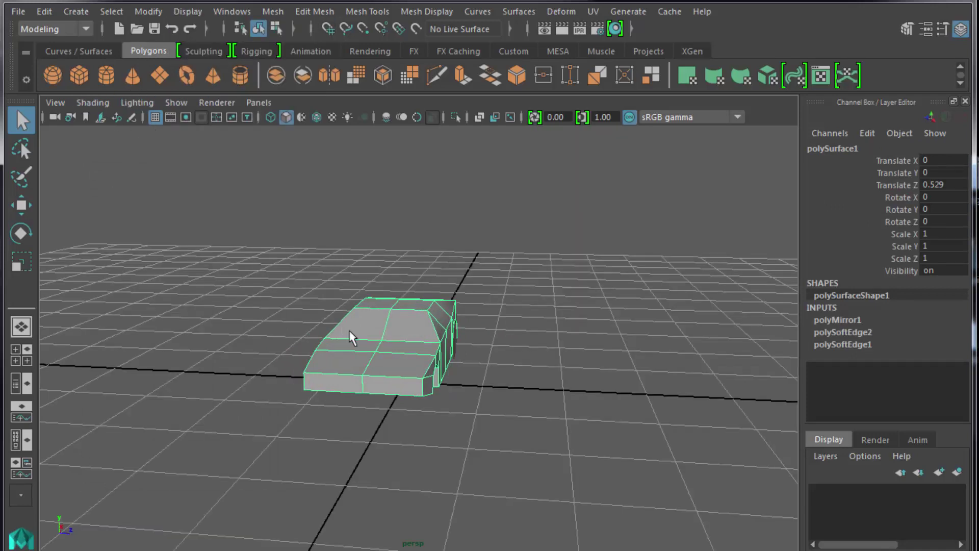
Step: Delete the faces of the car body half on the side opposite the wheel, then return to object selection in the perspective view
right_click_drag(349, 329, 350, 376)
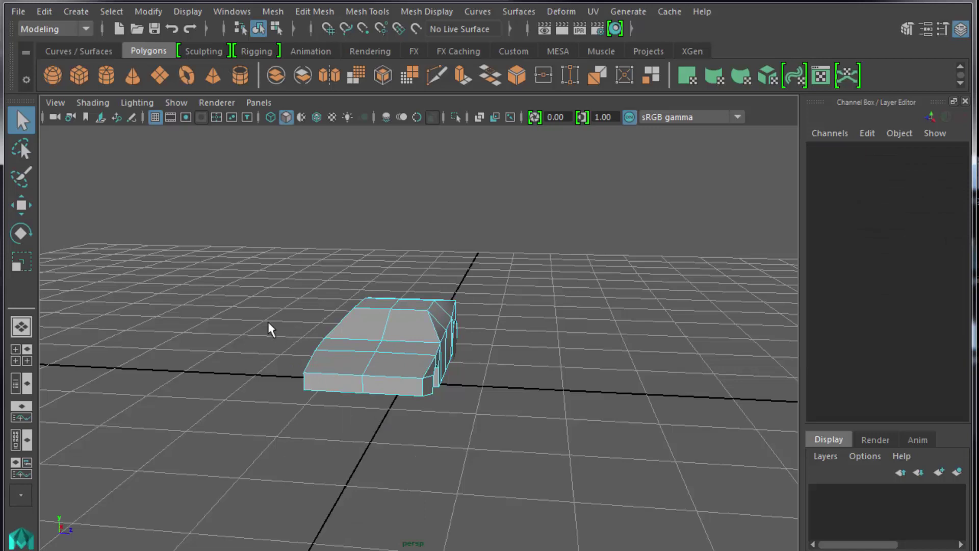
key("alt")
key("space")
left_click(302, 335)
key("space")
left_click_drag(537, 398, 600, 500)
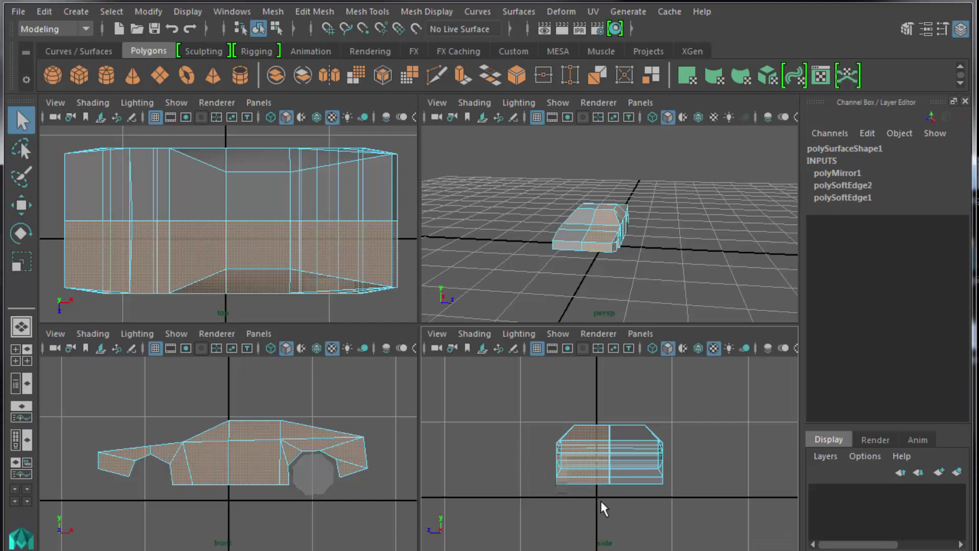
left_click_drag(660, 264, 699, 251, "alt")
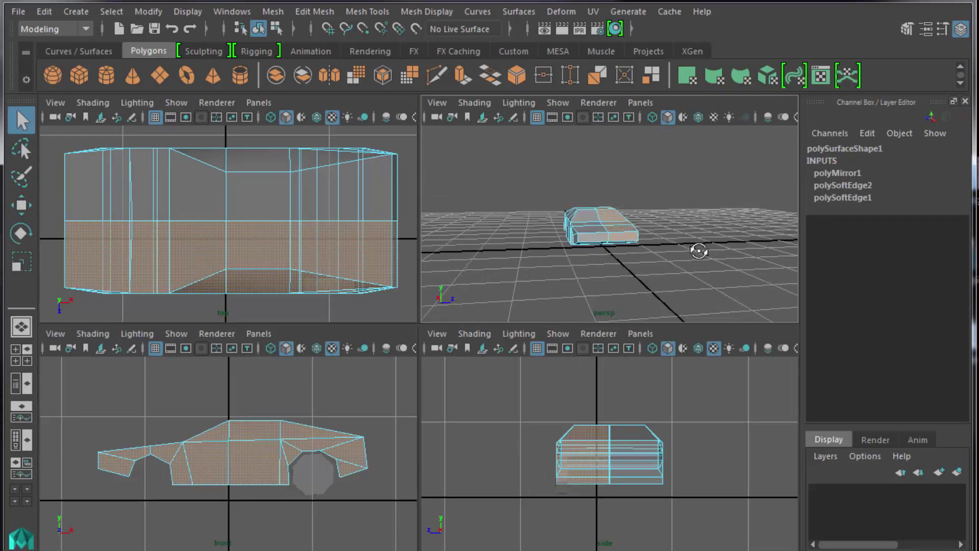
left_click_drag(629, 403, 678, 465)
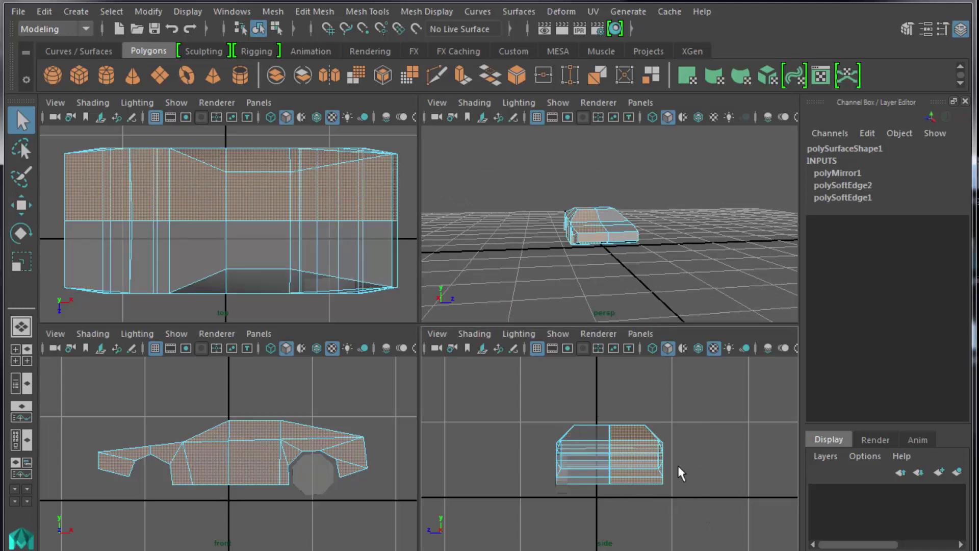
key("Delete")
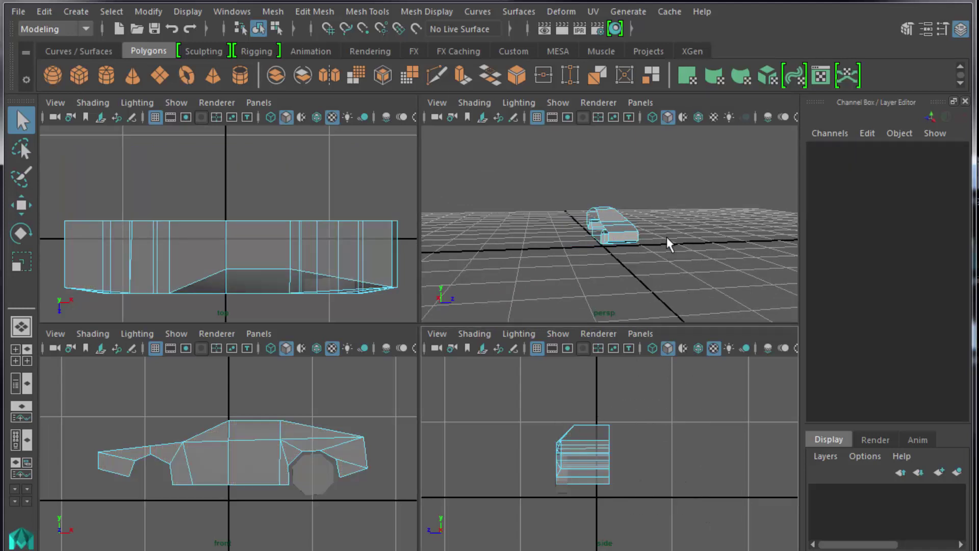
key("space")
left_click_drag(542, 431, 457, 409, "alt")
right_click(444, 362)
left_click(520, 342)
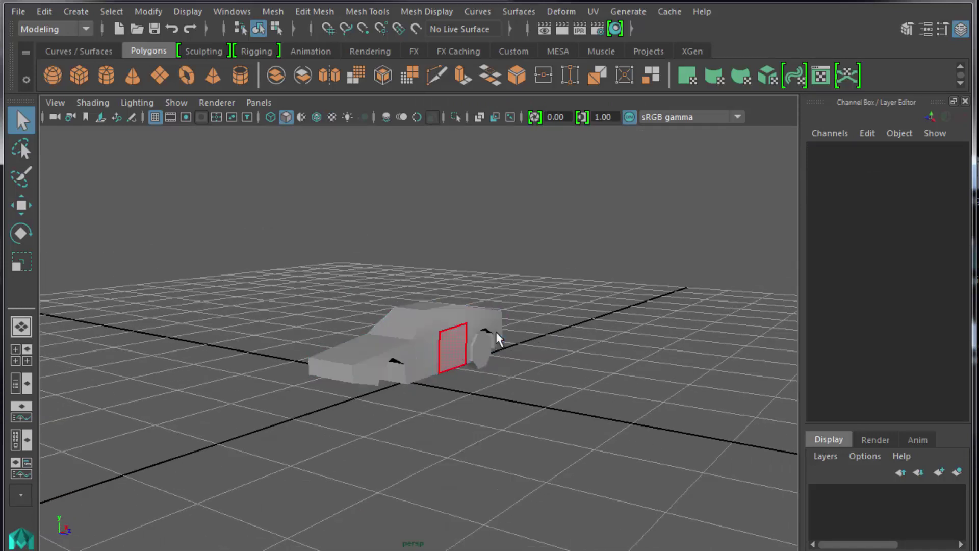
Step: Delete the construction history of all objects in the scene, including the wheel and the car body
left_click(484, 352)
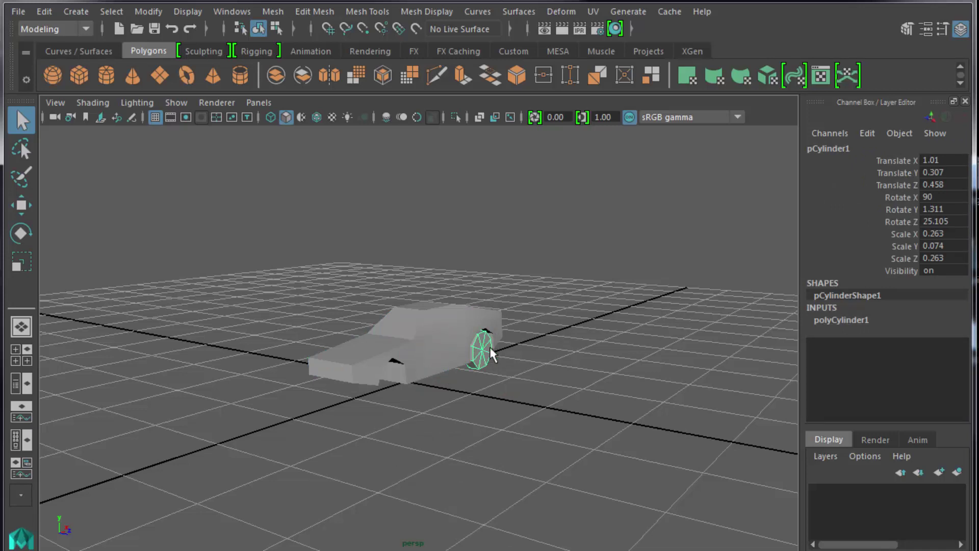
left_click(431, 323)
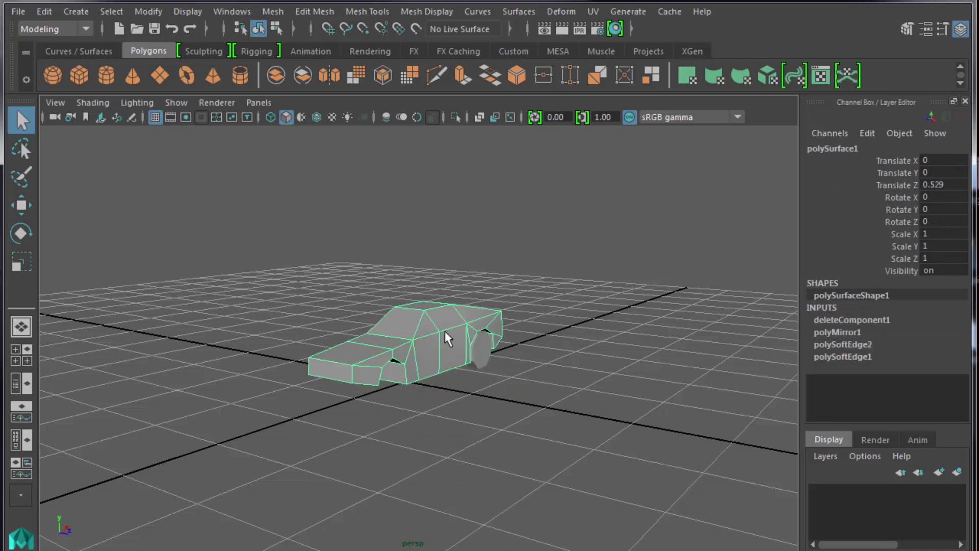
left_click_drag(440, 268, 506, 419)
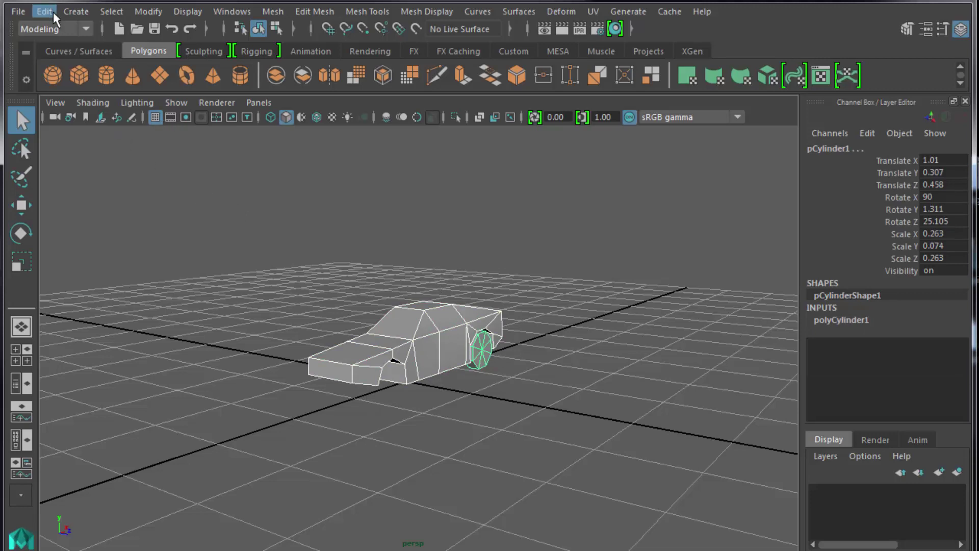
left_click(406, 332)
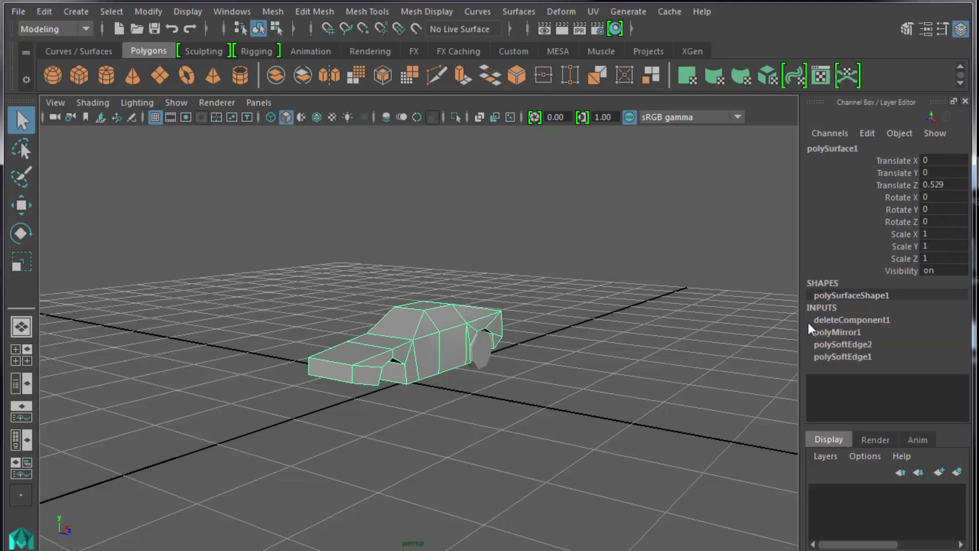
left_click(34, 9)
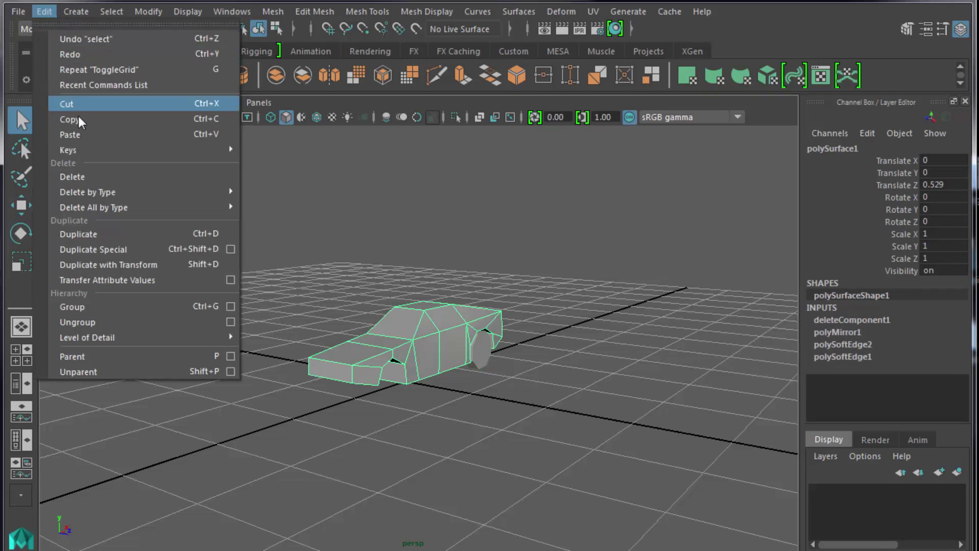
mouse_move(109, 192)
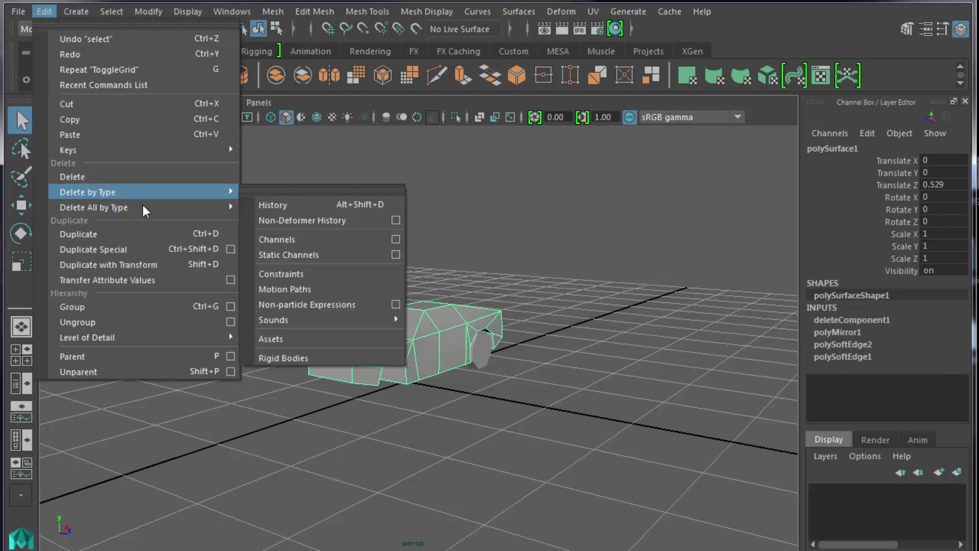
mouse_move(135, 207)
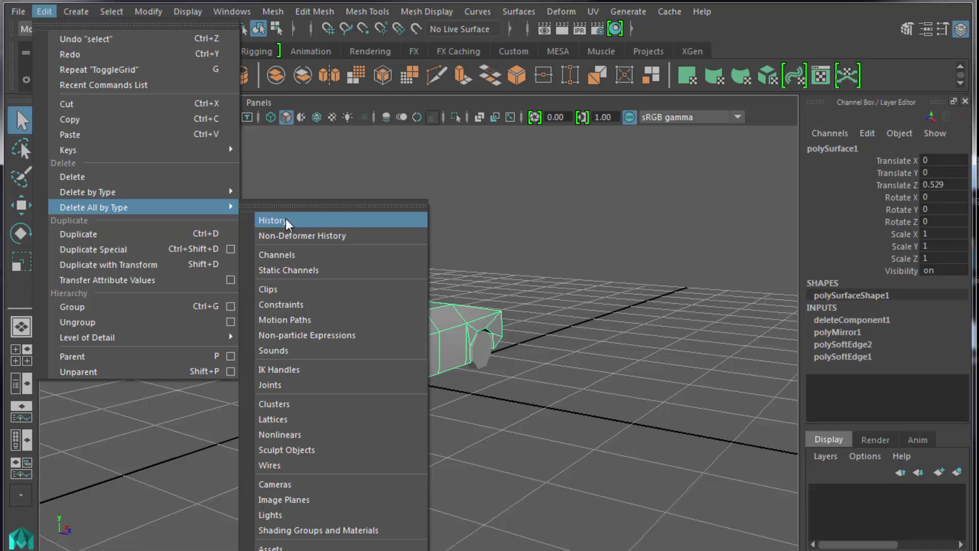
mouse_move(212, 197)
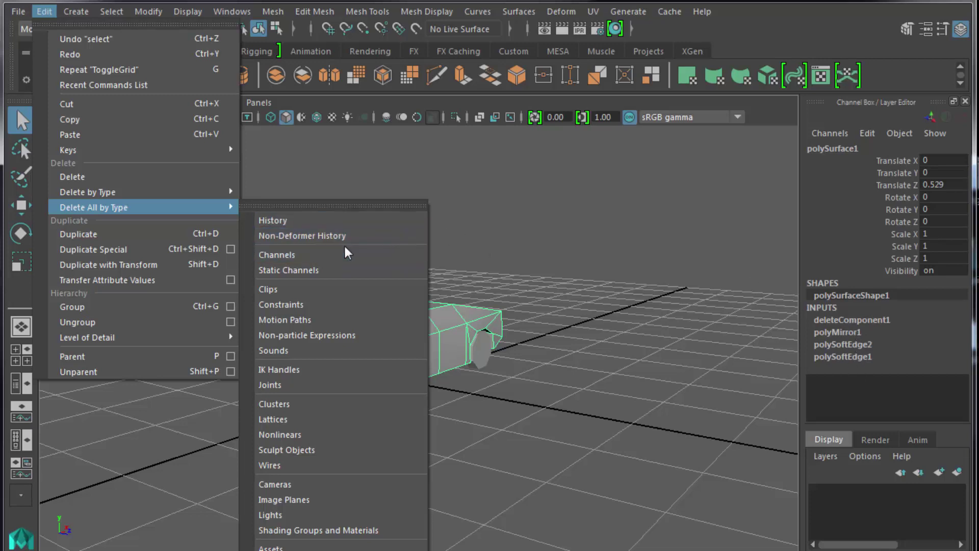
left_click(308, 220)
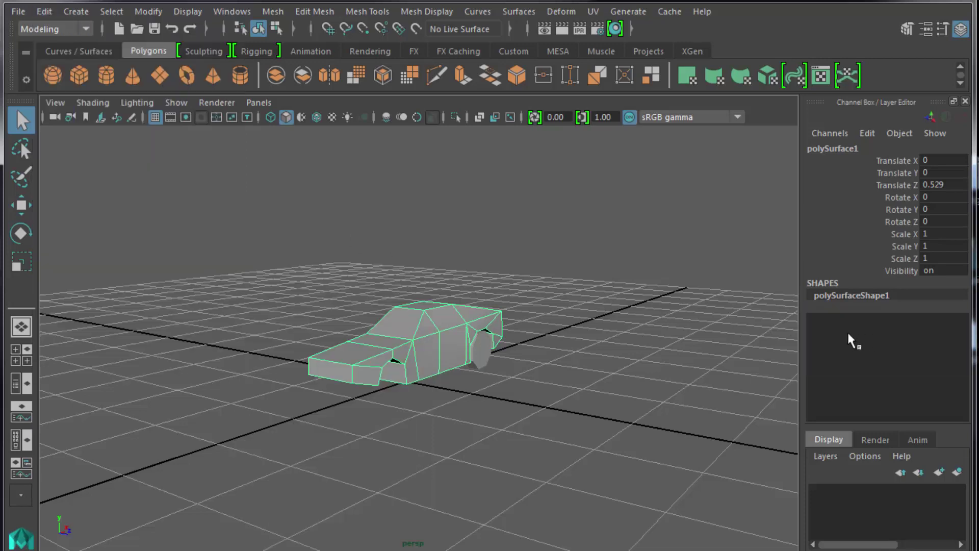
Step: Check the wheel and the car body in turn for remaining construction history
left_click(381, 298)
left_click(486, 352)
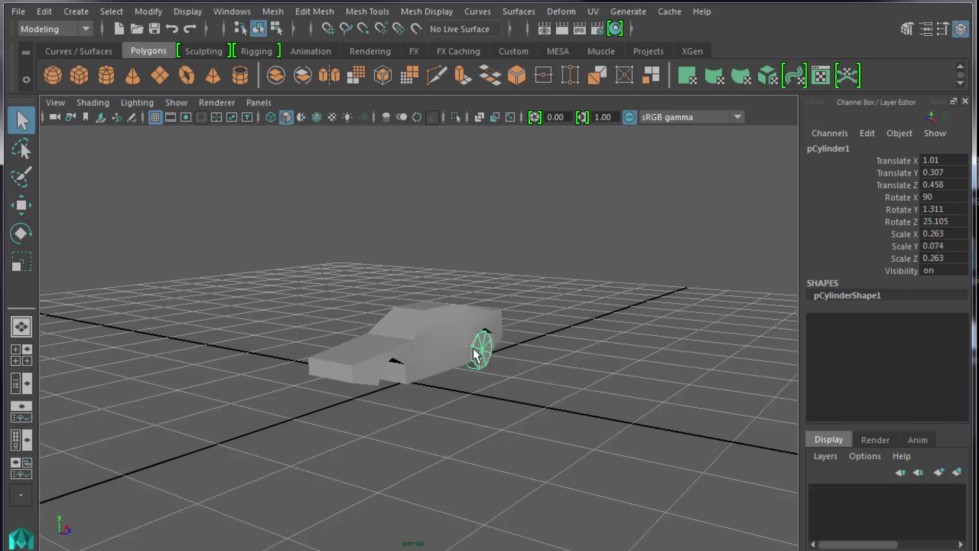
left_click(437, 344)
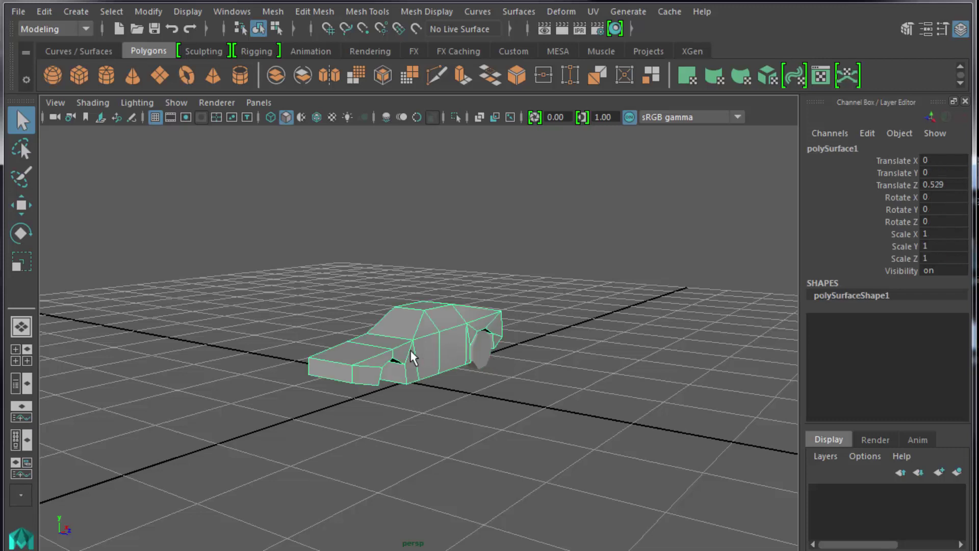
left_click(480, 357)
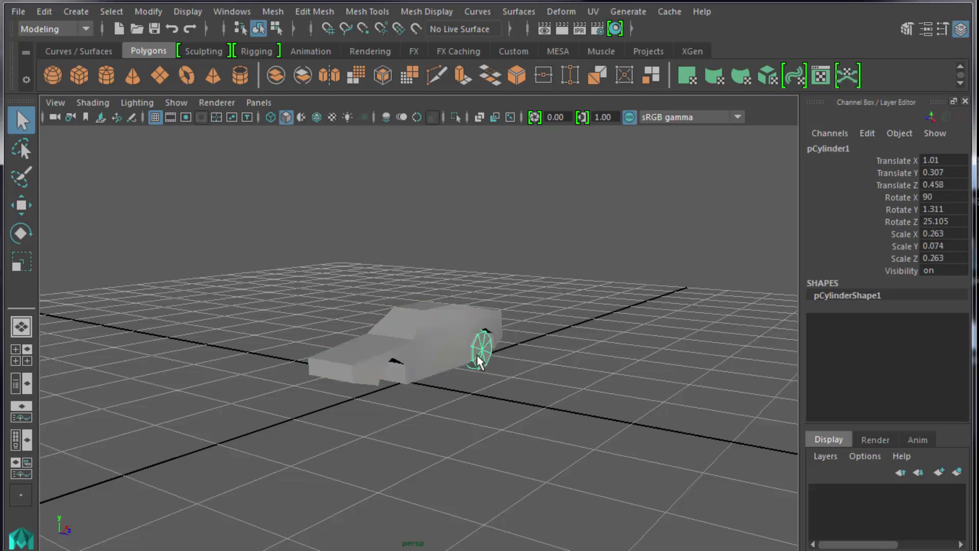
left_click(452, 338)
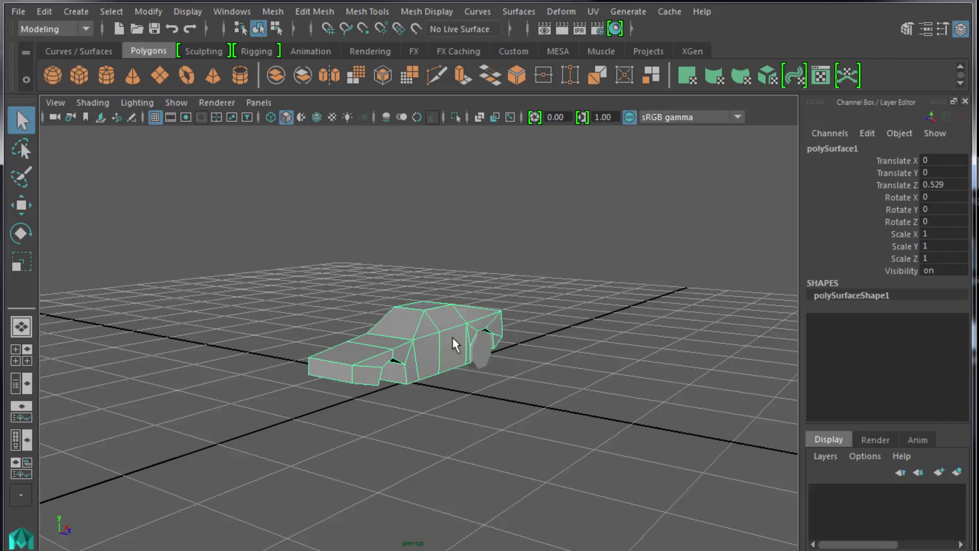
left_click(483, 350)
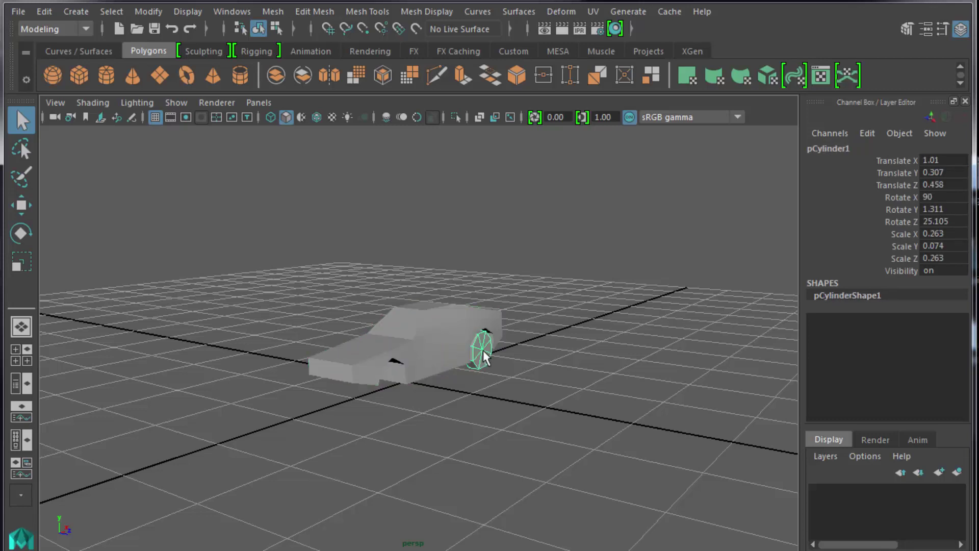
Step: Open the UV Editor for the wheel and arrange it beside the car so both the layout and the model are visible
left_click(229, 9)
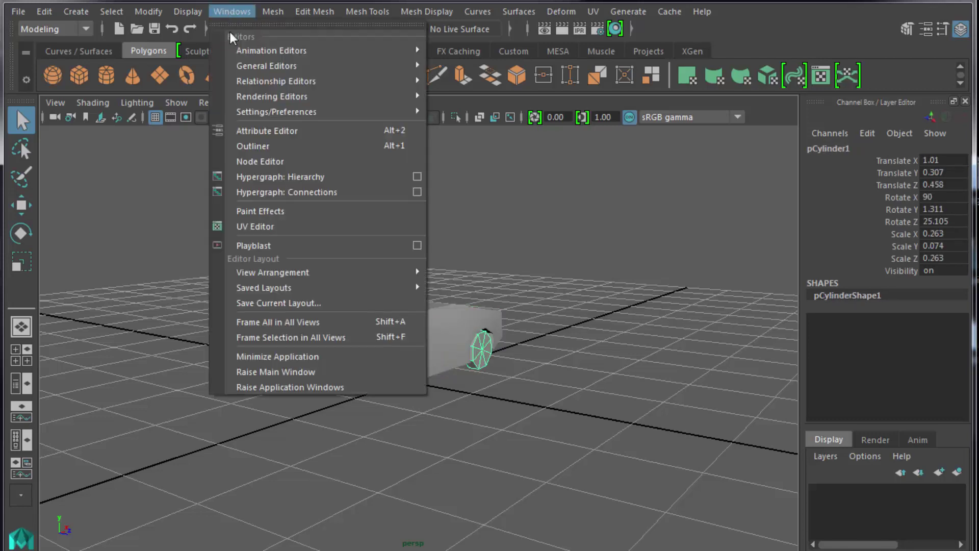
left_click(286, 226)
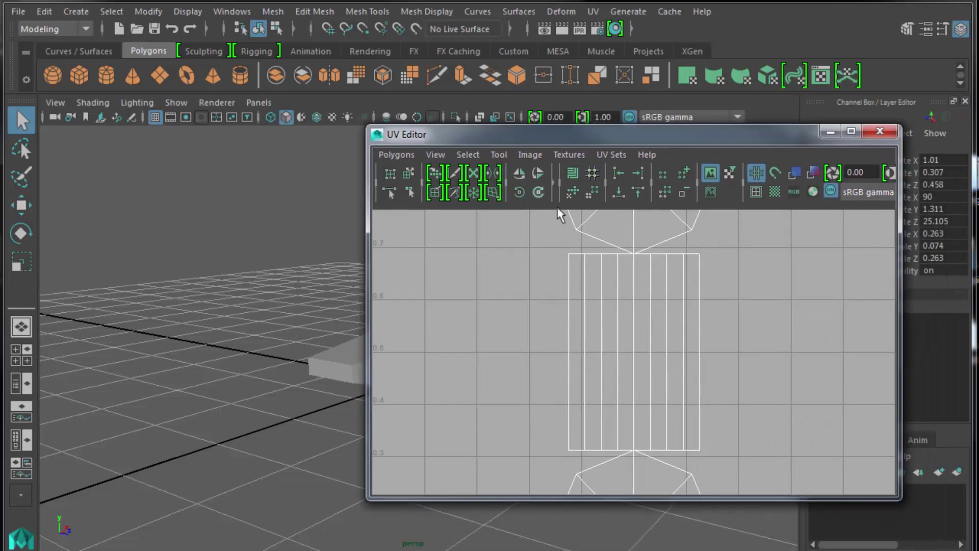
scroll(660, 316, "down", 5)
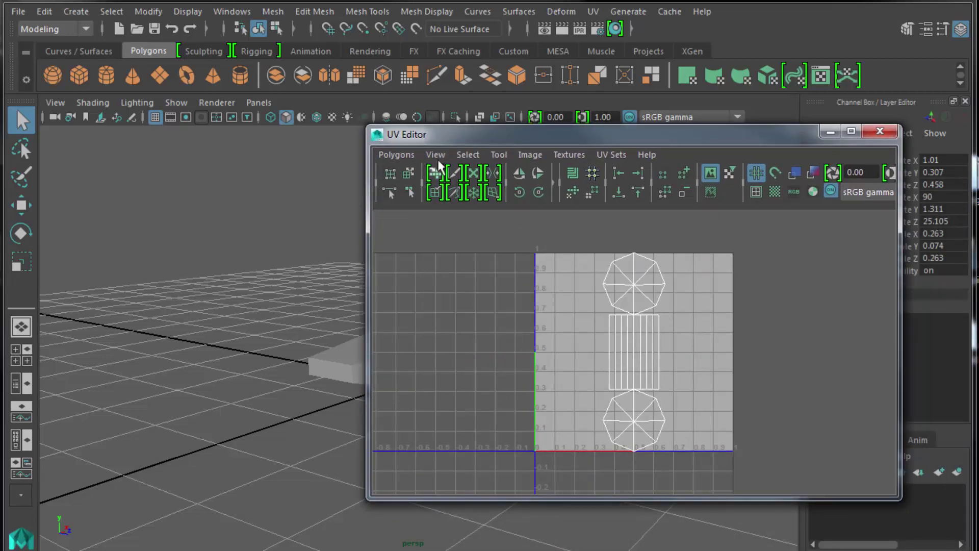
left_click_drag(488, 138, 545, 149)
middle_click_drag(437, 345, 158, 332, "alt")
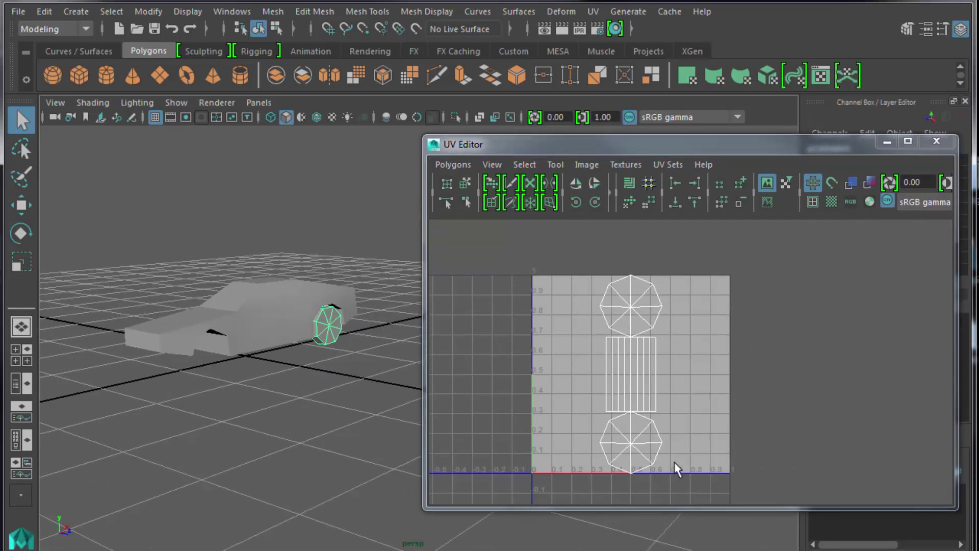
Step: Compare the UV layouts of the car body and the wheel, then select both objects together
left_click(258, 316)
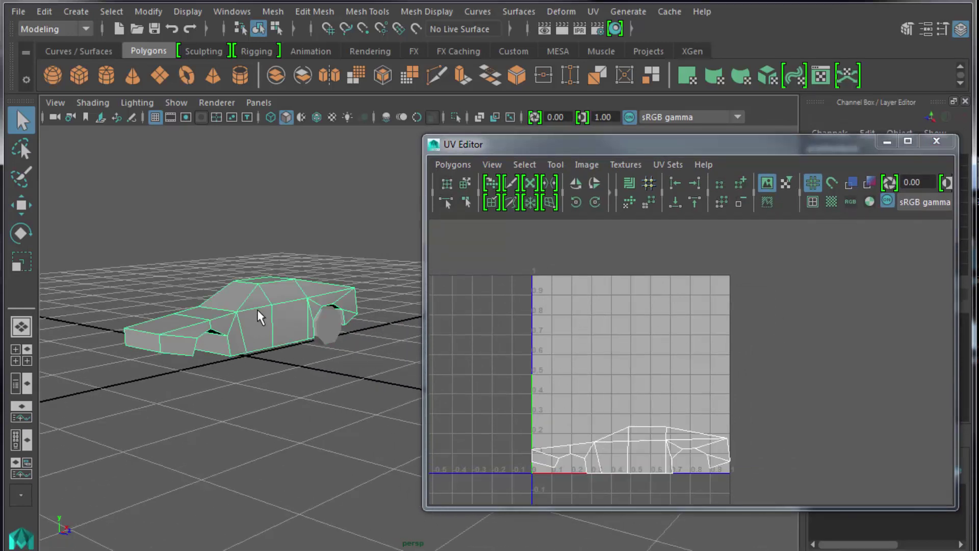
left_click(327, 324)
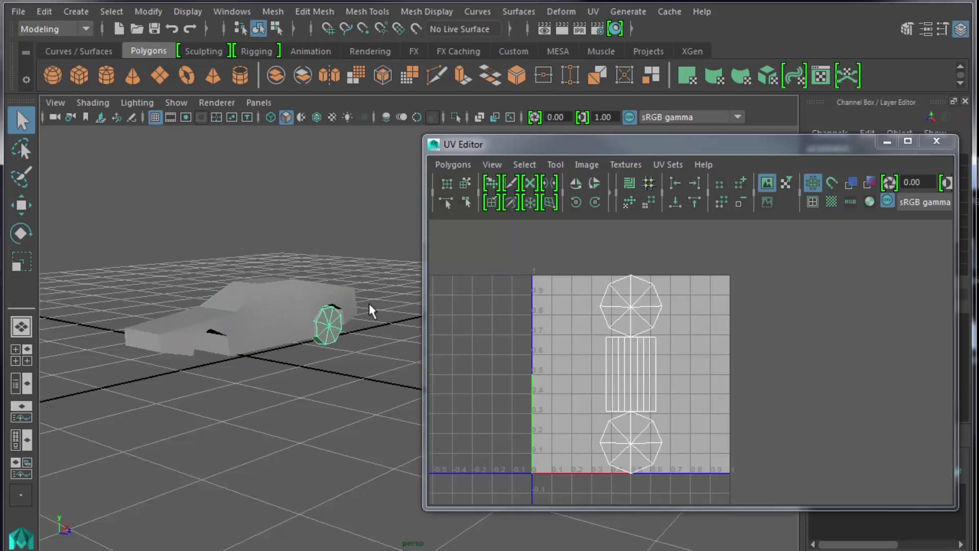
left_click(312, 305, "shift")
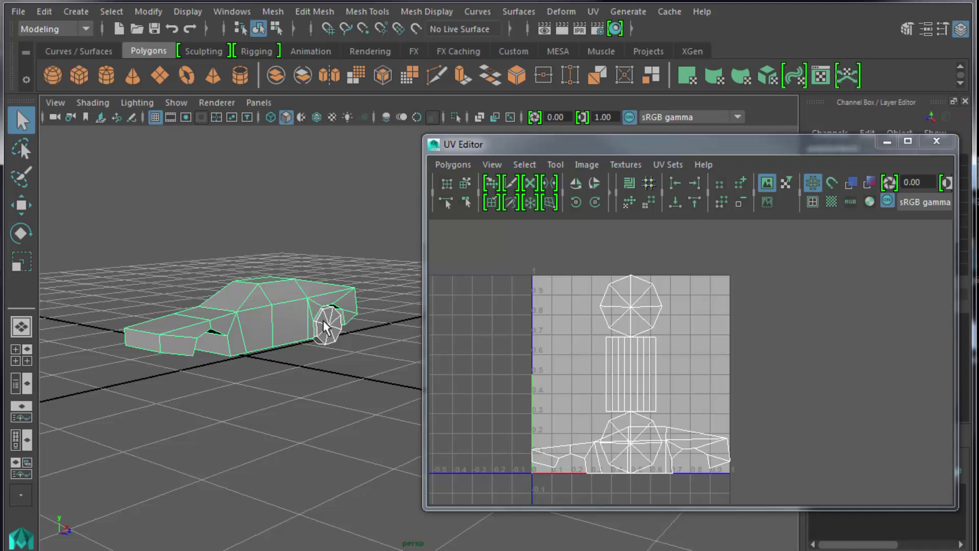
Step: Narrow the UV Editor window, frame the UV layout in it and place it clear of the car
left_click_drag(548, 152, 554, 25)
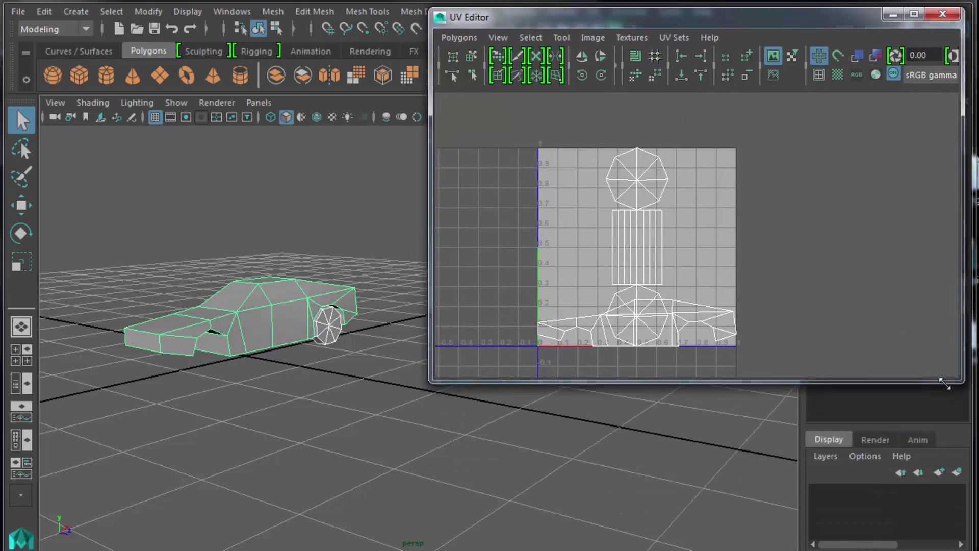
left_click_drag(944, 383, 719, 386)
key("f")
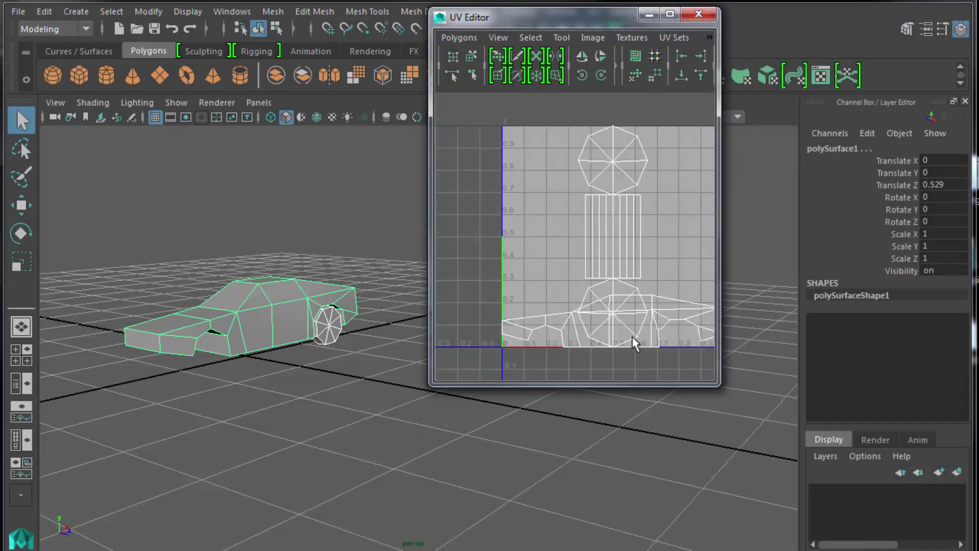
left_click_drag(545, 28, 758, 36)
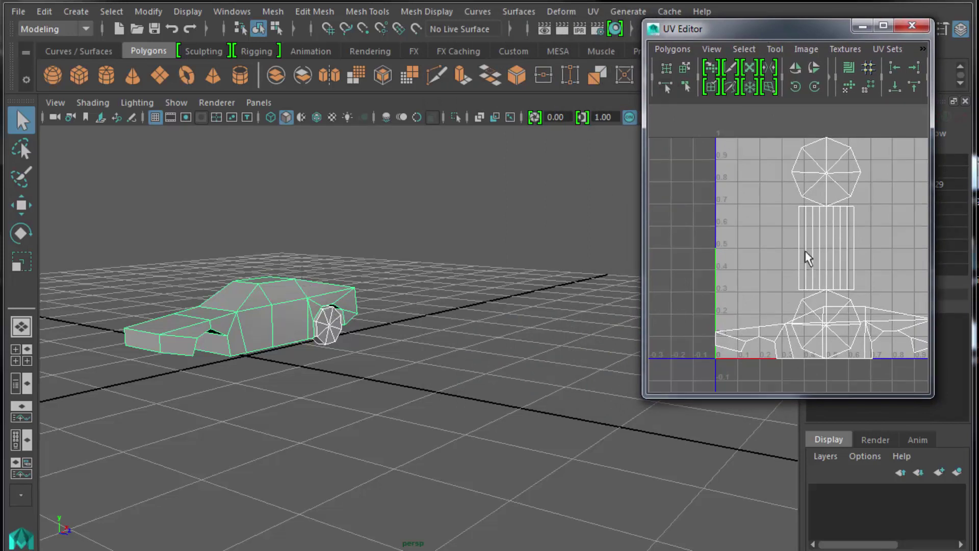
Step: Try moving the UVs of the wheel's upper cap and side strip slightly, then undo the move and clear the selection
right_click_drag(809, 257, 852, 260)
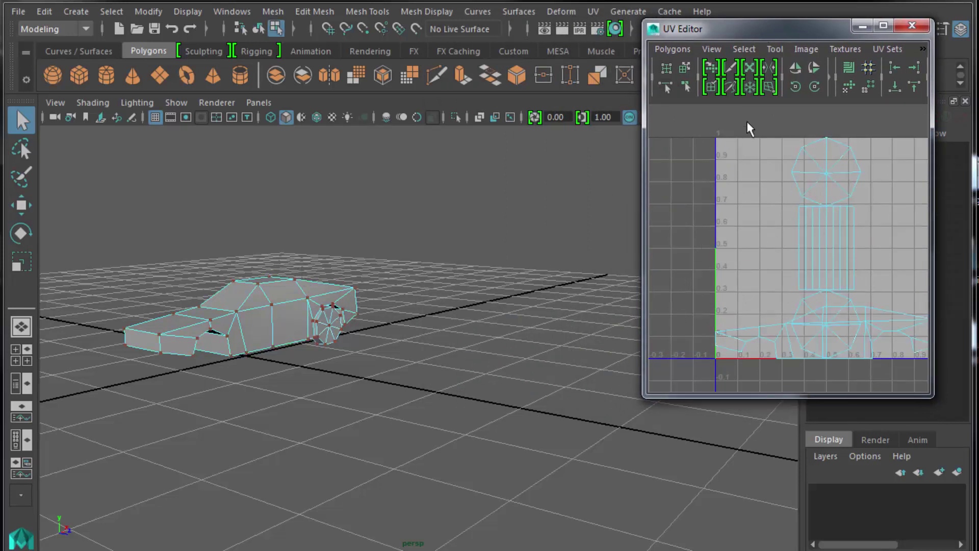
left_click_drag(748, 123, 910, 301)
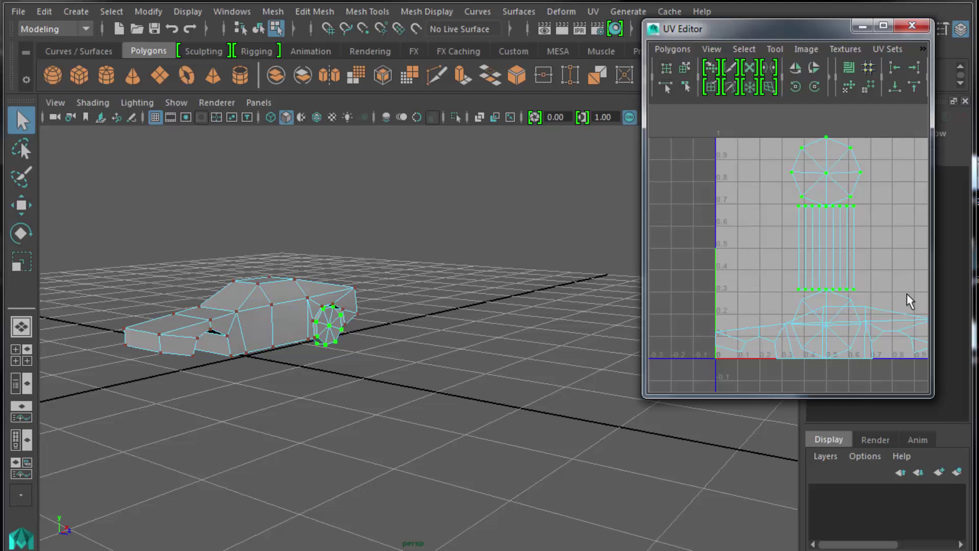
key("w")
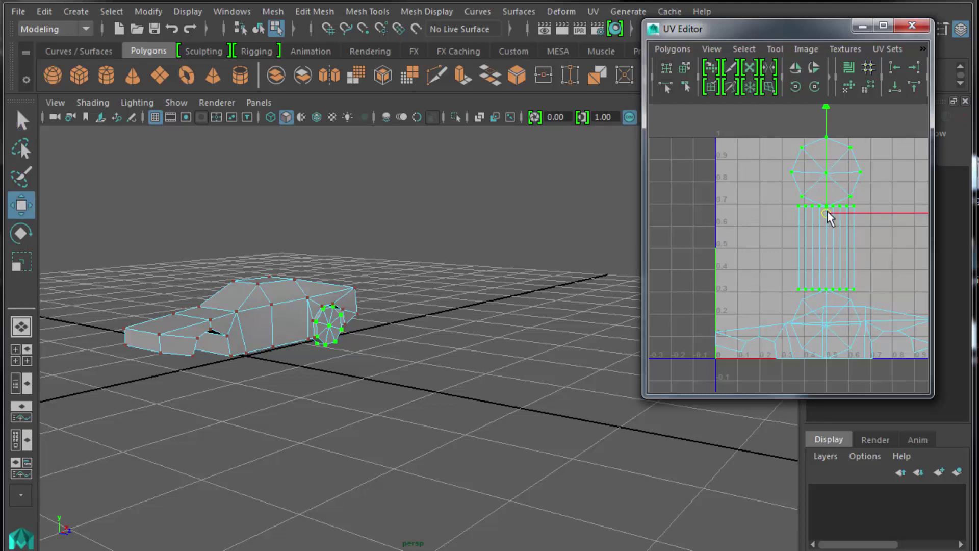
mouse_move(828, 216)
left_mouse_down()
mouse_move(781, 170)
mouse_move(869, 211)
mouse_move(819, 219)
left_mouse_up()
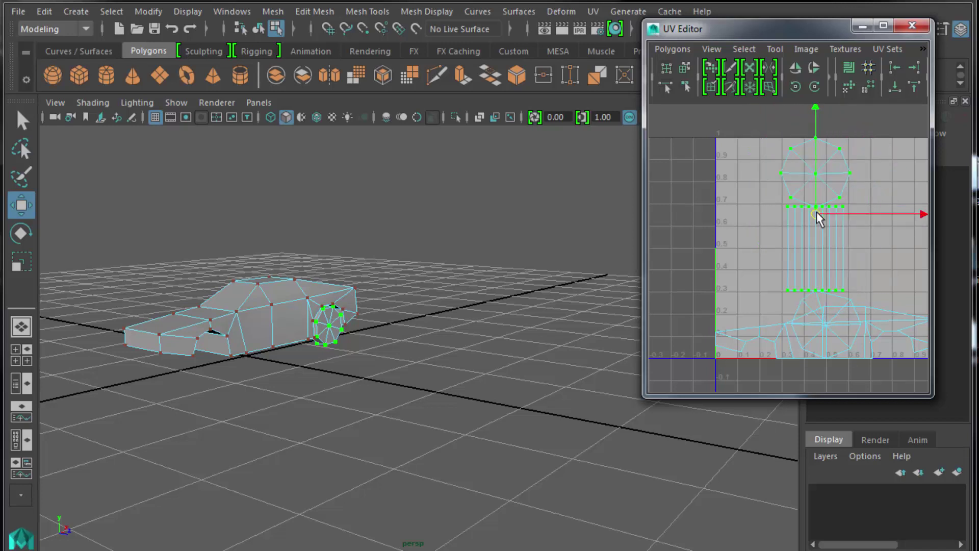
key("ctrl+z")
left_click(555, 328)
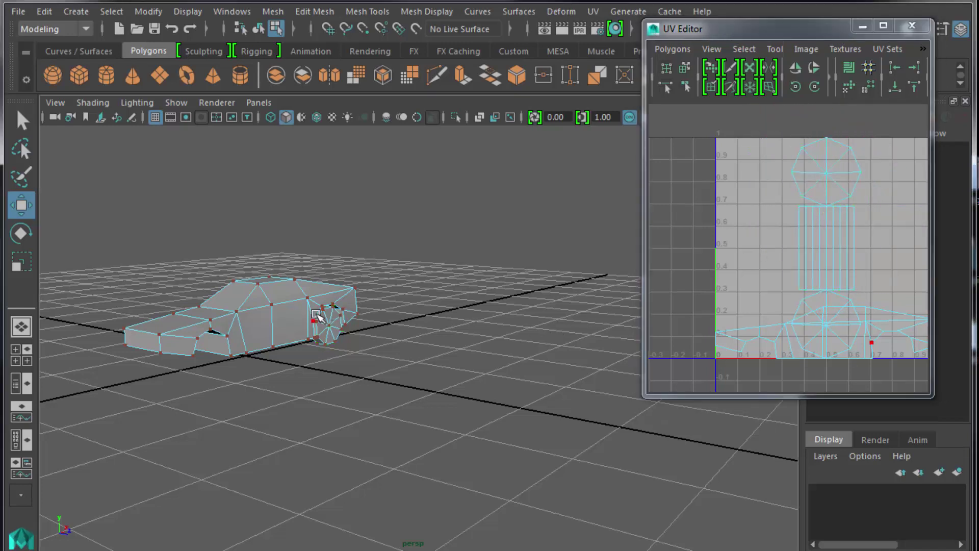
Step: Select the car body as an object, frame it, and position the UV Editor with the full UV layout in view
right_click_drag(298, 305, 341, 290)
left_click(299, 308)
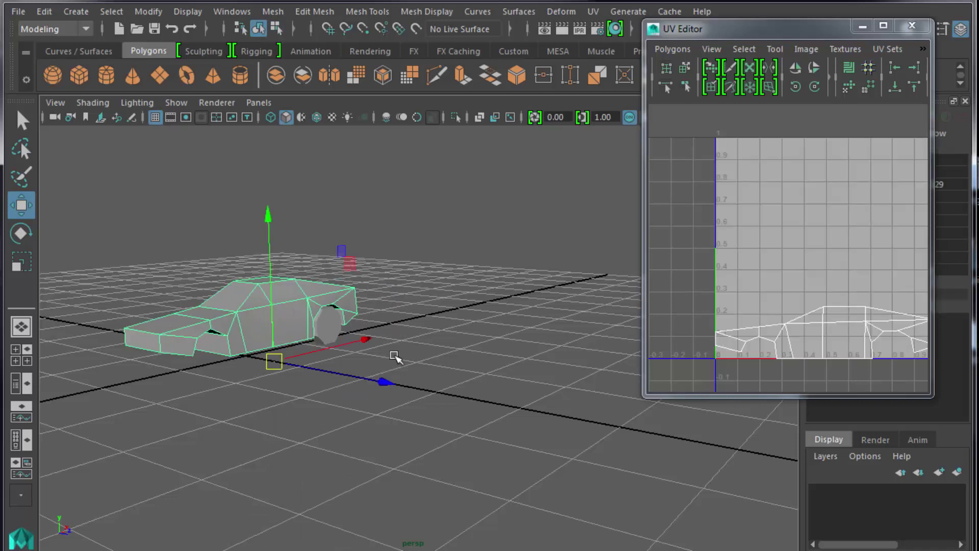
key("f")
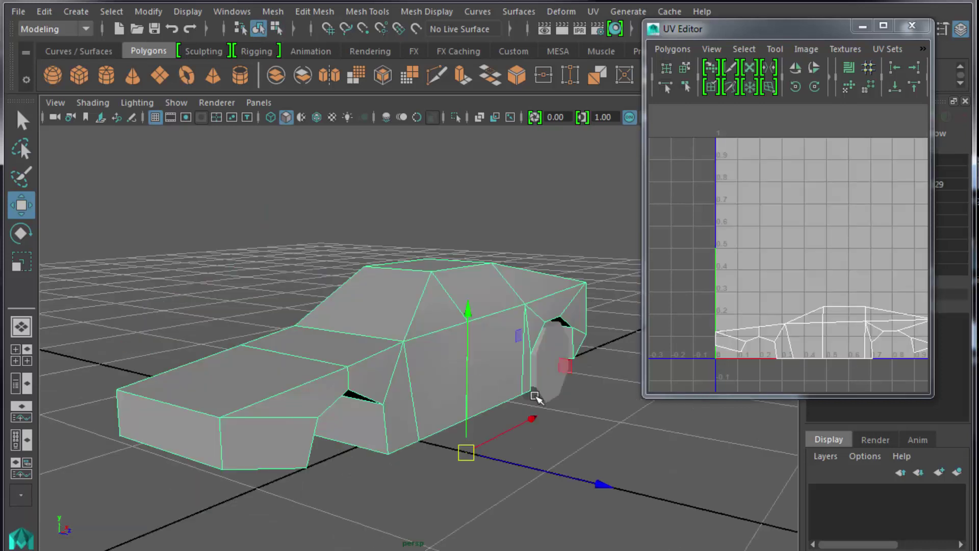
left_click_drag(749, 35, 780, 35)
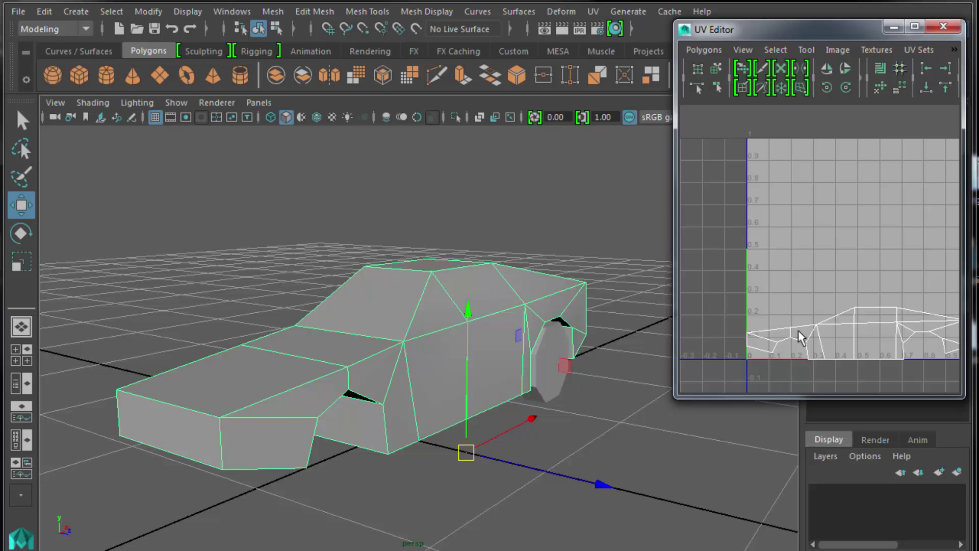
middle_click_drag(831, 234, 782, 219, "alt")
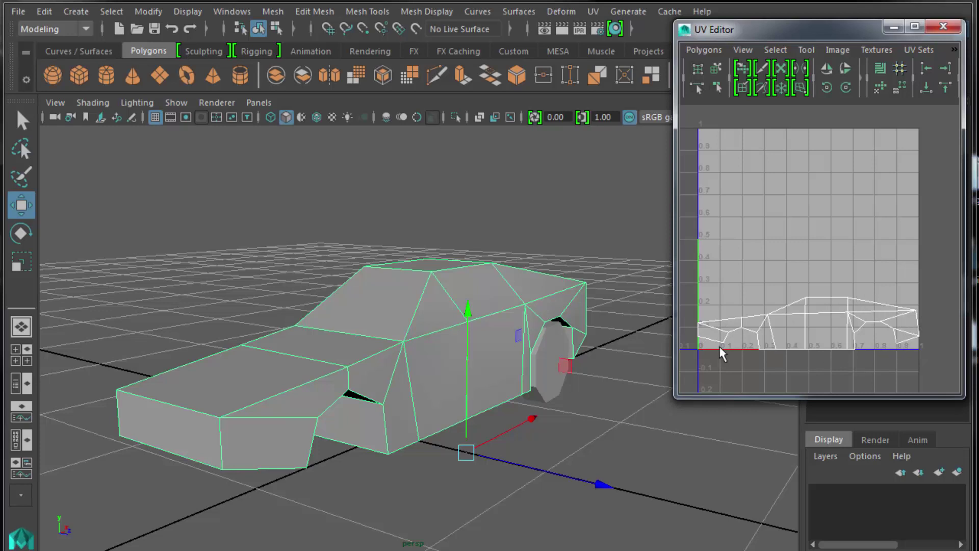
Step: Select all the side faces of the car body, from the front fender through the doors and side windows to the rear corner
right_click_drag(398, 312, 394, 347)
left_click(368, 323)
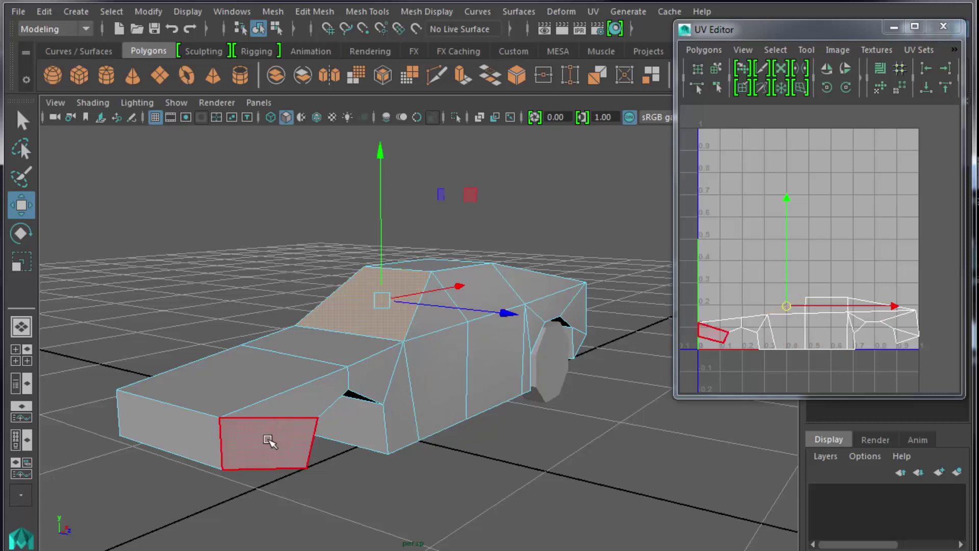
left_click(269, 442)
left_click(311, 401, "shift")
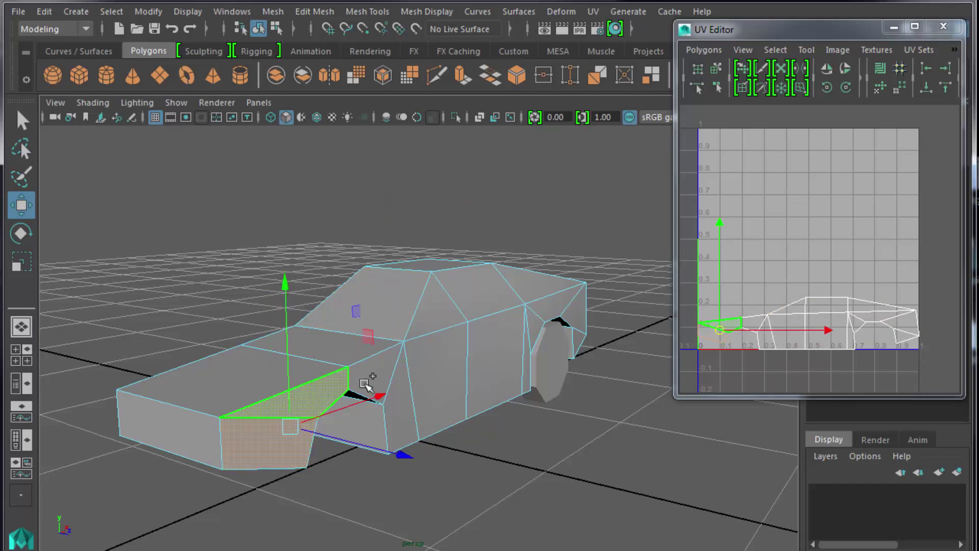
left_click(378, 389, "shift")
left_click(400, 407, "shift")
left_click(437, 376, "shift")
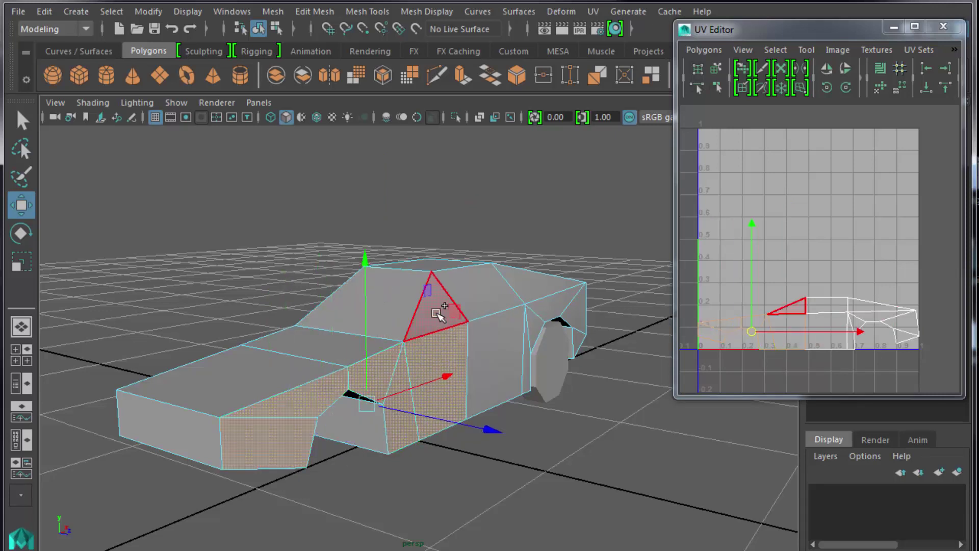
left_click(437, 306, "shift")
left_click(474, 288, "shift")
left_click(505, 337, "shift")
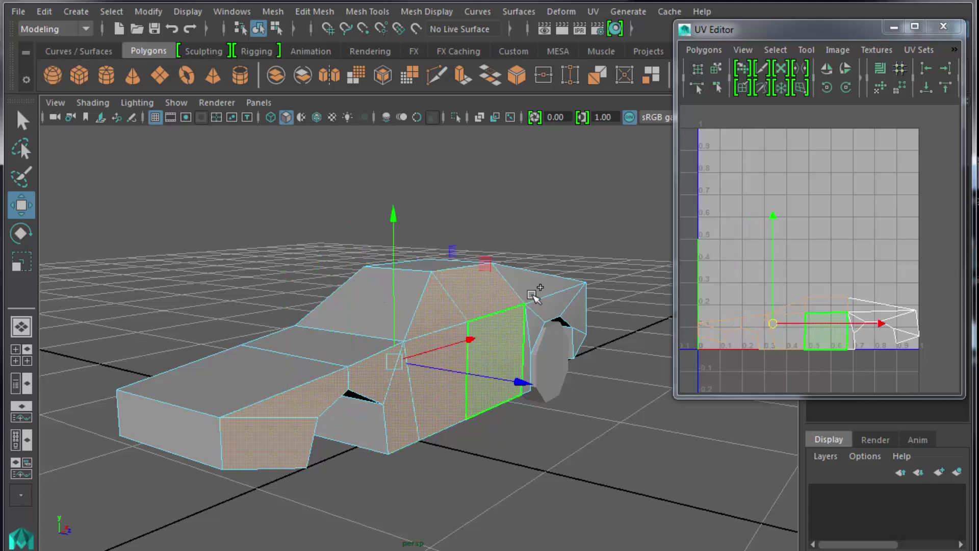
left_click(534, 291, "shift")
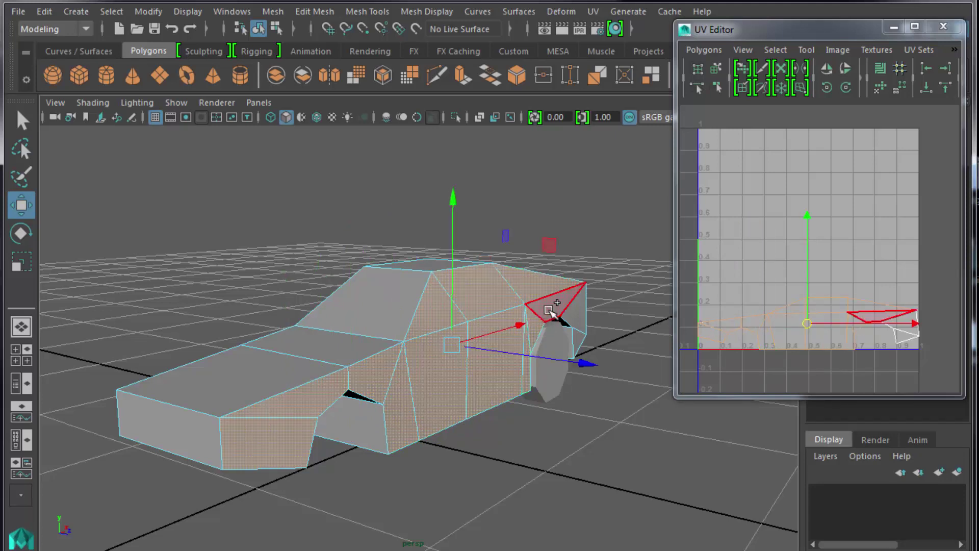
left_click(577, 343, "shift")
Step: Check the selected side faces in the four-view layout, then return to the perspective view
key("space")
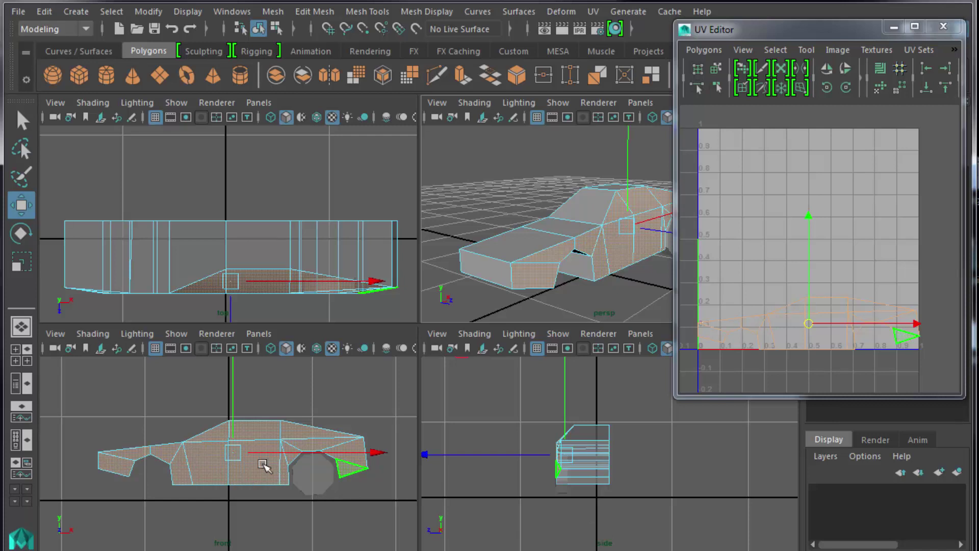
left_click(542, 274)
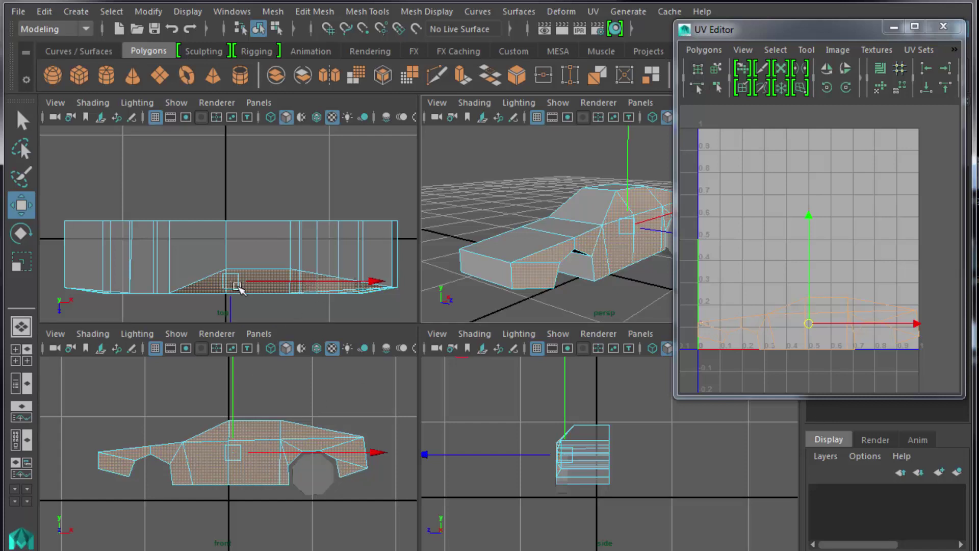
key("space")
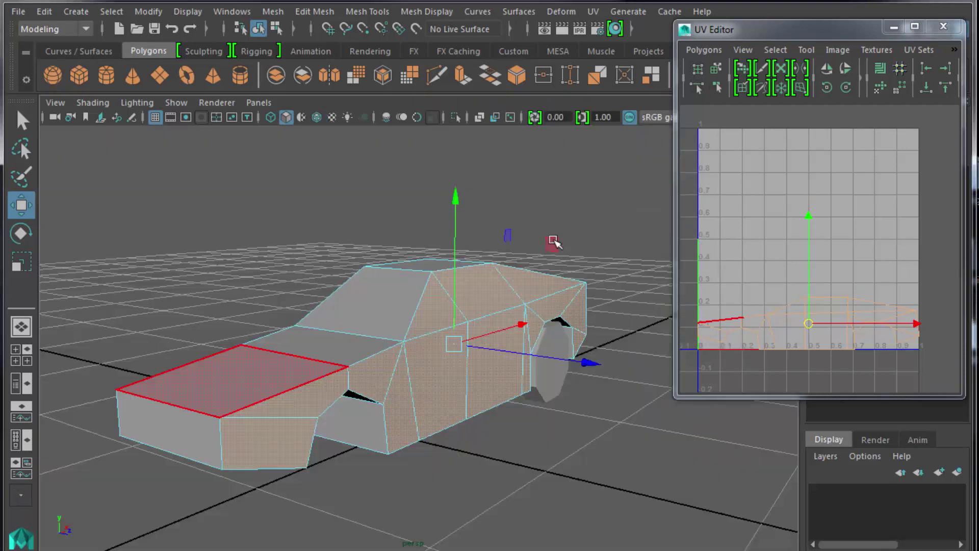
Step: Open the Planar mapping options, place the window clear of the selected faces and reset its settings
left_click(592, 12)
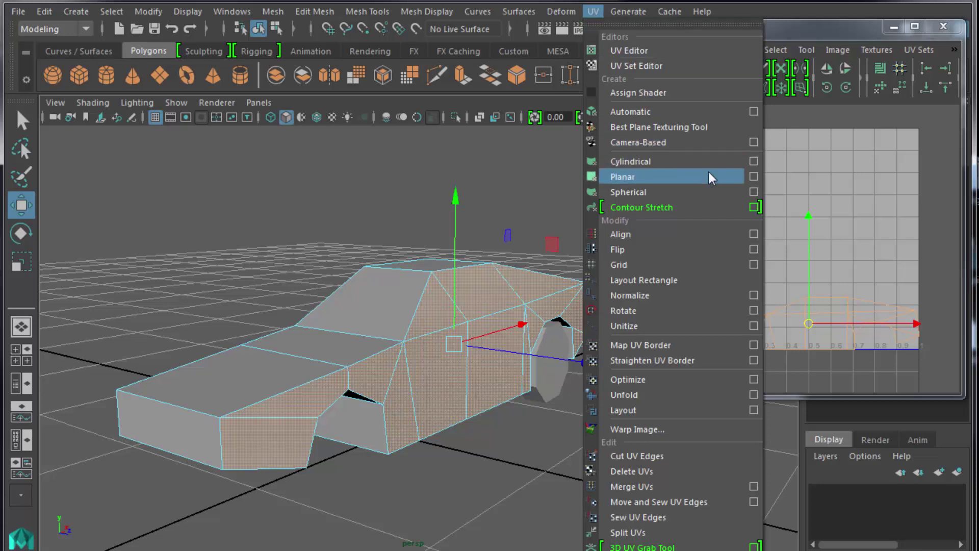
left_click(754, 177)
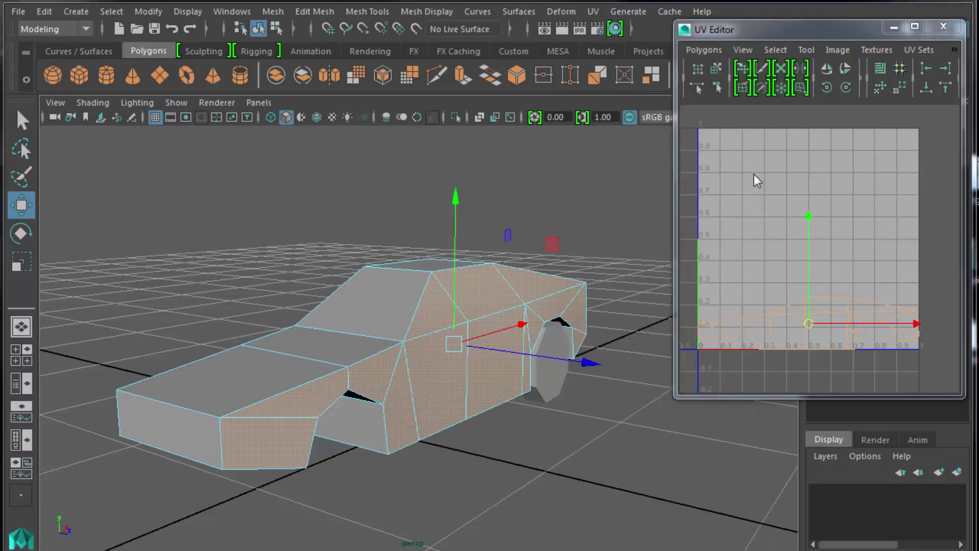
left_click_drag(619, 92, 221, 20)
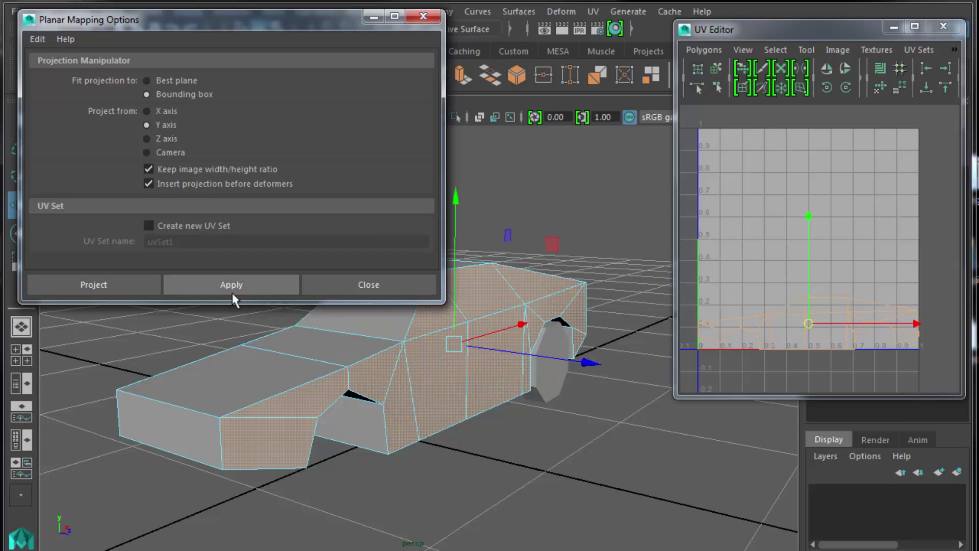
left_click(35, 40)
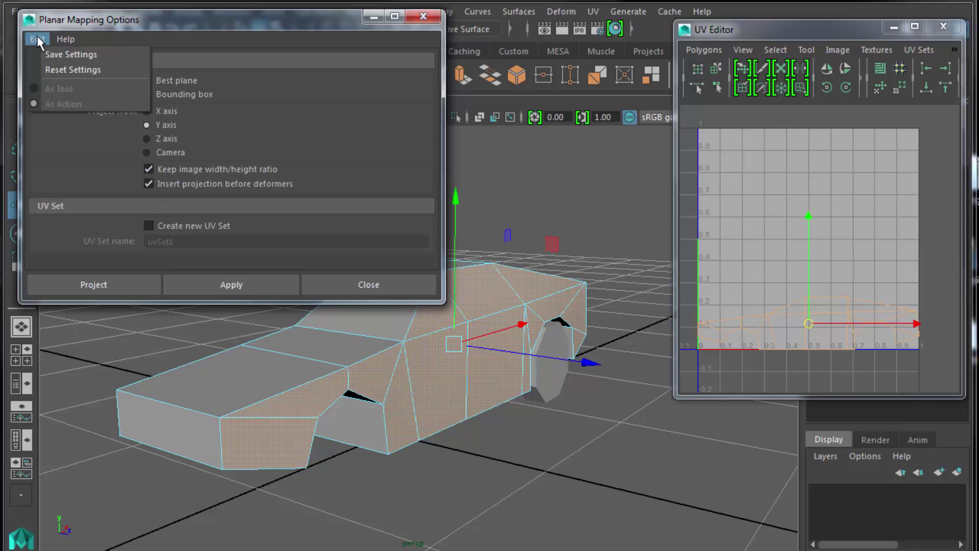
left_click(122, 68)
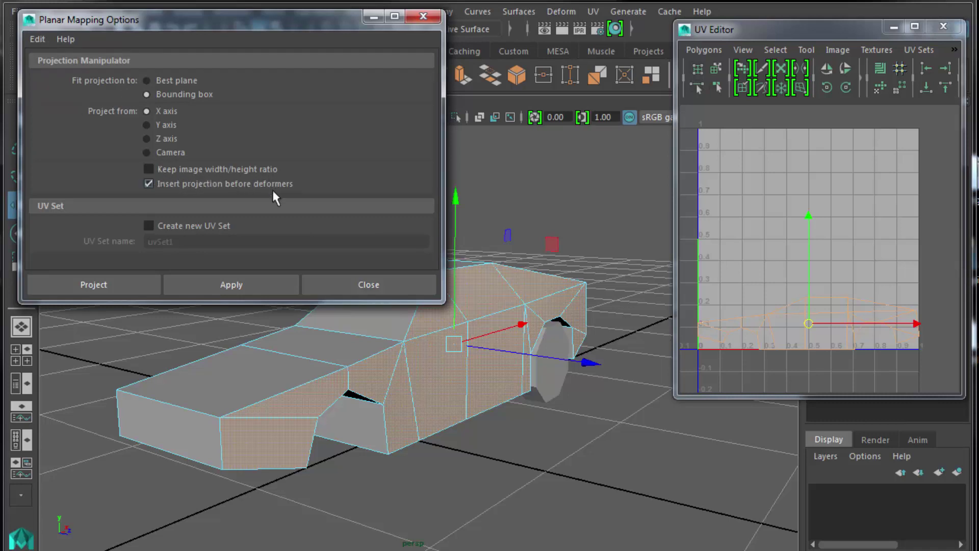
Step: Try a planar projection of the side faces from the X axis, then project them from the Z axis instead
left_click(265, 287)
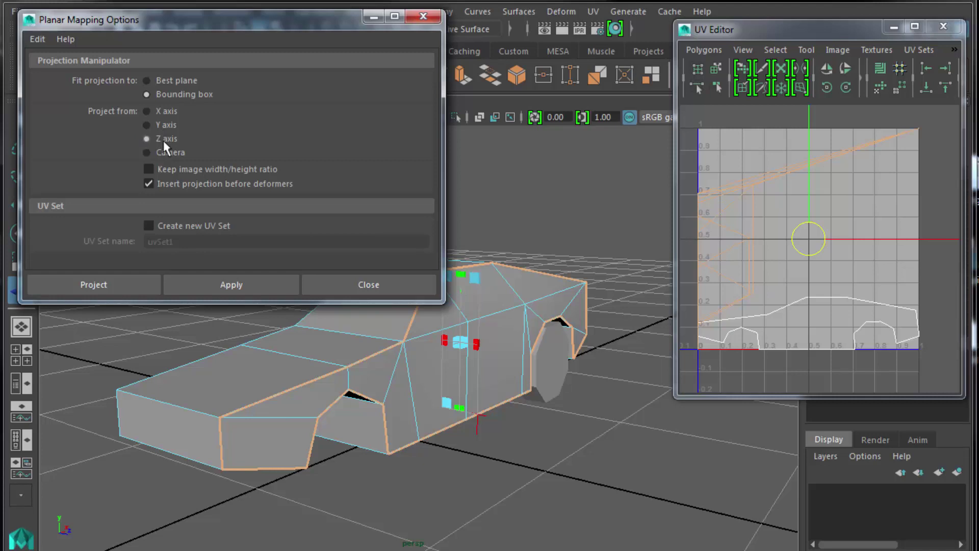
left_click(224, 289)
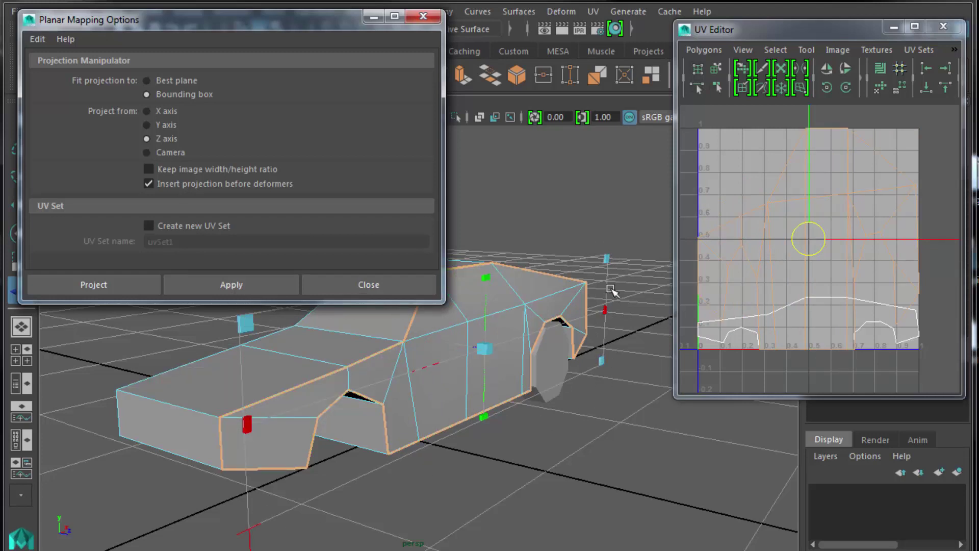
left_click(929, 155)
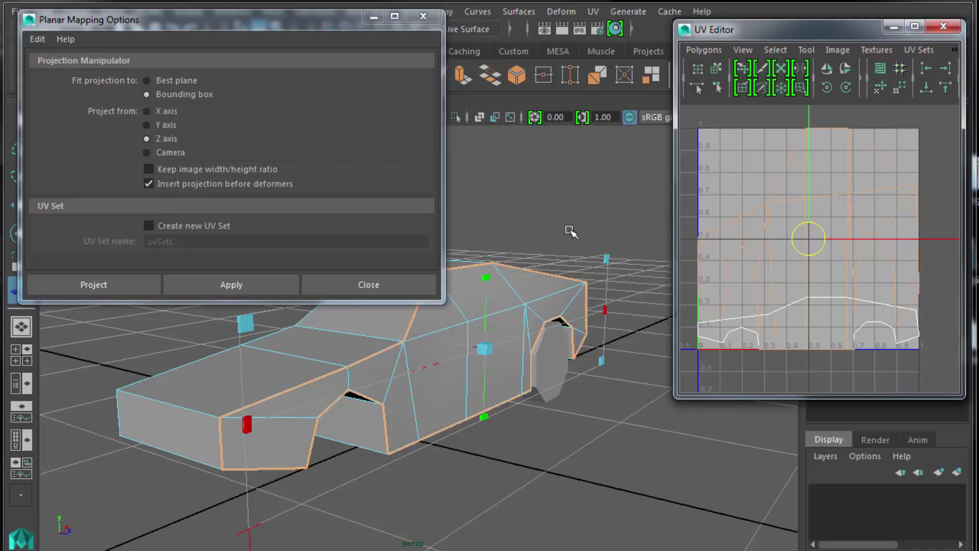
Step: Enable Keep image width/height ratio, reapply the Z-axis planar projection to the side faces and clear the selection
left_click(148, 170)
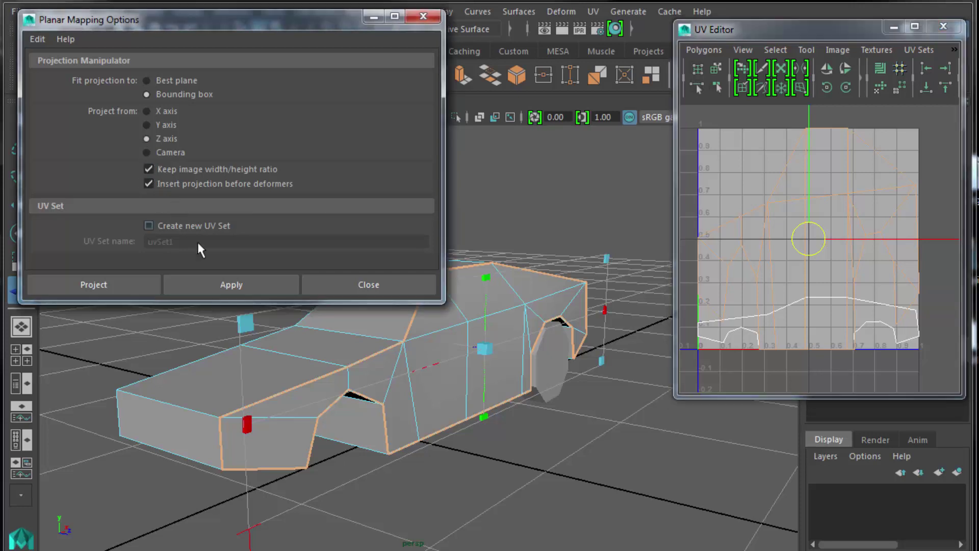
left_click(205, 284)
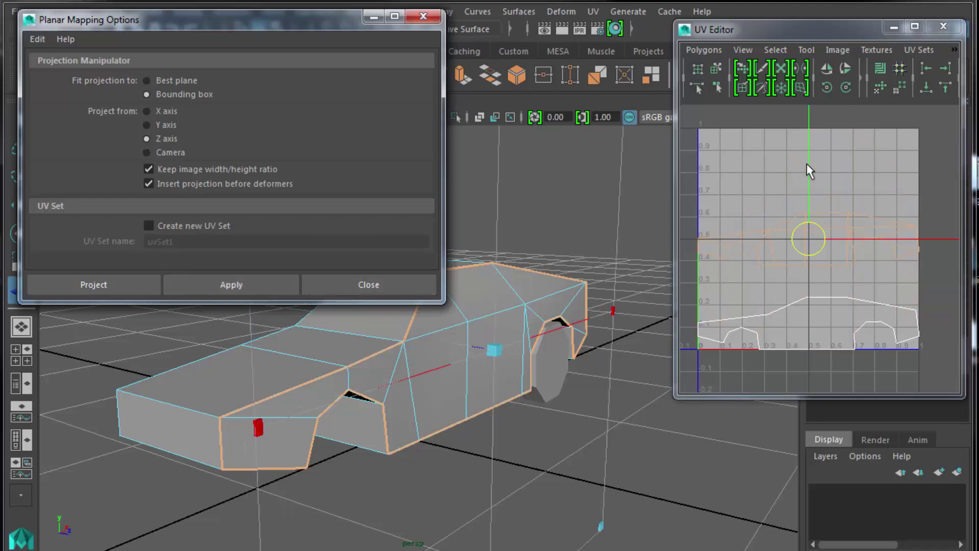
left_click(651, 258)
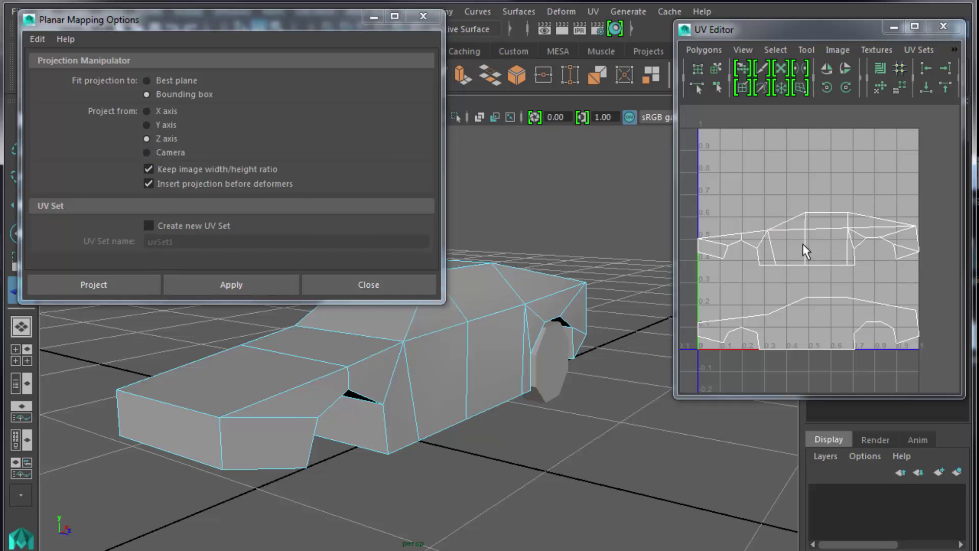
Step: Select all UVs of the newly projected side shell and move them above the 0–1 UV square, then deselect them
scroll(793, 251, "down", 3)
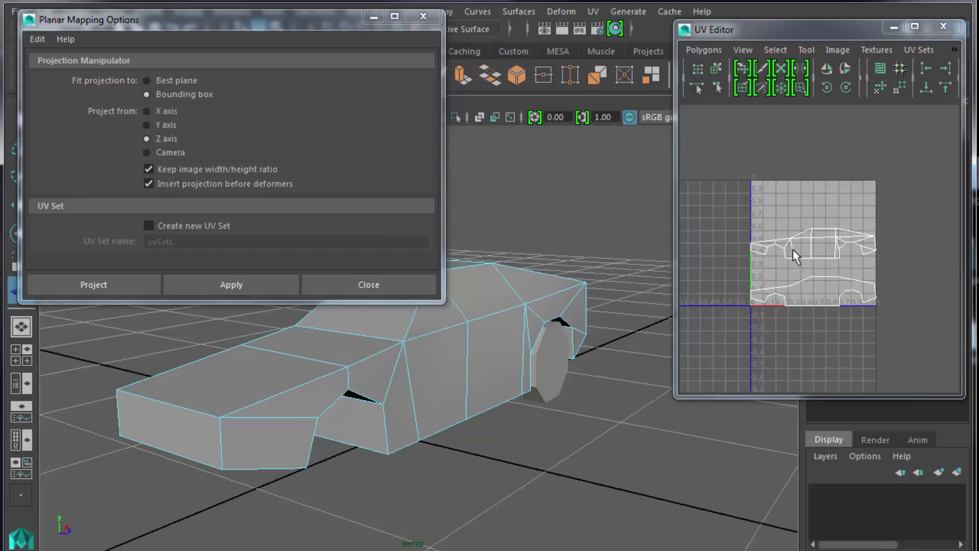
left_click_drag(727, 217, 898, 266)
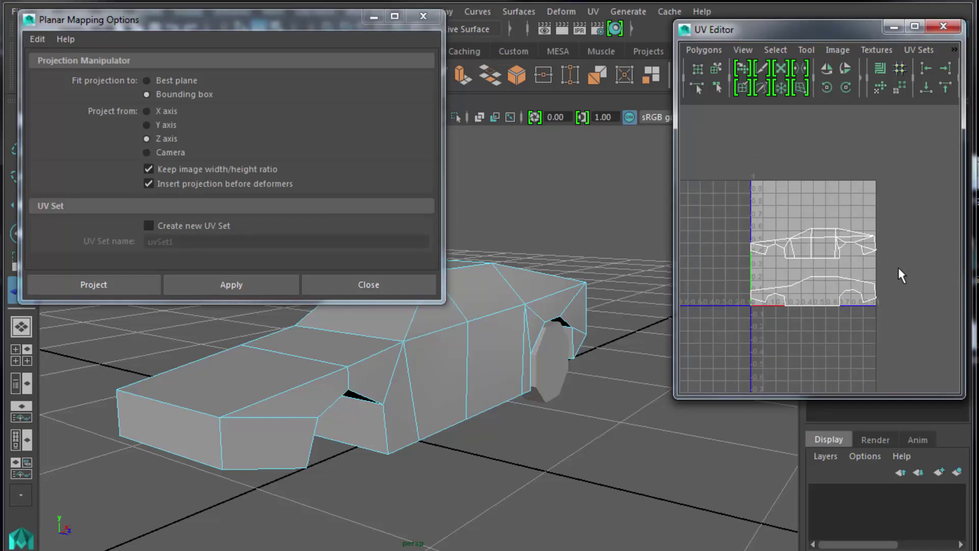
right_click_drag(849, 246, 910, 248)
left_click_drag(729, 218, 892, 261)
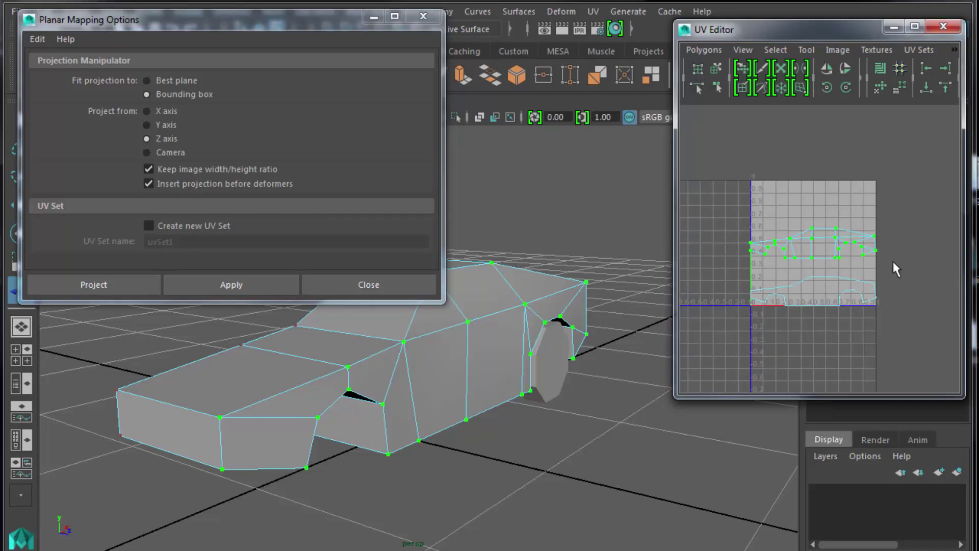
key("w")
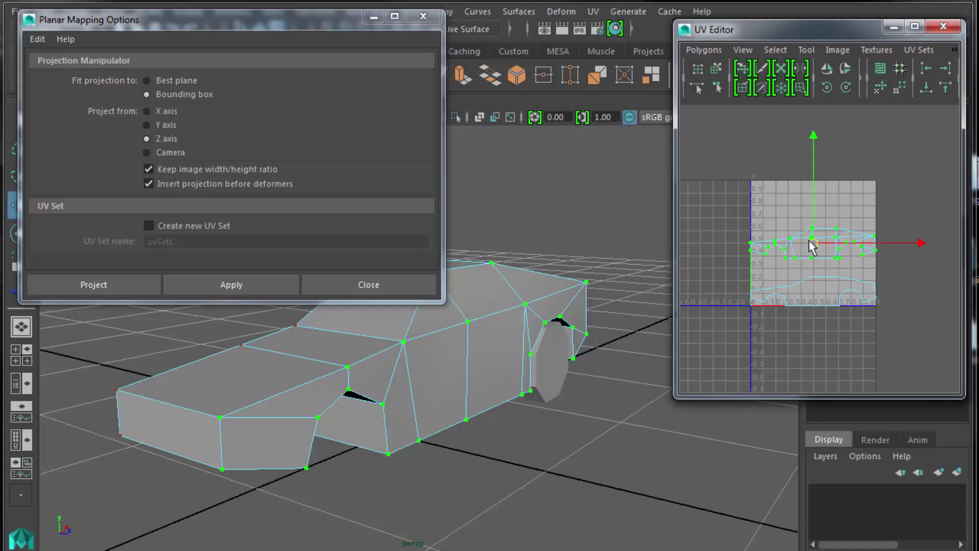
left_click_drag(822, 245, 863, 212)
left_click_drag(907, 181, 755, 144)
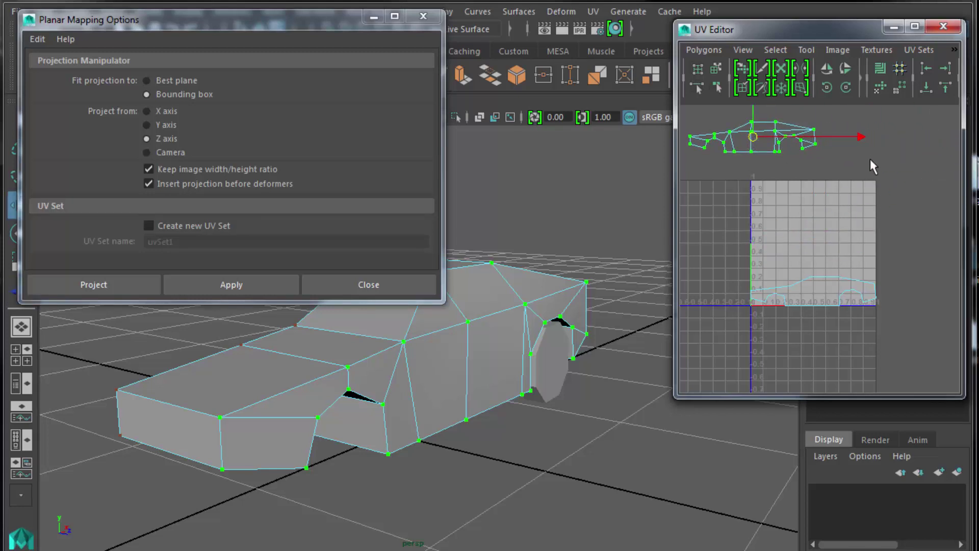
left_click(870, 158)
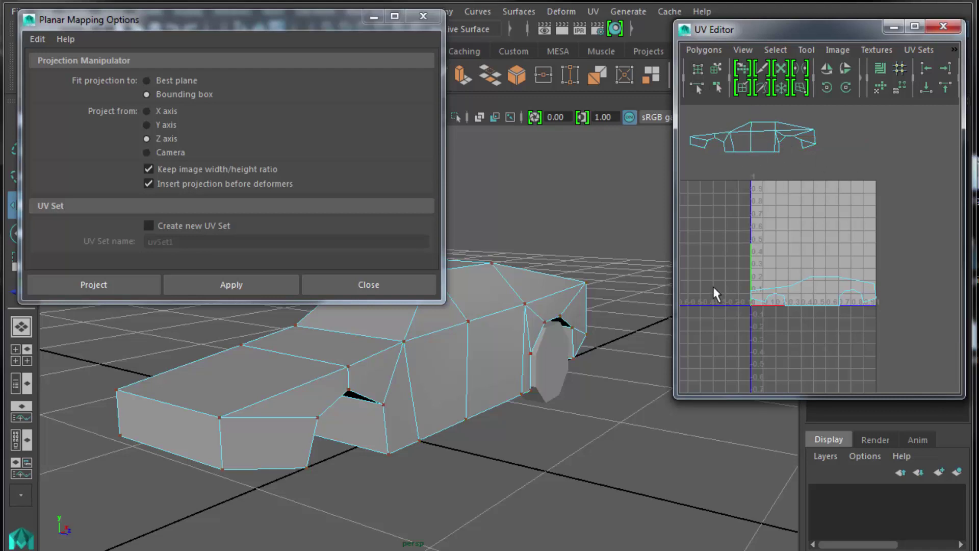
Step: Select and frame the remaining body UVs, compare them with the car in the perspective and front views, then deselect them
left_click_drag(732, 175, 917, 350)
key("f")
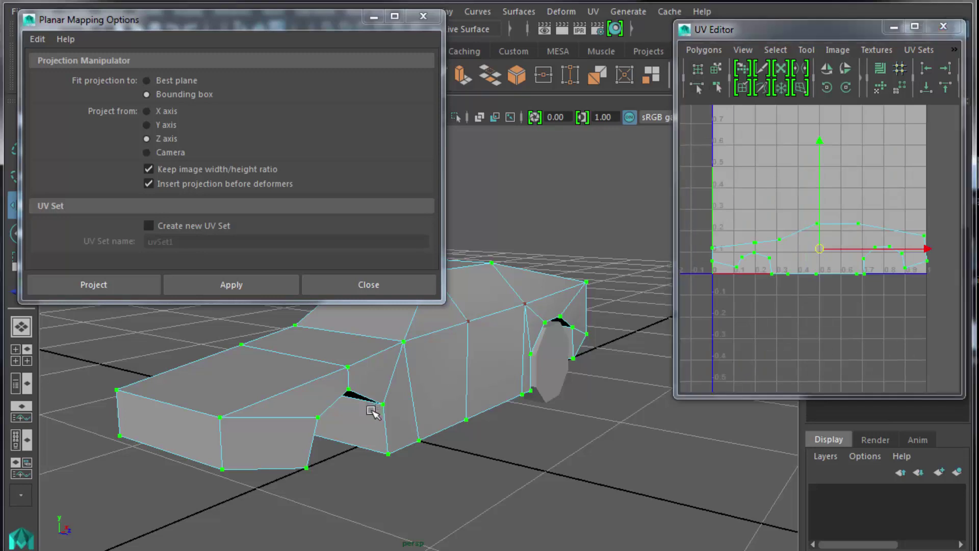
left_click_drag(371, 408, 393, 431, "alt")
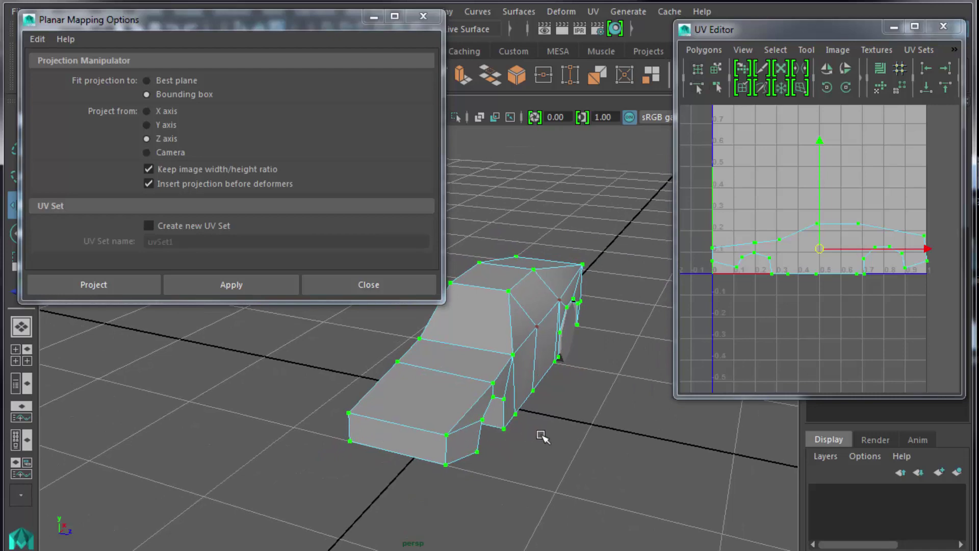
left_click_drag(542, 438, 401, 410, "alt")
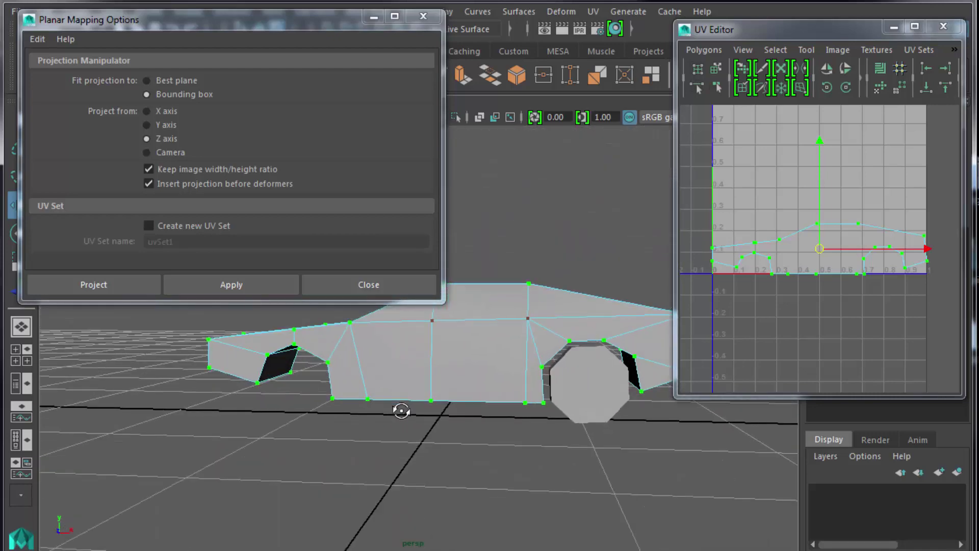
key("space")
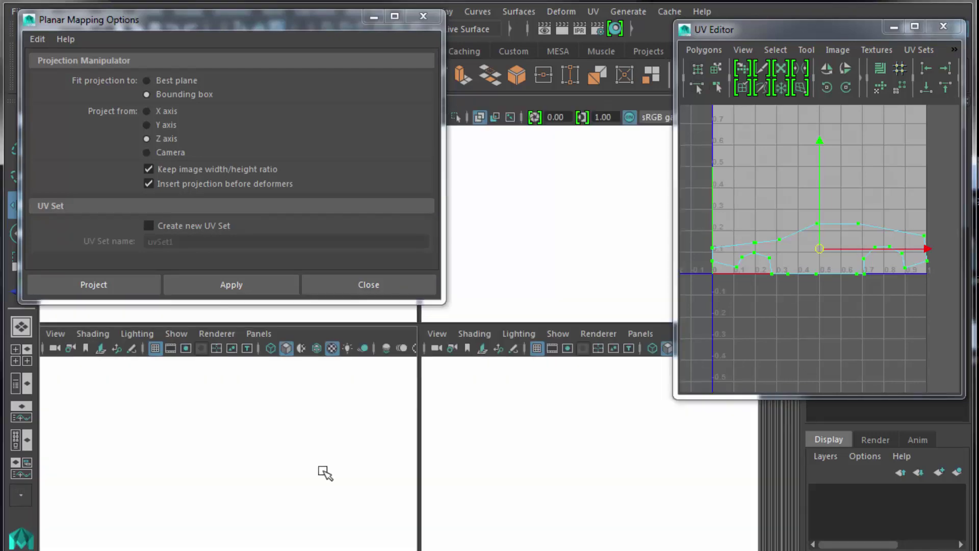
key("space")
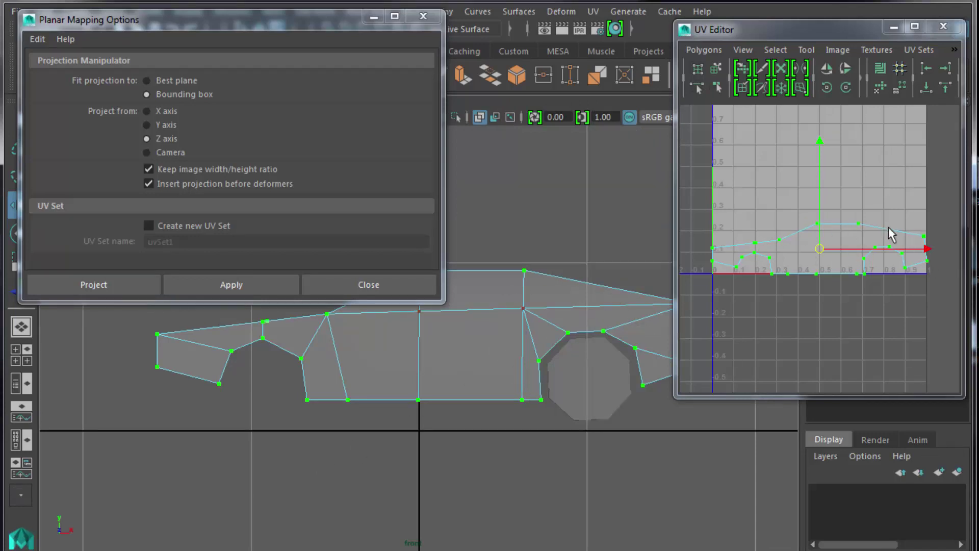
left_click(615, 244)
key("space")
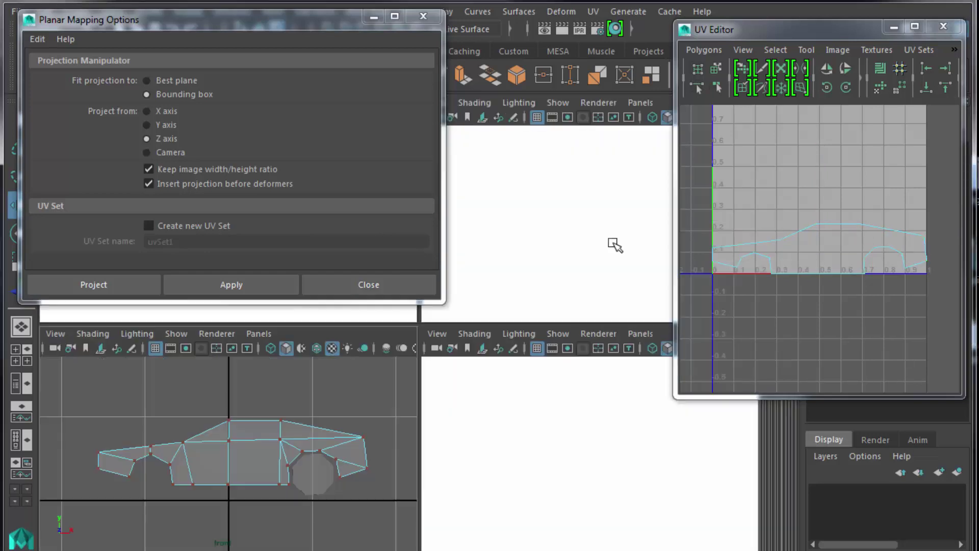
Step: Maximize the perspective view, frame the car from the front and switch it to face selection
left_click_drag(550, 288, 597, 303, "alt")
key("space")
left_click_drag(473, 409, 605, 455, "alt")
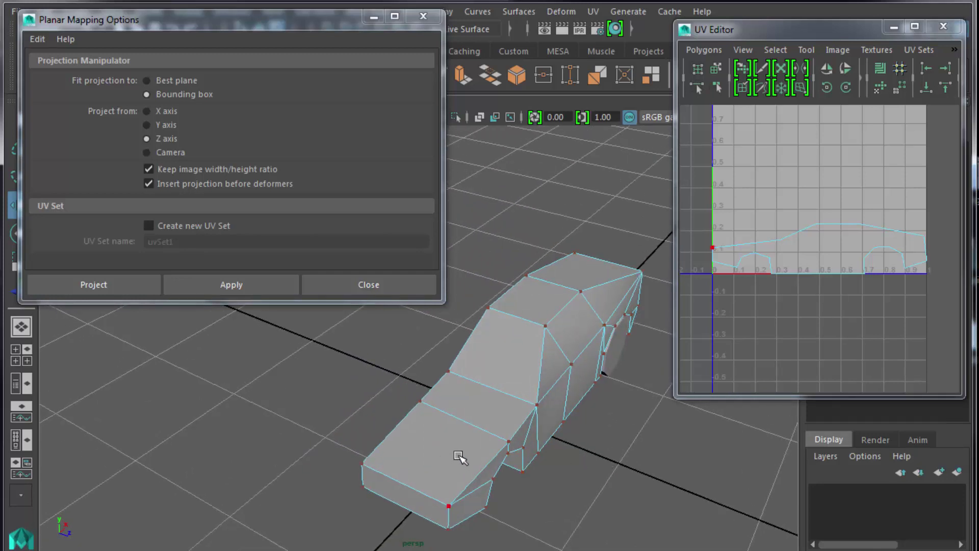
left_click(559, 395)
right_click_drag(561, 397, 562, 427)
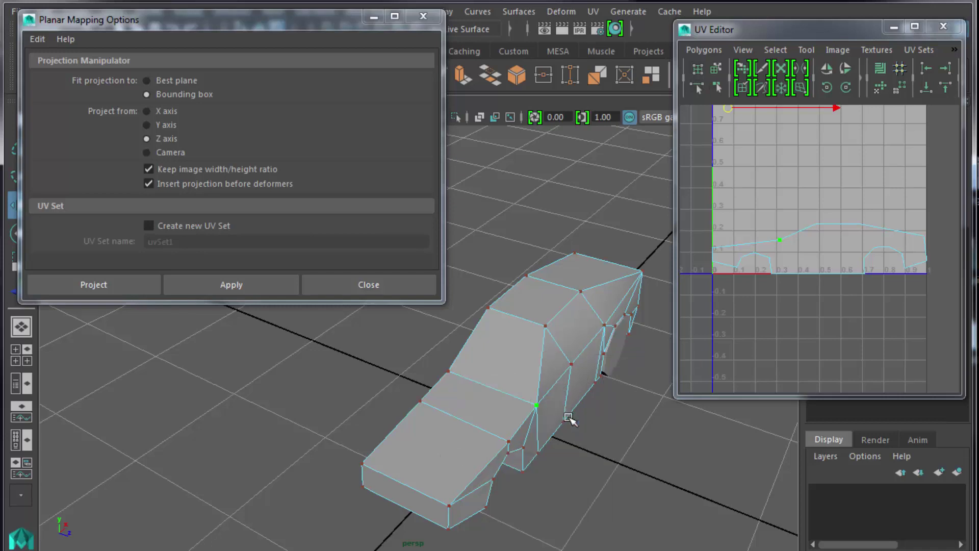
left_click(551, 408)
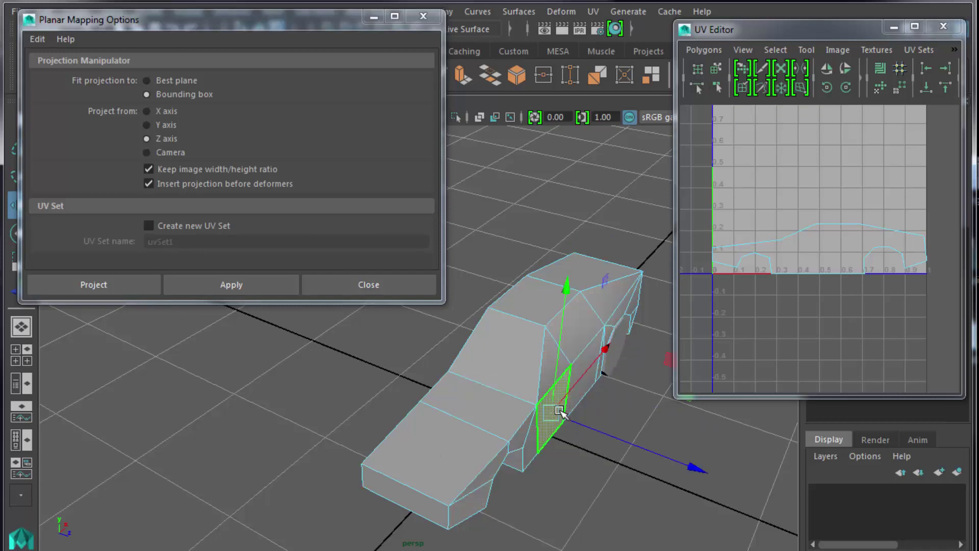
left_click(586, 380, "shift")
left_click(554, 352, "shift")
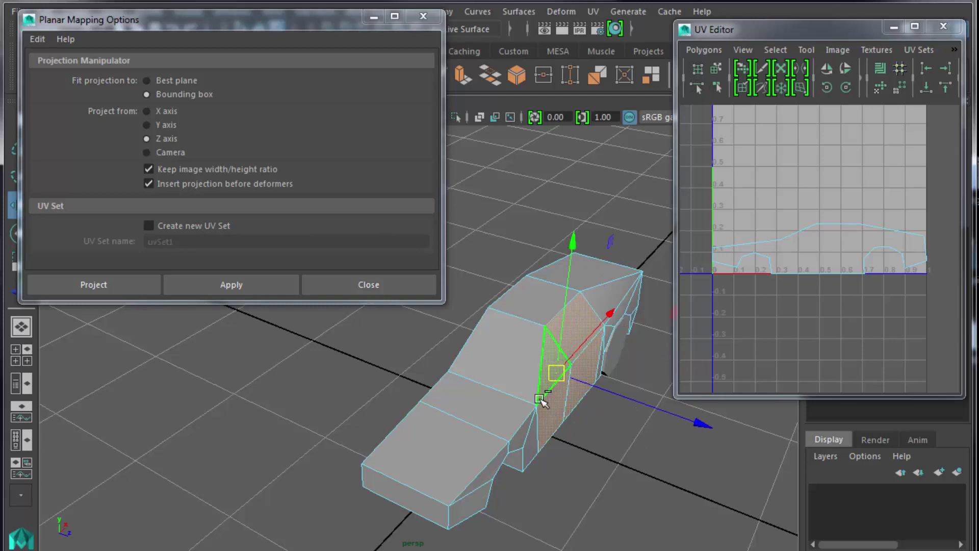
left_click(520, 439, "shift")
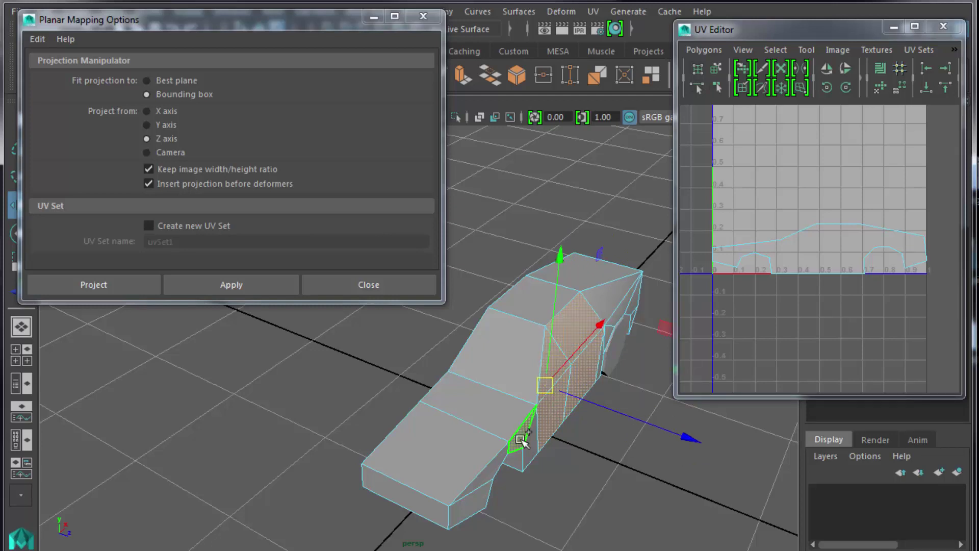
left_click_drag(577, 453, 465, 413, "alt")
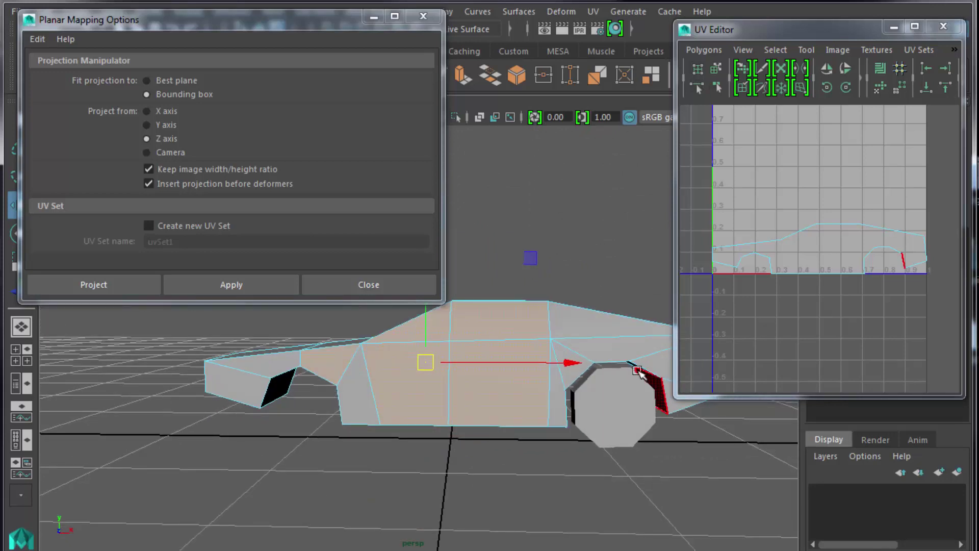
Step: Select all upper body faces from the rear deck over the roof and windshield to the hood
left_click_drag(345, 411, 512, 498, "alt")
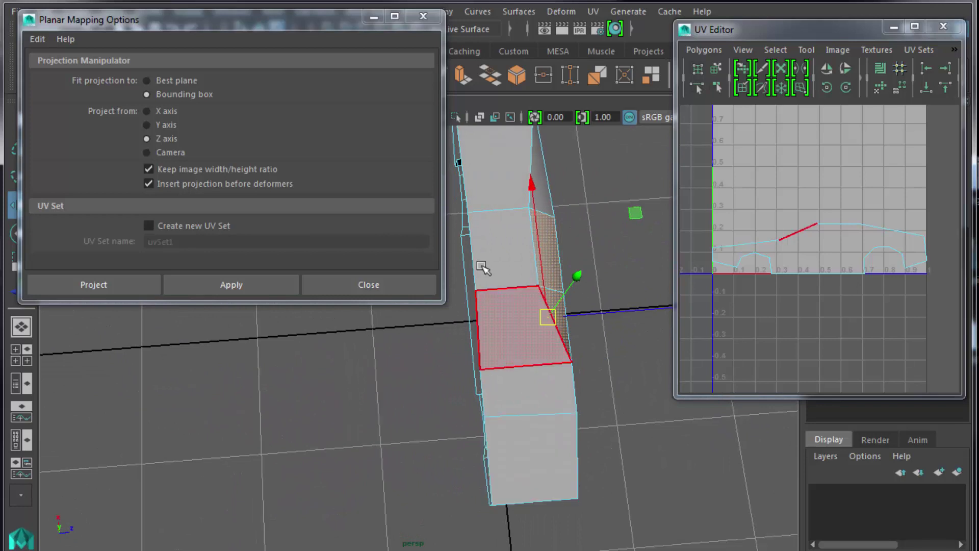
left_click(492, 199)
left_click(506, 253, "shift")
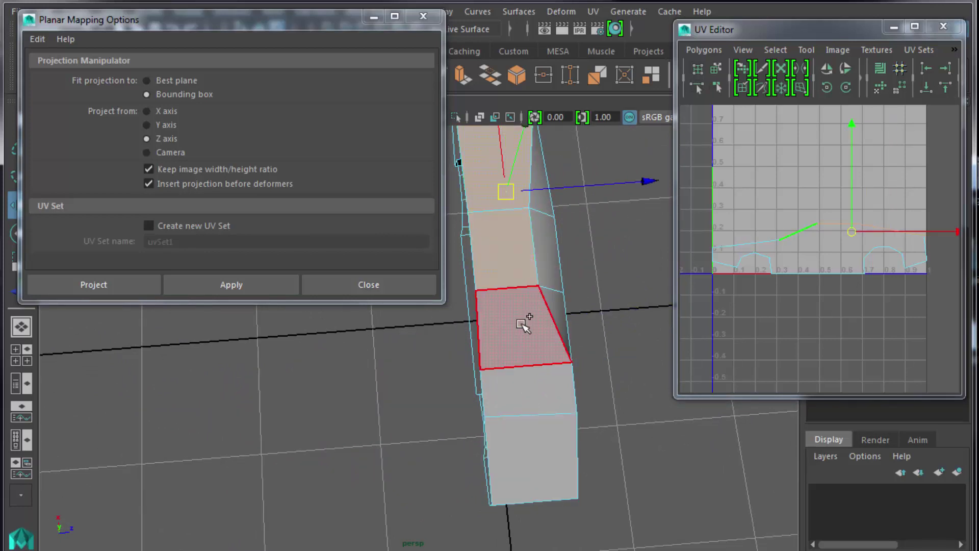
left_click(520, 321, "shift")
left_click(531, 400, "shift")
left_click(537, 456, "shift")
scroll(536, 458, "down", 8)
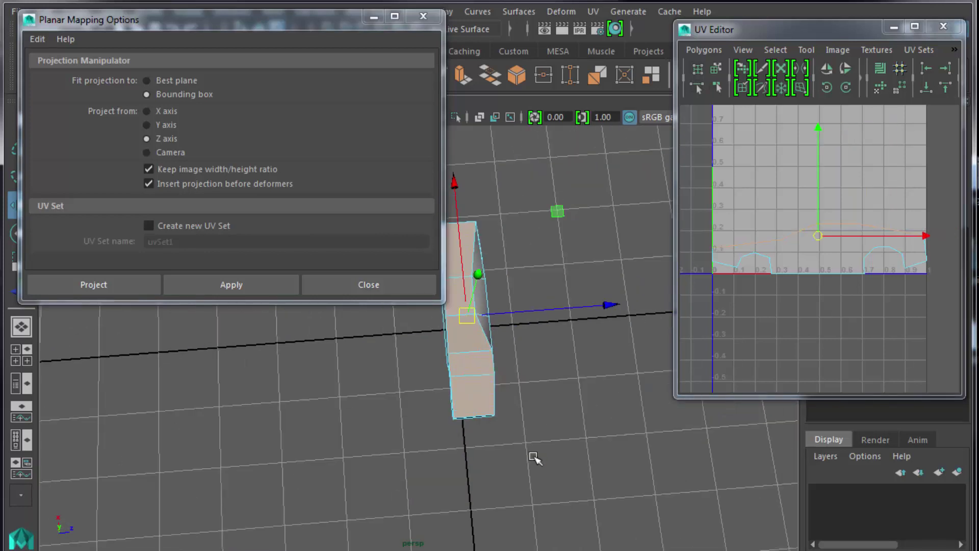
Step: Apply a planar projection from the Y axis to the selected upper body faces
left_click_drag(581, 459, 460, 432, "alt")
scroll(460, 431, "up", 10)
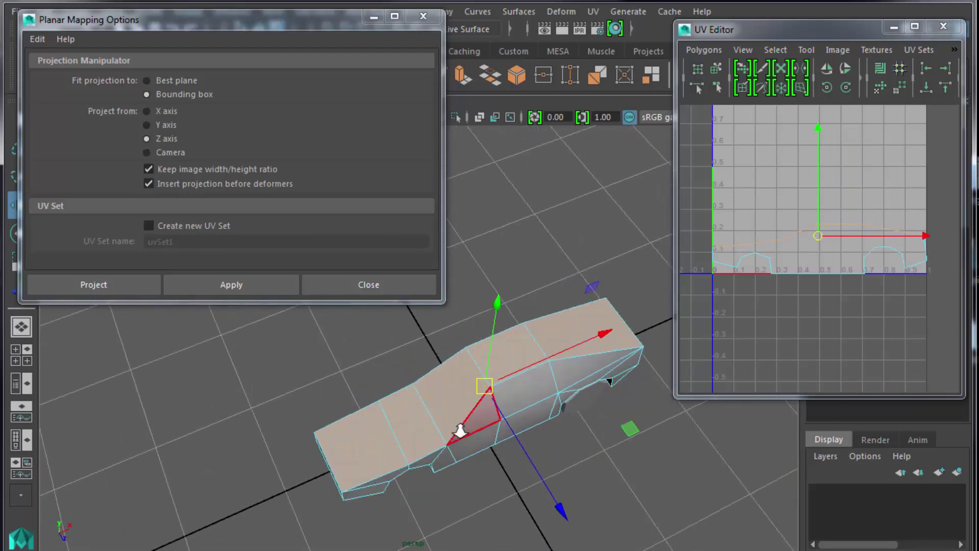
mouse_move(568, 433)
left_mouse_down("alt")
mouse_move(452, 400)
mouse_move(557, 404)
mouse_move(591, 393)
mouse_move(528, 411)
mouse_move(564, 427)
mouse_move(589, 424)
mouse_move(590, 411)
mouse_move(595, 430)
mouse_move(586, 429)
left_mouse_up("alt")
left_click(161, 124)
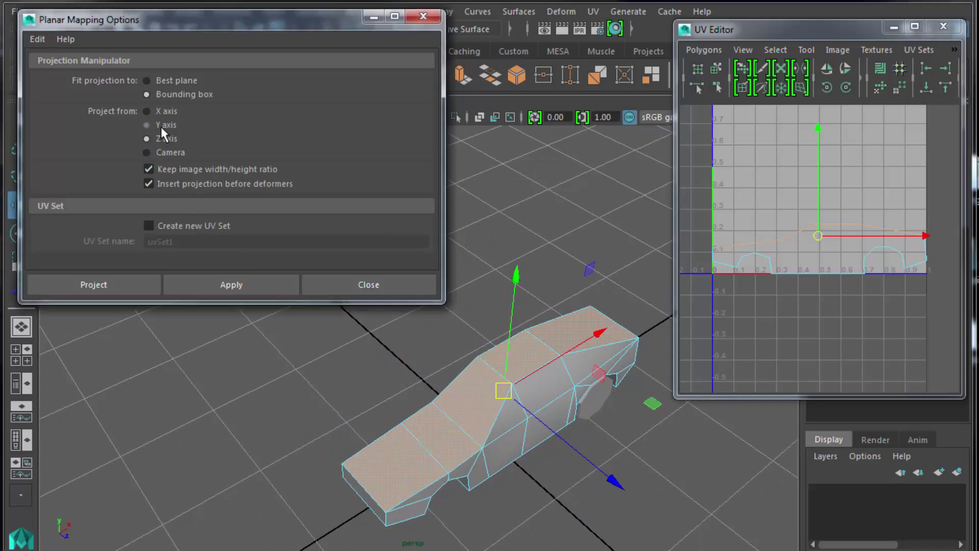
left_click(253, 287)
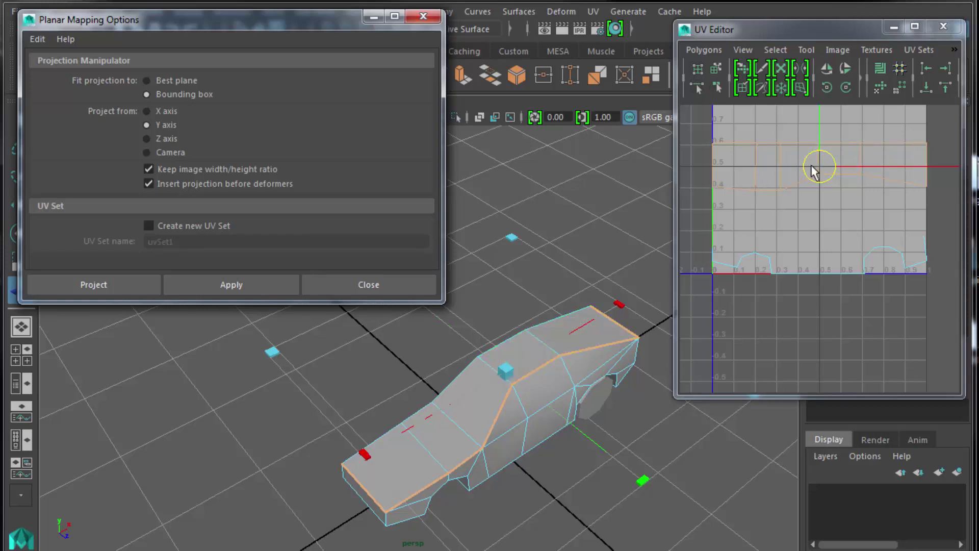
Step: Move the upper body shell above the side shell, outside the 0–1 UV square, and deselect it
scroll(840, 228, "down", 5)
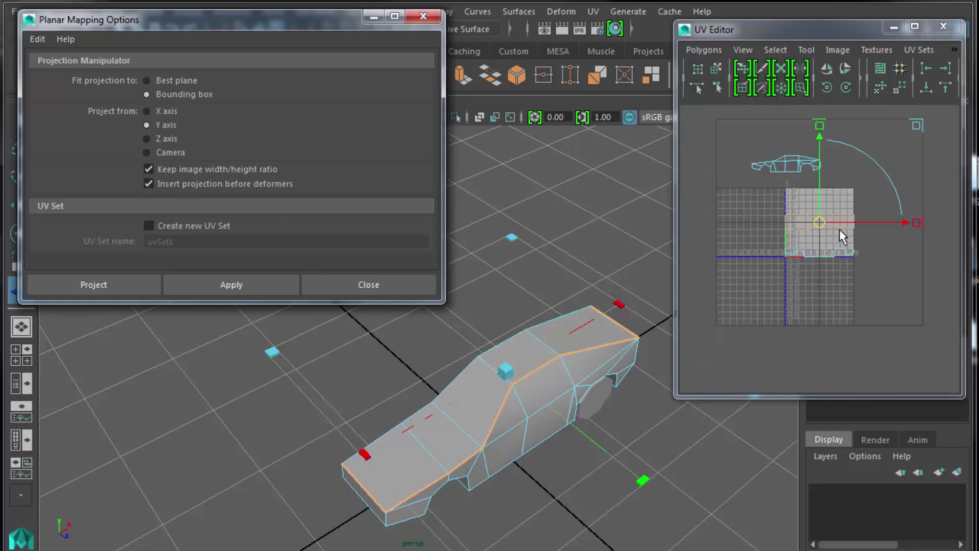
left_click(822, 166)
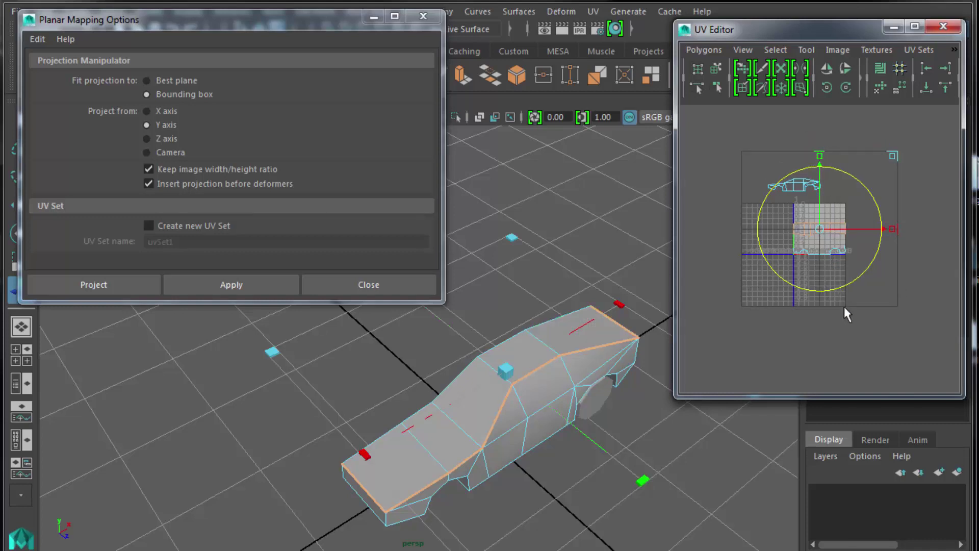
key("w")
left_click_drag(819, 119, 809, 57)
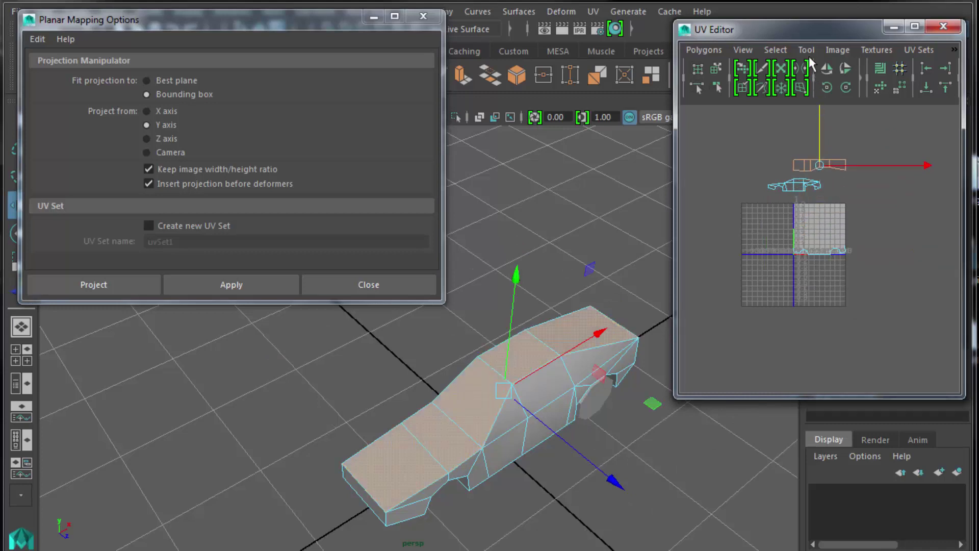
left_click(868, 211)
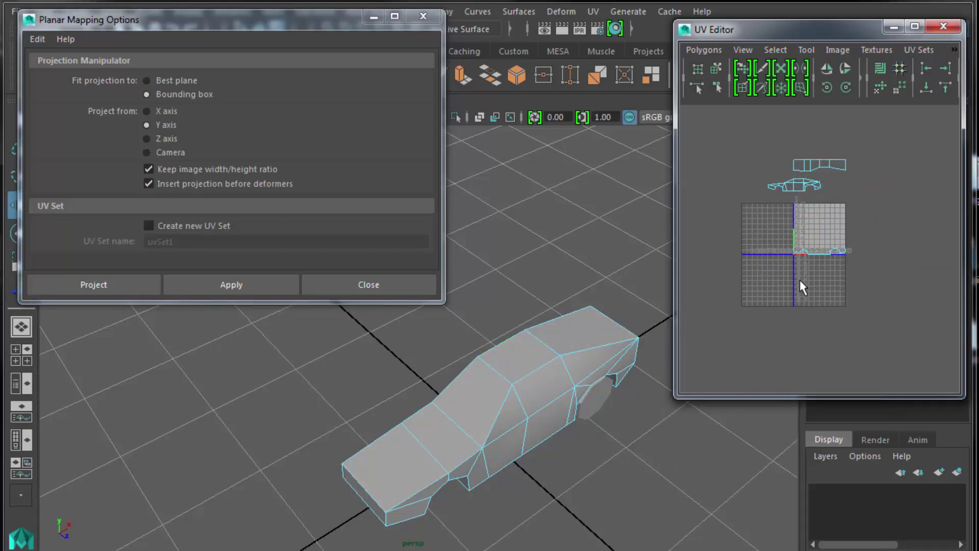
Step: Select and frame the remaining body UVs and inspect the corresponding faces on the car from several angles
left_click_drag(768, 222, 904, 284)
key("f")
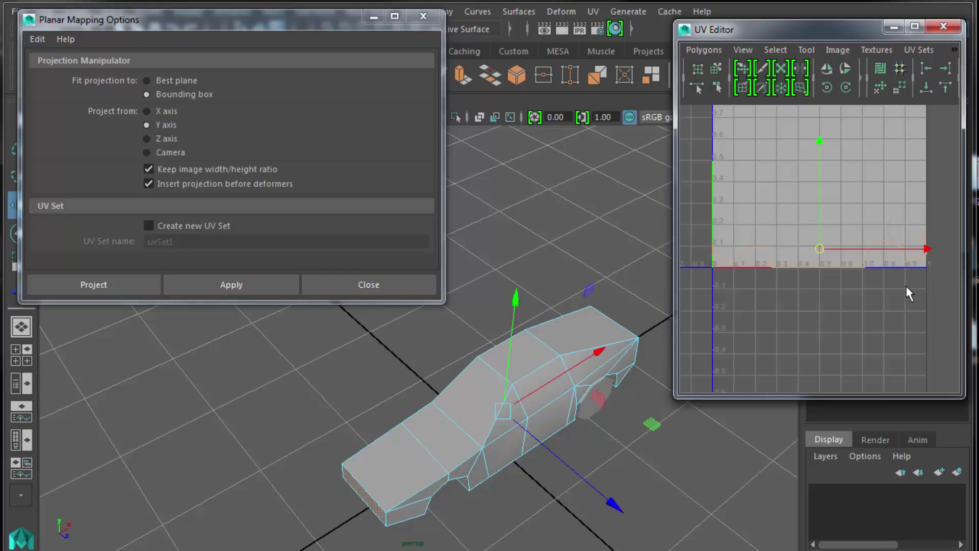
left_click(871, 314)
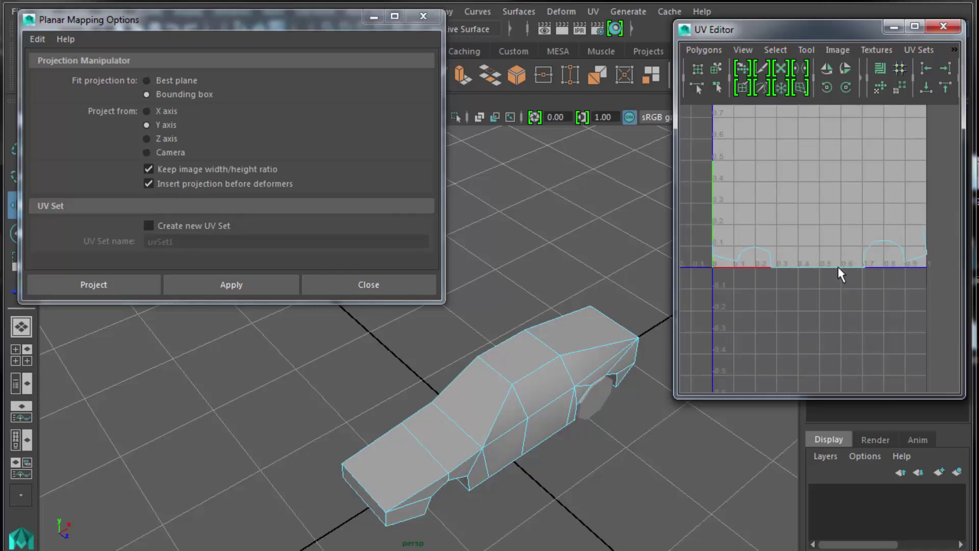
left_click_drag(697, 197, 949, 308)
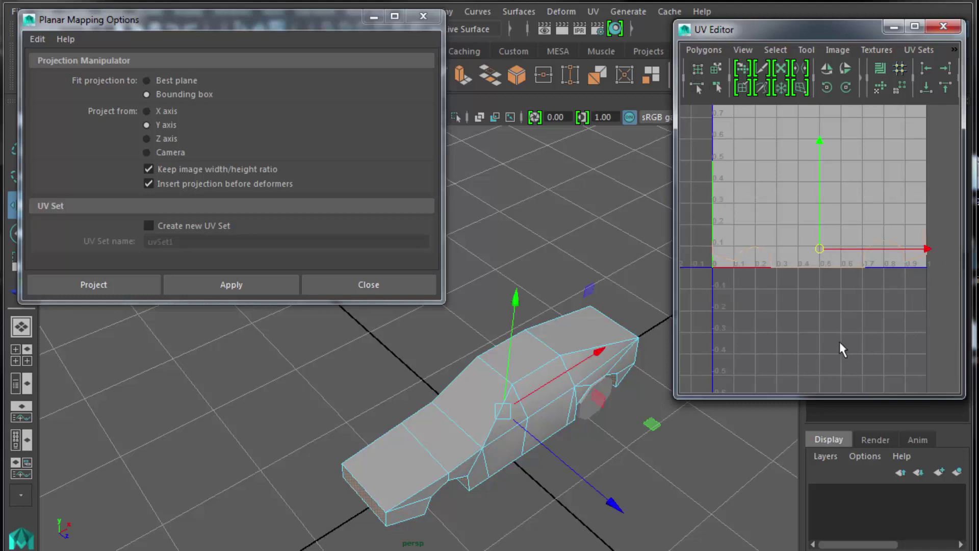
left_click_drag(590, 477, 565, 439, "alt")
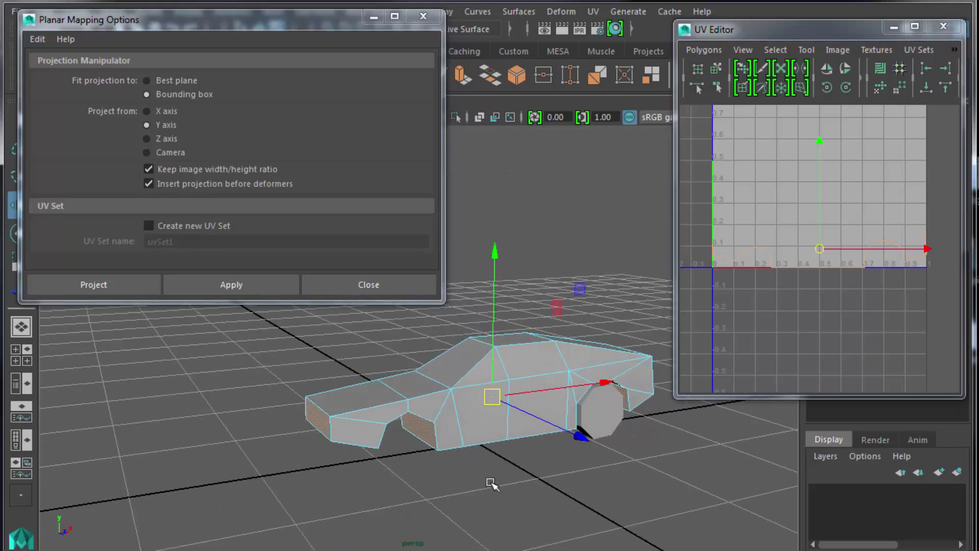
left_click_drag(493, 485, 561, 443, "alt")
Step: Select the flat front face of the car's nose and check which axis it faces
left_click(466, 341)
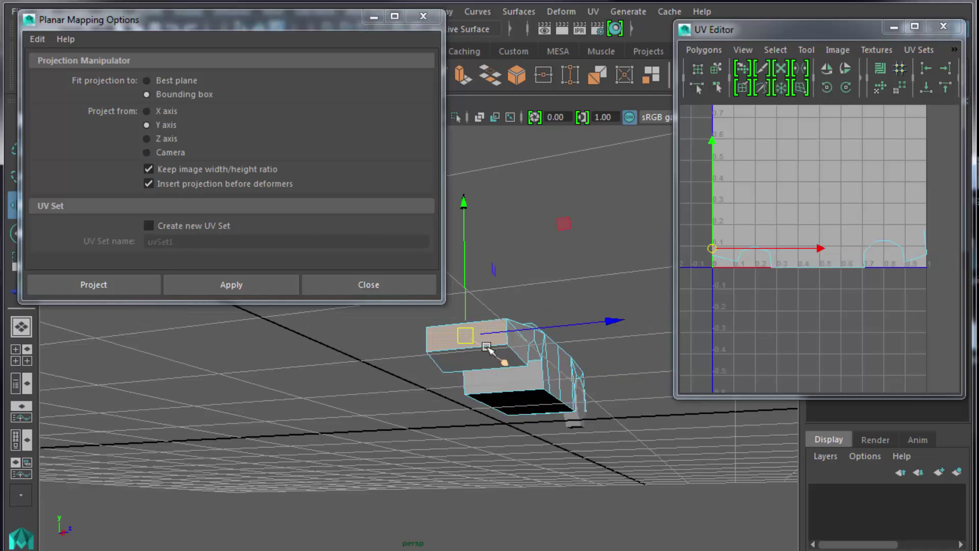
left_click_drag(574, 424, 595, 440, "alt")
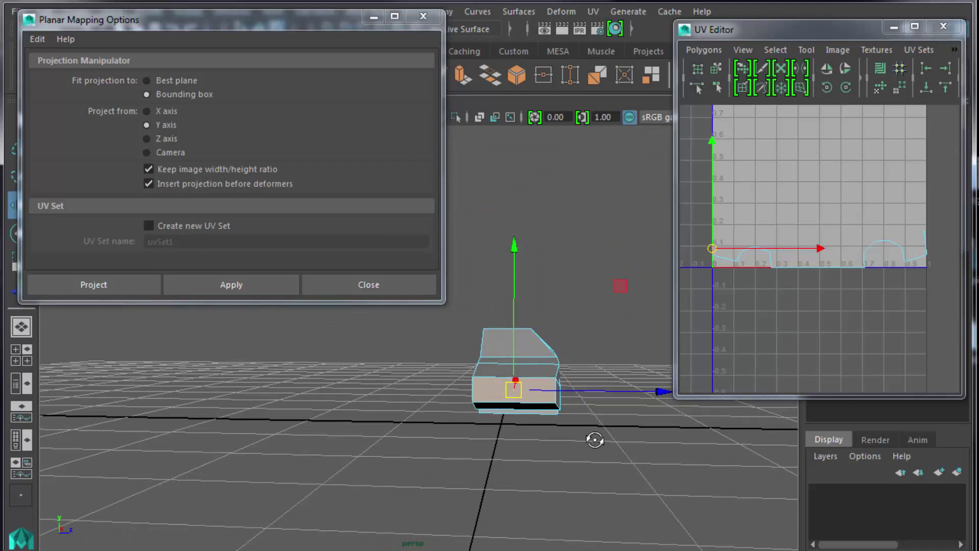
left_click_drag(595, 440, 669, 459, "alt")
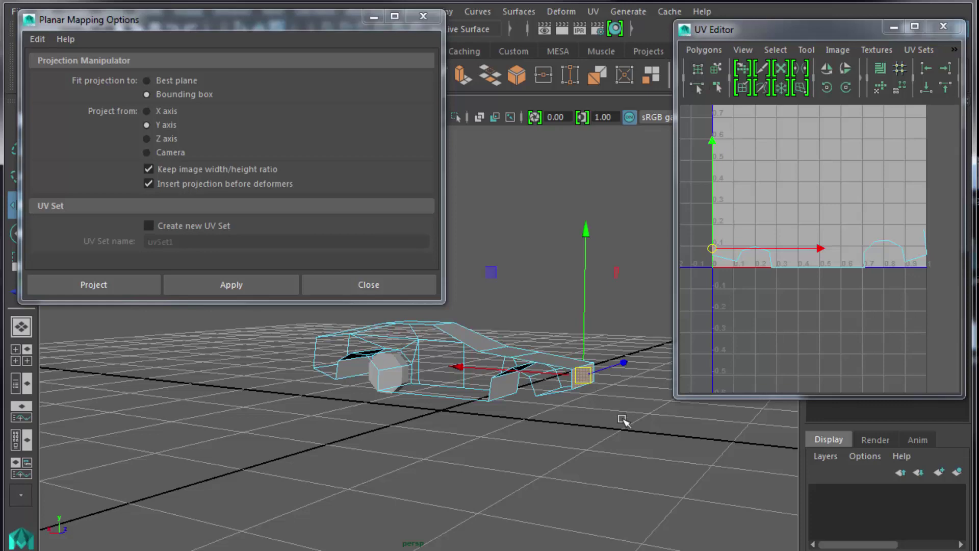
left_click_drag(634, 444, 465, 435, "alt")
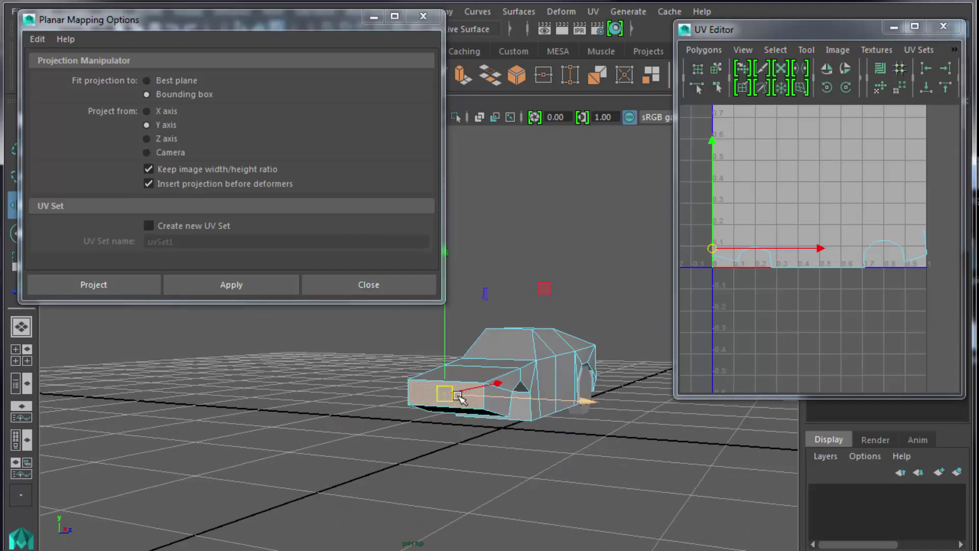
Step: Try a planar projection of the front face from the Z axis and move its UVs beside the 0–1 square
left_click(146, 138)
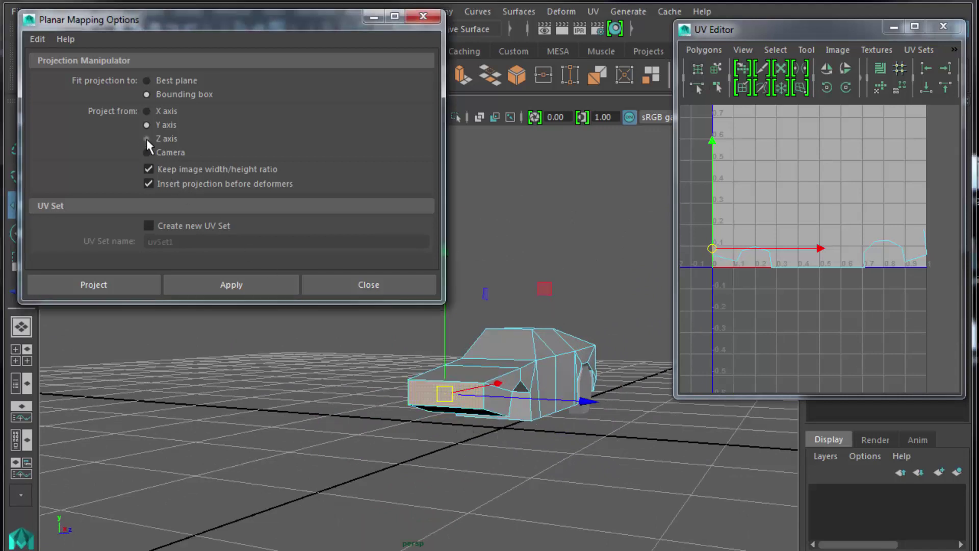
left_click(130, 287)
scroll(747, 269, "down", 6)
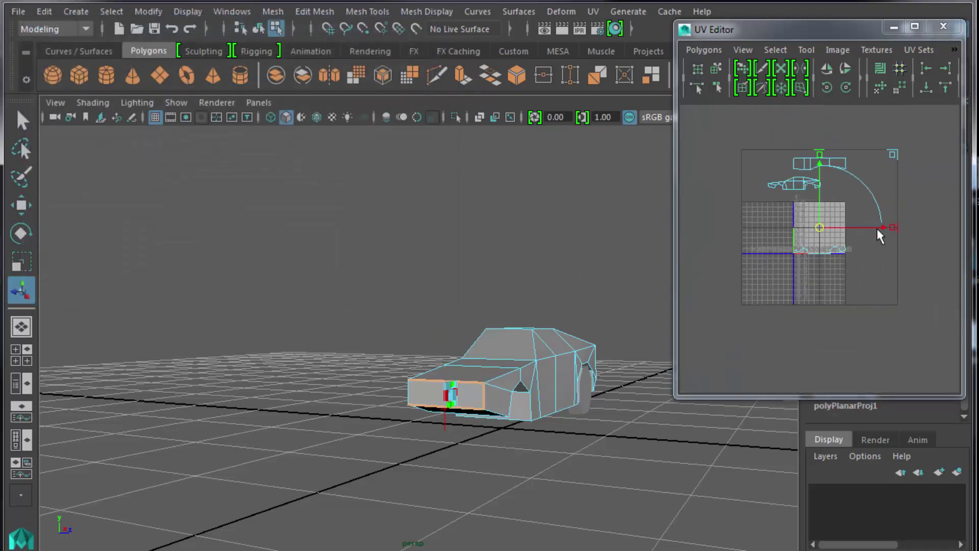
key("w")
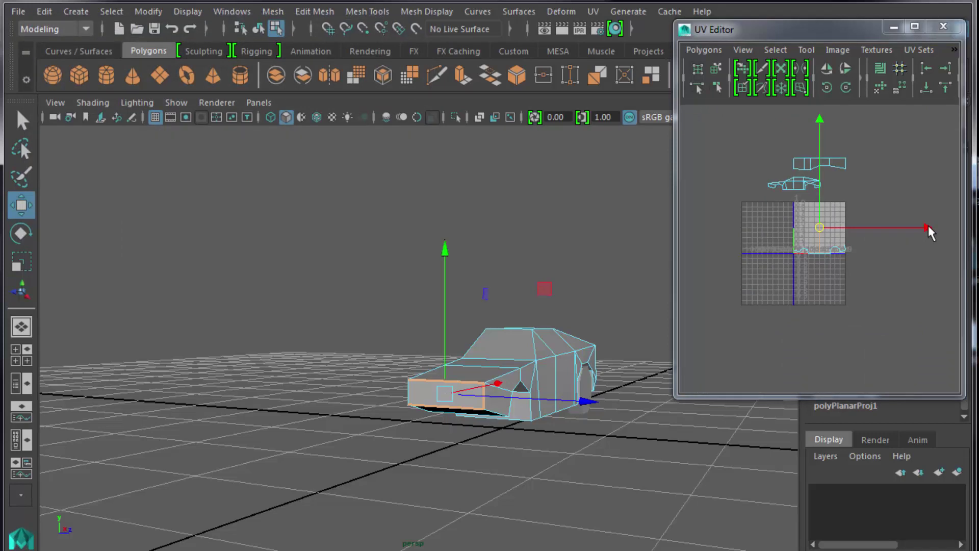
left_click_drag(927, 227, 978, 230)
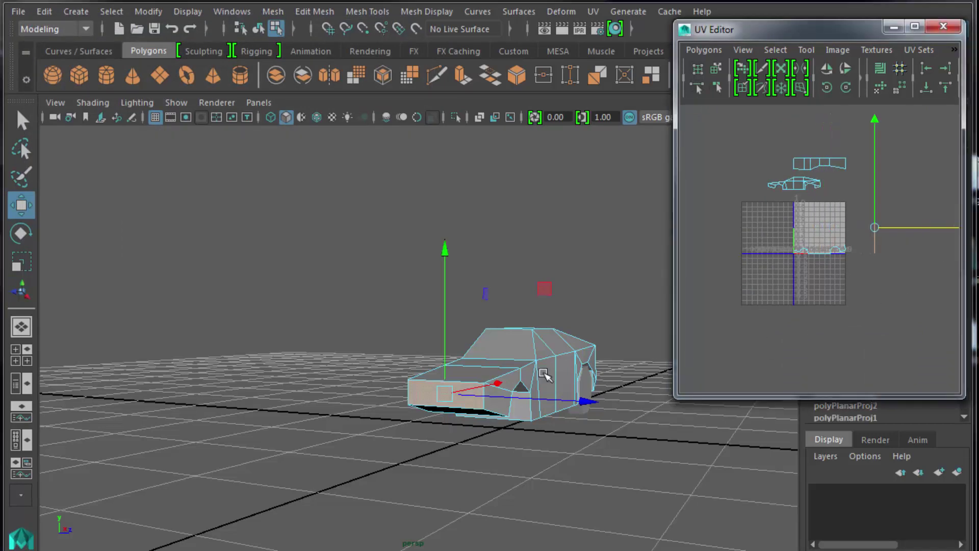
Step: Reproject the front face from the X axis and move its shell to the right of the 0–1 UV square
left_click(592, 12)
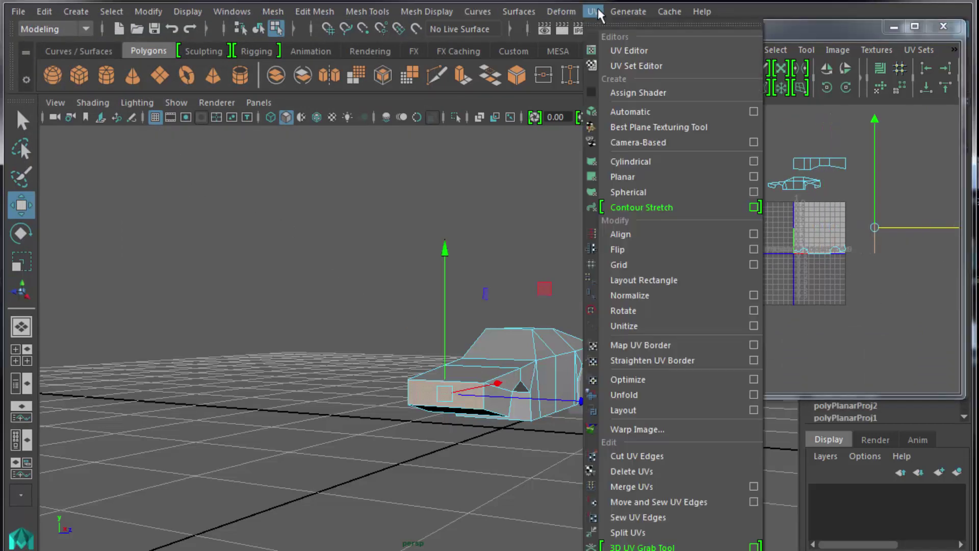
left_click(755, 176)
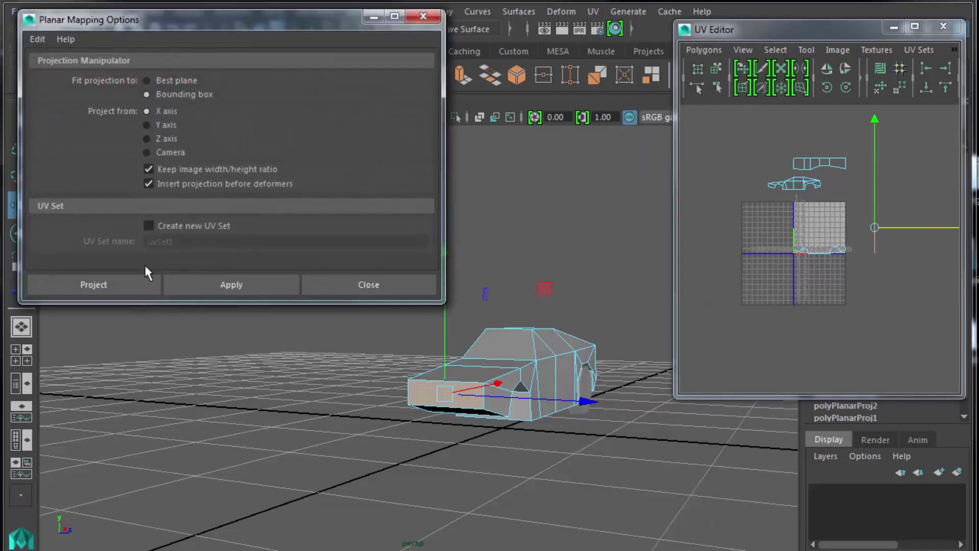
left_click(198, 280)
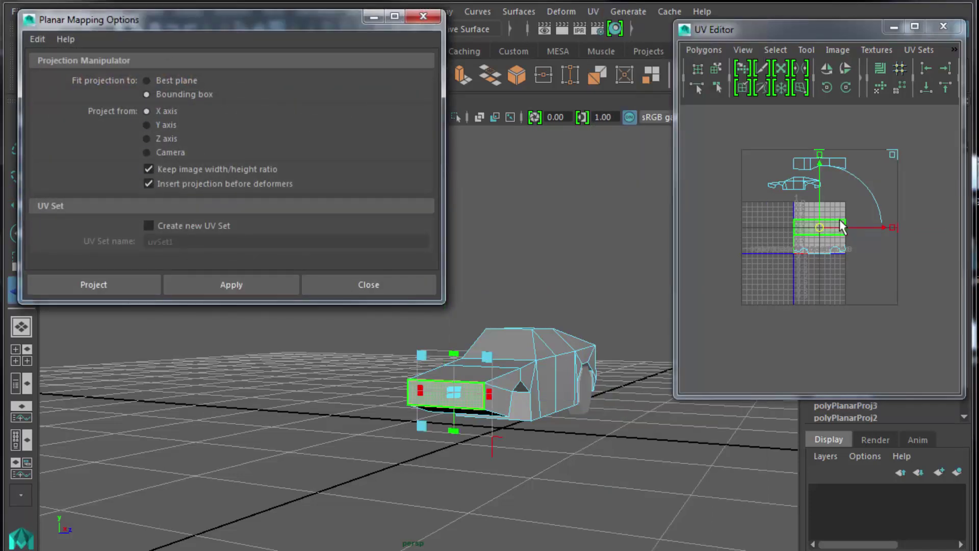
key("w")
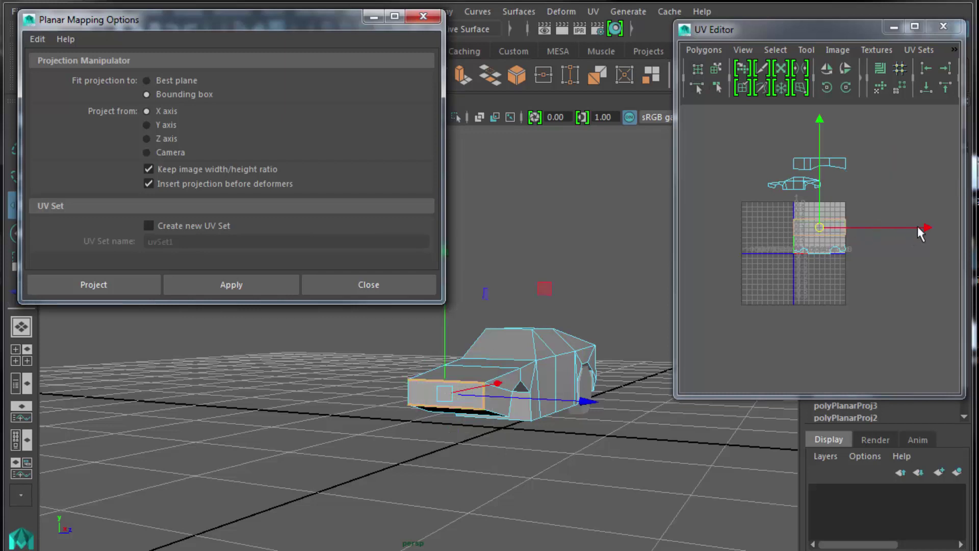
left_click_drag(923, 222, 976, 224)
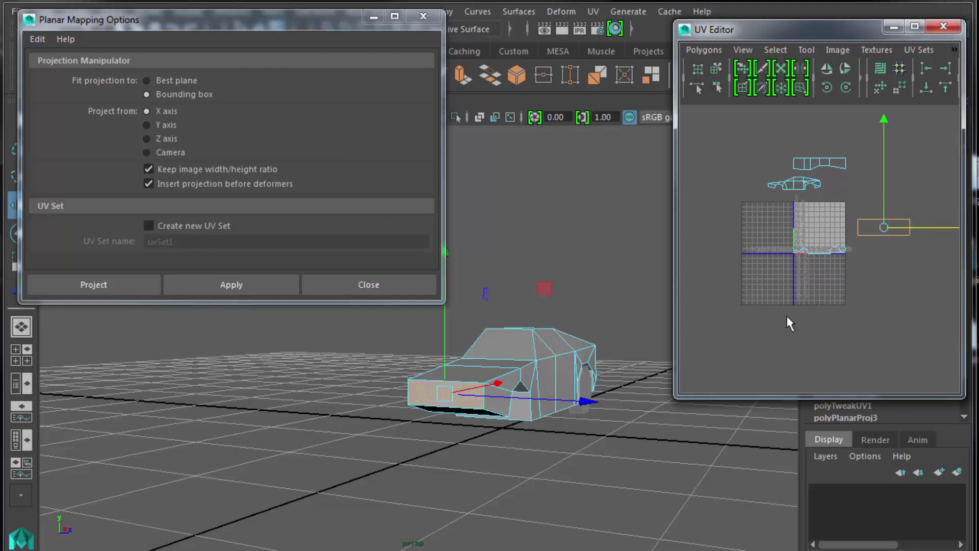
Step: Planar-project the car's flat rear face from the X axis and place its shell above the front face's shell, beside the 0–1 square
left_click_drag(617, 467, 404, 540, "alt")
left_click_drag(389, 374, 545, 408, "alt")
left_click(235, 283)
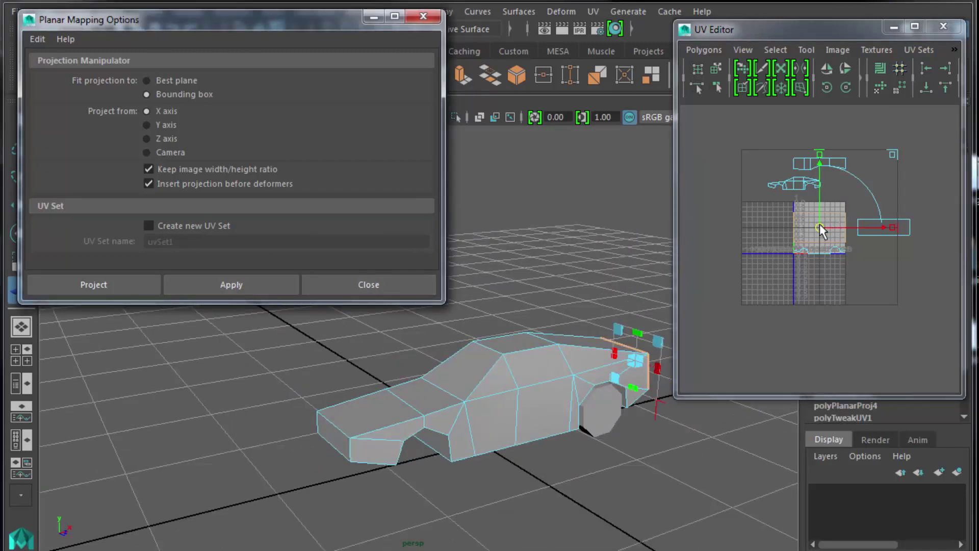
key("w")
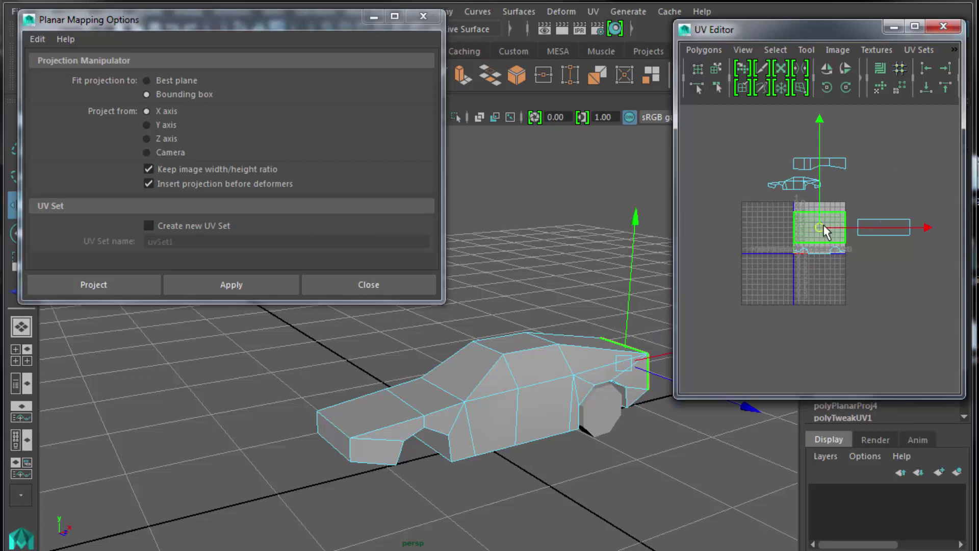
left_click_drag(821, 226, 888, 185)
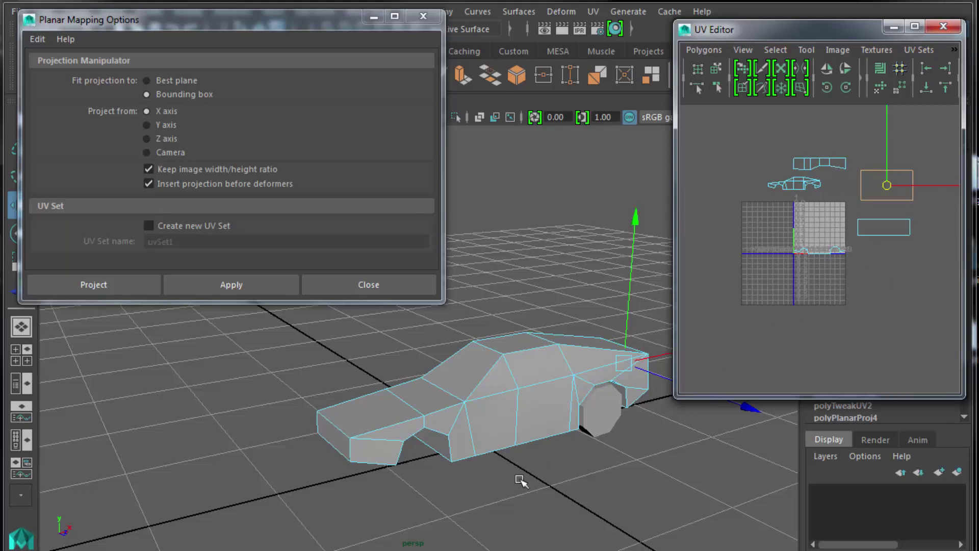
Step: Inspect the nose underside and flat floor faces with their UVs, frame the floor face, and close the planar mapping options
left_click_drag(540, 478, 485, 404, "alt")
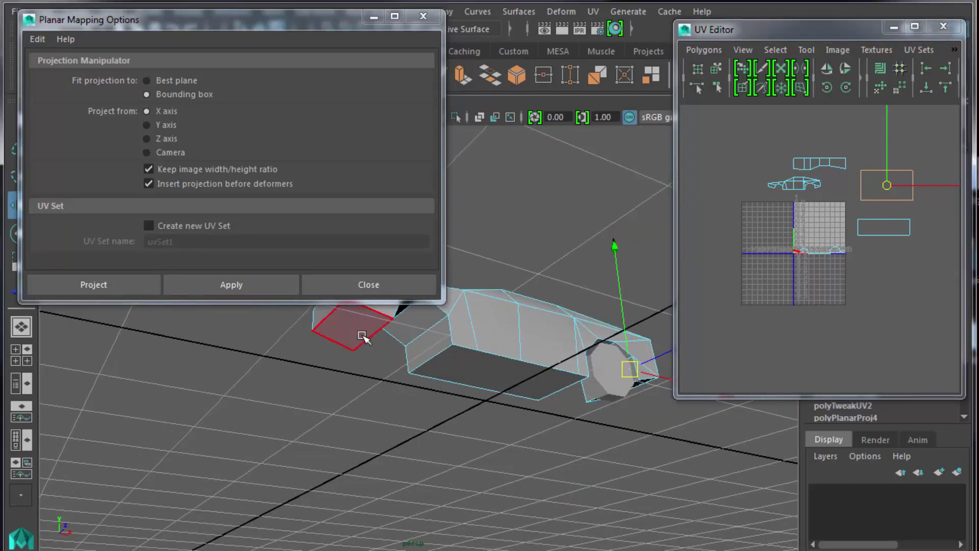
left_click(352, 326)
left_click(477, 372, "shift")
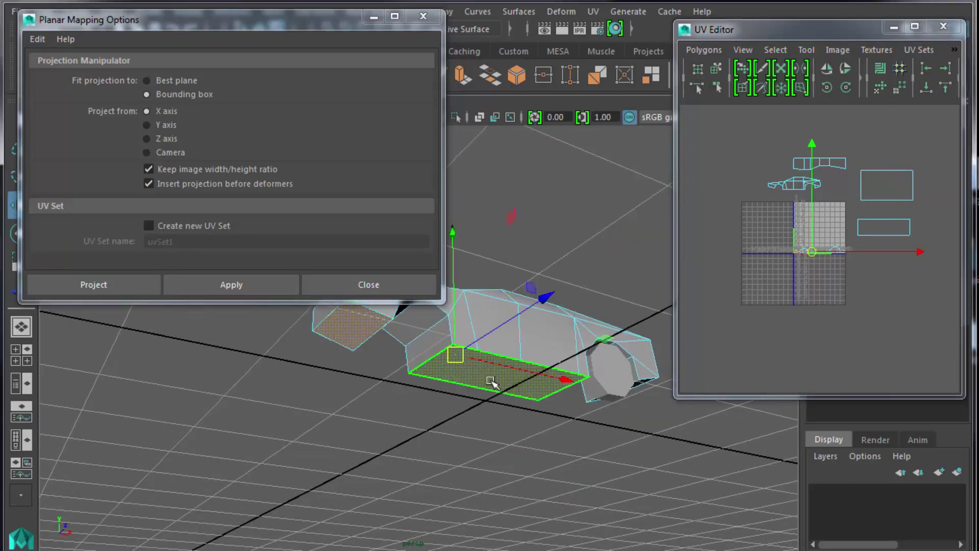
left_click(509, 399)
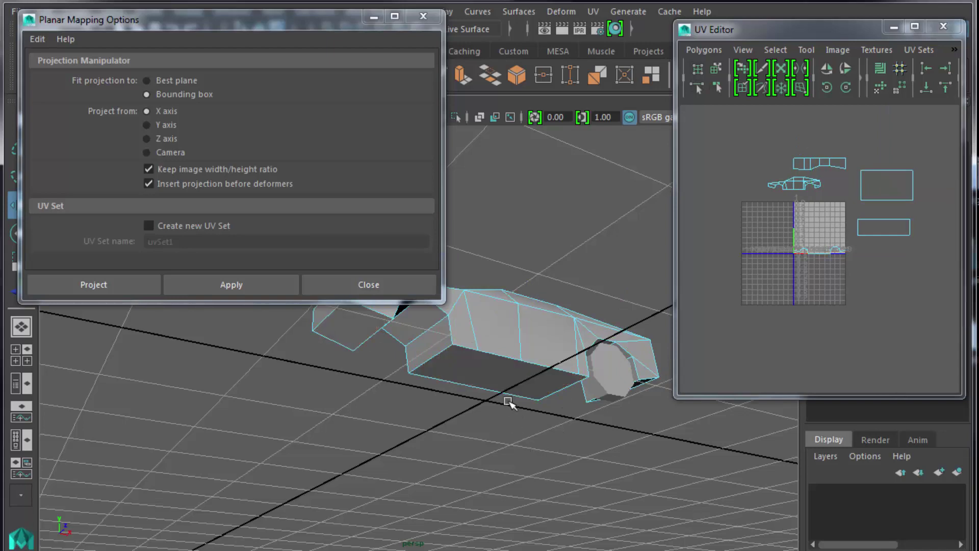
left_click_drag(488, 451, 494, 429, "alt")
key("f")
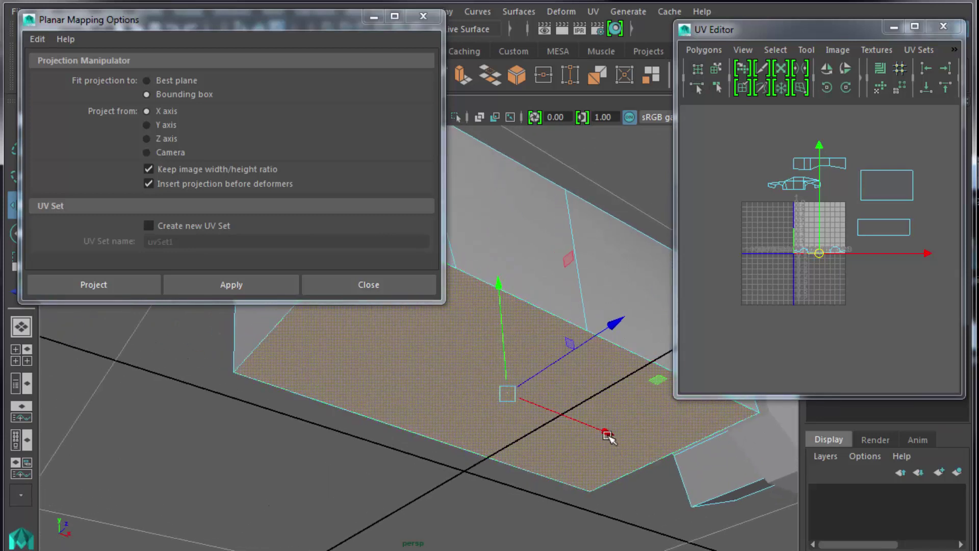
scroll(608, 433, "down", 2)
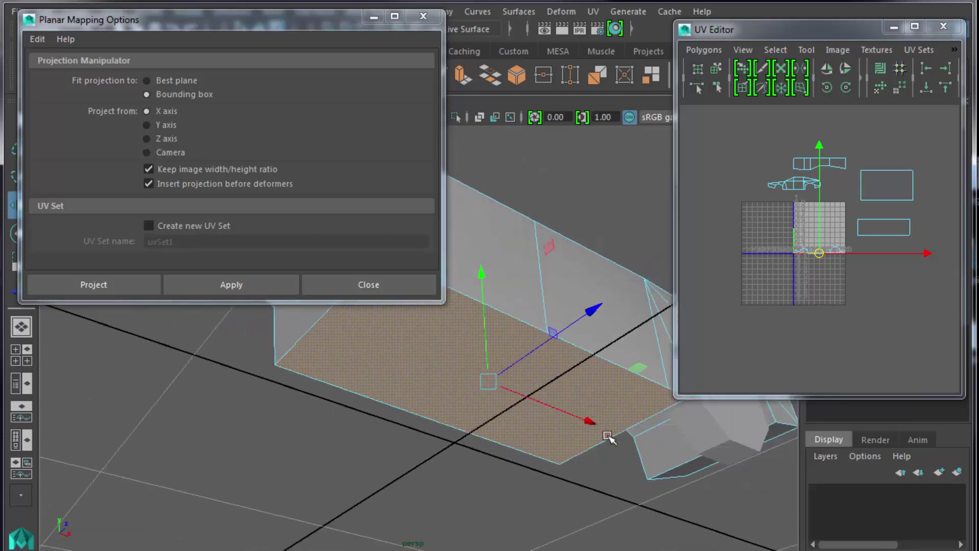
left_click(427, 19)
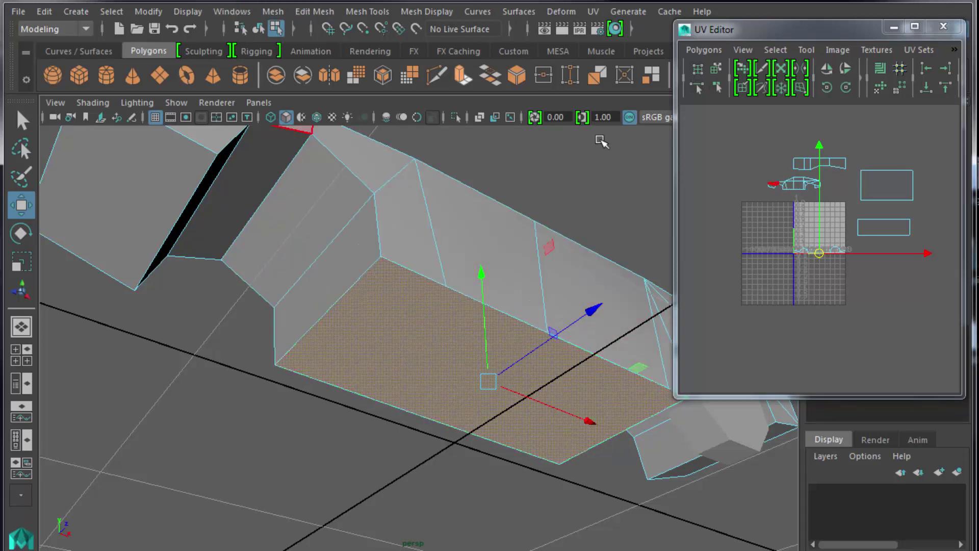
Step: Check the front and rear UV shells against the model, and select the side faces from roofline to nose to match their shell
left_click(884, 222)
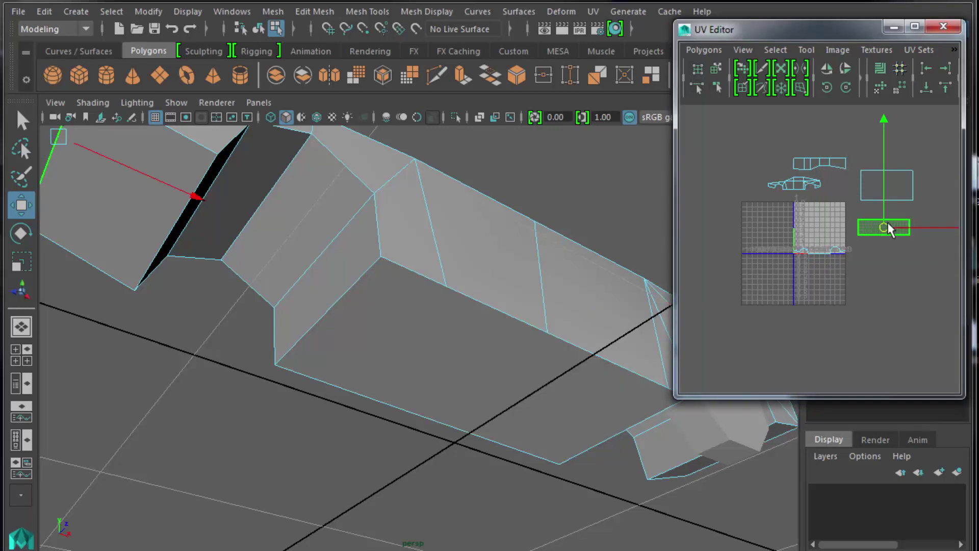
left_click(864, 182)
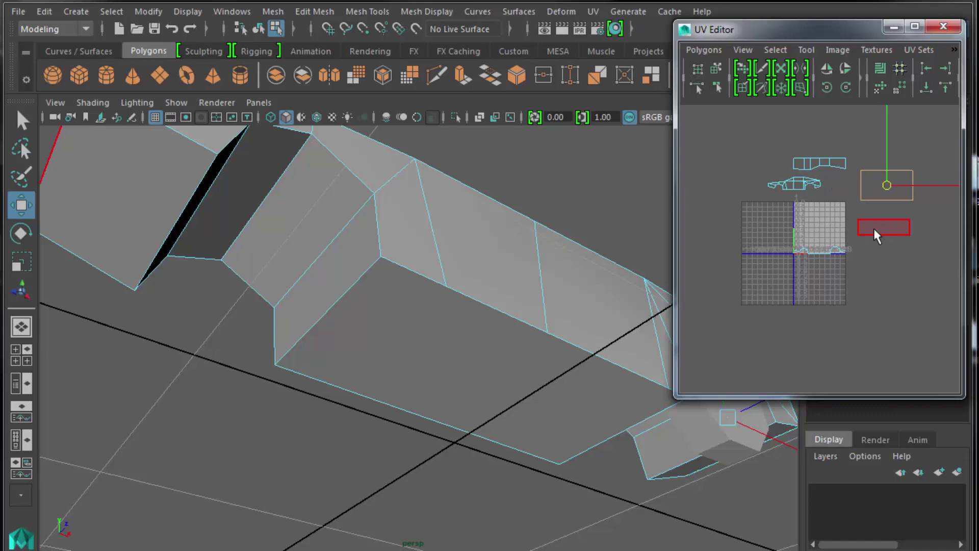
left_click_drag(543, 266, 488, 297, "alt")
left_click(488, 297)
left_click(488, 297)
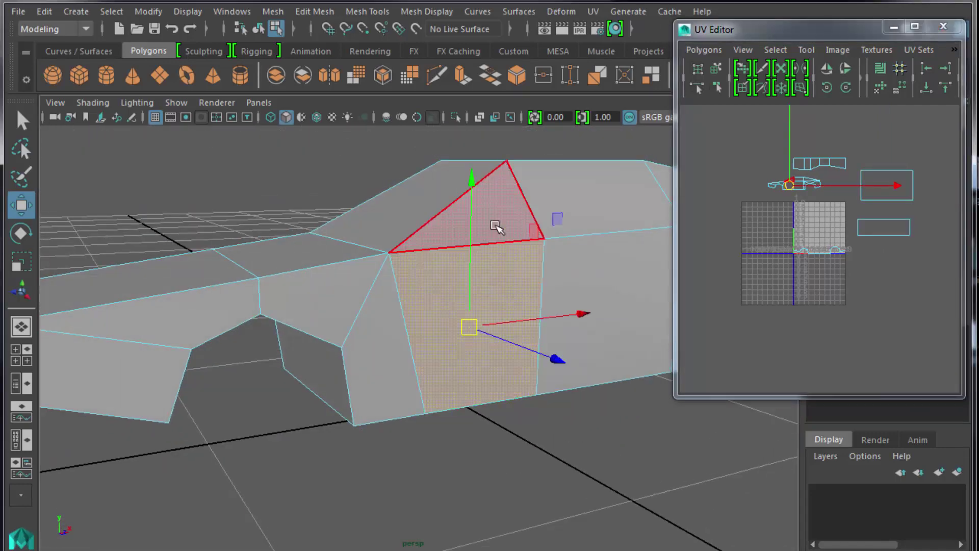
left_click(507, 221, "shift")
left_click(582, 199, "shift")
left_click(590, 271, "shift")
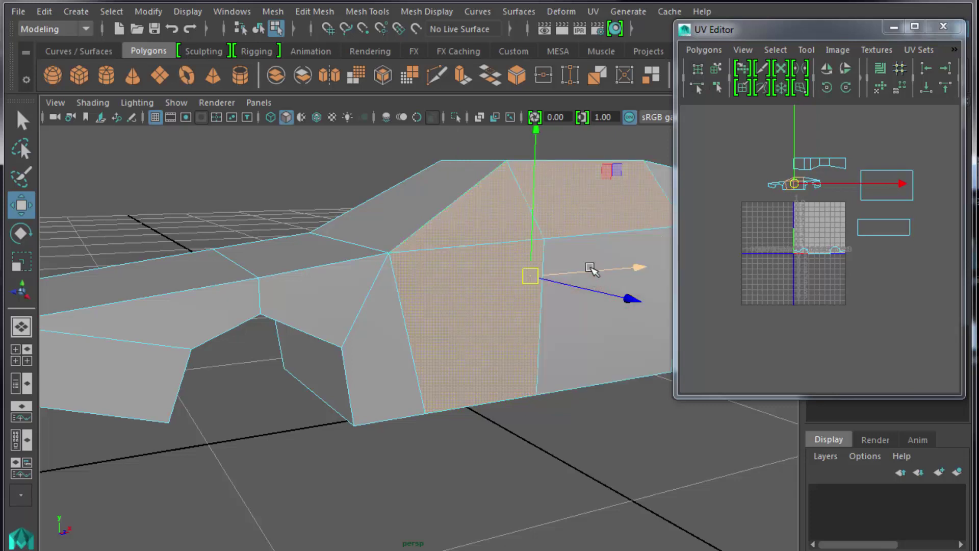
left_click(393, 332, "shift")
left_click(332, 297, "shift")
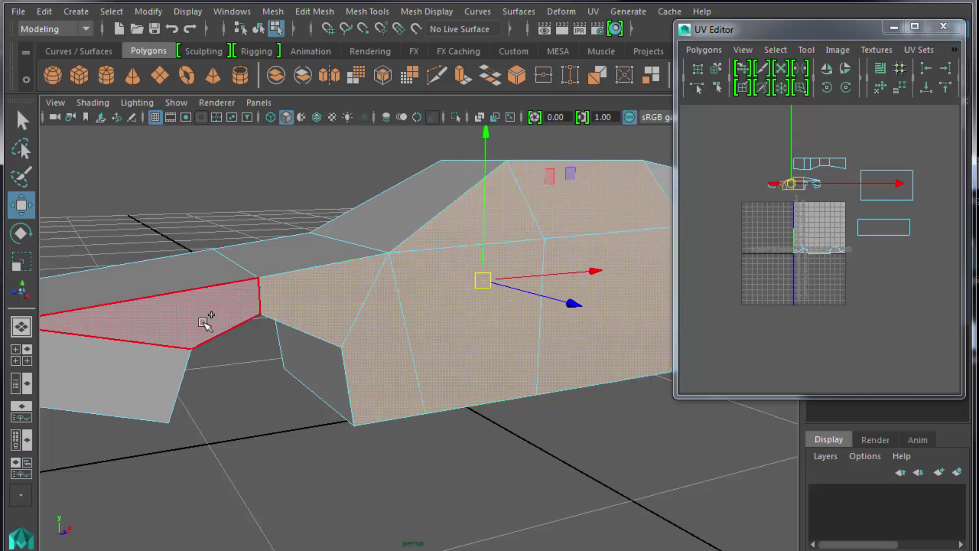
left_click(203, 321, "shift")
left_click(131, 377, "shift")
scroll(361, 375, "down", 3)
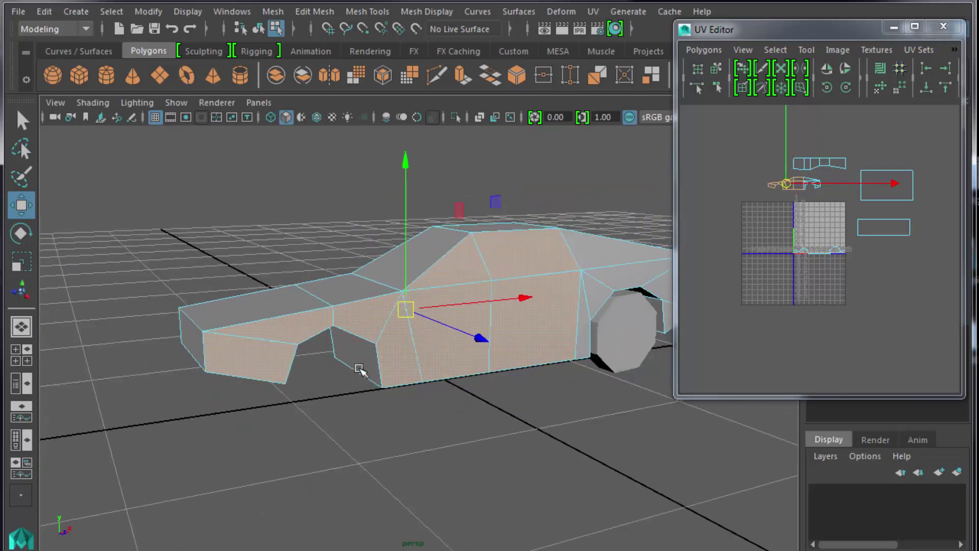
left_click(346, 356, "shift")
Step: Examine how the windshield, roof, side window and door faces map to the top and side shells, and clear the selection
left_click_drag(323, 323, 376, 328, "alt")
left_click(399, 258)
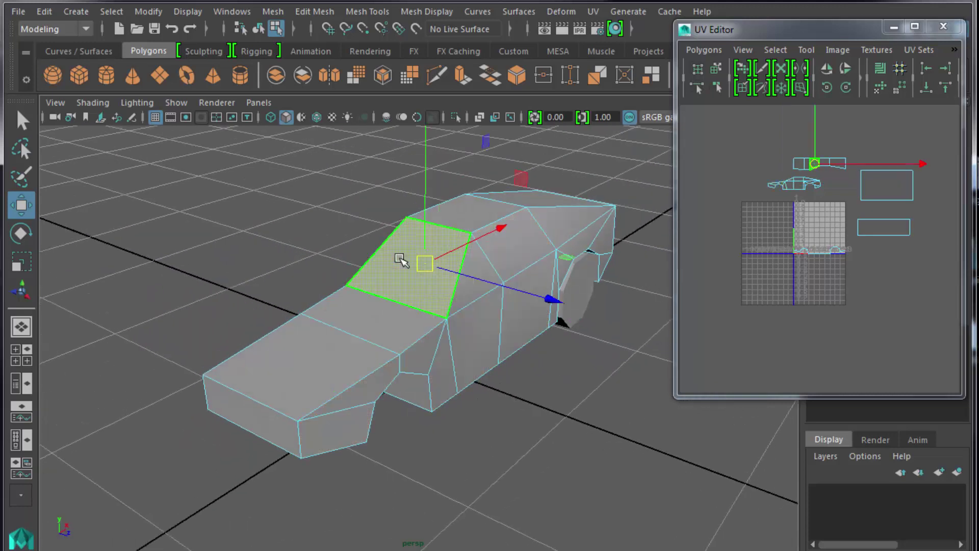
left_click(467, 209, "shift")
left_click(490, 278, "shift")
left_click(489, 316, "shift")
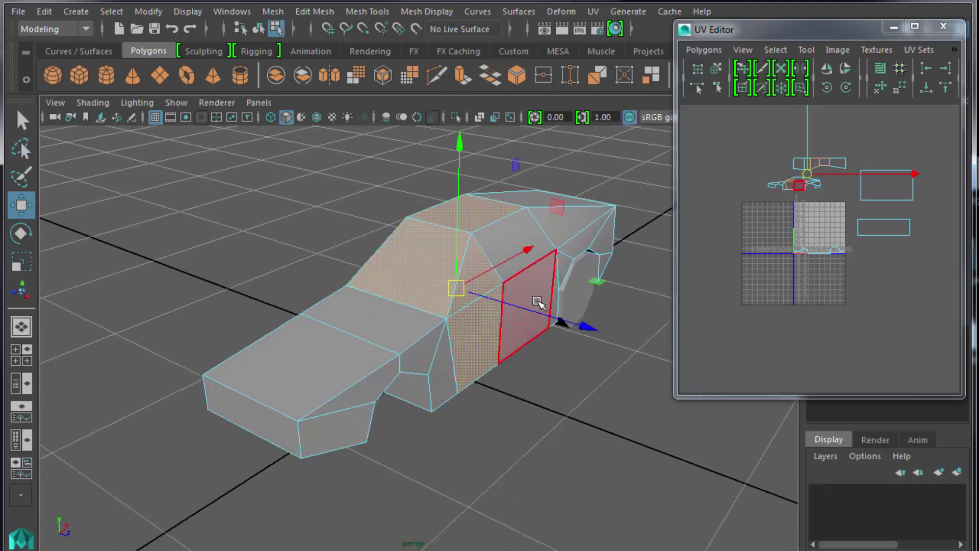
left_click(518, 237, "shift")
scroll(512, 239, "down", 3)
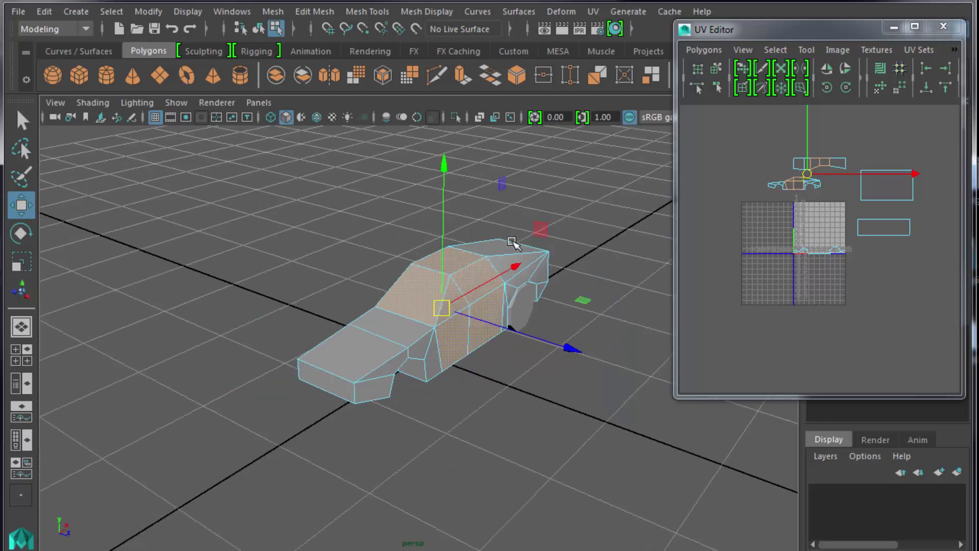
scroll(511, 241, "down", 2)
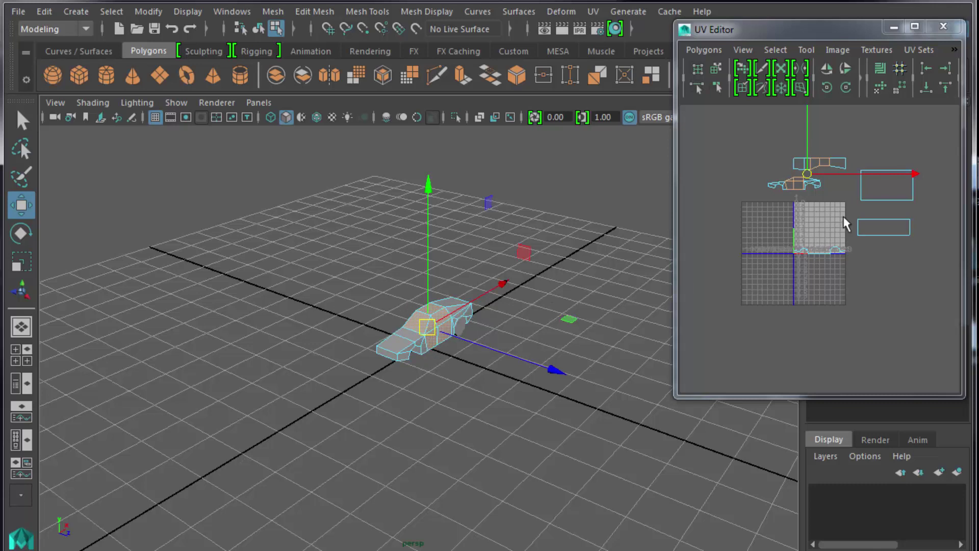
left_click(490, 419)
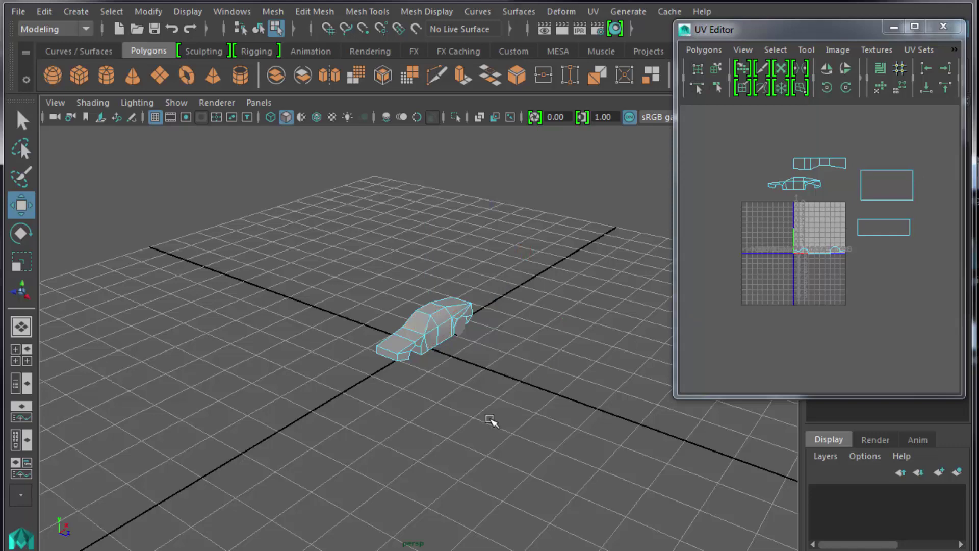
Step: Select the underside faces from the nose through the front wheel arch to the floor to examine their UVs, and clear the selection
left_click_drag(489, 420, 414, 411, "alt")
scroll(446, 345, "up", 2)
scroll(445, 345, "up", 5)
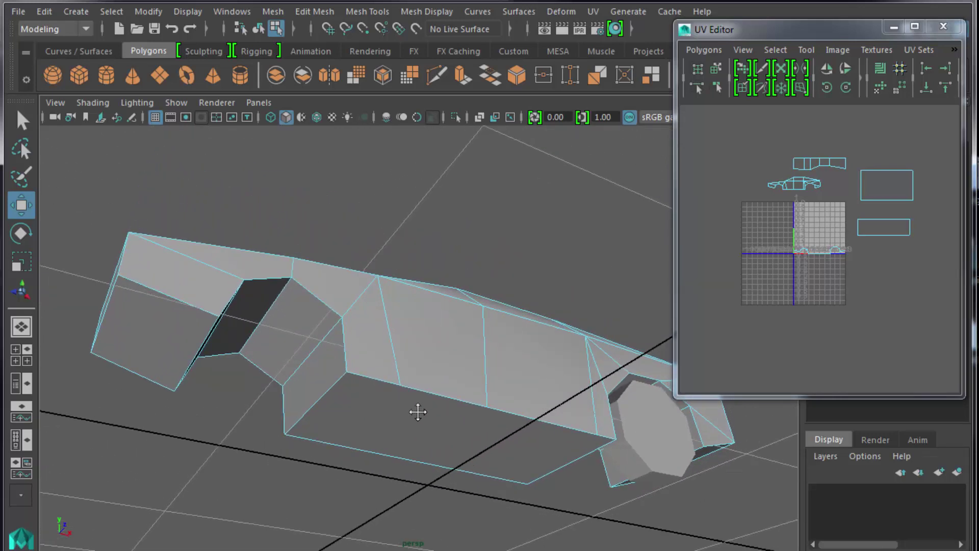
left_click(412, 431)
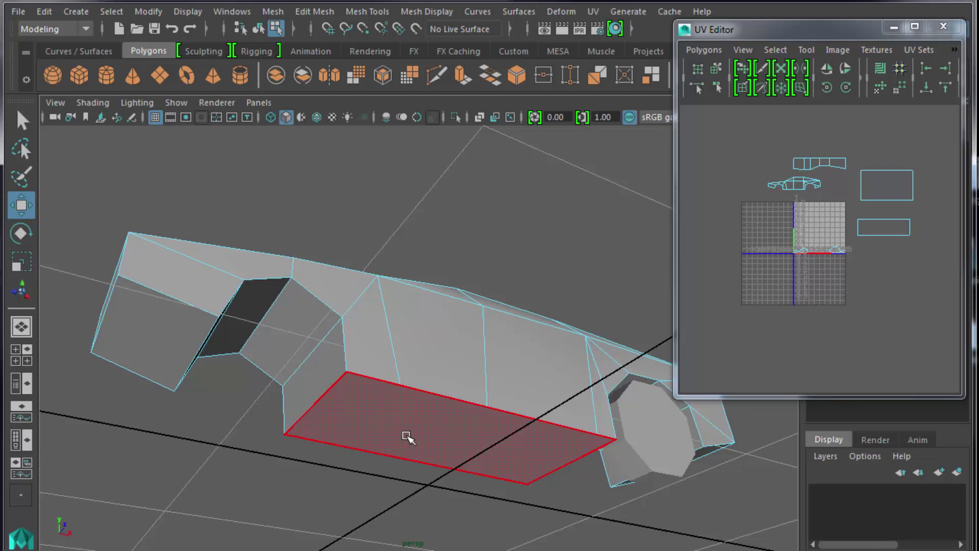
left_click(170, 357)
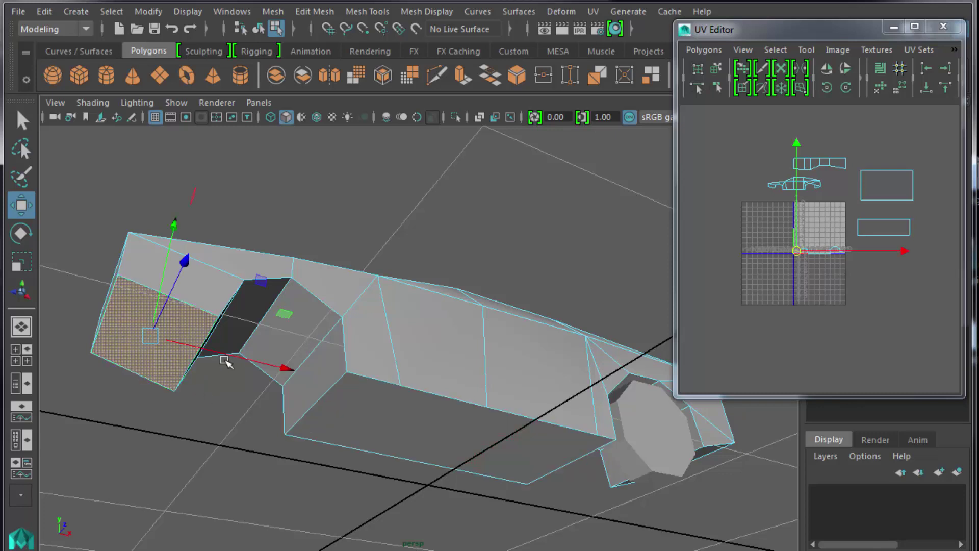
left_click_drag(306, 398, 233, 390, "alt")
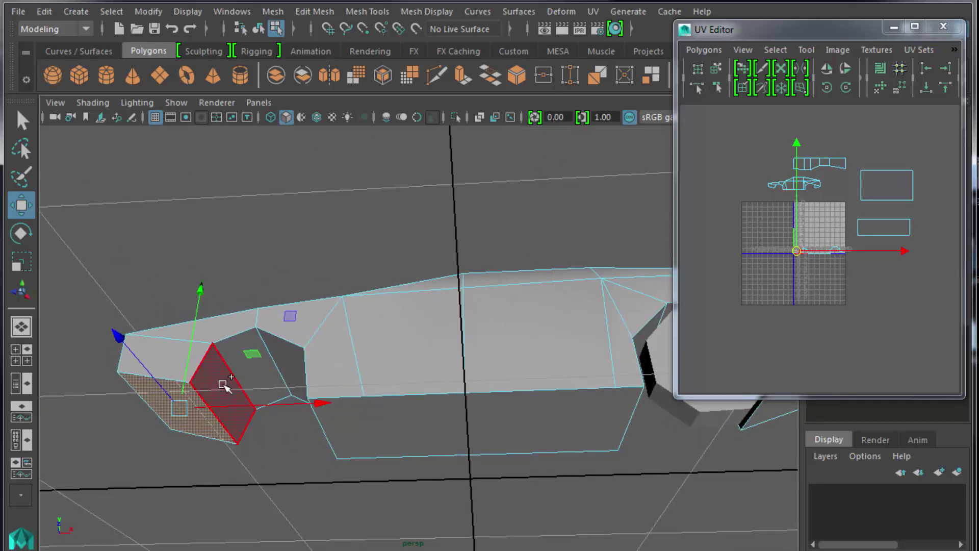
left_click(233, 390, "shift")
left_click(234, 362, "shift")
left_click(285, 362, "shift")
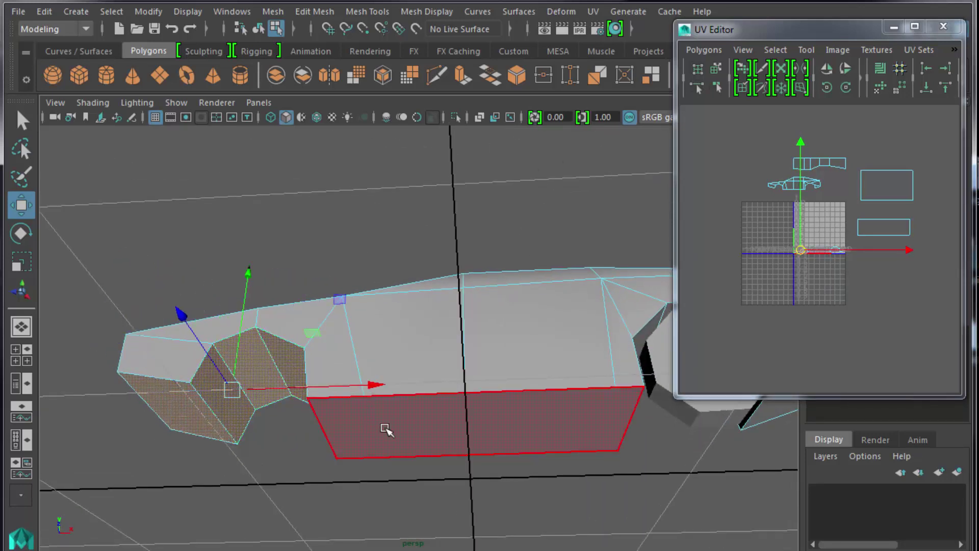
mouse_move(385, 426)
left_mouse_down("alt")
mouse_move(423, 426)
mouse_move(376, 415)
left_mouse_up("alt")
left_click(405, 416, "shift")
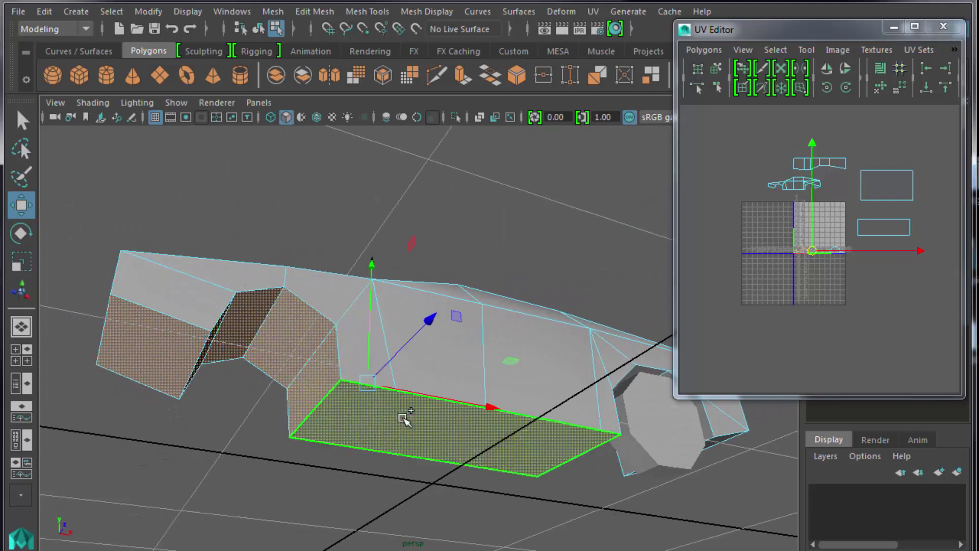
left_click_drag(536, 455, 550, 435, "alt")
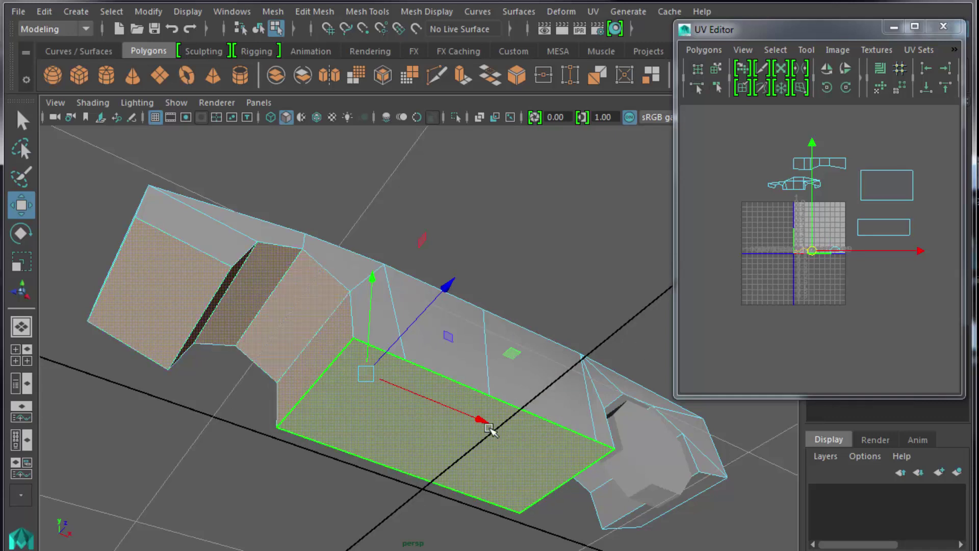
left_click(532, 264)
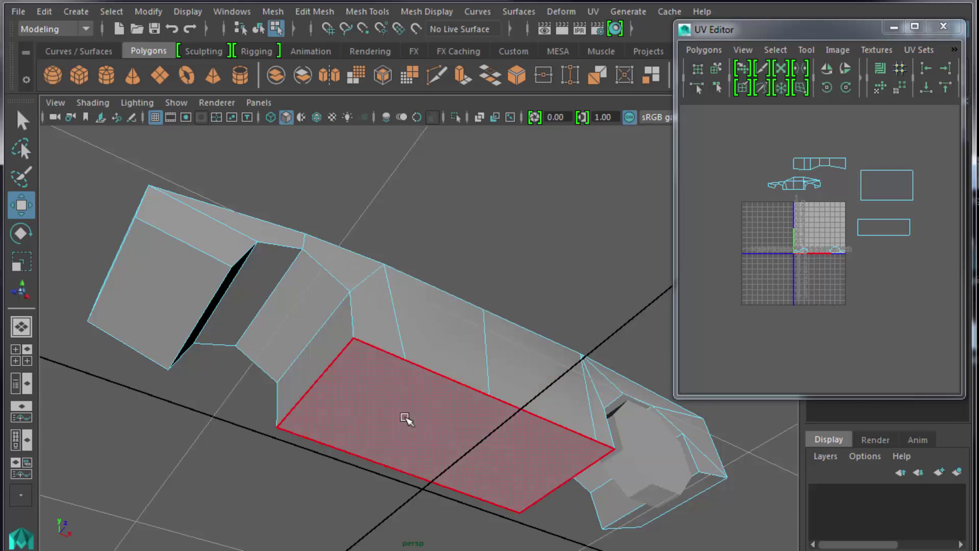
Step: Use Multi-Cut to add an edge across the floor face from the door's front seam to the opposite long edge
left_click(404, 410)
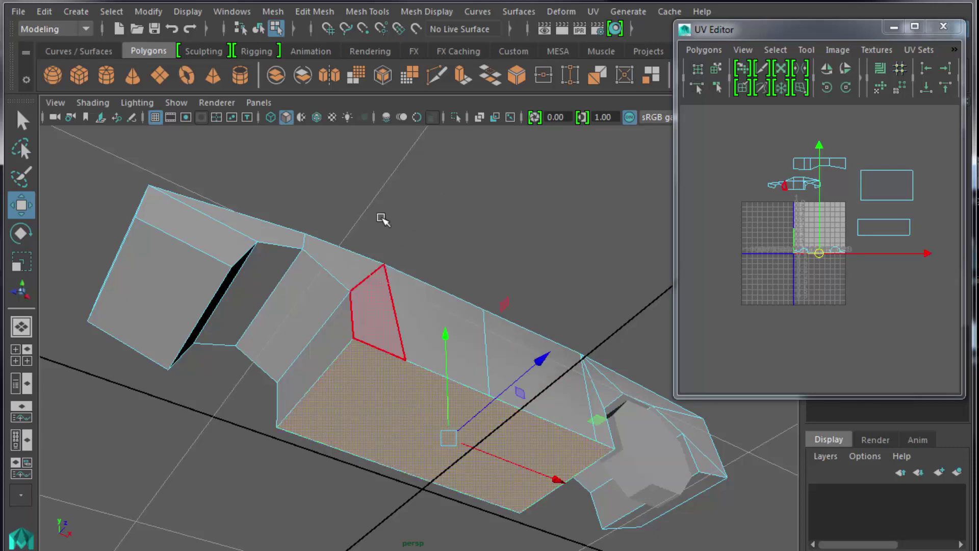
left_click(378, 12)
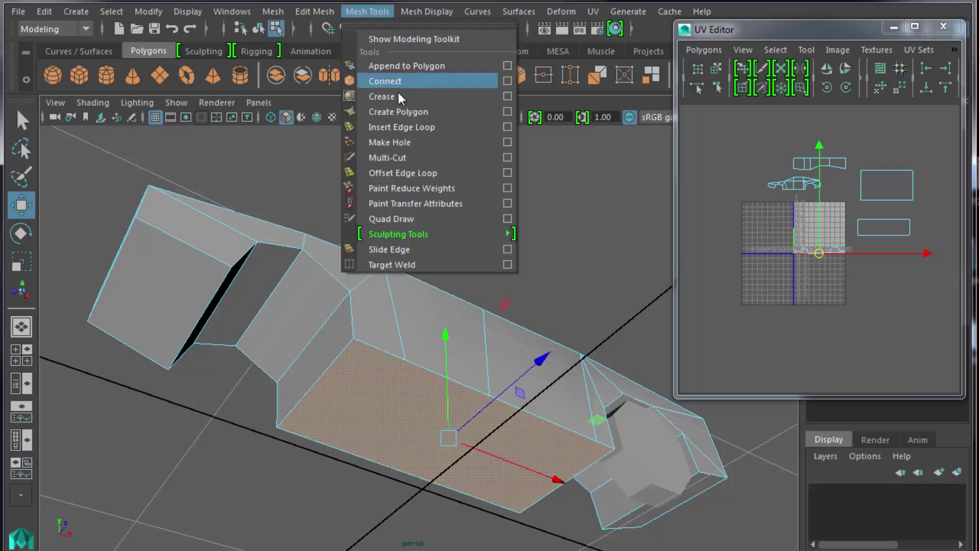
left_click(421, 158)
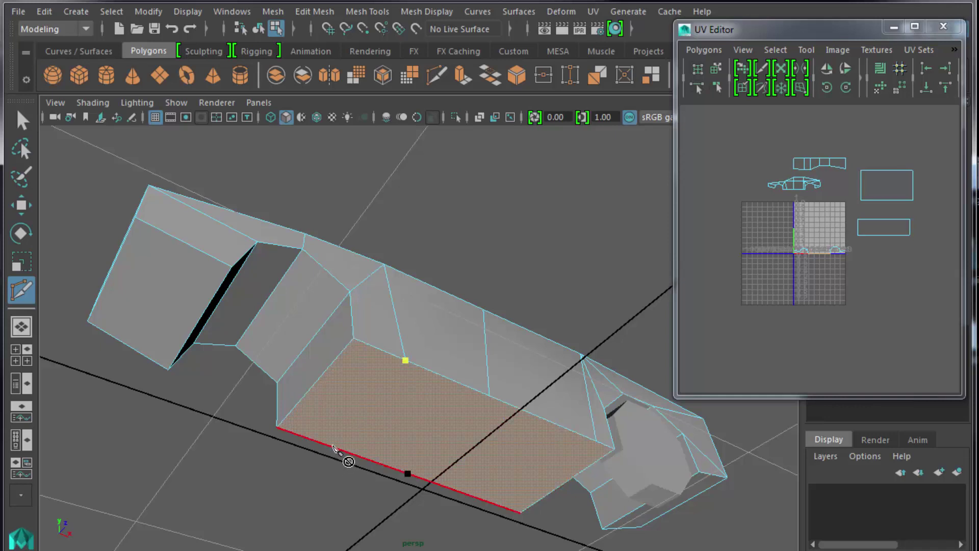
left_click(336, 448)
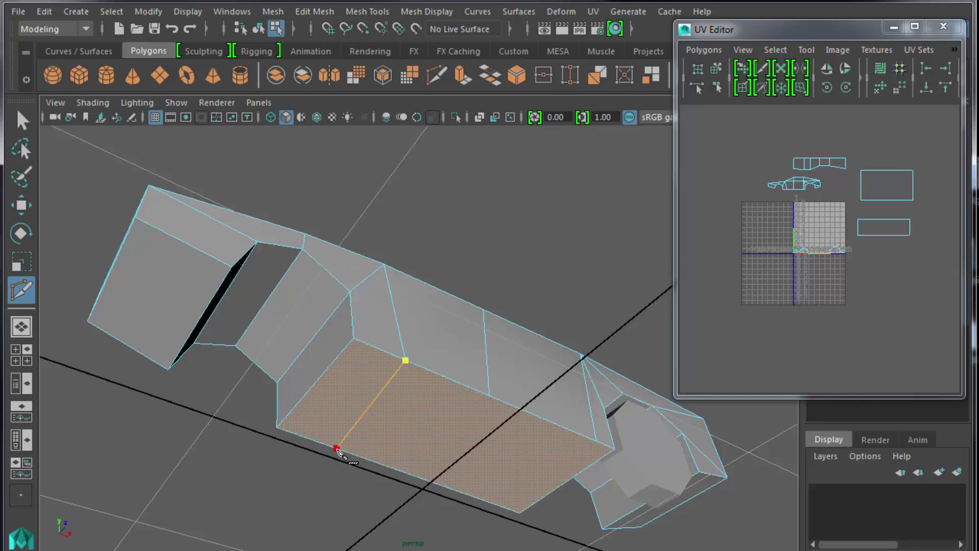
right_click(338, 450)
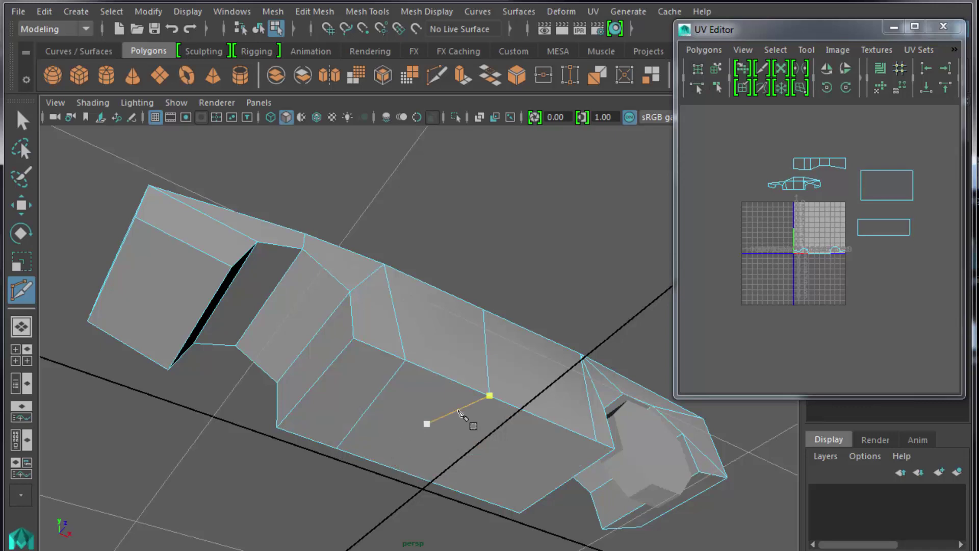
Step: Cut a second edge across the floor from the door's rear seam and a third from the vertex just ahead of the rear wheel
left_click(489, 395)
left_click(417, 477)
right_click(417, 477)
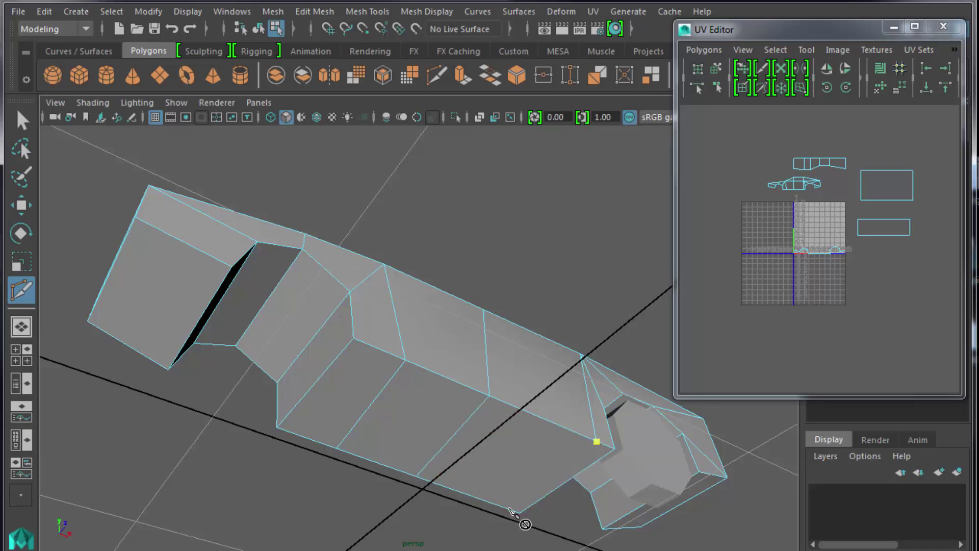
key("Escape")
left_click(509, 508)
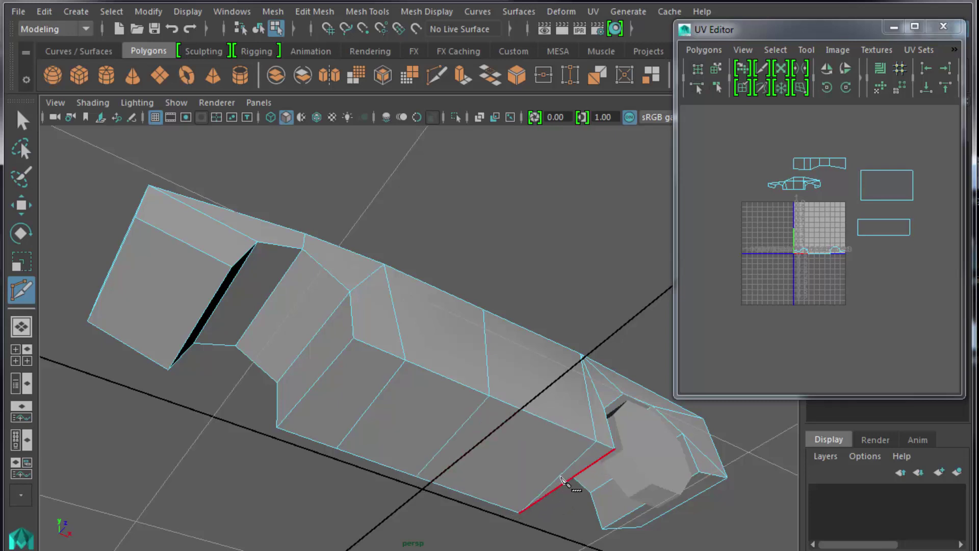
Step: Leave the Multi-Cut tool and select the inner faces of the front wheel arch on the car's underside
left_click_drag(525, 498, 479, 443, "alt")
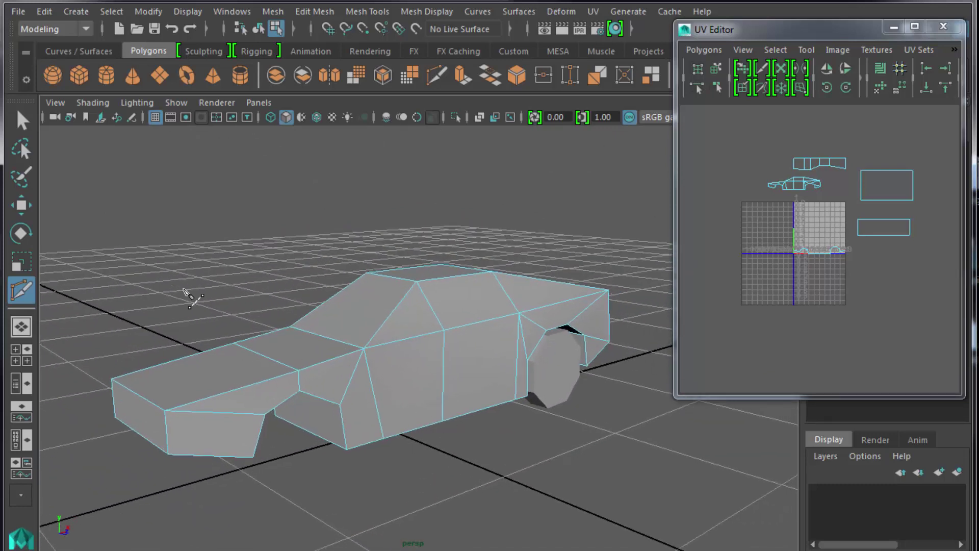
left_click(22, 120)
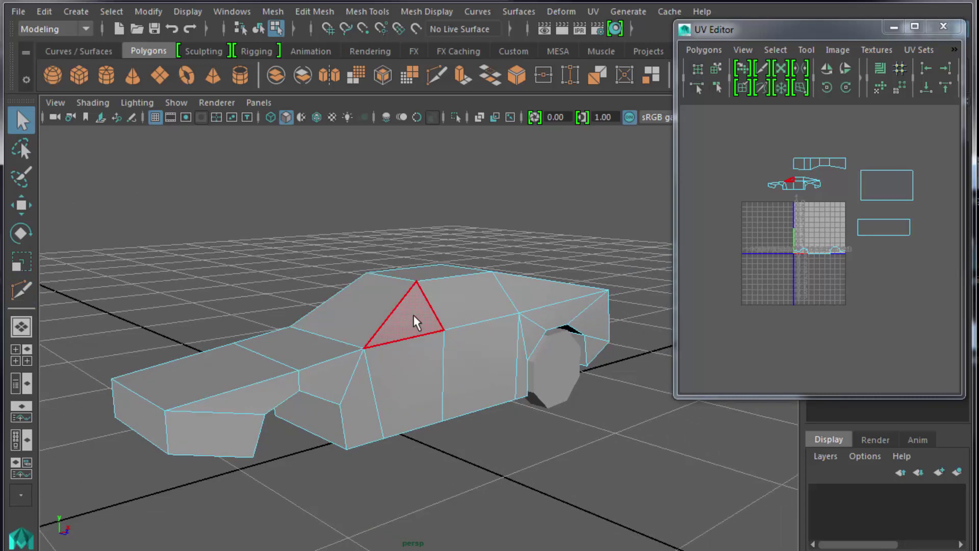
left_click_drag(784, 230, 853, 275)
key("f")
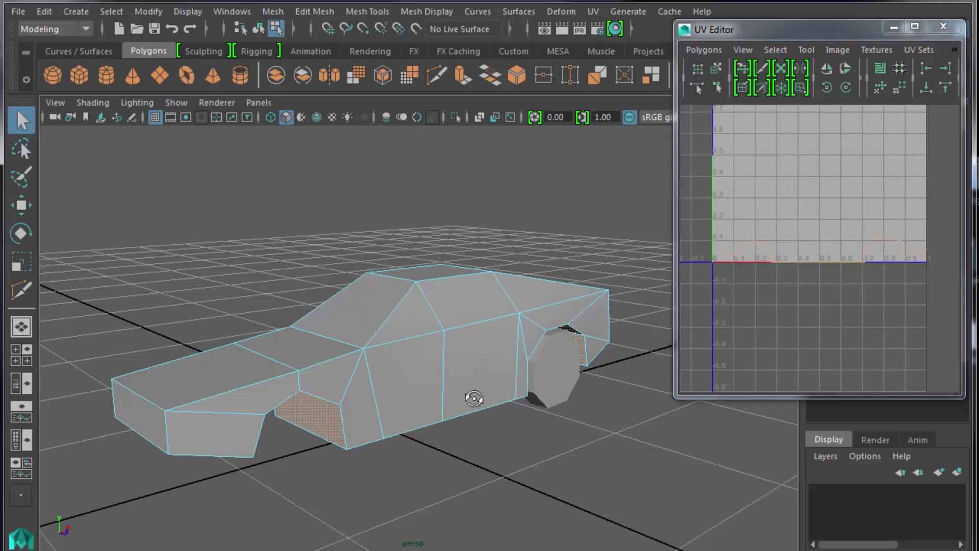
left_click_drag(470, 396, 461, 338, "alt")
middle_click_drag(461, 338, 497, 405, "alt")
left_click_drag(497, 405, 452, 380, "alt")
left_click(214, 309)
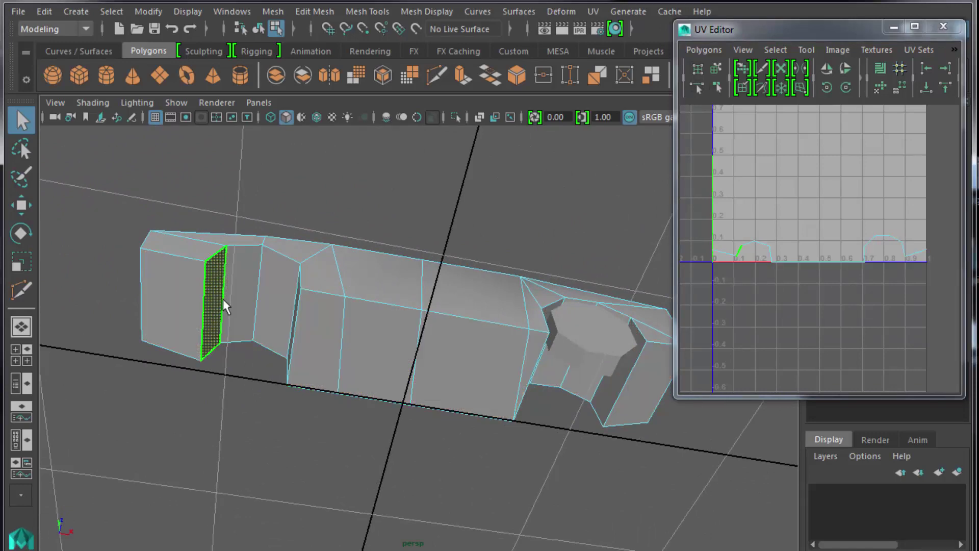
left_click(243, 290, "shift")
left_click(294, 319, "shift")
left_click_drag(294, 320, 342, 329, "alt")
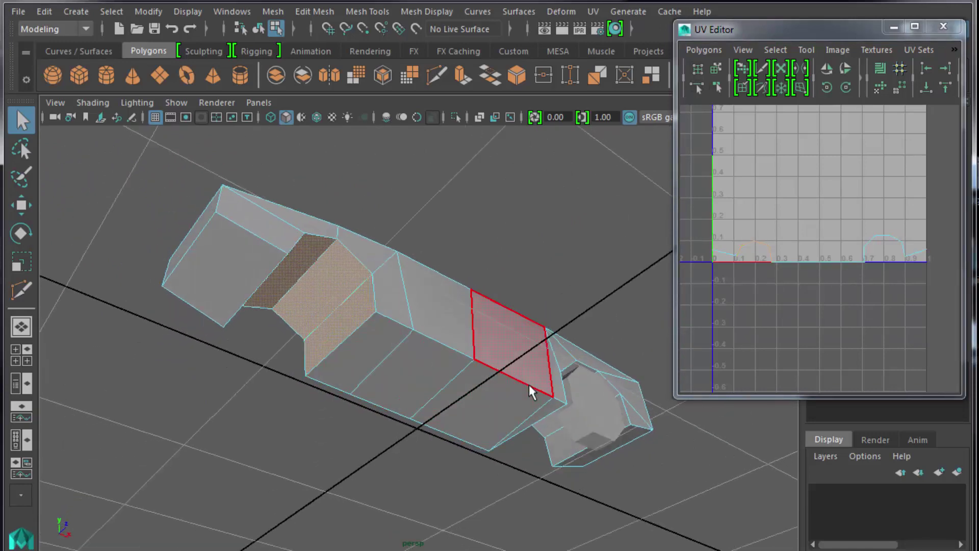
Step: Add the inner faces of the rear wheel arch to the front-arch face selection
left_click_drag(528, 384, 321, 394, "alt")
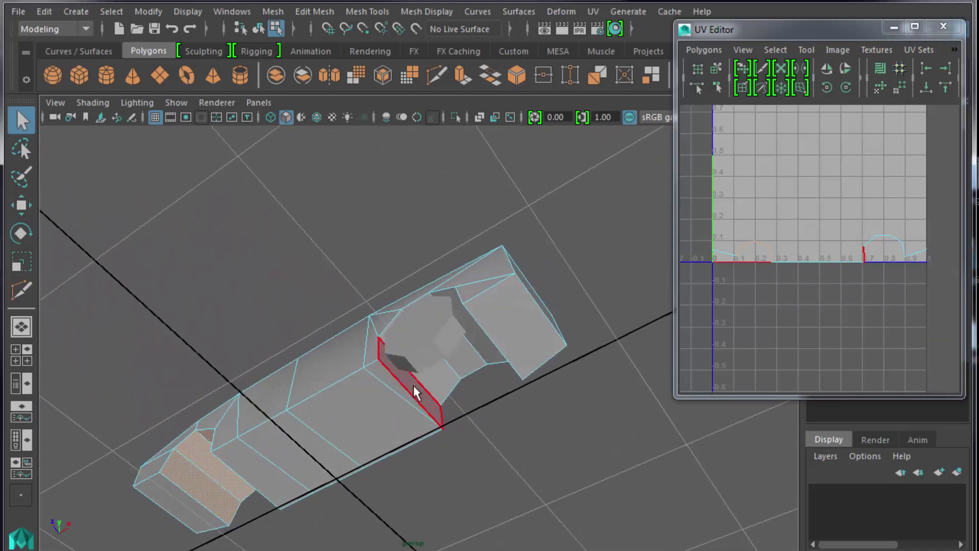
left_click(415, 388, "shift")
left_click(437, 373, "shift")
left_click(466, 354, "shift")
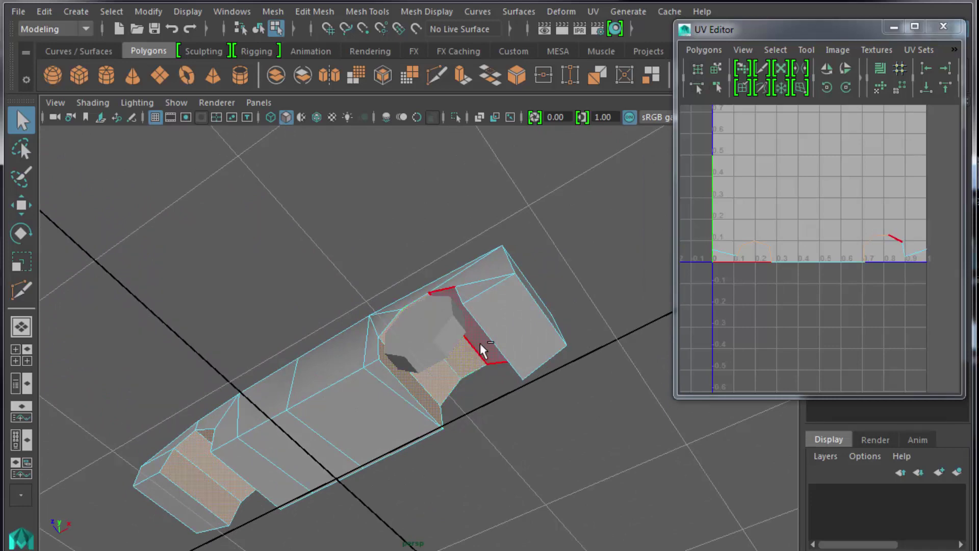
left_click_drag(481, 367, 549, 382, "alt")
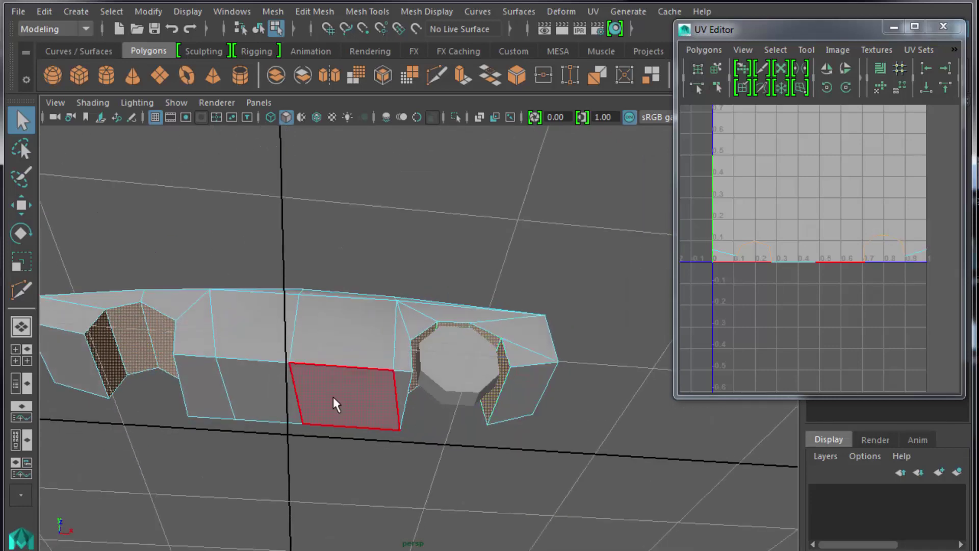
left_click_drag(343, 400, 476, 416, "alt")
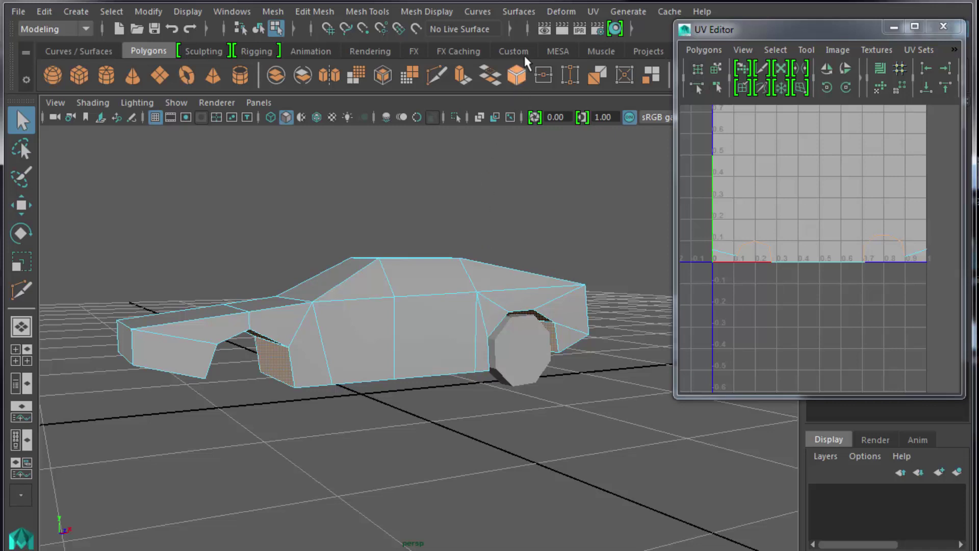
Step: Apply Automatic UV mapping to the selected wheel-arch faces and frame the resulting UV layout
left_click(593, 13)
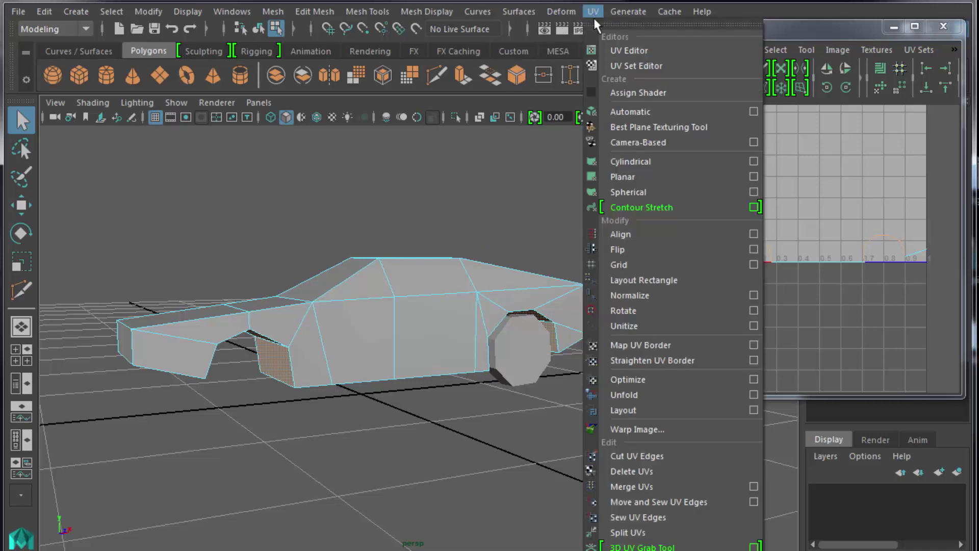
left_click(659, 111)
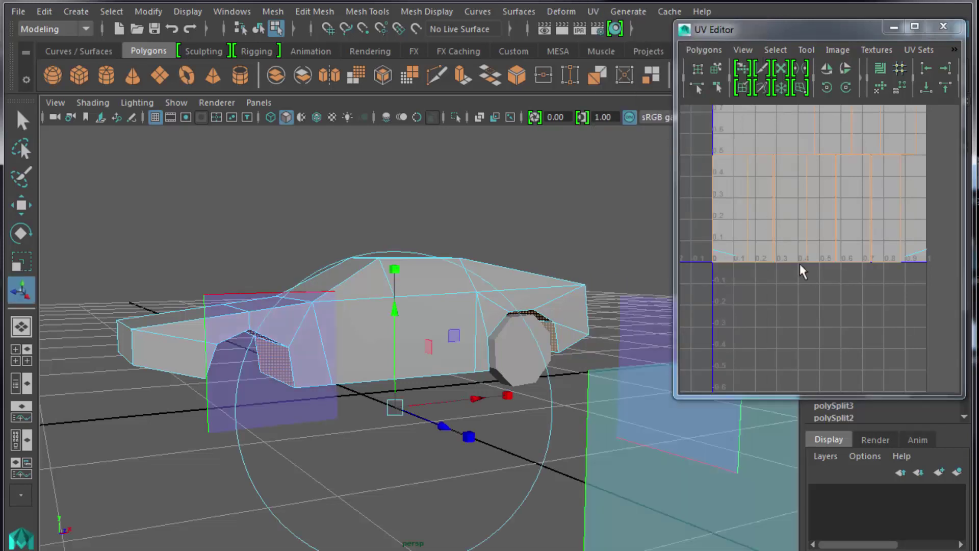
scroll(800, 264, "down", 5)
key("f")
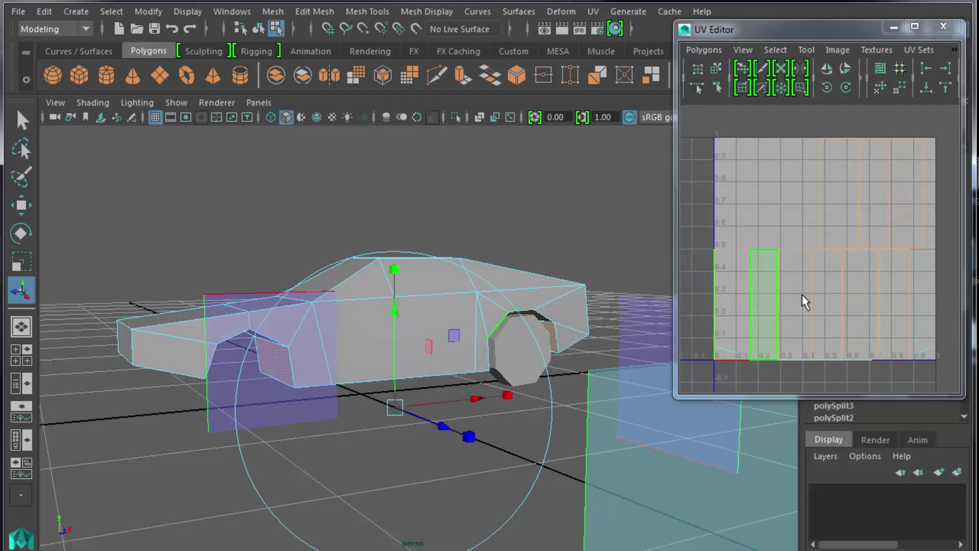
Step: Try to nudge the last UV rectangle in the upper row of wheel-arch UVs, and clear the selection
right_click_drag(902, 207, 862, 181)
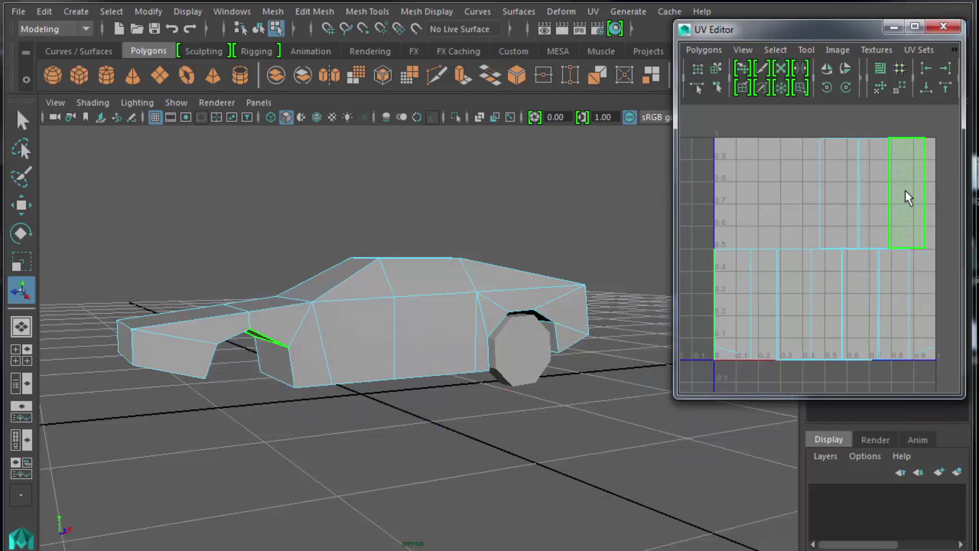
key("w")
left_click(907, 196)
mouse_move(907, 196)
left_mouse_down()
mouse_move(907, 305)
mouse_move(898, 282)
mouse_move(901, 193)
left_mouse_up()
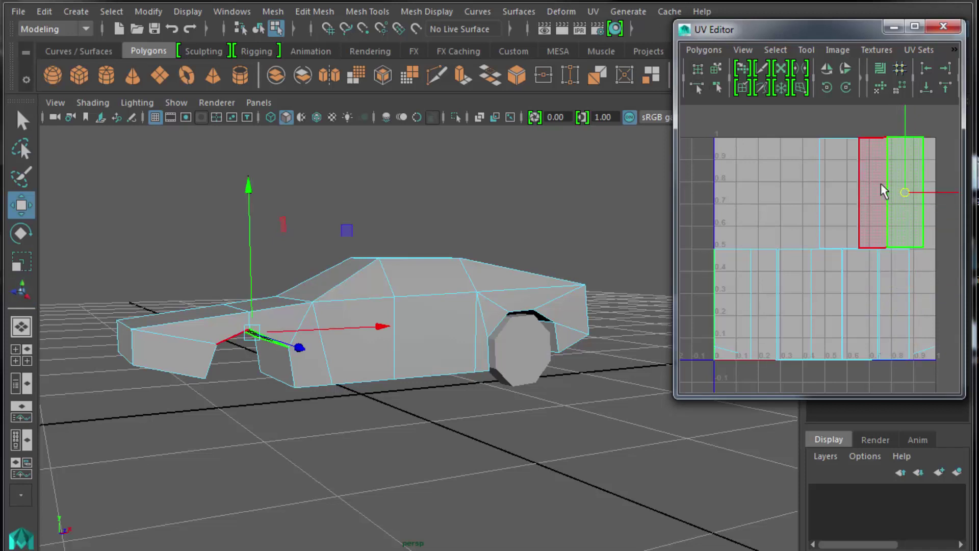
left_click(585, 221)
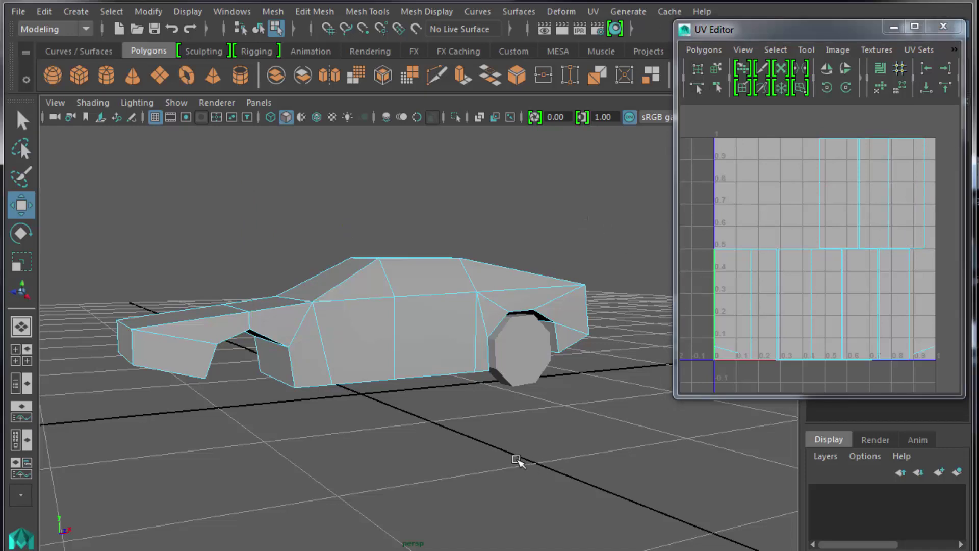
Step: Select the foremost inner face of the front wheel arch to examine where it lies in the UV layout
left_click_drag(518, 459, 429, 394, "alt")
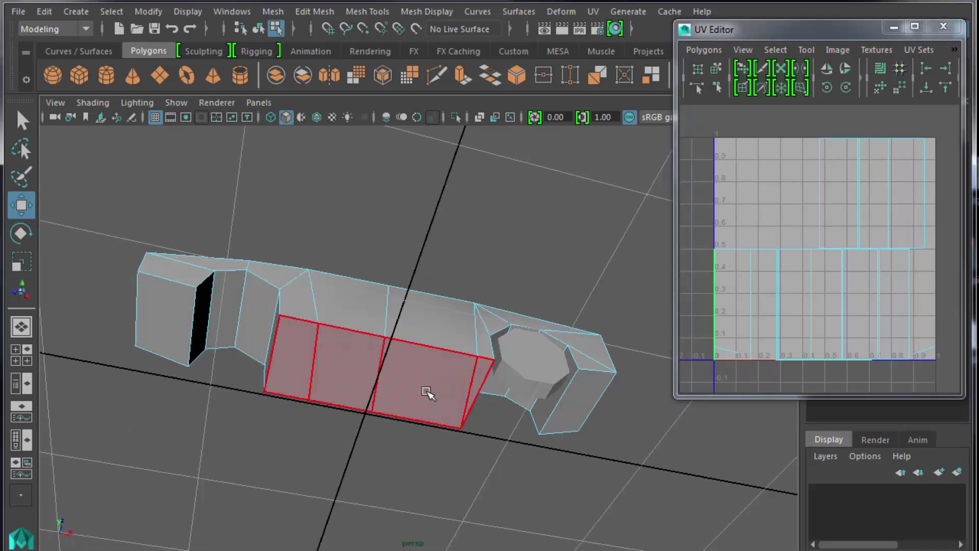
left_click(201, 332)
left_click(248, 312)
left_click(248, 312, "ctrl")
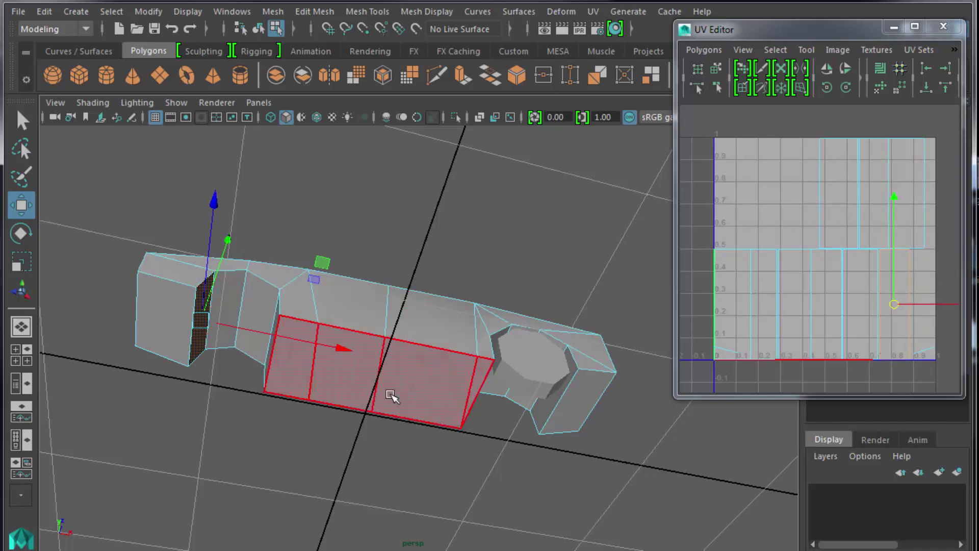
Step: Select all edges of the wheel-arch UV rectangles and cut them so every face becomes a separate shell
right_click(828, 283)
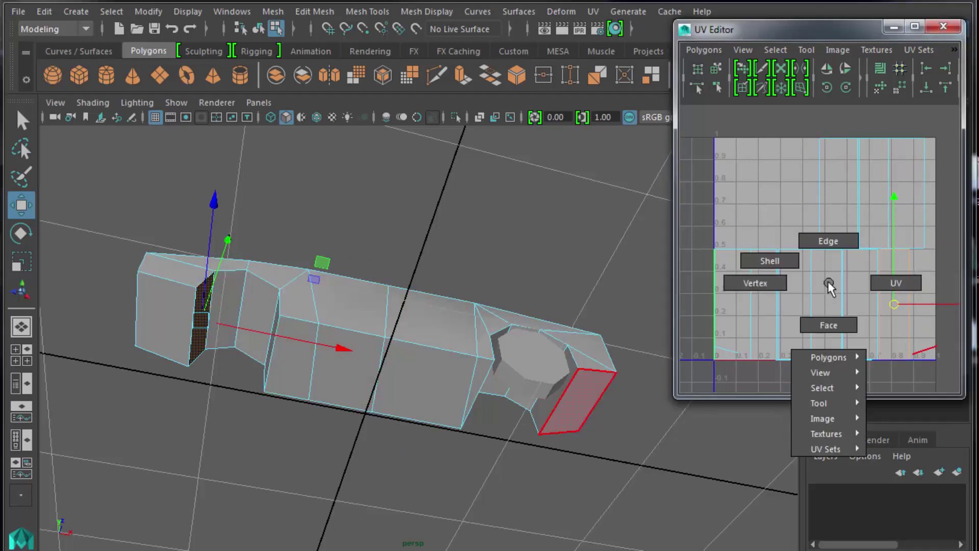
right_click_drag(831, 241, 831, 240)
left_click_drag(700, 128, 940, 335)
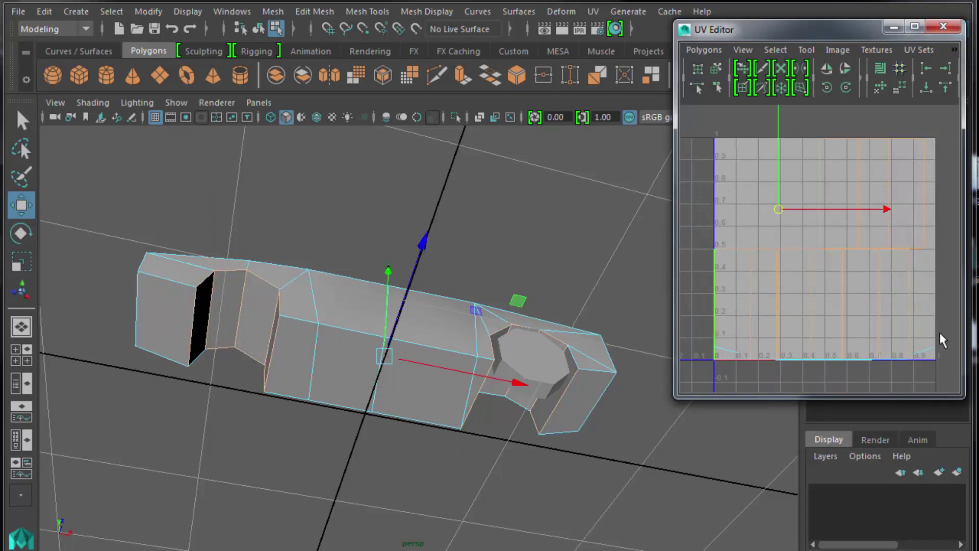
left_click(703, 51)
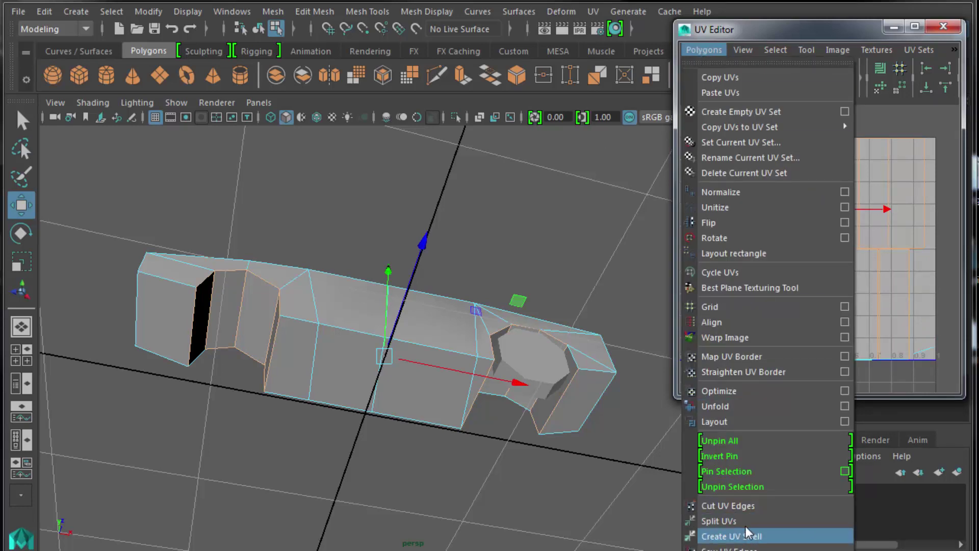
left_click(746, 506)
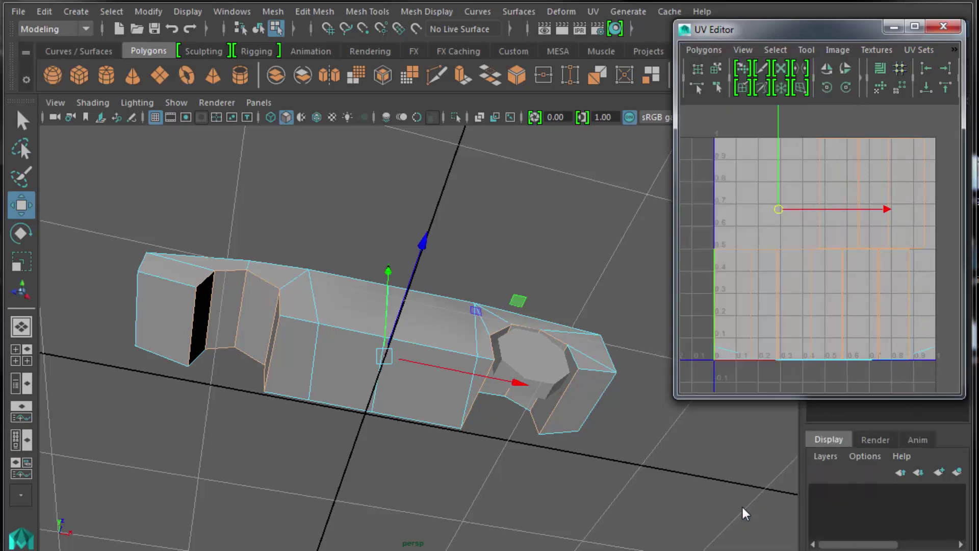
Step: Move the three wheel-arch shells of the upper row on top of each other near the UV tile's upper-left corner
right_click_drag(842, 163, 794, 149)
left_click(849, 168)
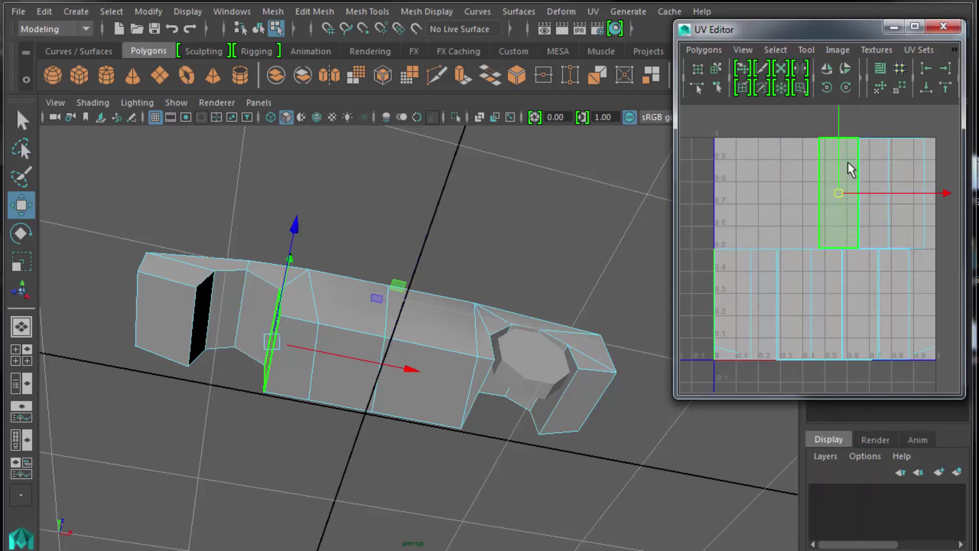
left_click_drag(842, 194, 763, 174)
left_click(880, 207)
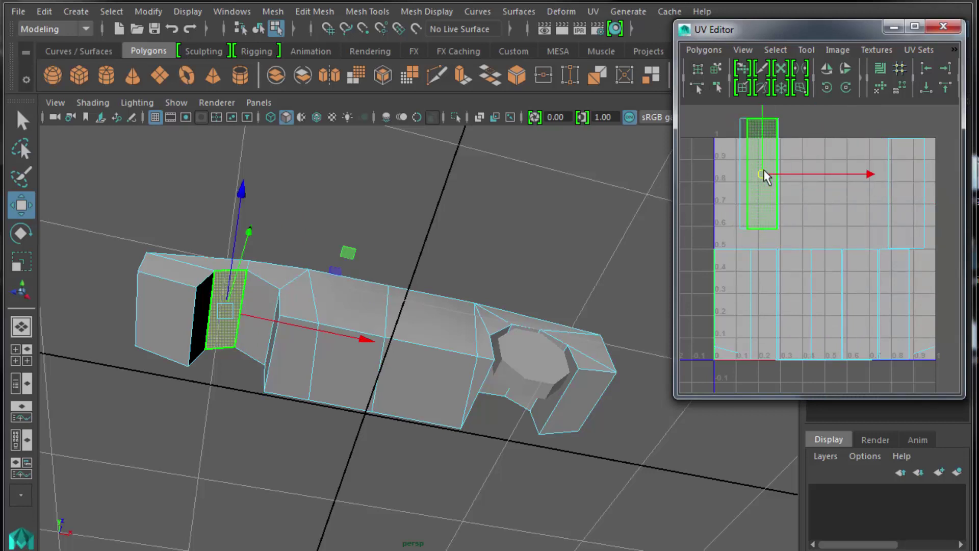
left_click(900, 183)
left_click_drag(907, 191, 758, 174)
Step: Move the first three wheel-arch shells of the lower row onto the stack of overlapping shells
left_click(739, 292)
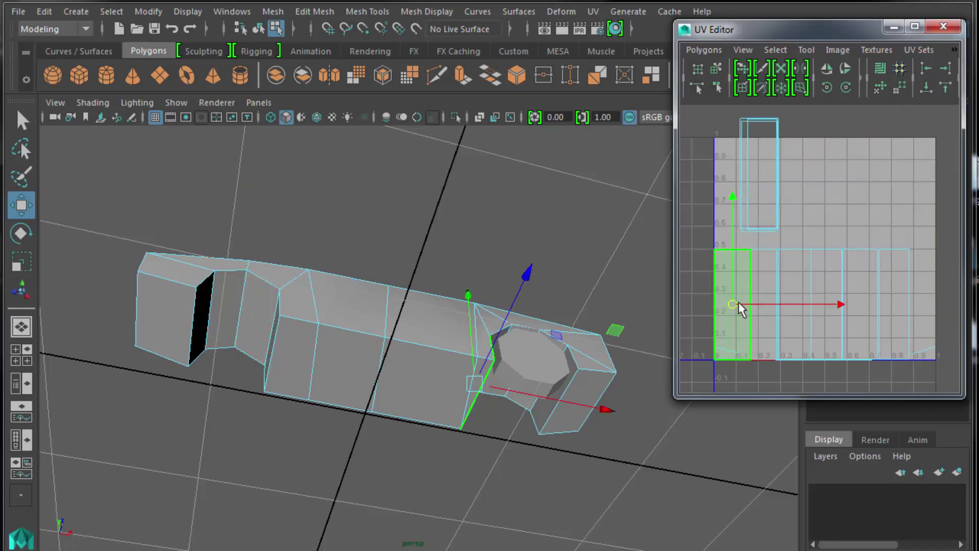
left_click_drag(740, 309, 760, 173)
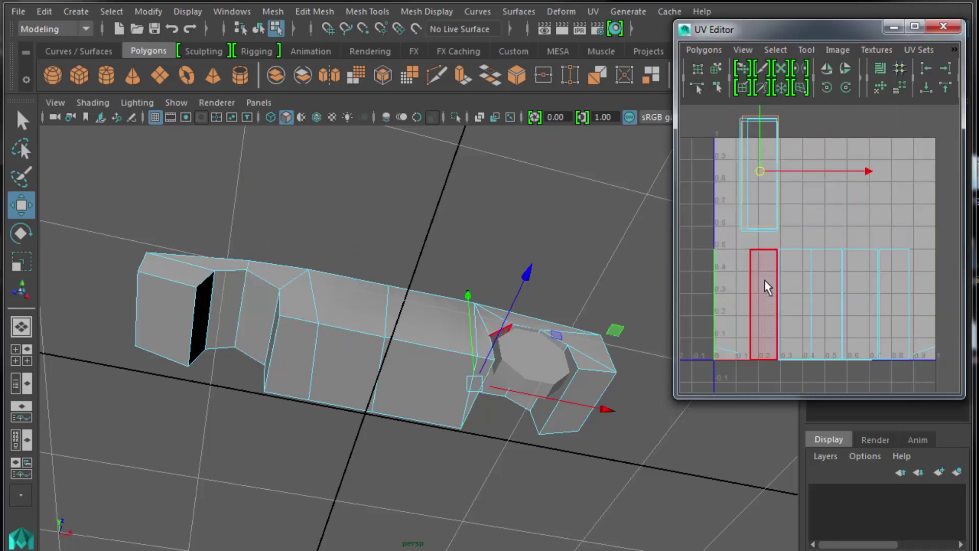
left_click(760, 306)
left_click_drag(760, 305, 761, 178)
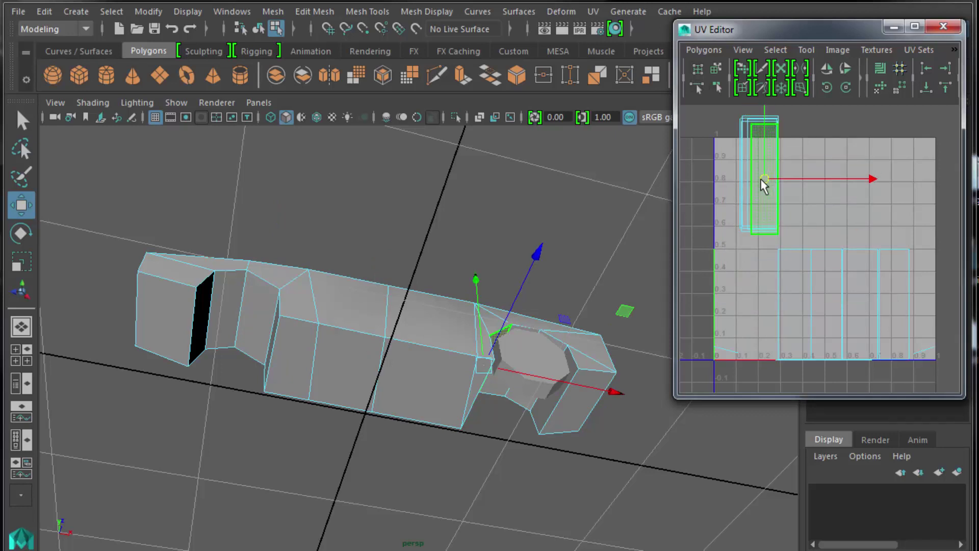
left_click(802, 294)
left_click_drag(799, 306, 770, 175)
Step: Move the last three wheel-arch shells of the lower row onto the same stack
left_click(830, 317)
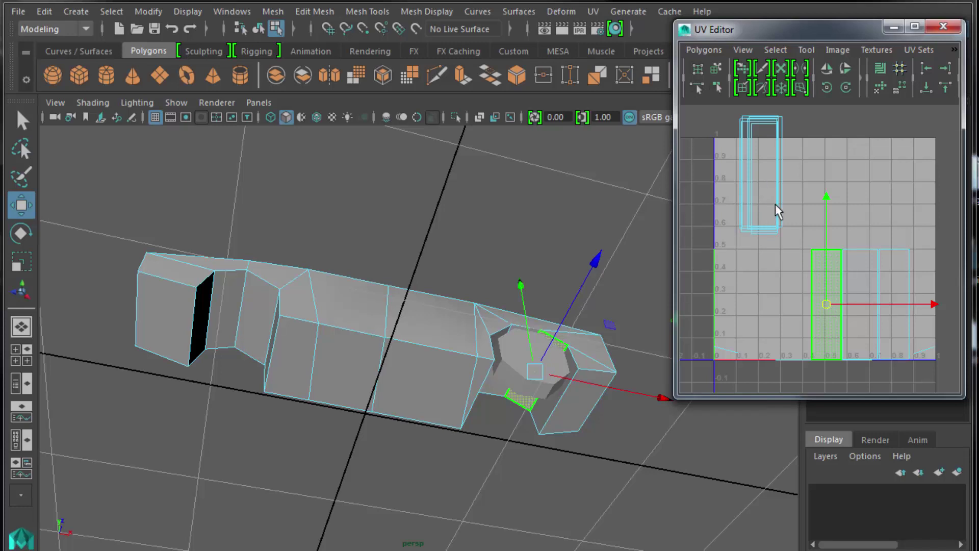
left_click_drag(825, 304, 764, 173)
key("ctrl+z")
left_click(862, 312)
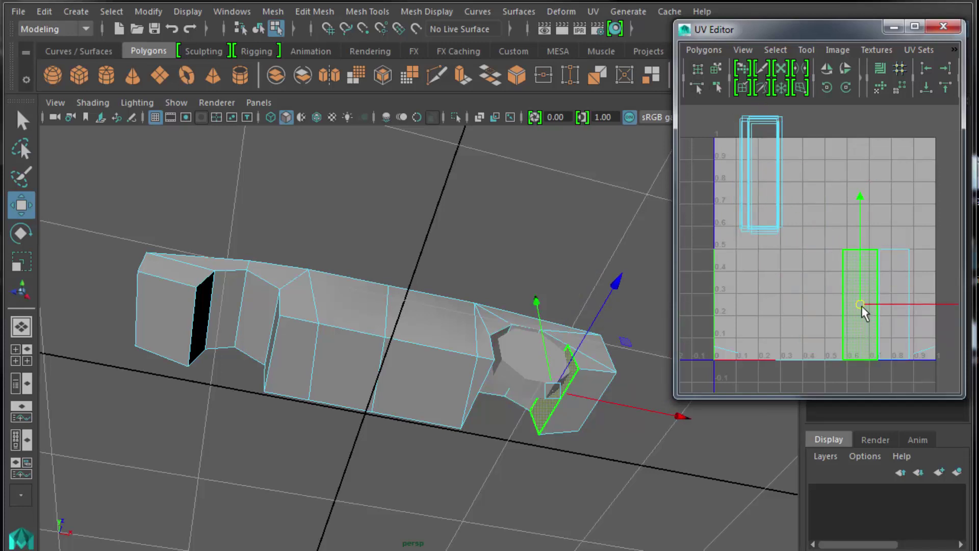
left_click_drag(859, 301, 760, 190)
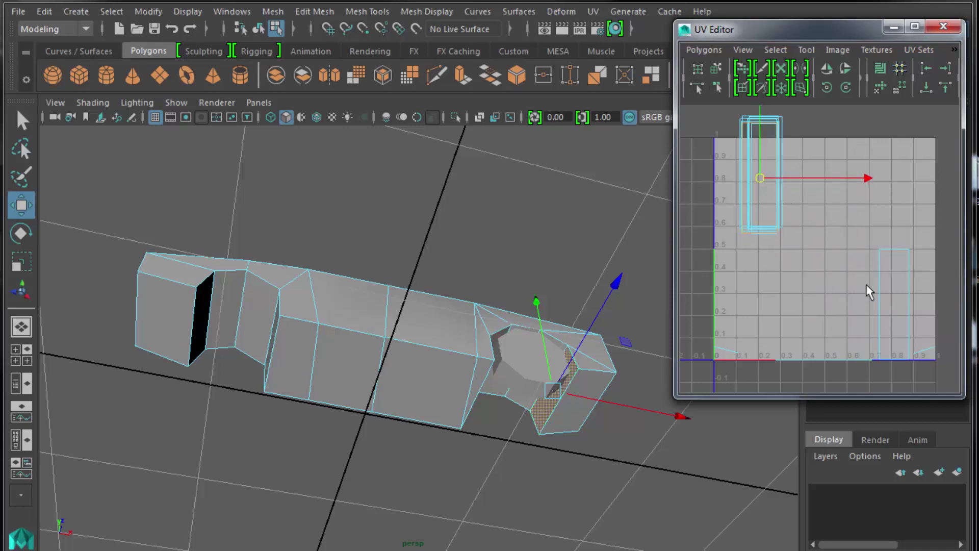
left_click(883, 293)
left_click_drag(901, 310, 773, 180)
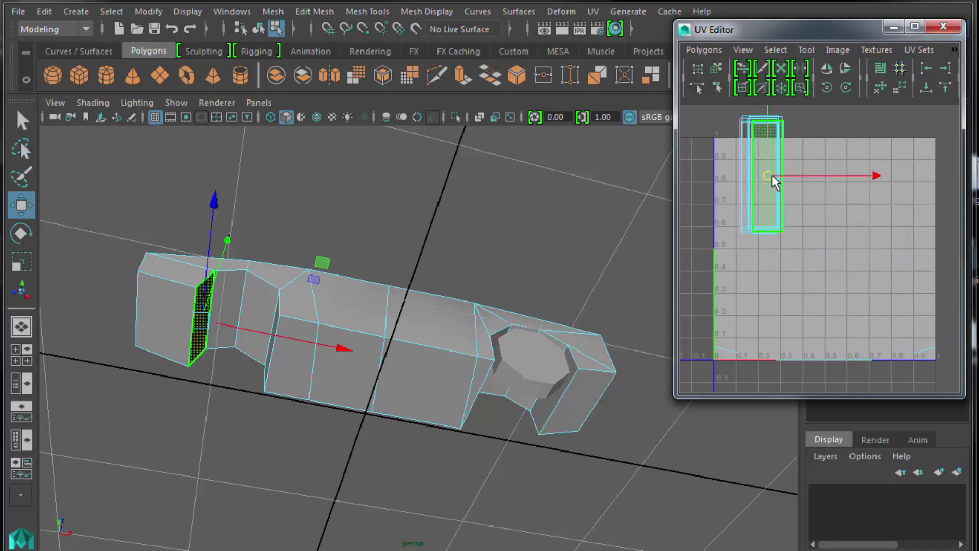
Step: Align the left-edge UVs of the stacked wheel-arch shells to minimum U and the right-edge UVs to maximum U
right_click_drag(763, 159, 818, 155)
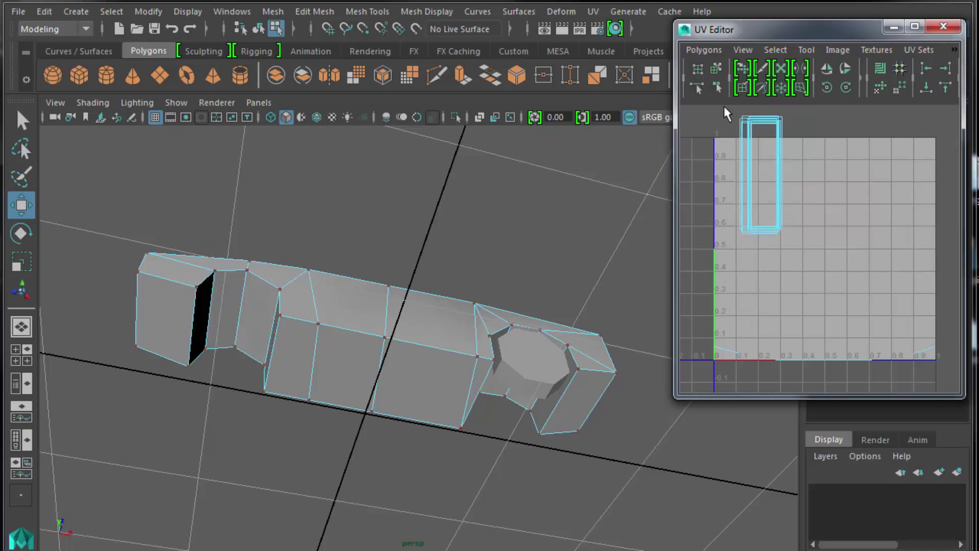
left_click_drag(724, 106, 765, 249)
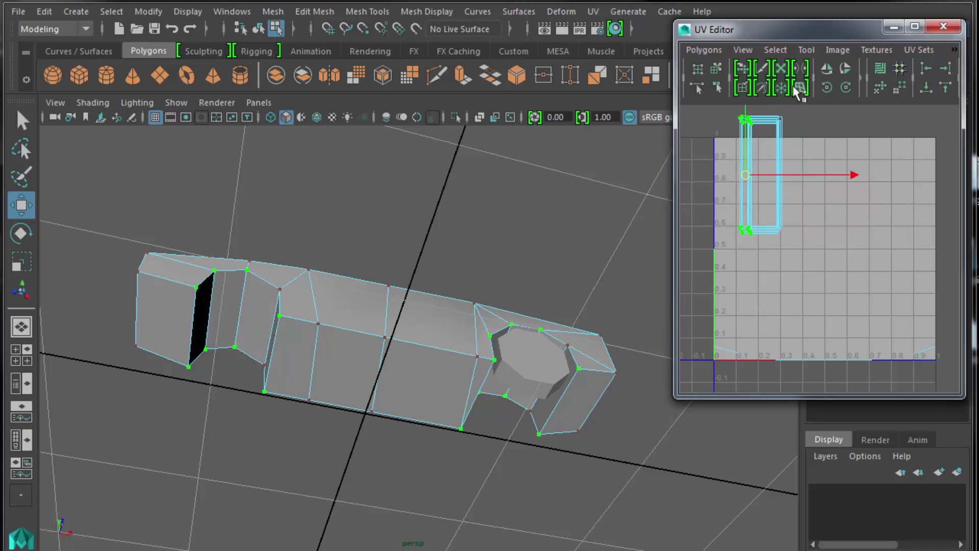
left_click(925, 68)
left_click(770, 109)
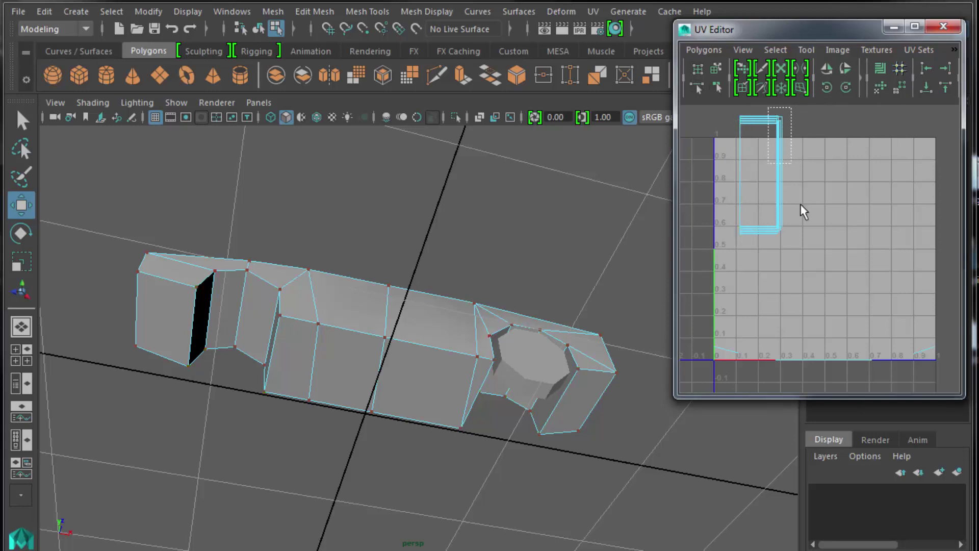
left_click_drag(802, 209, 804, 251)
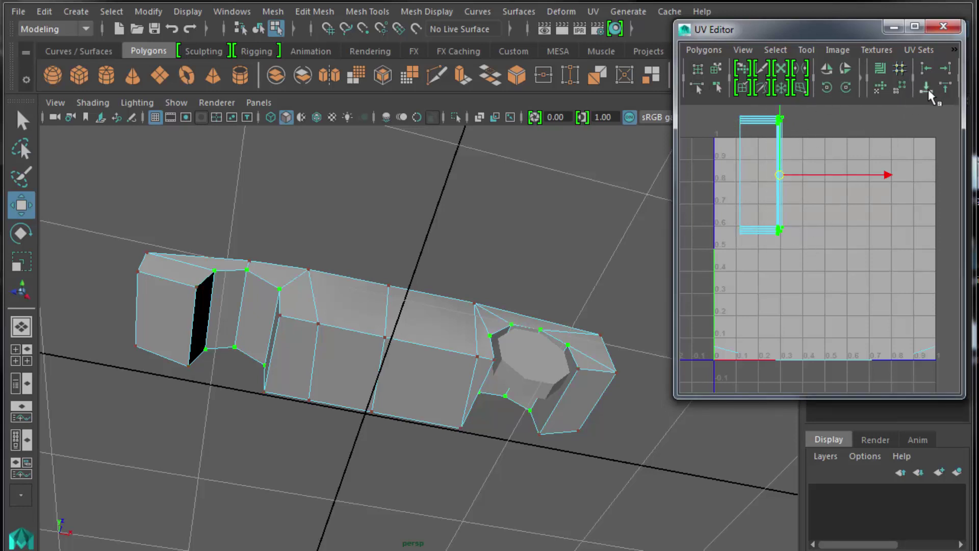
left_click(947, 66)
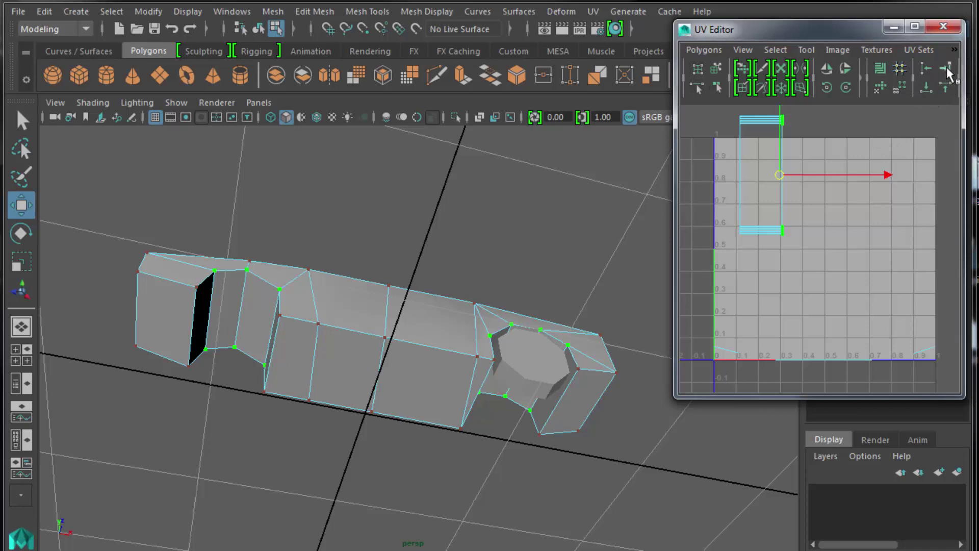
Step: Align the top-edge UVs and then the bottom-edge UVs of the stacked wheel-arch shells to minimum V
left_click_drag(800, 137, 711, 106)
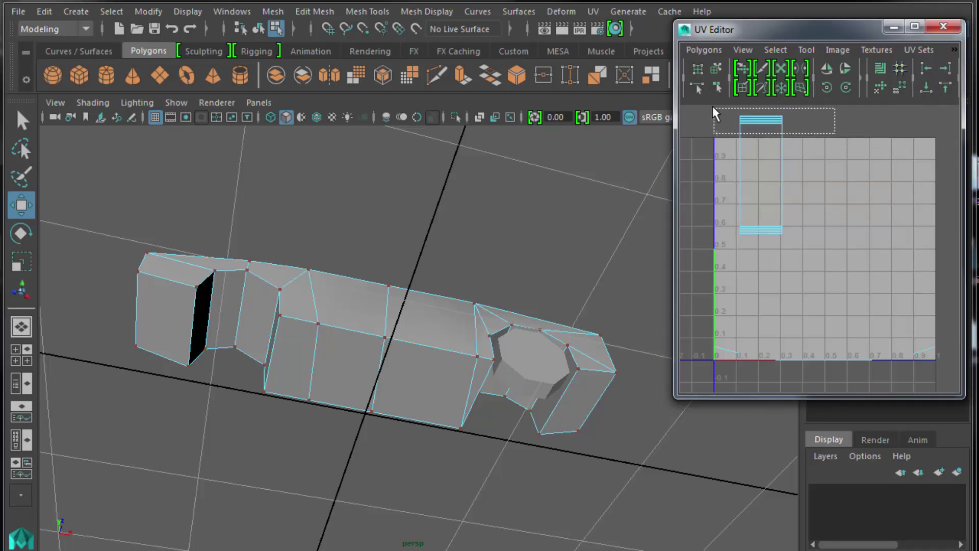
left_click(927, 90)
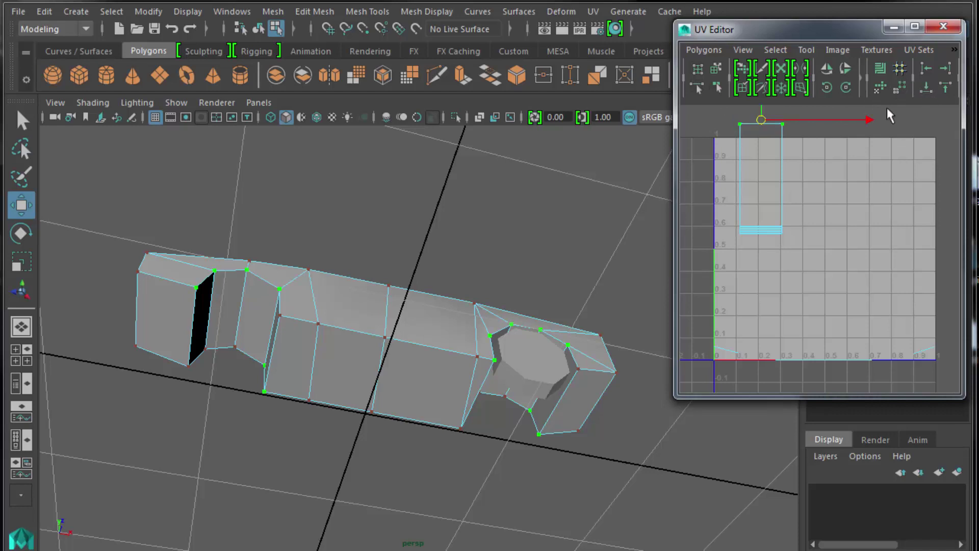
left_click_drag(814, 245, 815, 246)
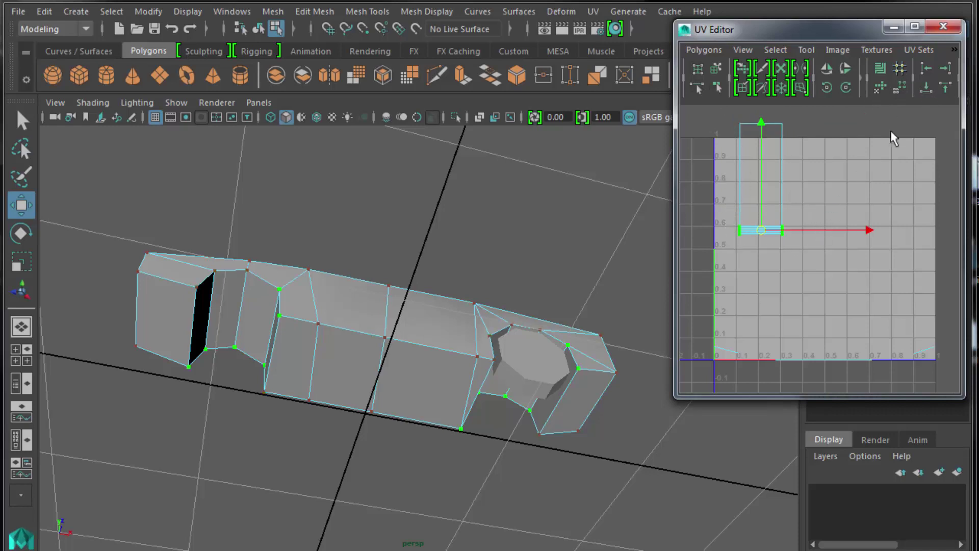
left_click(925, 88)
left_click(871, 147)
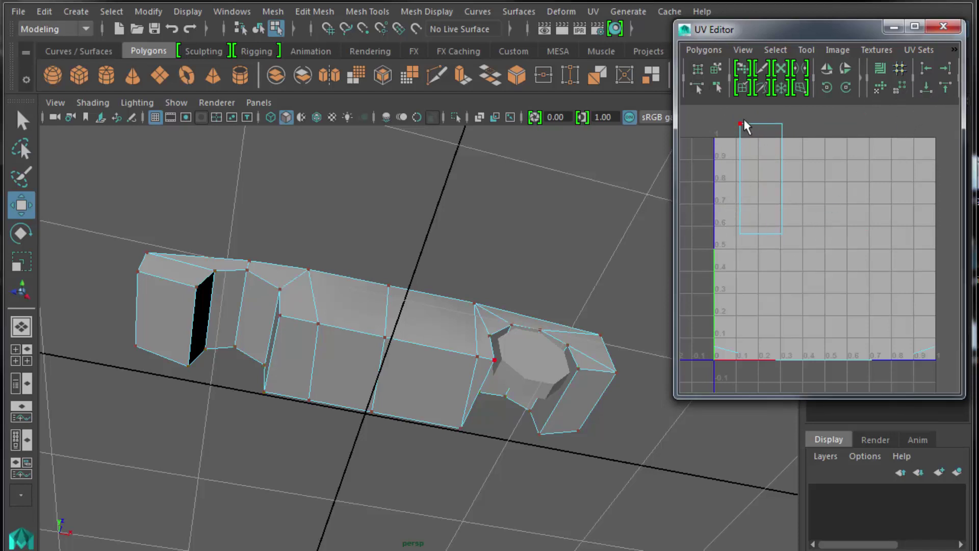
Step: Lower the top edge of the stacked wheel-arch shells into a small square and move the stack outside the UV tile, to its left
left_click_drag(728, 115, 812, 148)
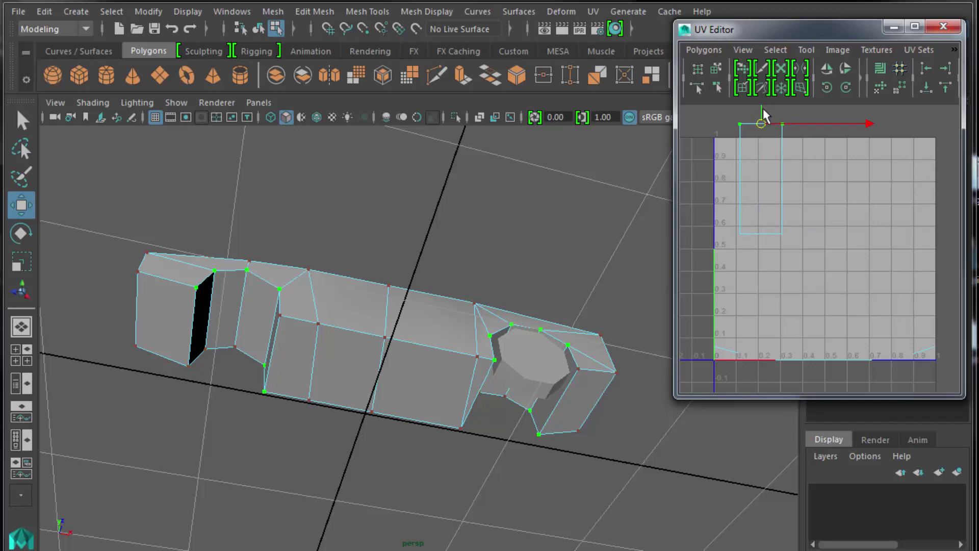
left_click_drag(763, 109, 855, 378)
left_click(776, 188)
left_click(790, 242)
scroll(852, 379, "down", 5)
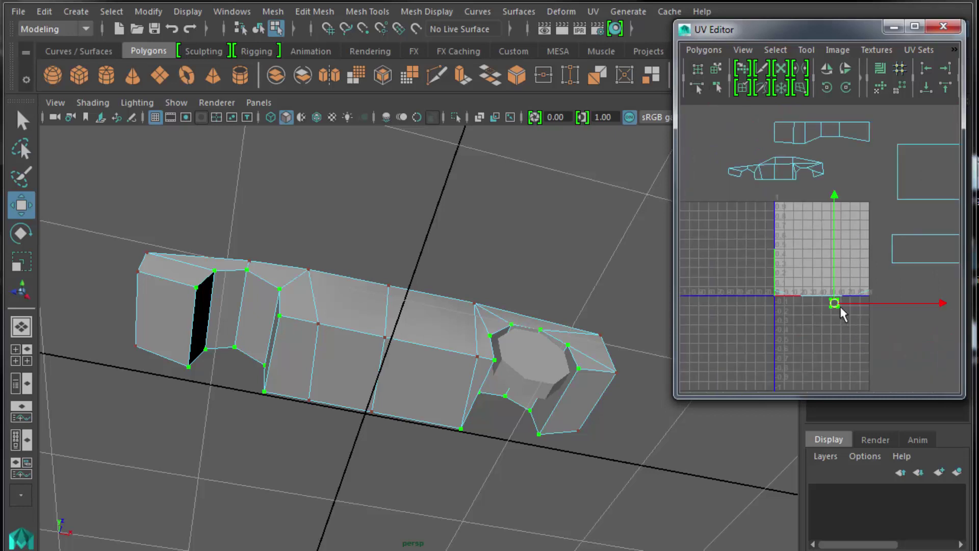
left_click_drag(712, 263, 721, 240)
Step: Planar-project the three underside faces between the wheel arches from the Y axis and move their shell below the UV tile
left_click(439, 392)
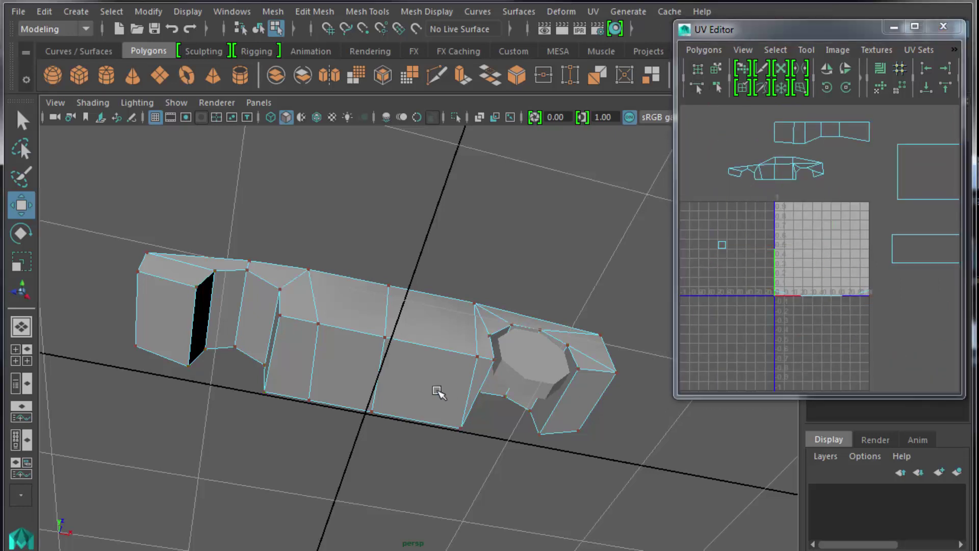
right_click_drag(438, 392, 433, 400)
left_click(432, 400)
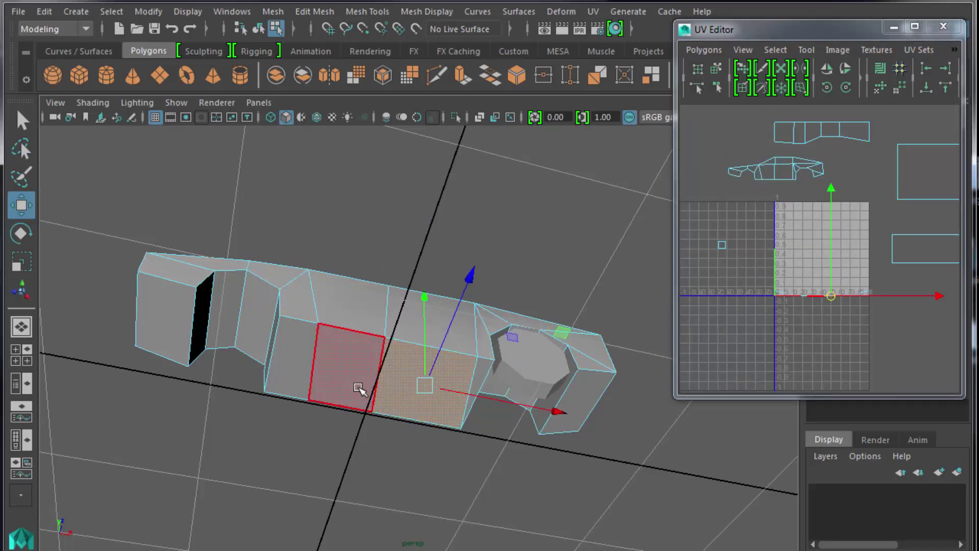
left_click(358, 389, "shift")
left_click(301, 374, "shift")
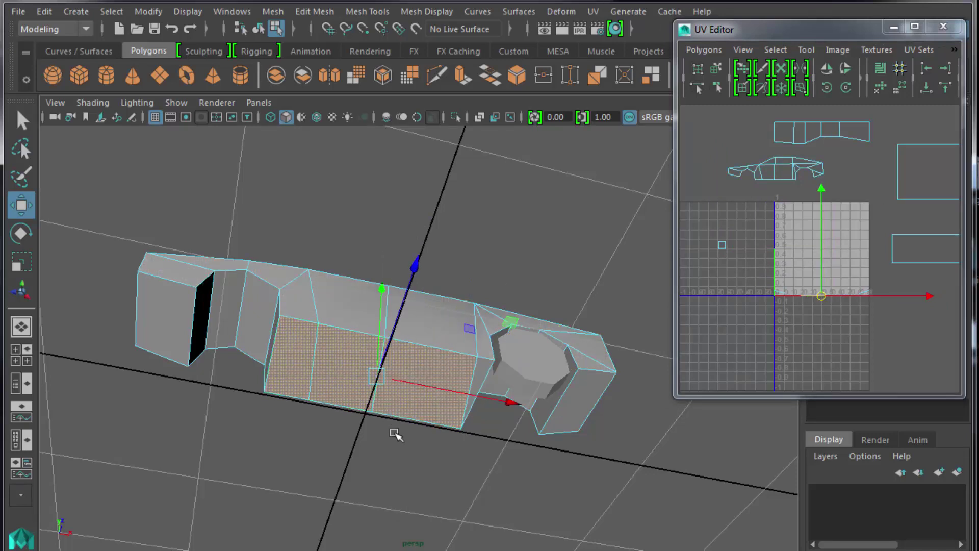
mouse_move(433, 437)
left_mouse_down("alt")
mouse_move(411, 400)
mouse_move(421, 417)
mouse_move(394, 396)
mouse_move(417, 436)
mouse_move(423, 424)
left_mouse_up("alt")
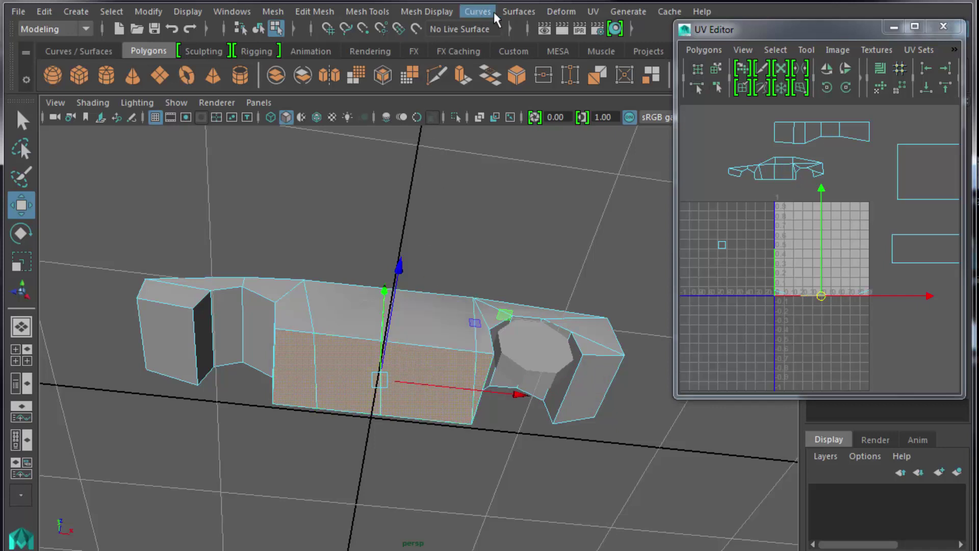
left_click(591, 12)
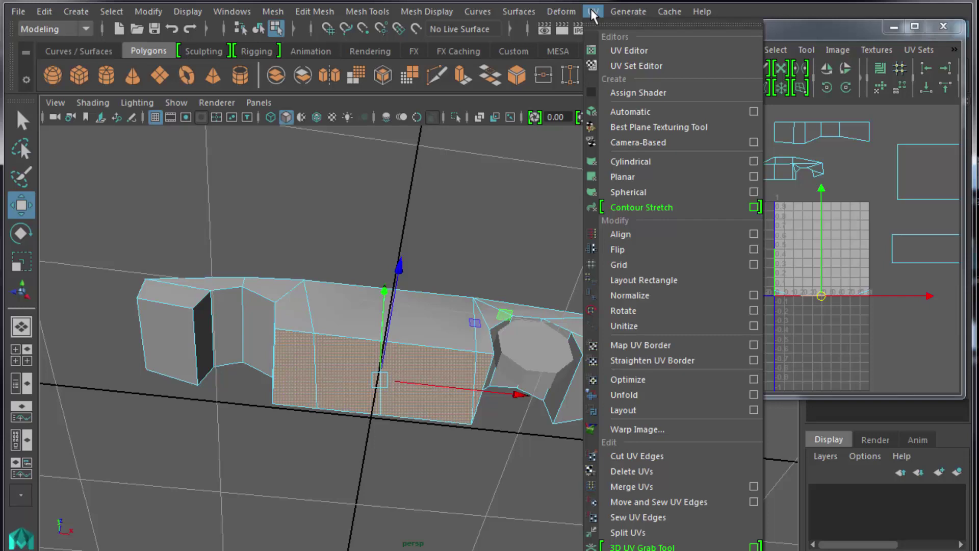
left_click(754, 175)
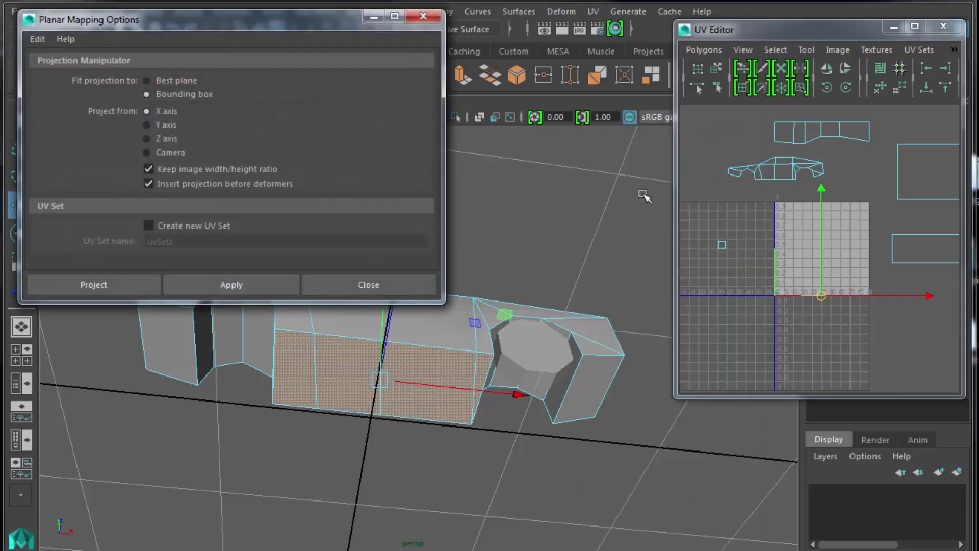
left_click(164, 124)
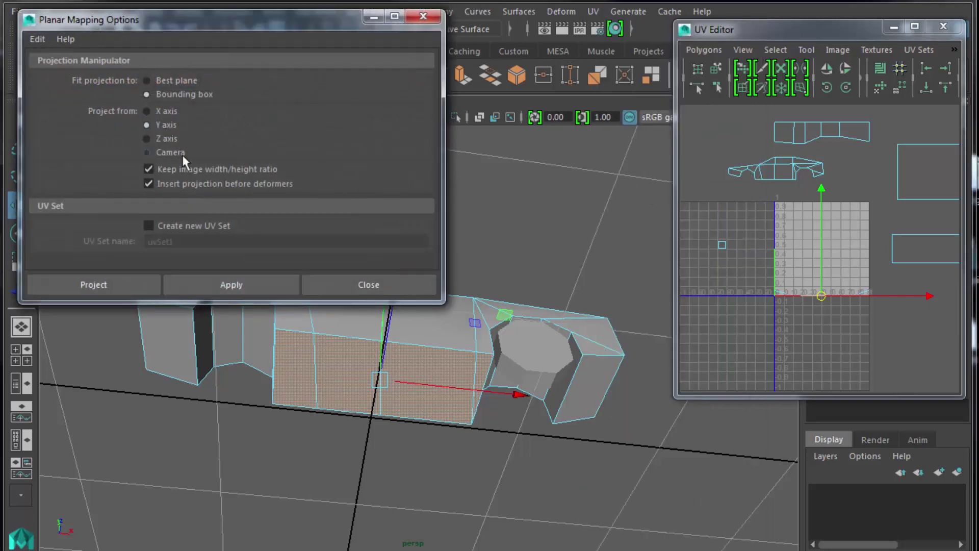
left_click(234, 286)
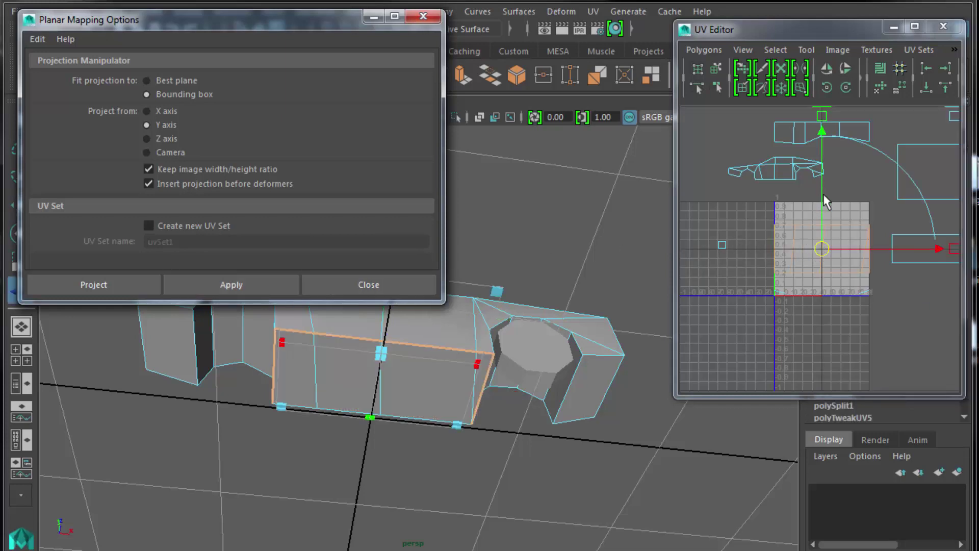
key("w")
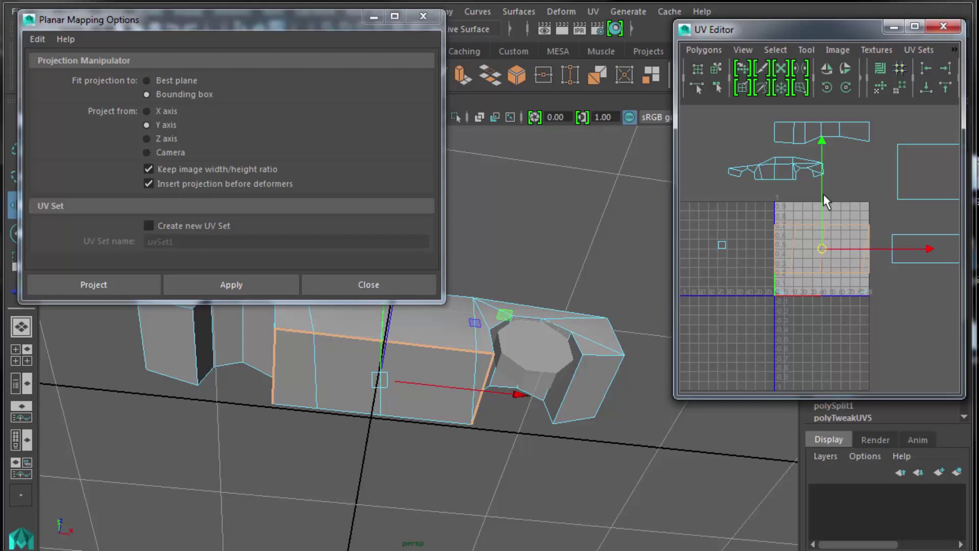
left_click_drag(823, 193, 738, 336)
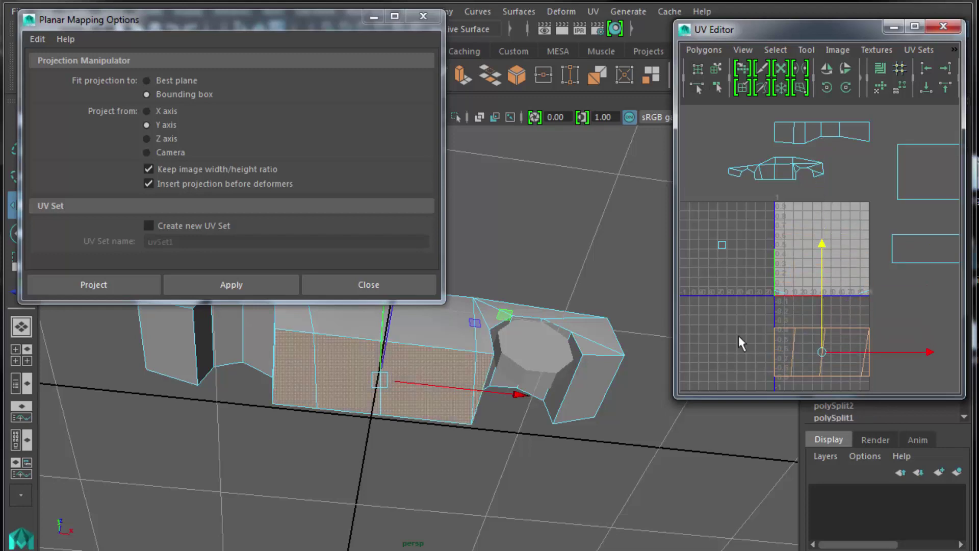
Step: Planar-project the front and rear underside faces from the Y axis and move them so one shell overlaps the wheel-arch stack
left_click(589, 384)
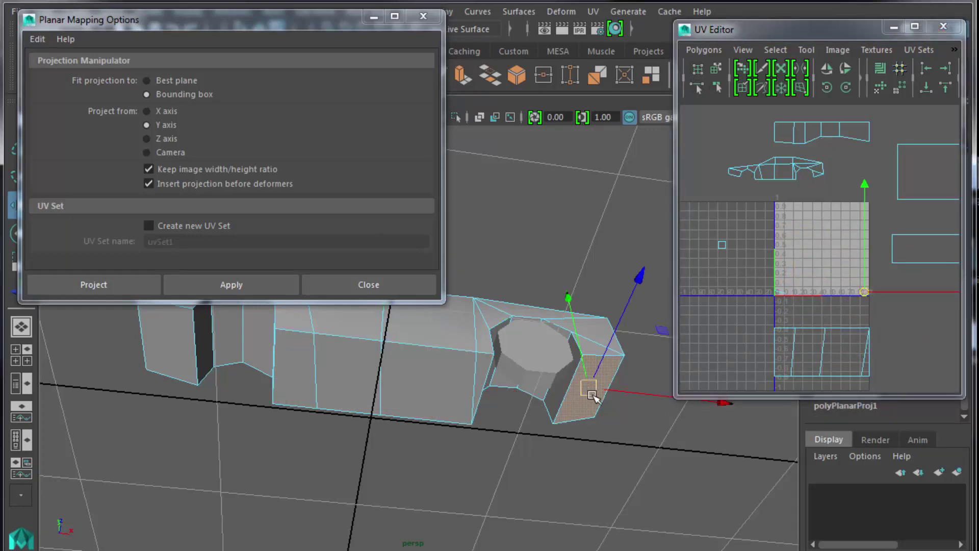
left_click(182, 371)
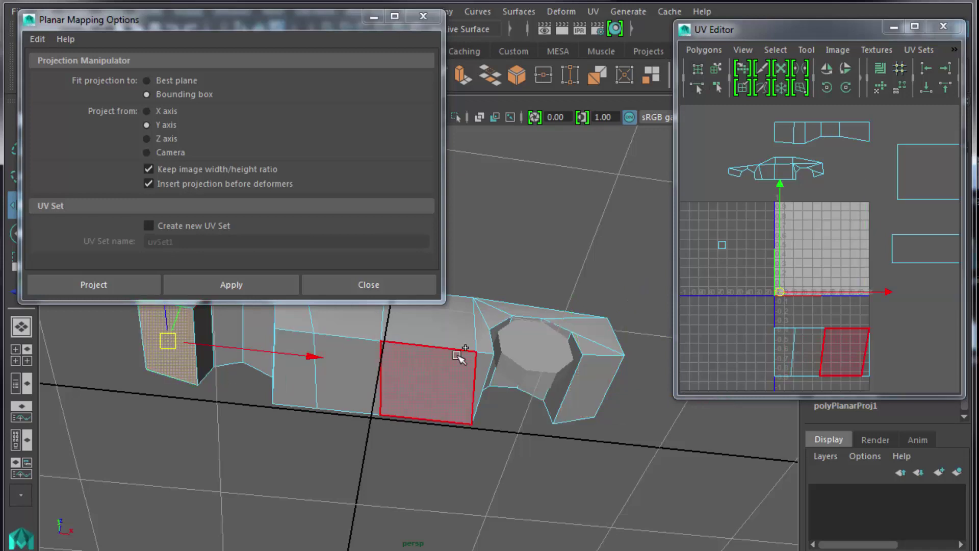
left_click(592, 388, "shift")
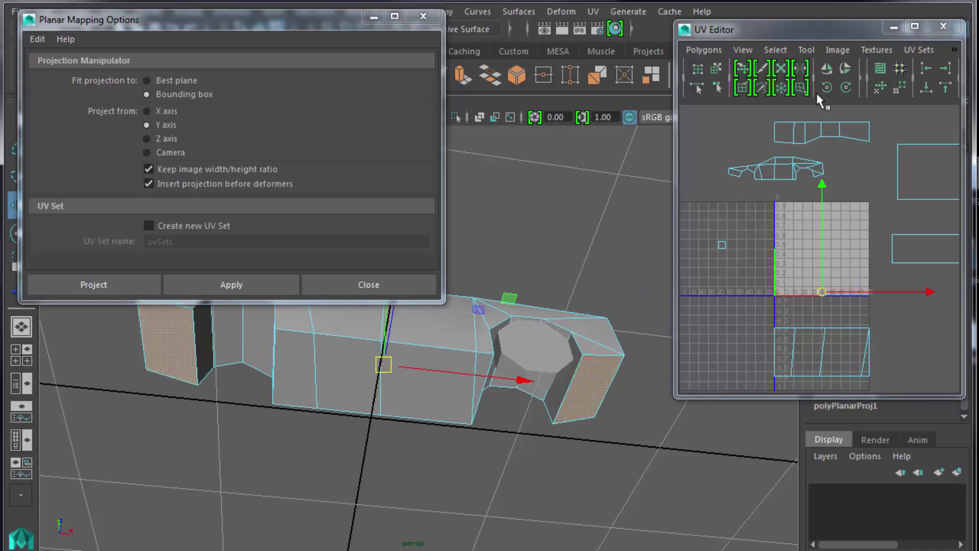
left_click(240, 286)
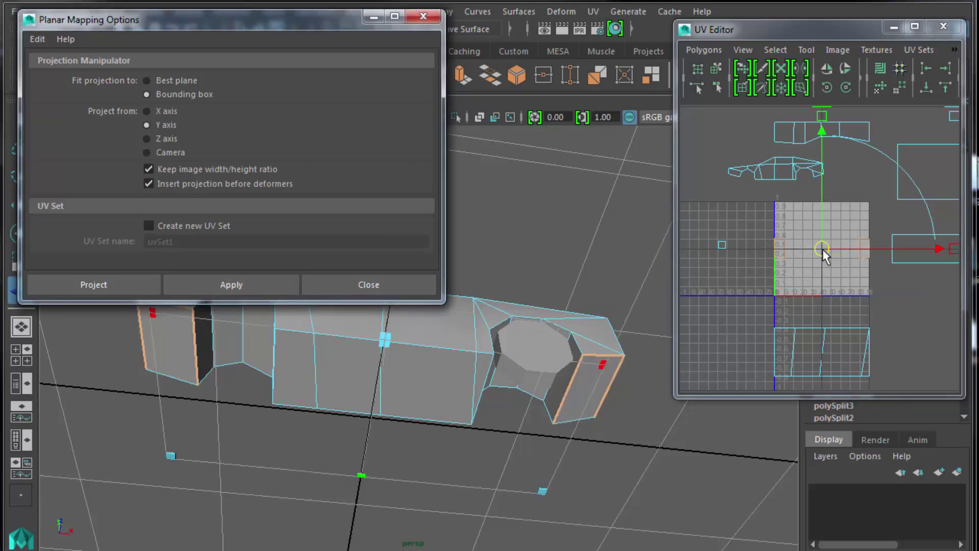
left_click_drag(823, 250, 892, 299)
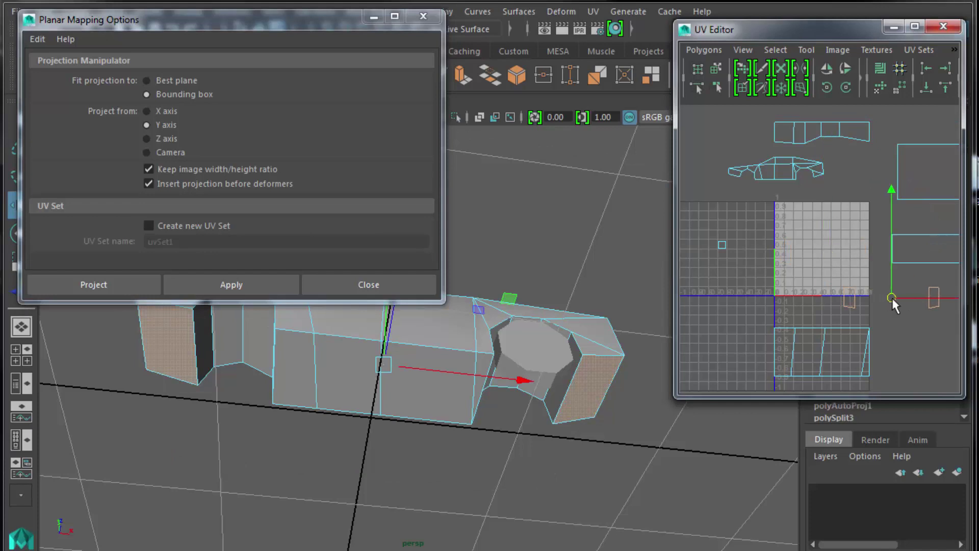
left_click_drag(892, 296, 763, 244)
left_click(818, 224)
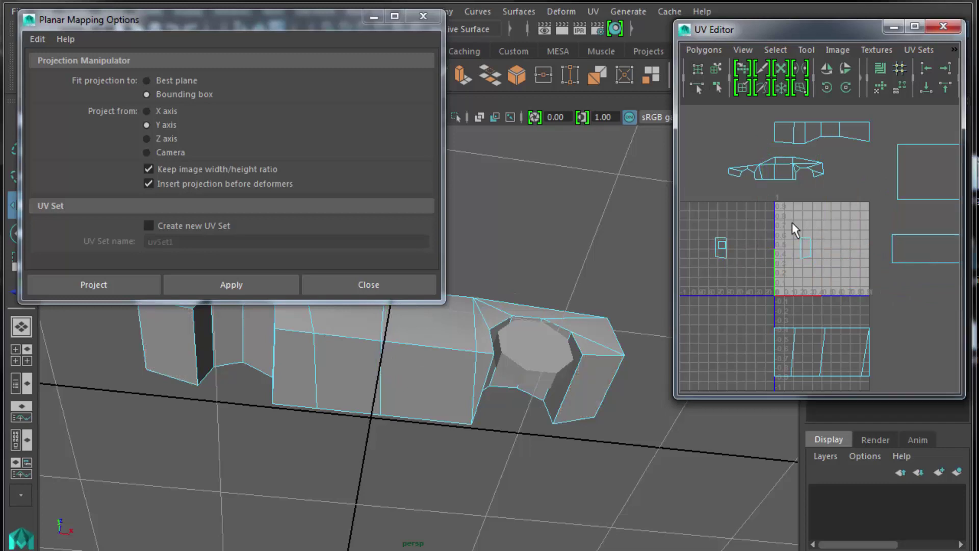
Step: Move the other projected end-face shell onto the wheel-arch stack left of the UV tile
right_click_drag(803, 249, 790, 232)
left_click_drag(790, 229, 762, 249)
key("f")
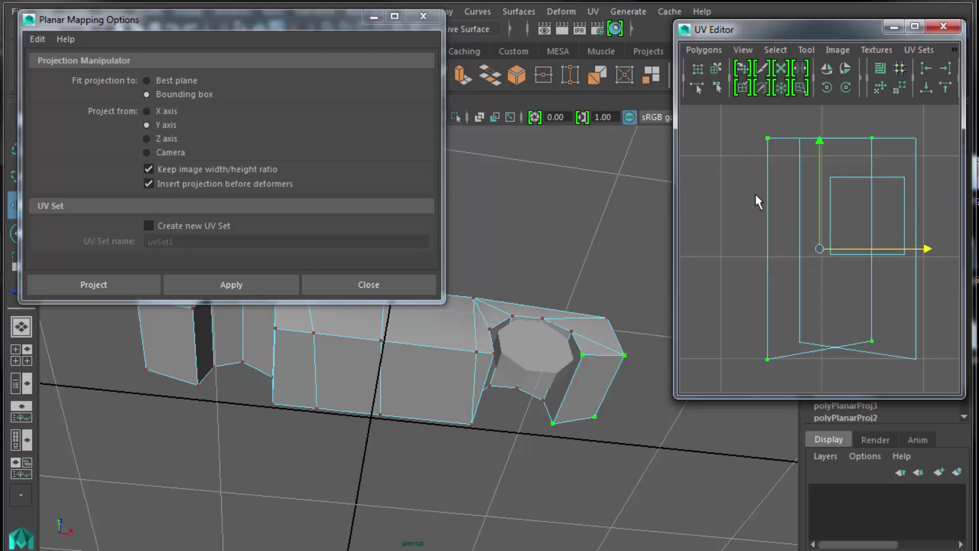
Step: Align the top-edge UVs of the overlapping shells to minimum V and the bottom-edge UVs to maximum V
left_click(735, 162)
left_click_drag(816, 143, 931, 185)
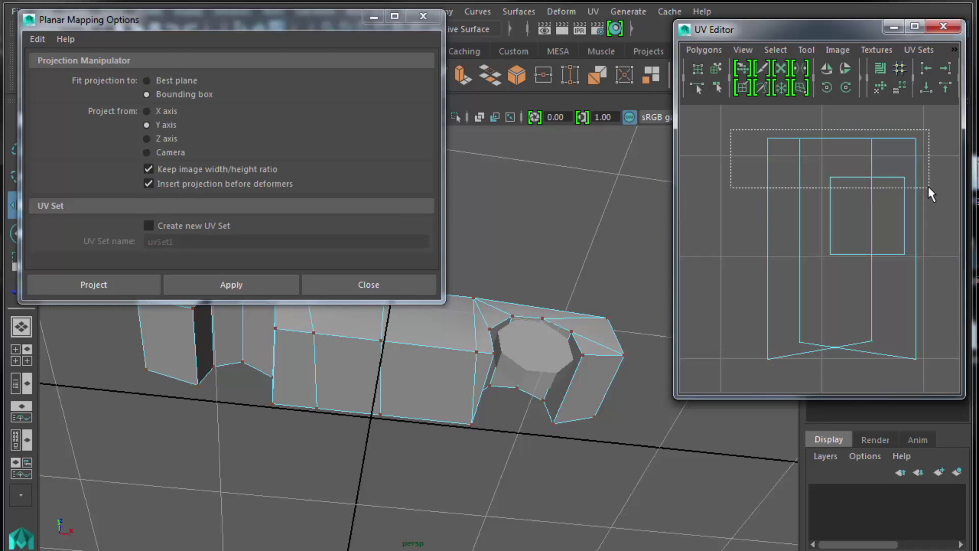
left_click(929, 87)
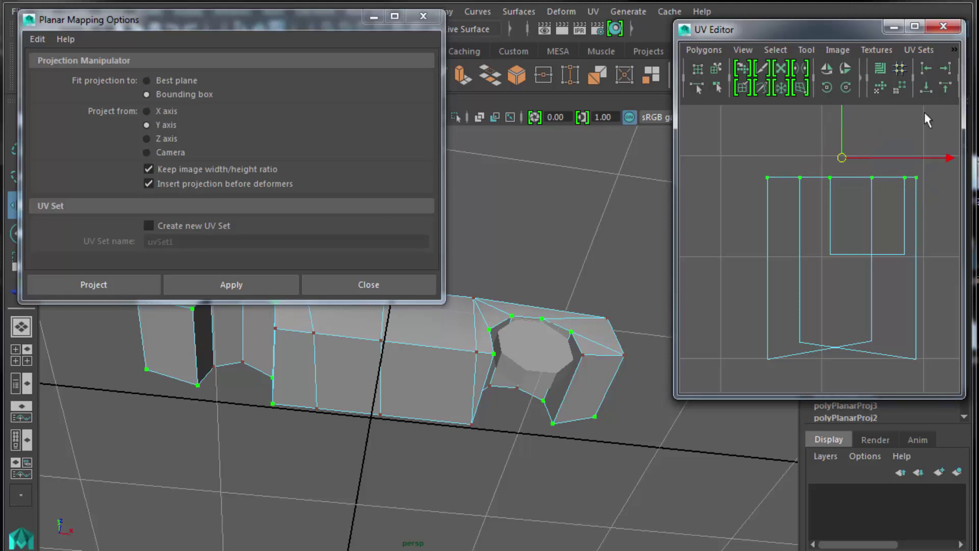
left_click_drag(728, 237, 955, 392)
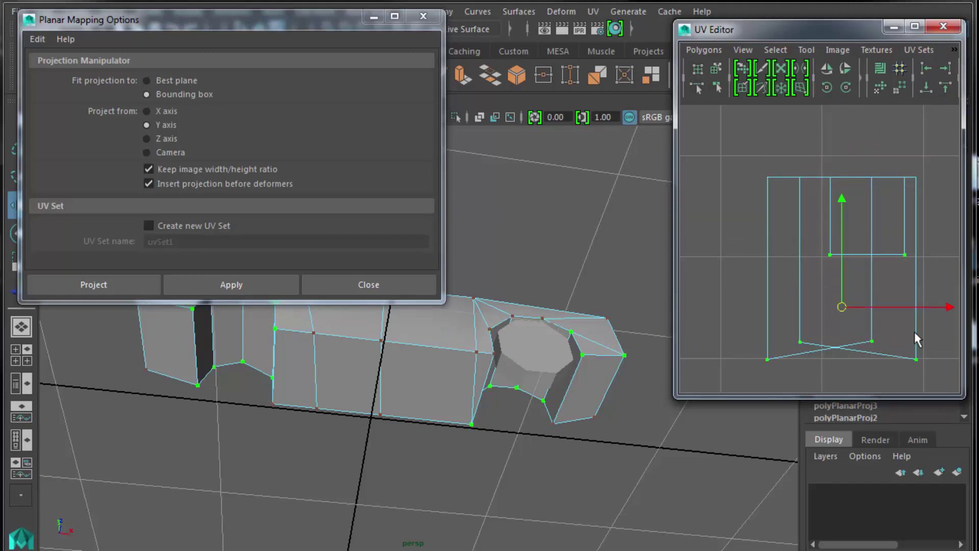
left_click(946, 89)
Step: Align the left-edge UVs of the overlapping shells to maximum U and the right-edge UVs to minimum U
left_click_drag(766, 152, 843, 306)
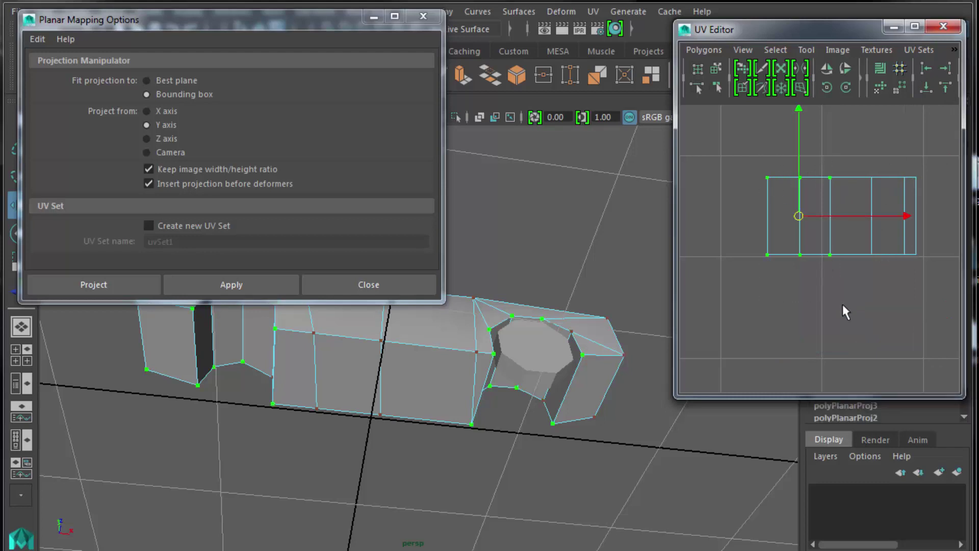
left_click(945, 69)
left_click_drag(862, 141, 959, 309)
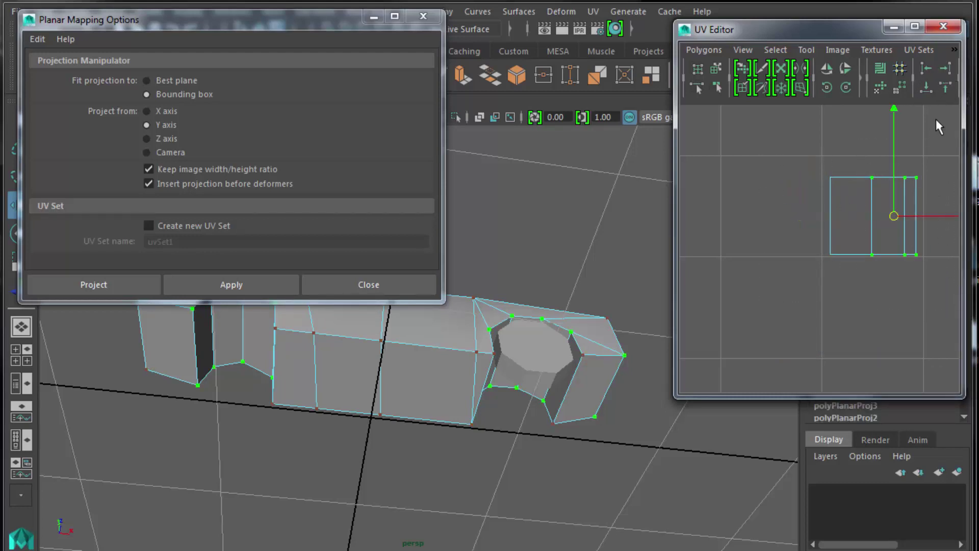
left_click(926, 69)
Step: Lower the top edge of the stacked shells until they are nearly square, and select the whole stack's UVs
left_click_drag(807, 161, 898, 194)
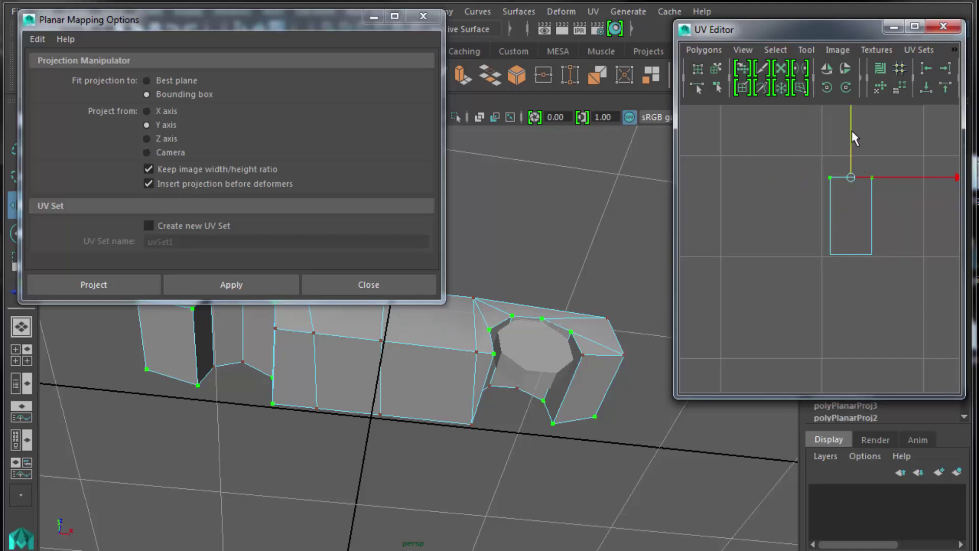
left_click_drag(850, 133, 894, 158)
left_click(893, 191)
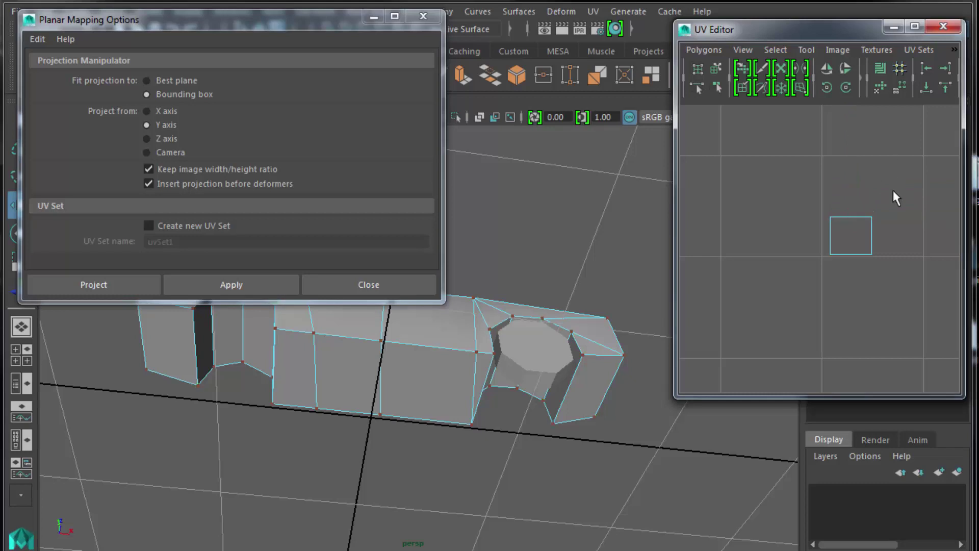
key("a")
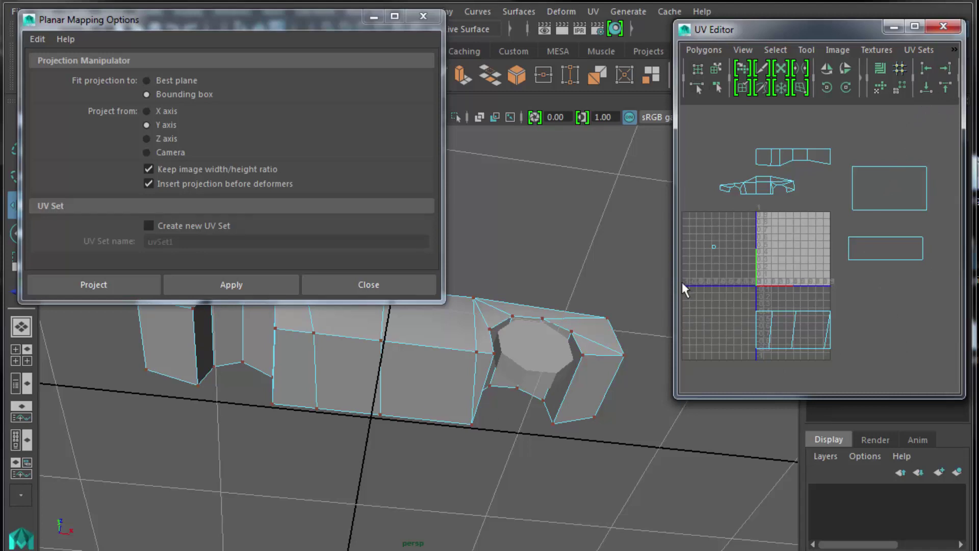
left_click(714, 247)
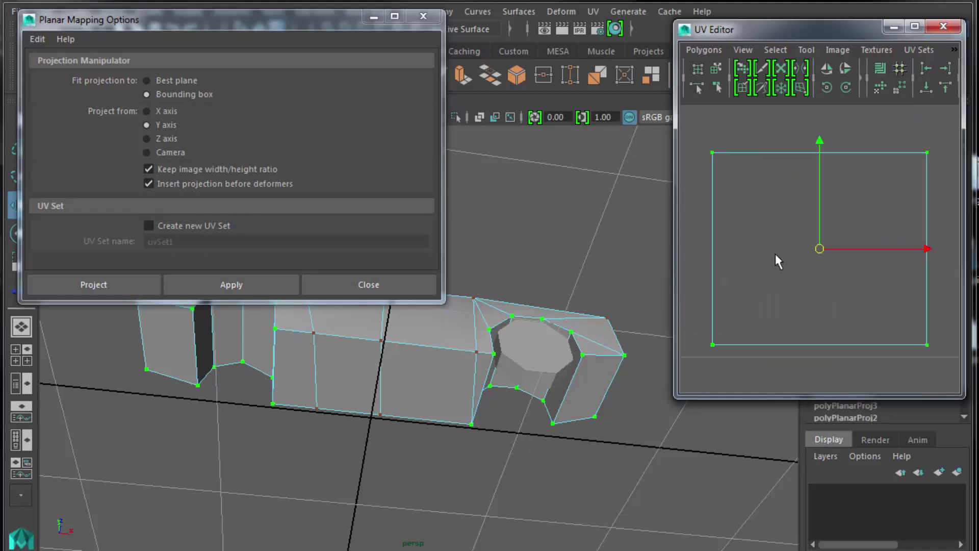
Step: Select the wheel-well UV shell's faces to check them on the car model, and close the Planar Mapping Options window
right_click_drag(775, 254, 769, 296)
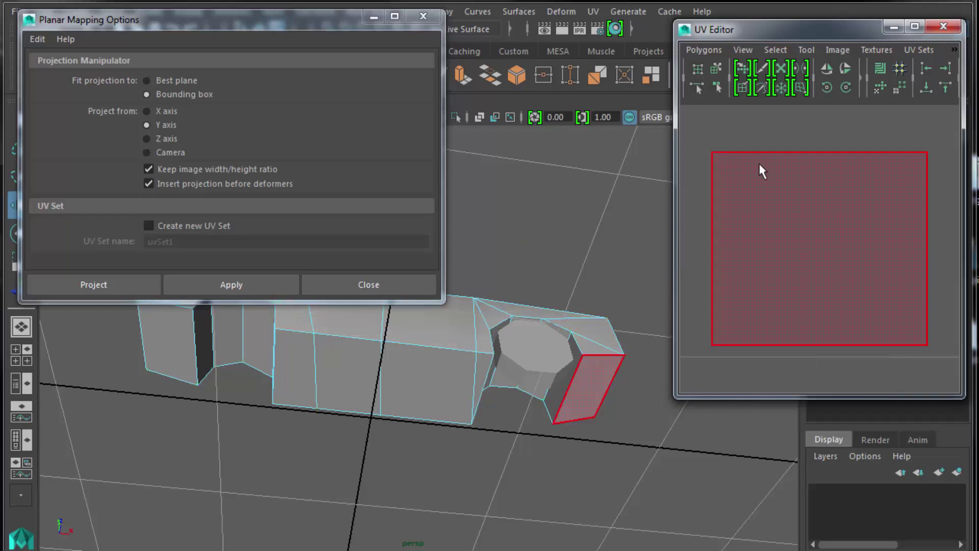
left_click_drag(692, 129, 842, 265)
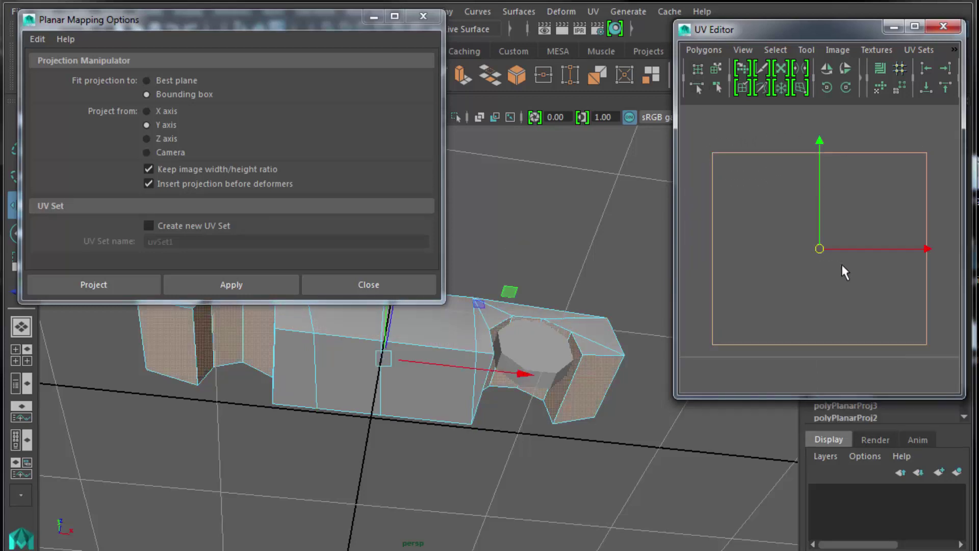
scroll(841, 262, "down", 3)
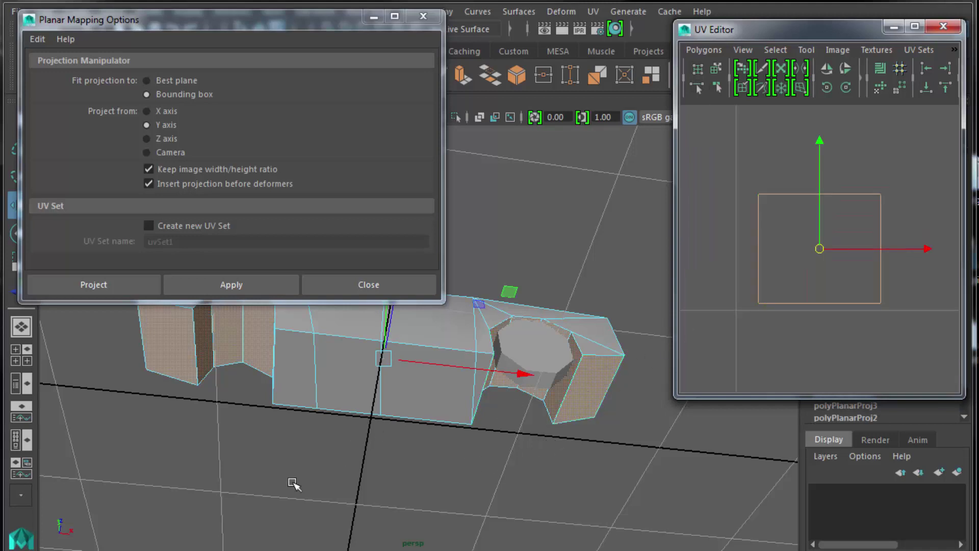
left_click_drag(294, 485, 378, 546, "alt")
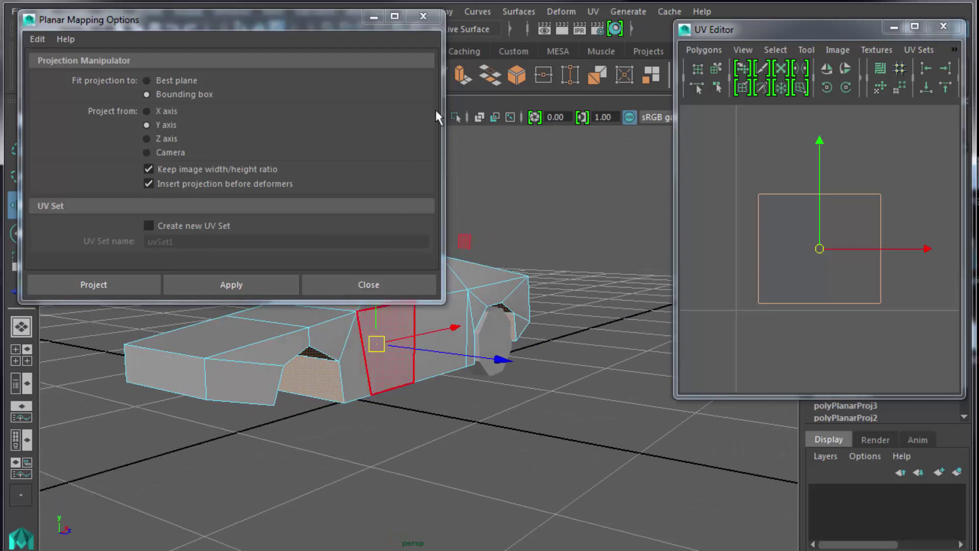
left_click(436, 23)
left_click_drag(490, 359, 350, 275, "alt")
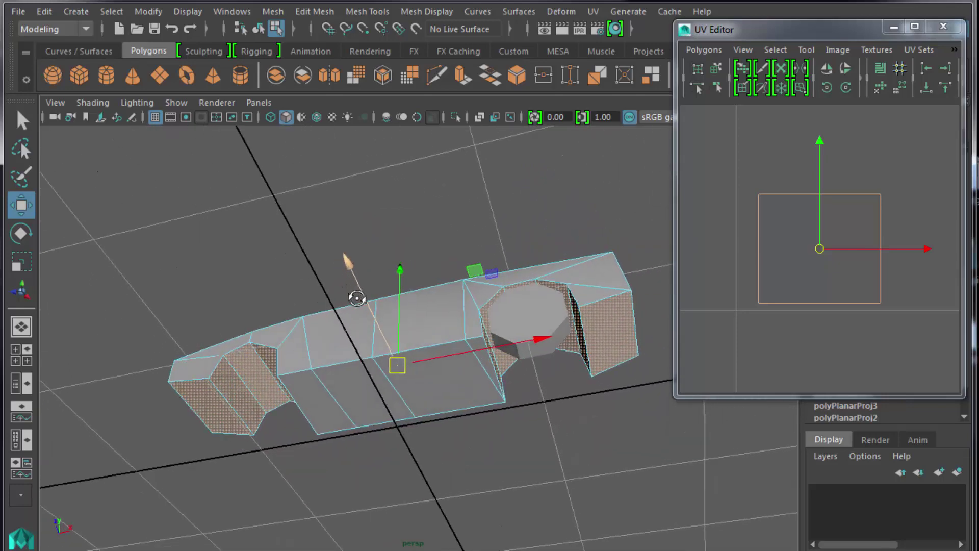
left_click(831, 329)
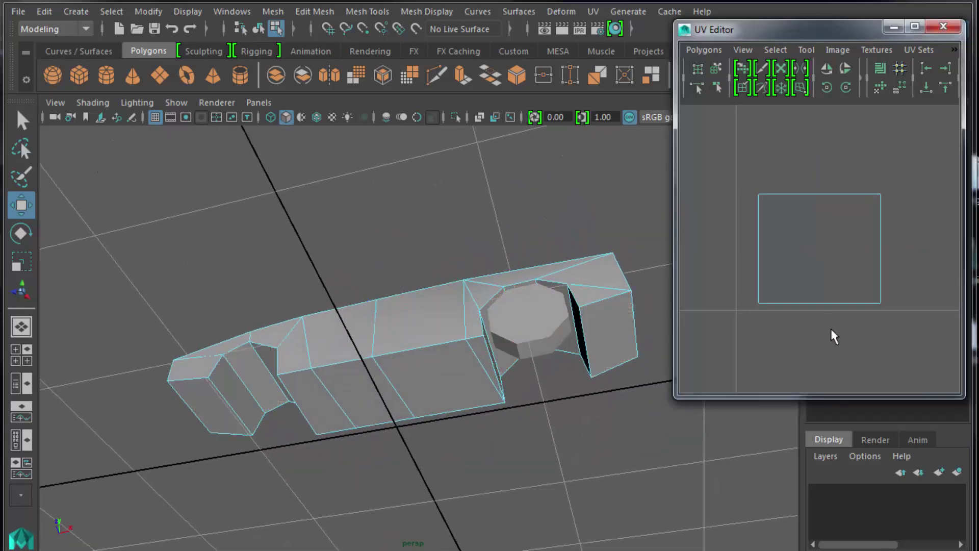
Step: Scale the car underside's UV shell down to a small strip and move it outside the UV grid, beyond U 1
left_click(494, 372)
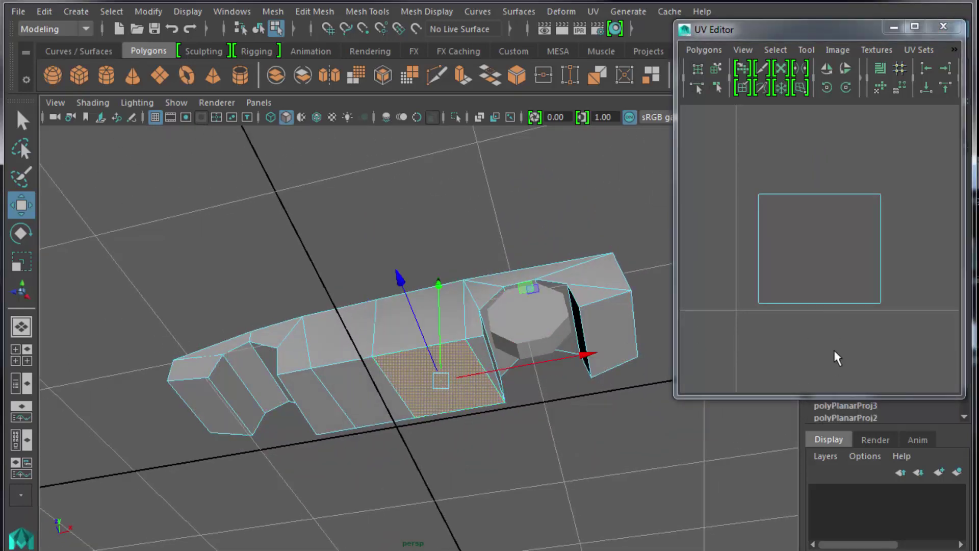
scroll(830, 339, "down", 4)
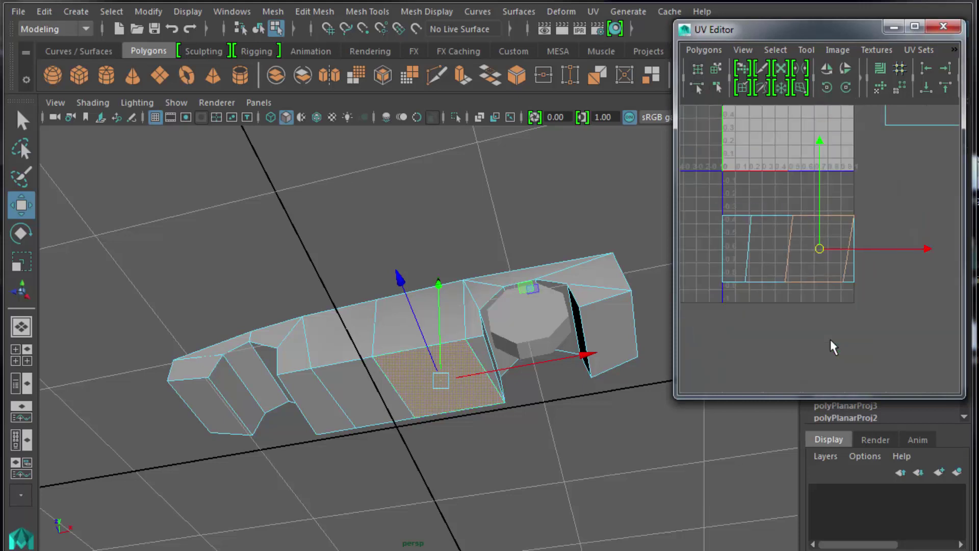
left_click_drag(723, 204, 871, 326)
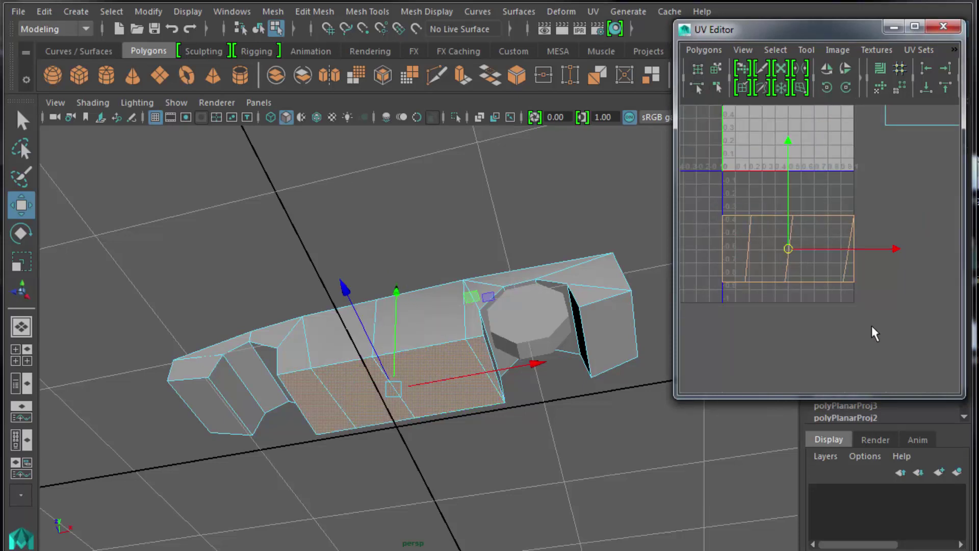
key("r")
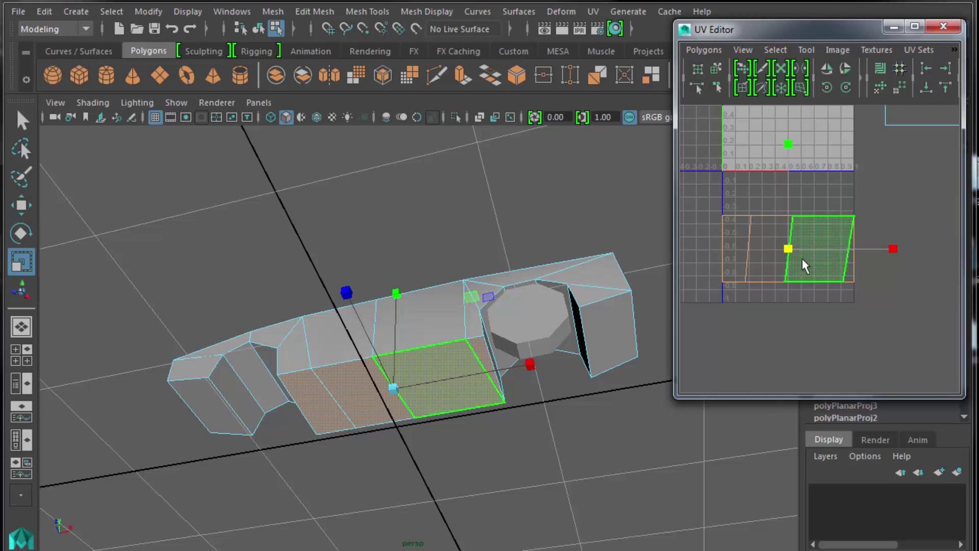
left_click_drag(788, 250, 706, 294)
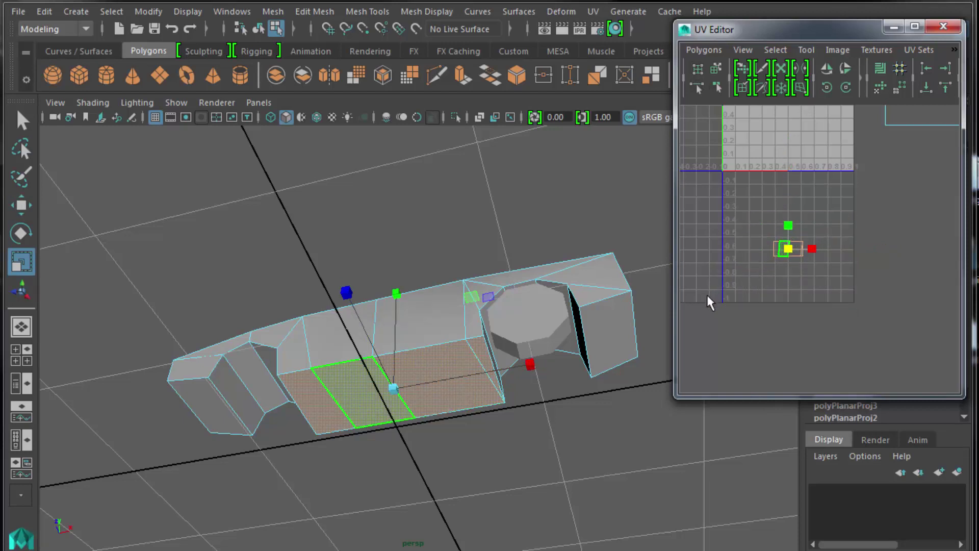
key("w")
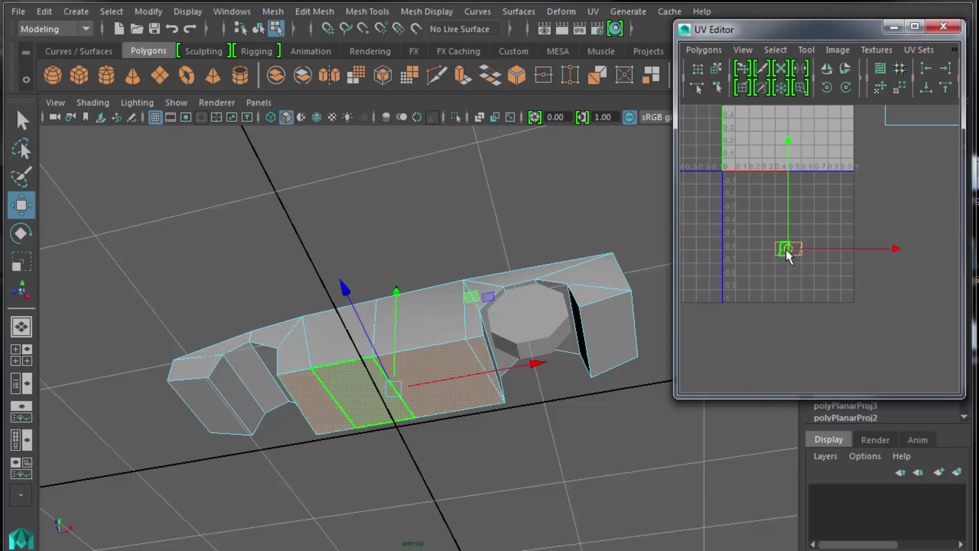
left_click_drag(787, 249, 893, 214)
left_click(899, 261)
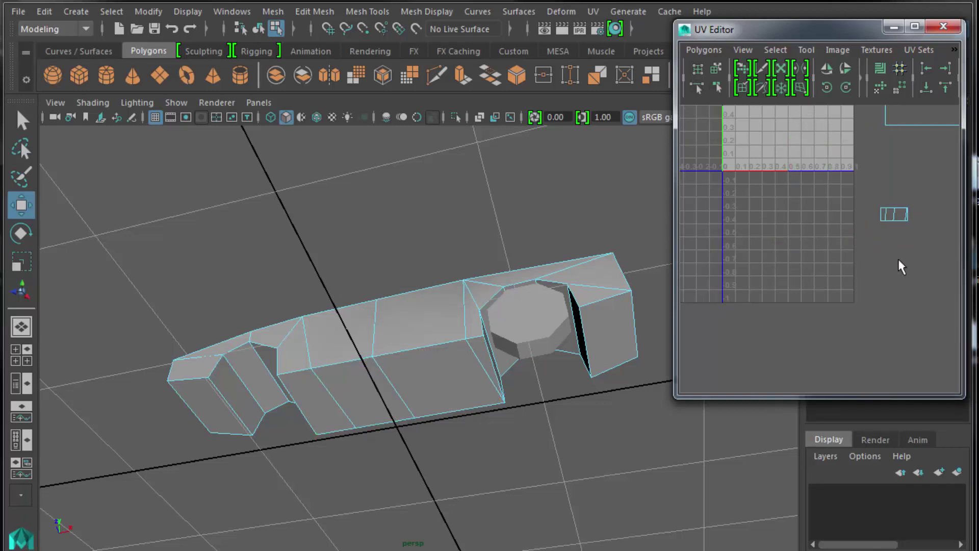
Step: Scale down the rear-end rectangle's UV shell and place it beside the car-side shell, above the 0 to 1 square
key("a")
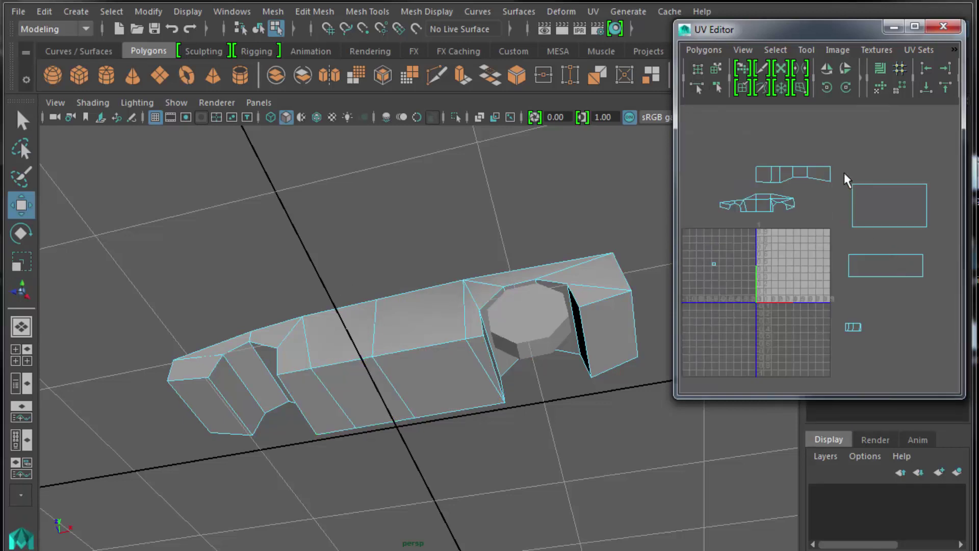
left_click_drag(843, 169, 942, 231)
key("r")
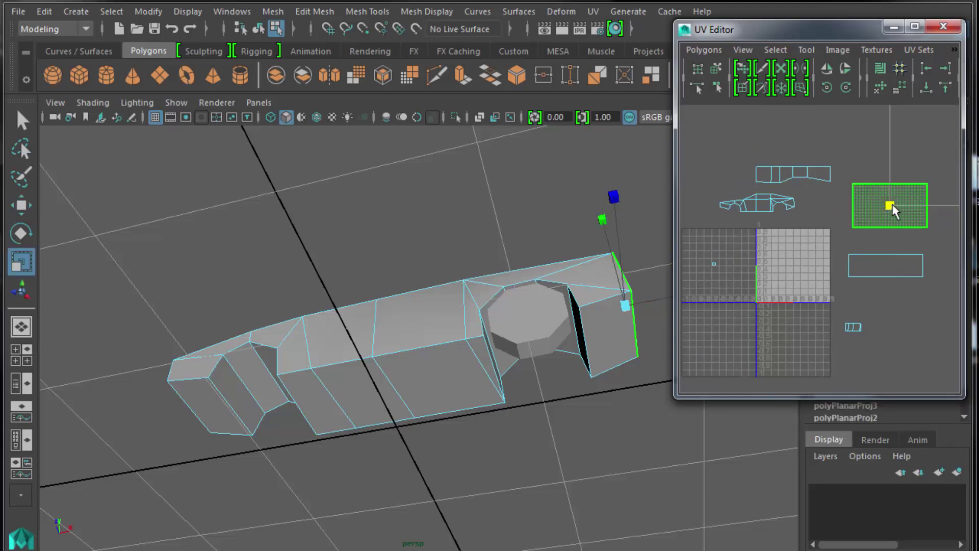
left_click_drag(892, 209, 819, 251)
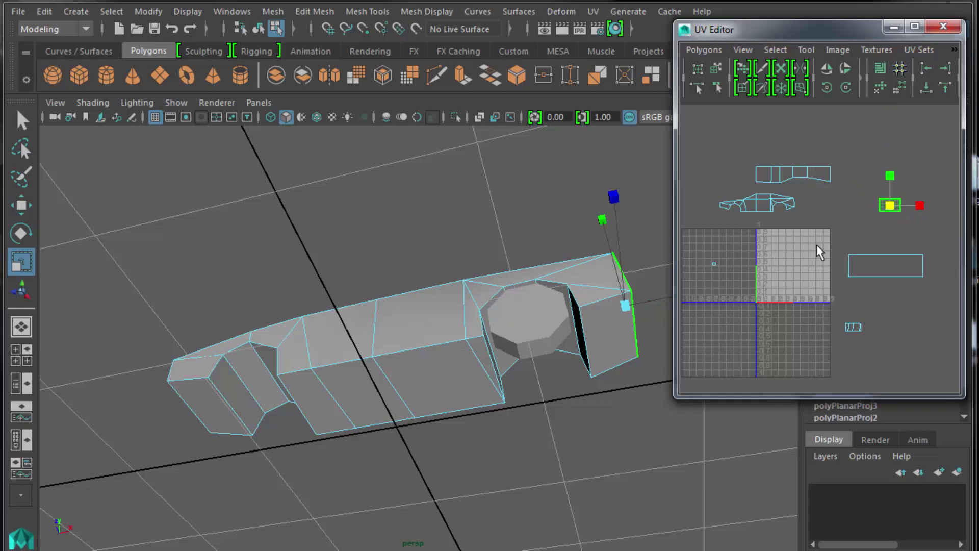
key("w")
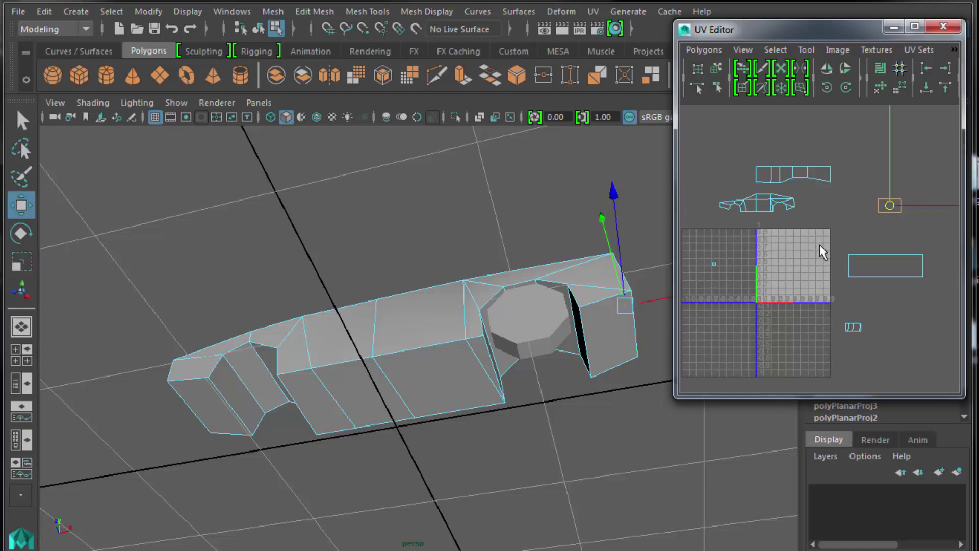
left_click_drag(890, 206, 814, 207)
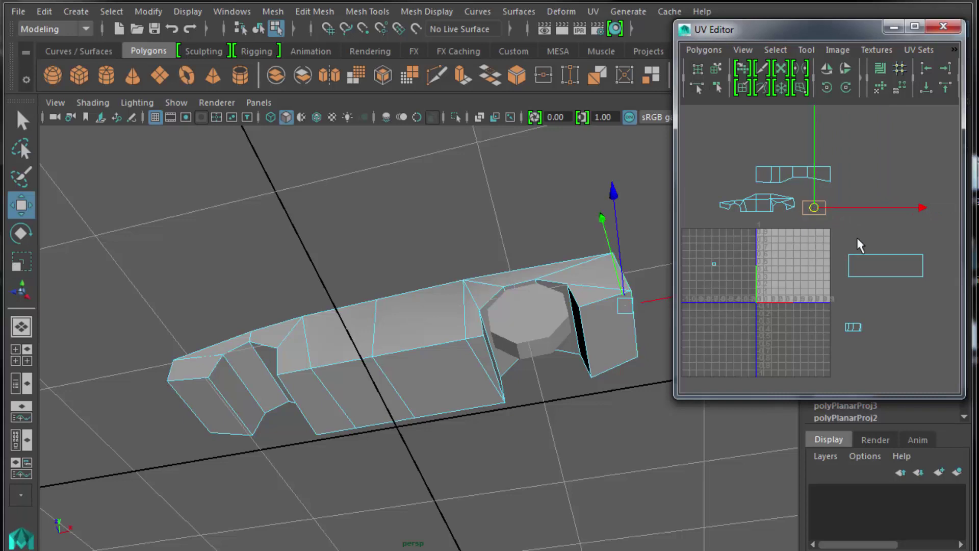
Step: Scale down the front-end rectangle's UV shell and place it between the rear-end shell and the long top-surface shell
left_click(873, 267)
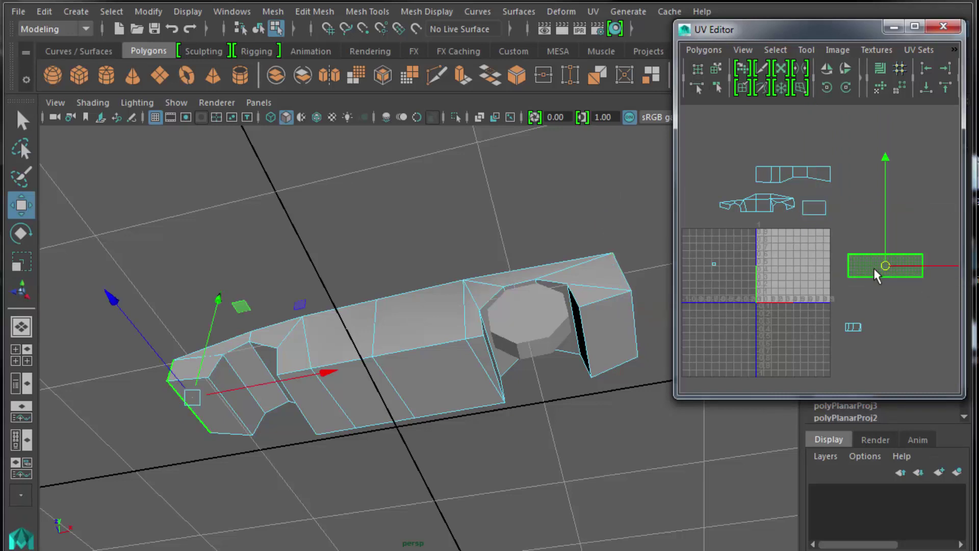
key("r")
left_click_drag(886, 266, 821, 295)
key("w")
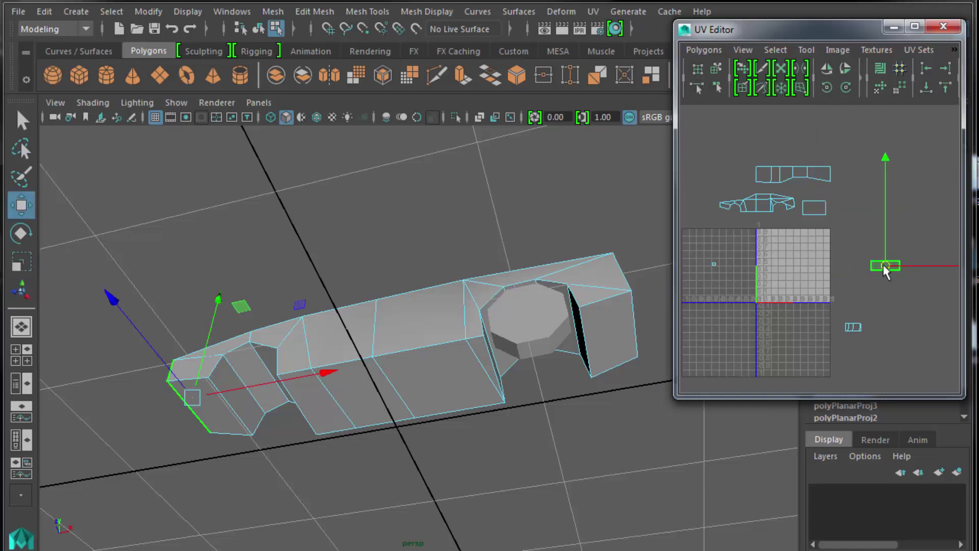
left_click_drag(884, 265, 814, 188)
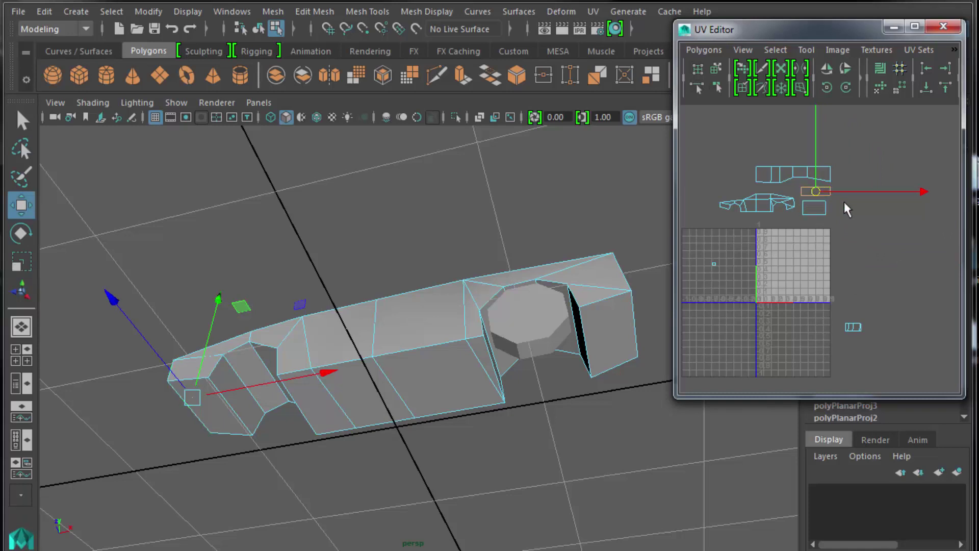
left_click(844, 203)
Step: Move the car-side UV shell into the lower part of the 0 to 1 square and enlarge the UV Editor window
left_click_drag(713, 190, 798, 293)
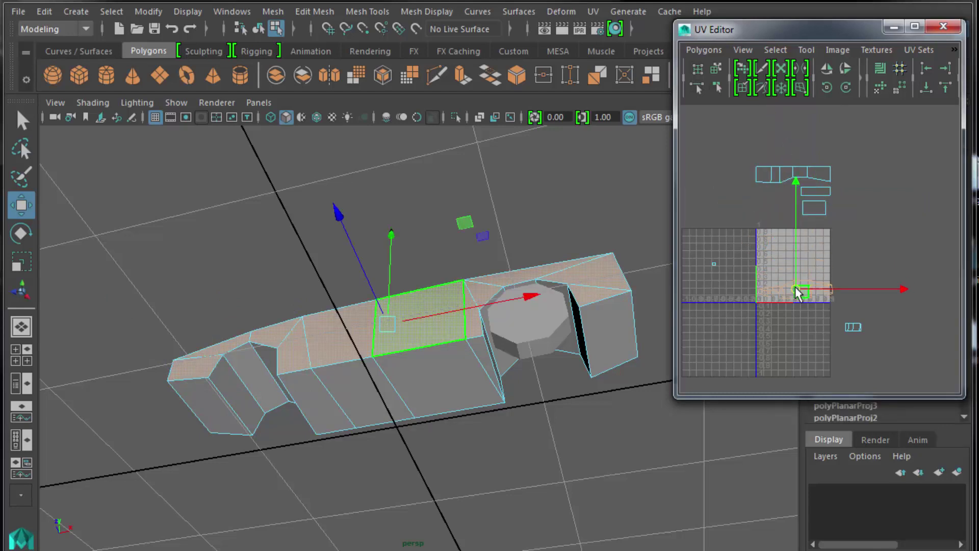
key("f")
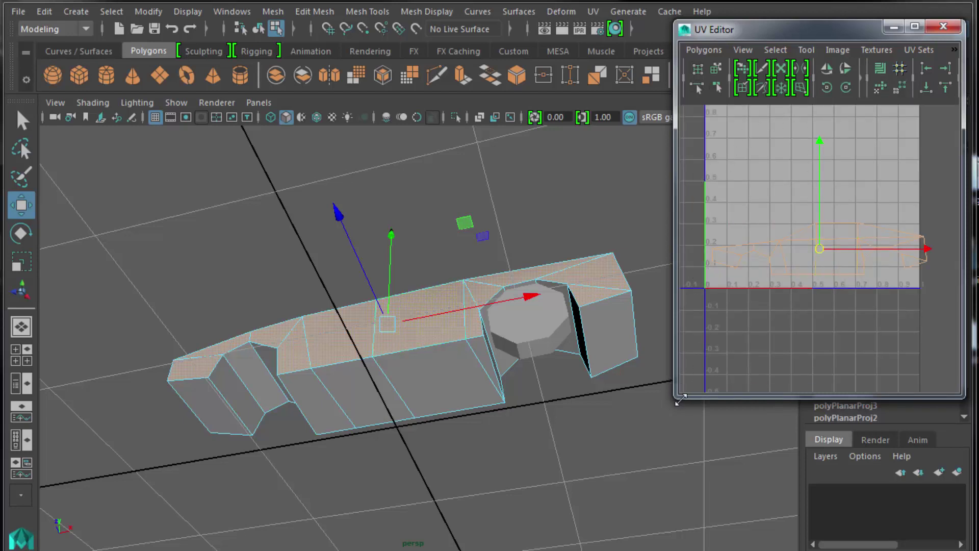
left_click_drag(678, 400, 527, 476)
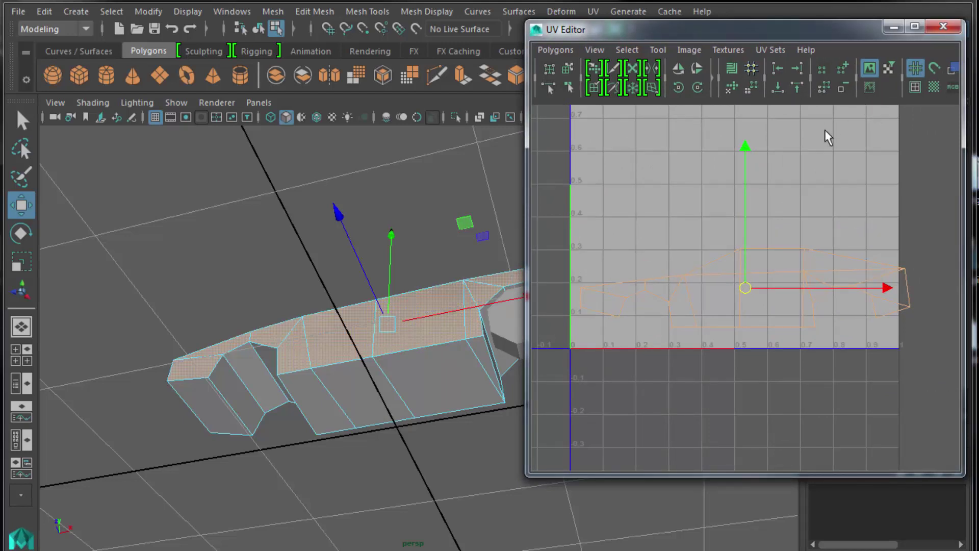
Step: Dim the UV background image, and shift and slightly shrink the car-side shell to fit within the 0 to 1 width
left_click(870, 89)
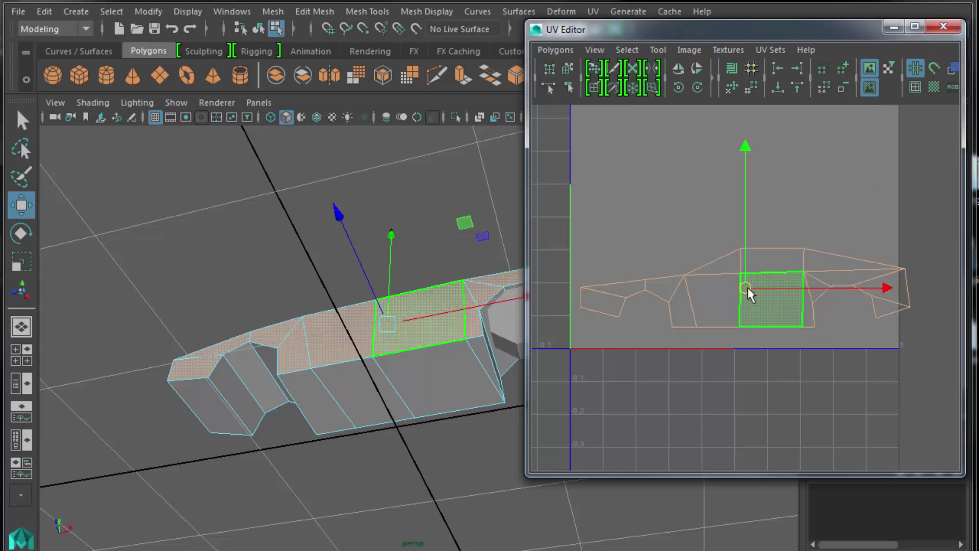
left_click_drag(886, 287, 877, 290)
left_click(901, 298)
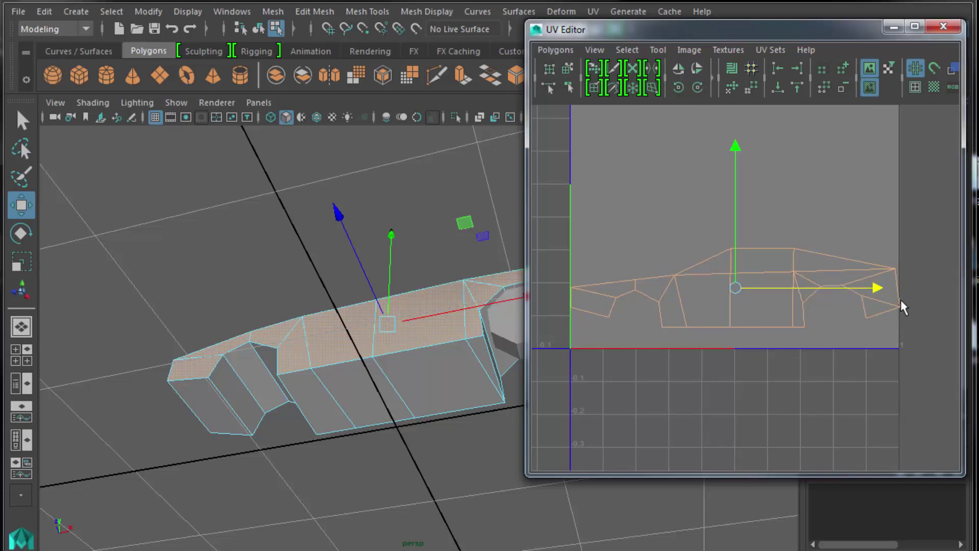
left_click(815, 267)
key("r")
left_click(758, 289)
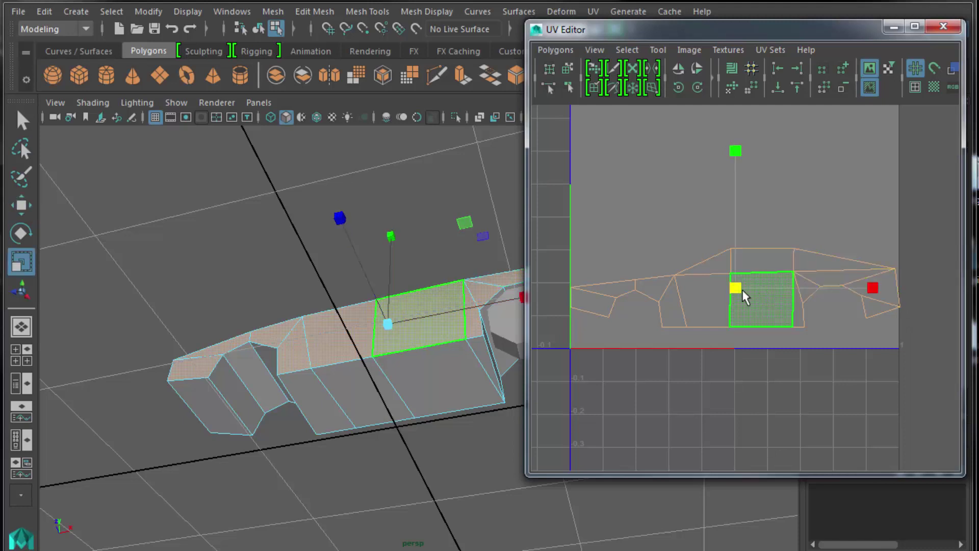
left_click_drag(735, 292, 734, 296)
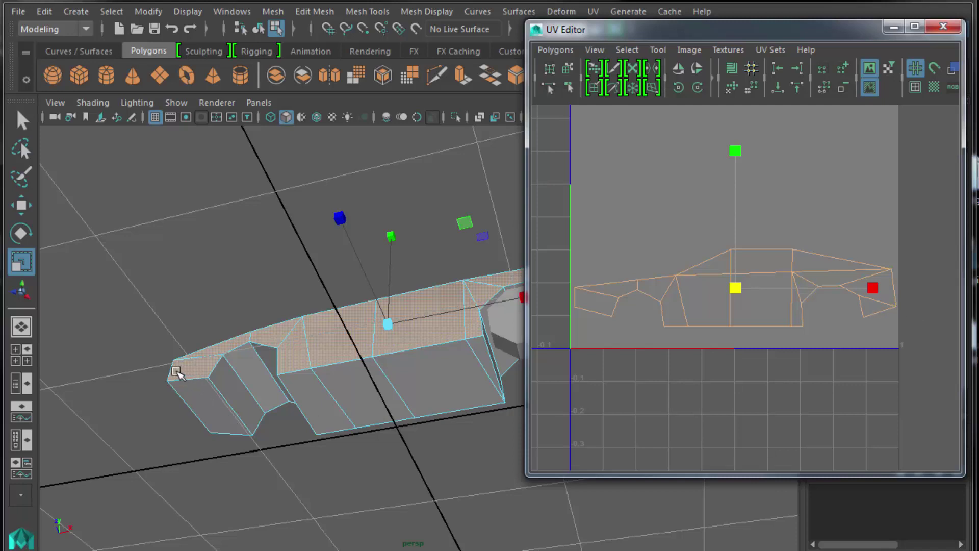
left_click(934, 278)
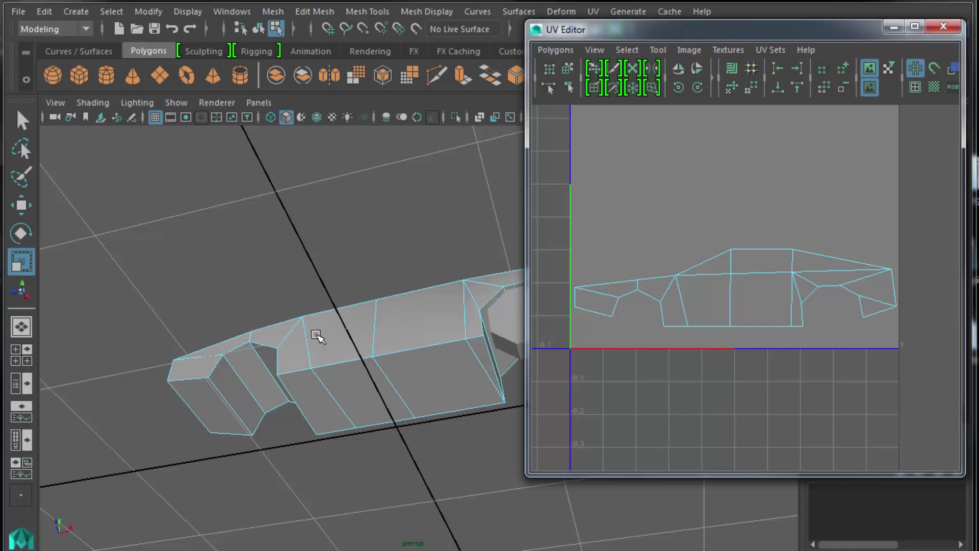
Step: Nudge the whole car-side UV shell slightly toward U 0 to even its margins within the 0 to 1 square
left_click_drag(319, 335, 422, 396, "alt")
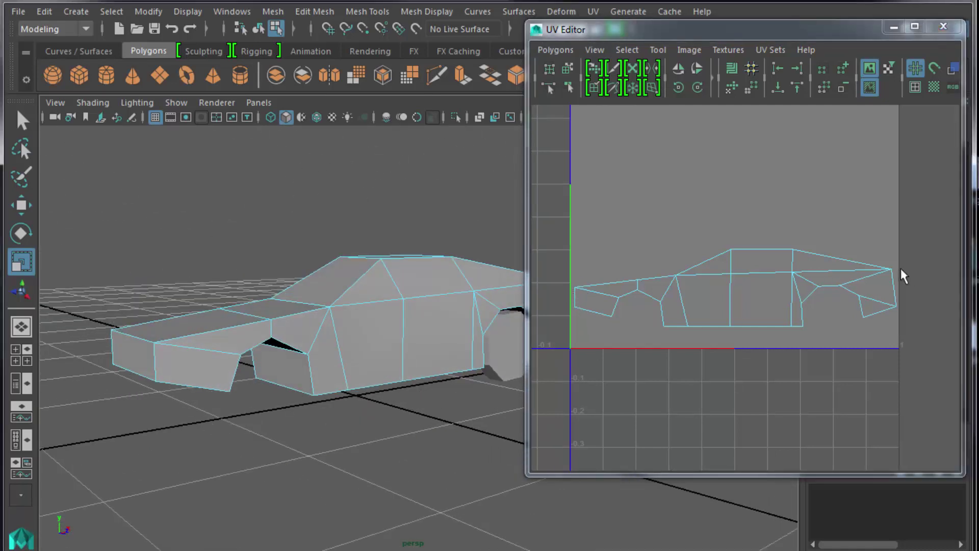
left_click_drag(542, 220, 918, 338)
key("w")
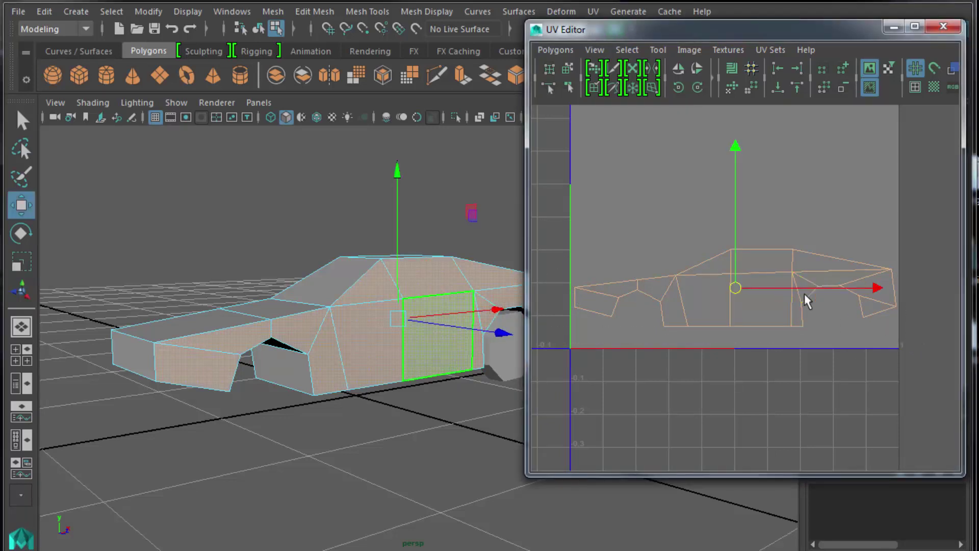
left_click(878, 286)
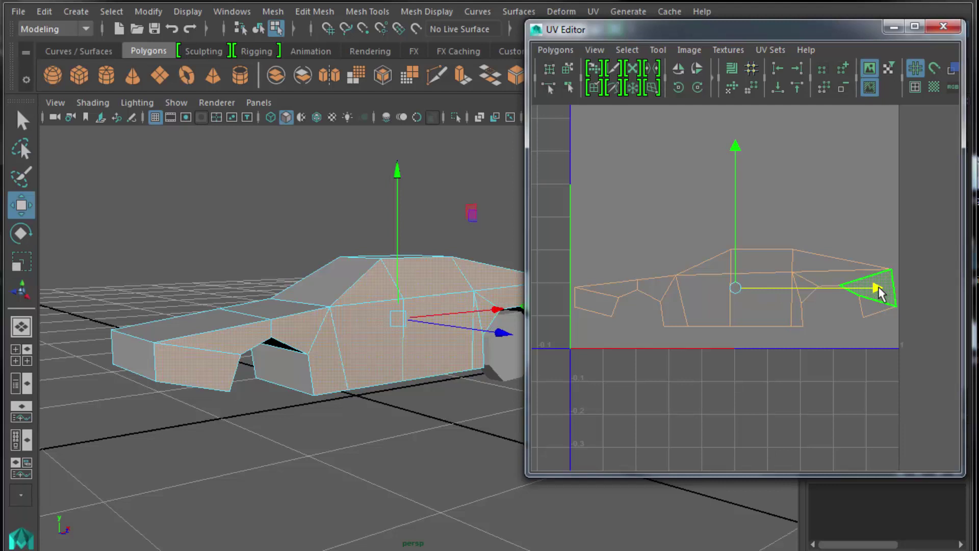
left_click_drag(875, 285, 872, 286)
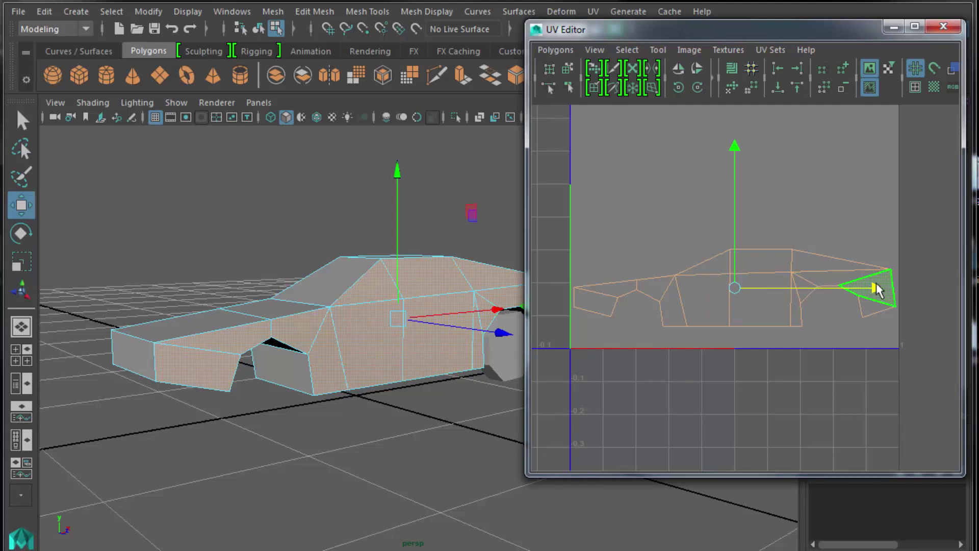
left_click(872, 220)
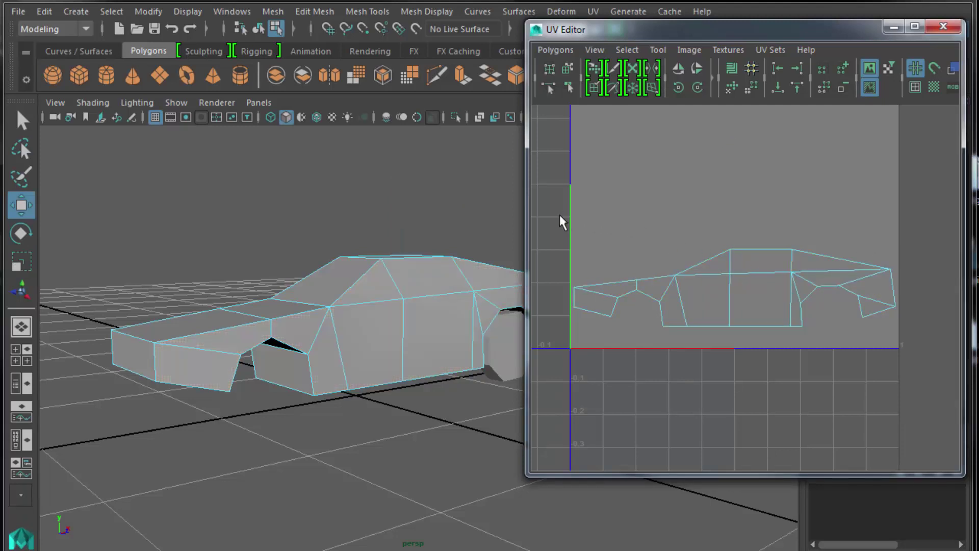
Step: Move the whole car-side UV shell down so its lower edge sits just above V 0
left_click_drag(557, 219, 935, 329)
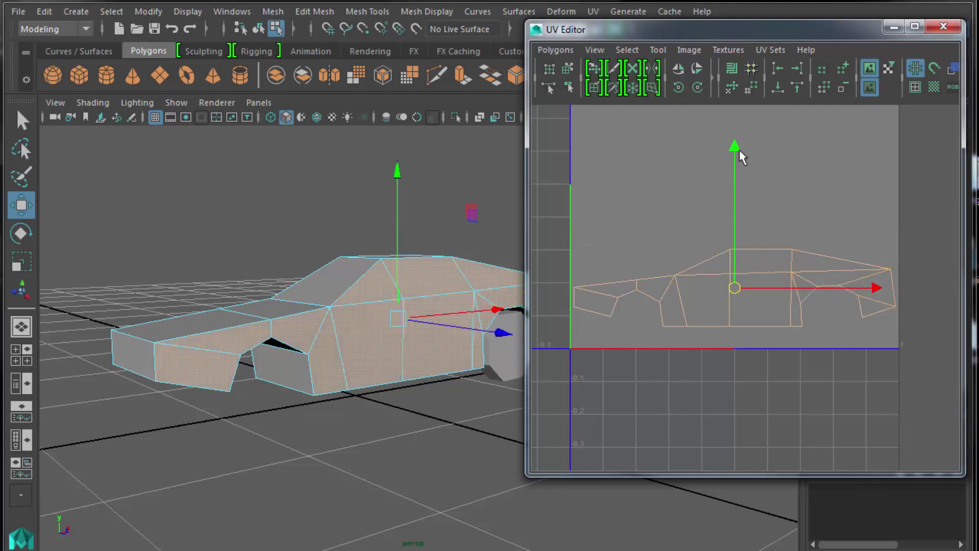
left_click_drag(734, 152, 735, 168)
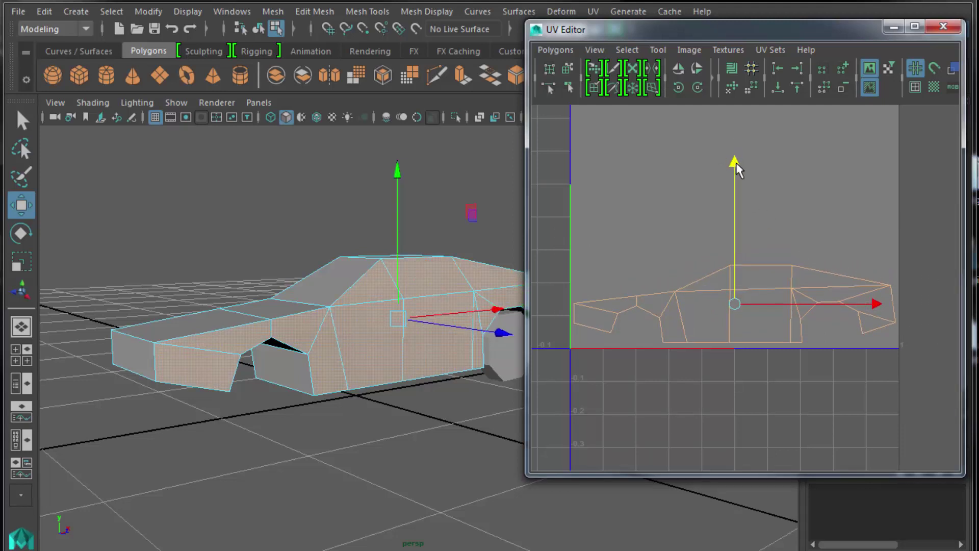
left_click(797, 388)
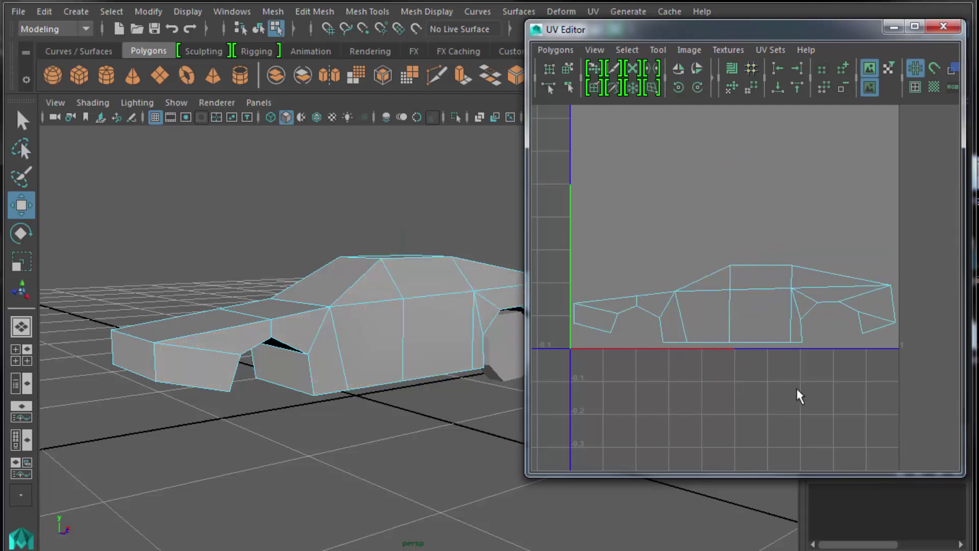
Step: Move the long top-surface UV shell down into the 0 to 1 square, directly above the car-side shell
scroll(744, 362, "down", 5)
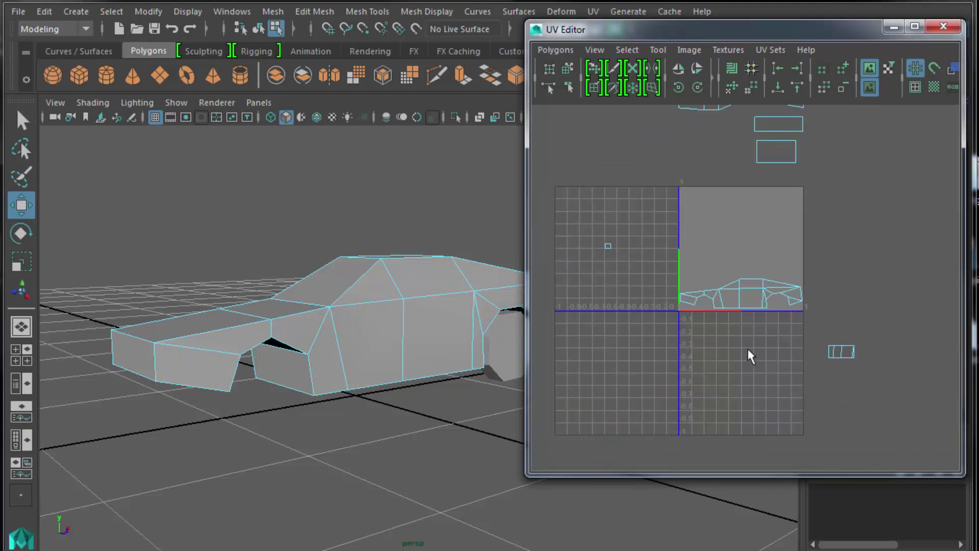
middle_click_drag(738, 262, 743, 354, "alt")
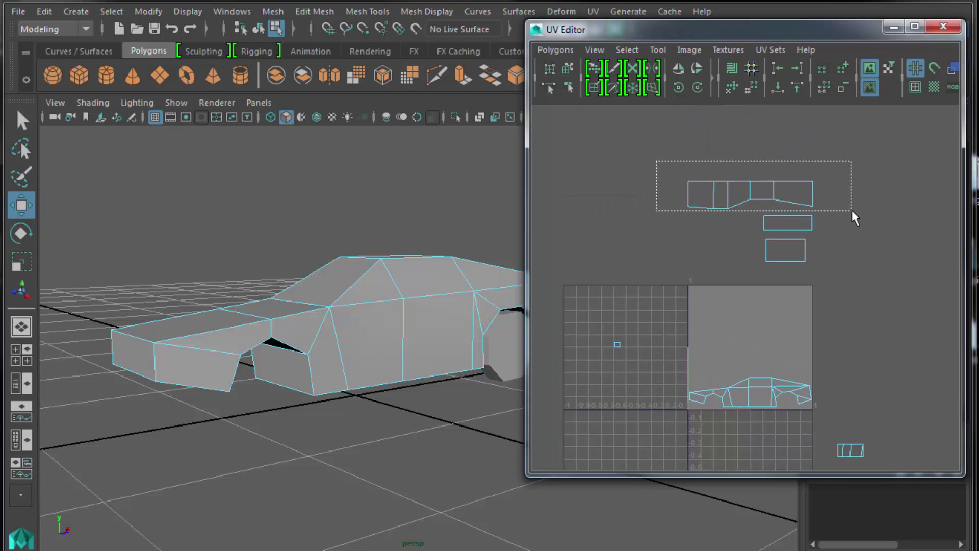
left_click_drag(852, 210, 804, 308)
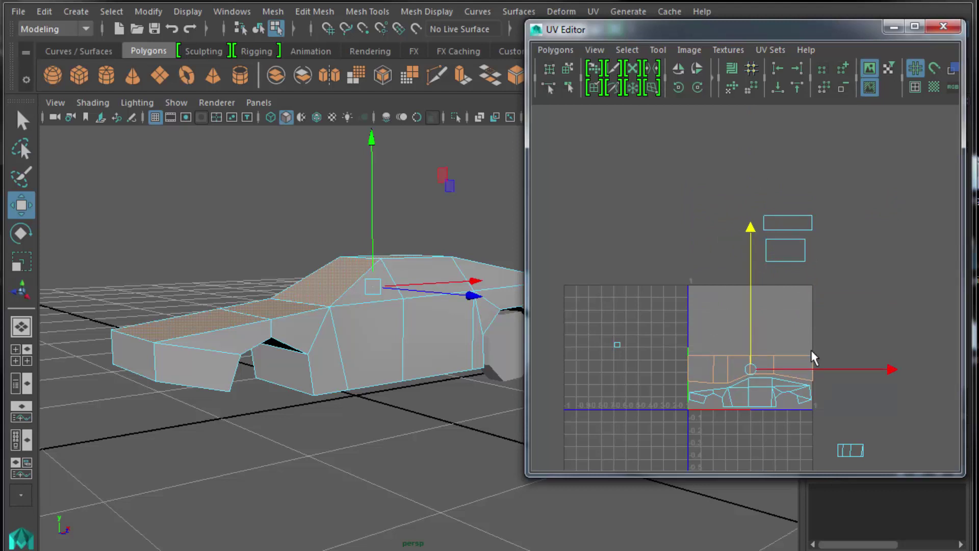
key("f")
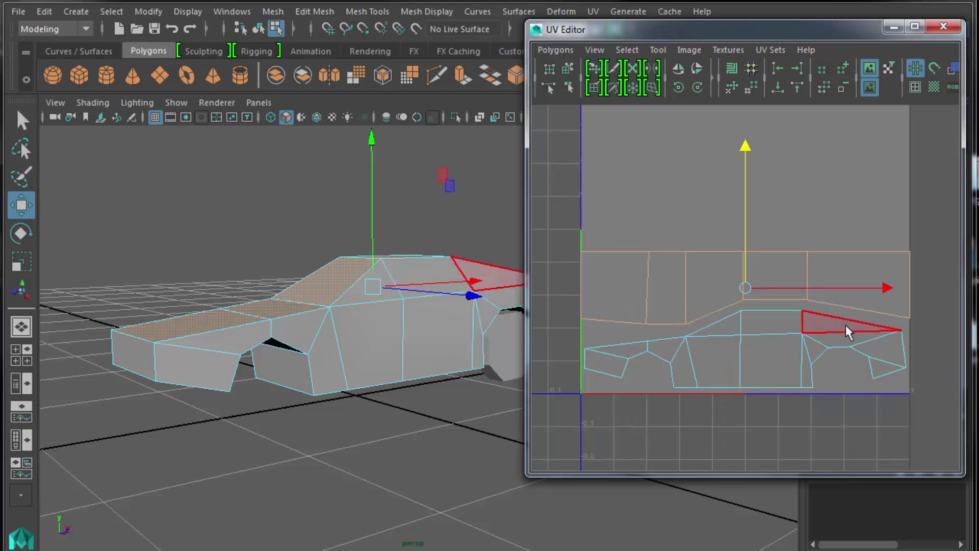
left_click(906, 201)
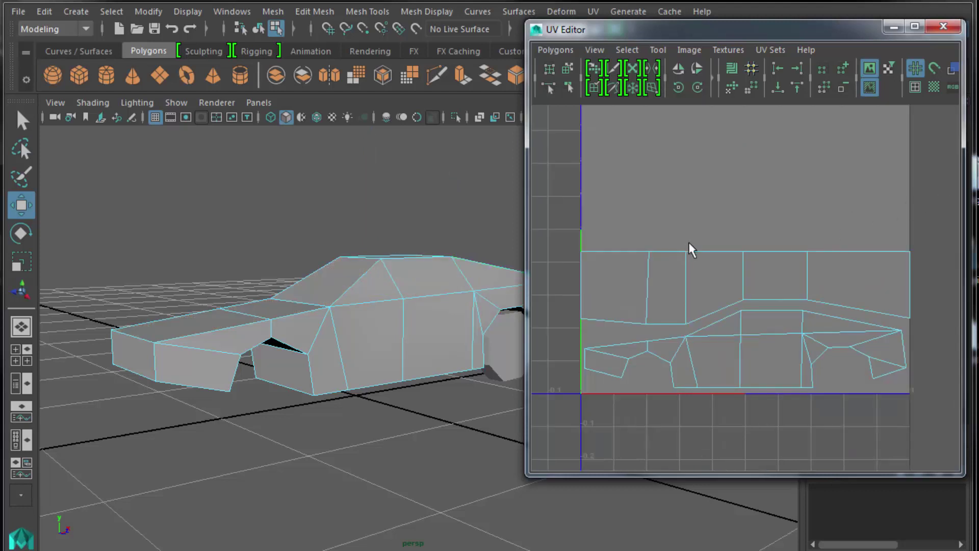
Step: Select all UVs of the top-surface shell and scale it down slightly uniformly so it fits within the 0 to 1 width
right_click_drag(693, 252, 733, 251)
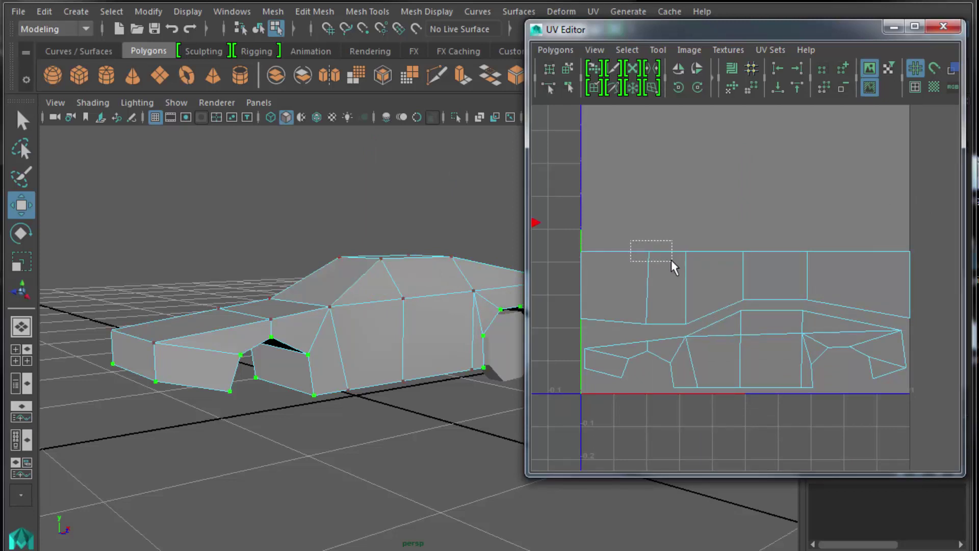
left_click_drag(671, 259, 672, 260)
key("shift+period")
key("shift+period")
key("shift+period")
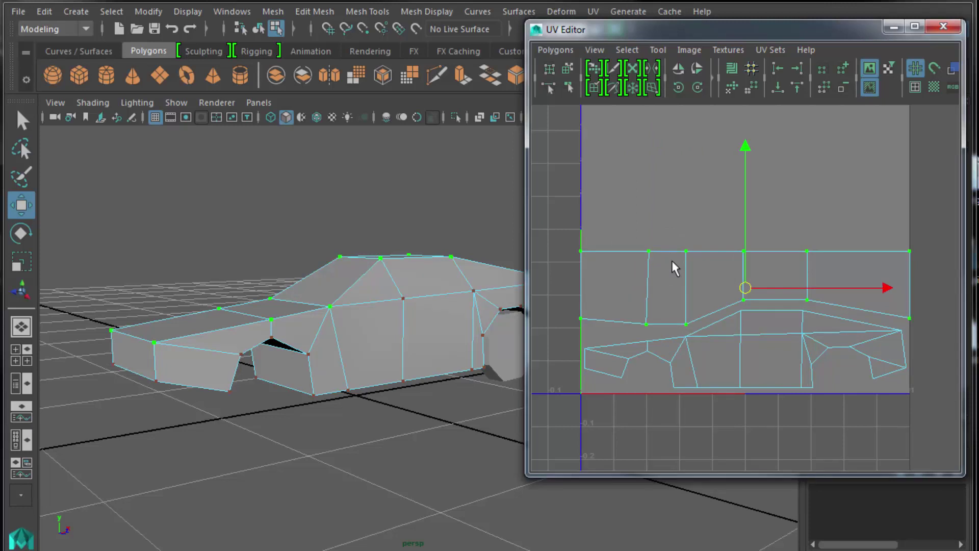
key("r")
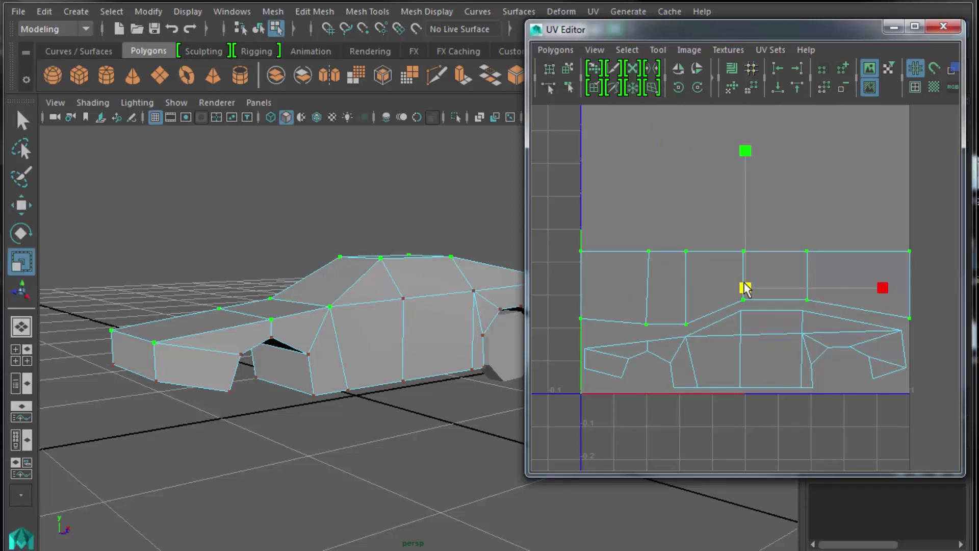
left_click_drag(748, 286, 745, 286)
left_click(558, 201)
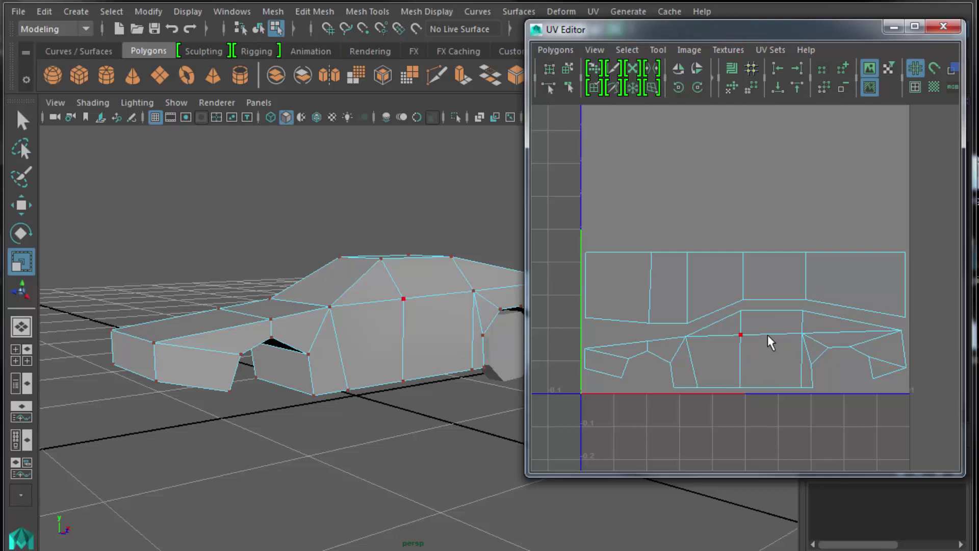
Step: Move the rear-end rectangle shell above the top-surface shell and the front-end rectangle shell into the U 0, V 1 corner of the square
scroll(767, 334, "down", 5)
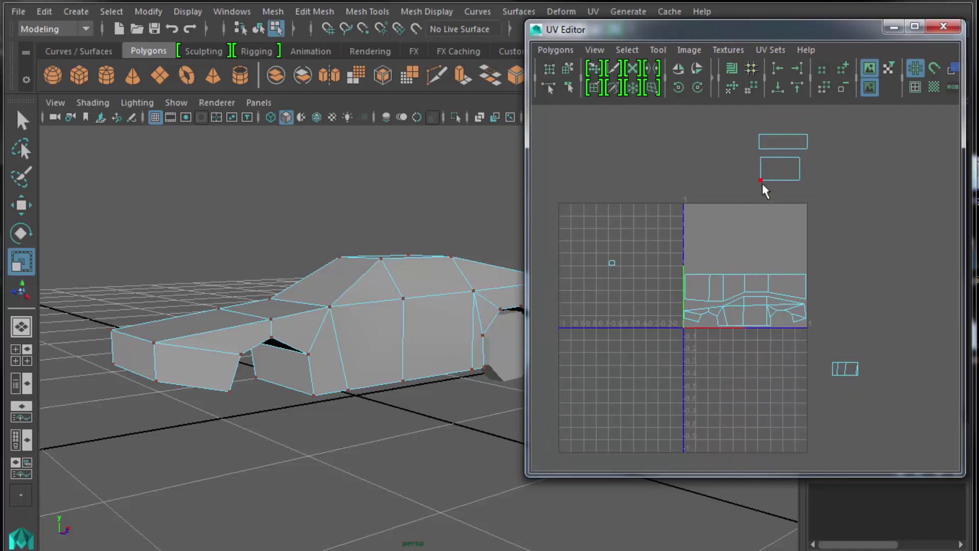
left_click_drag(755, 152, 818, 189)
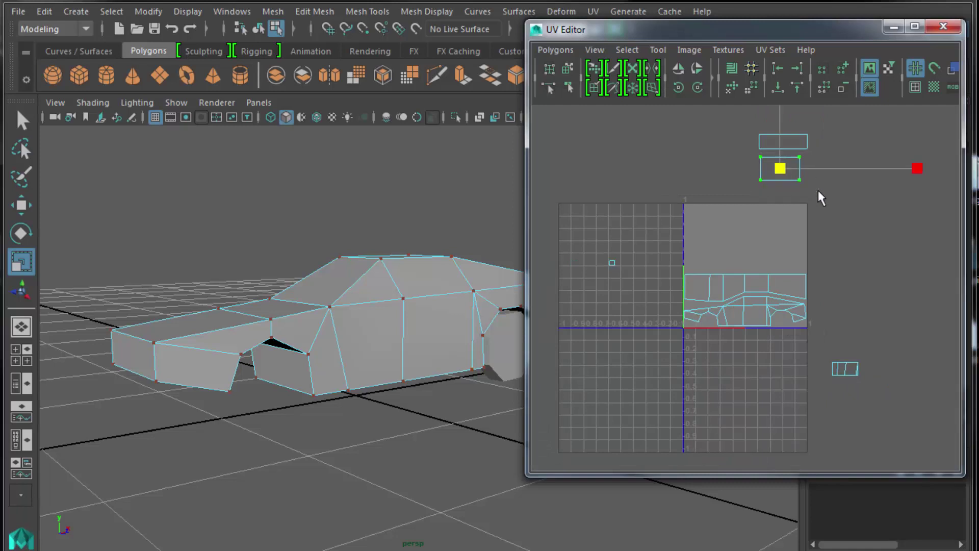
left_click_drag(464, 356, 485, 383, "alt")
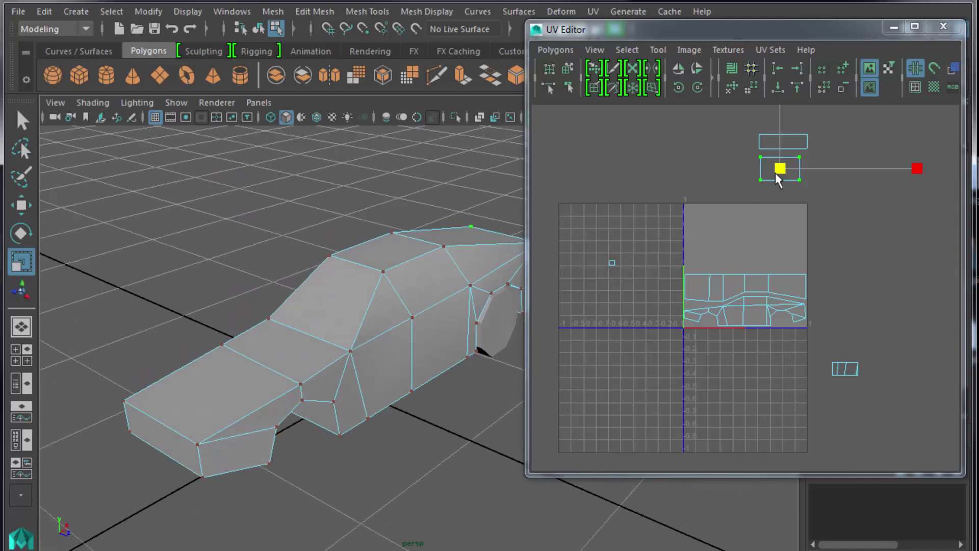
key("w")
left_click_drag(778, 171, 707, 258)
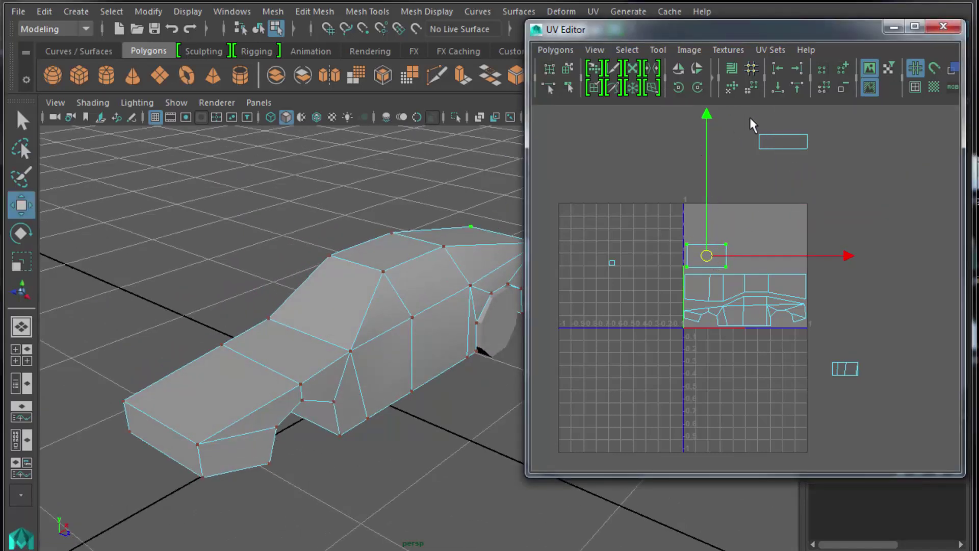
left_click_drag(751, 123, 710, 213)
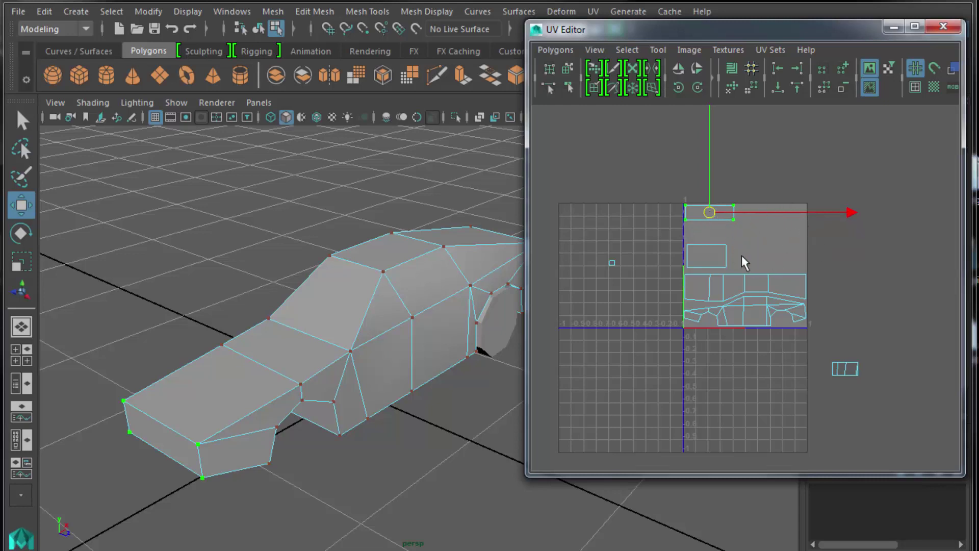
left_click(833, 264)
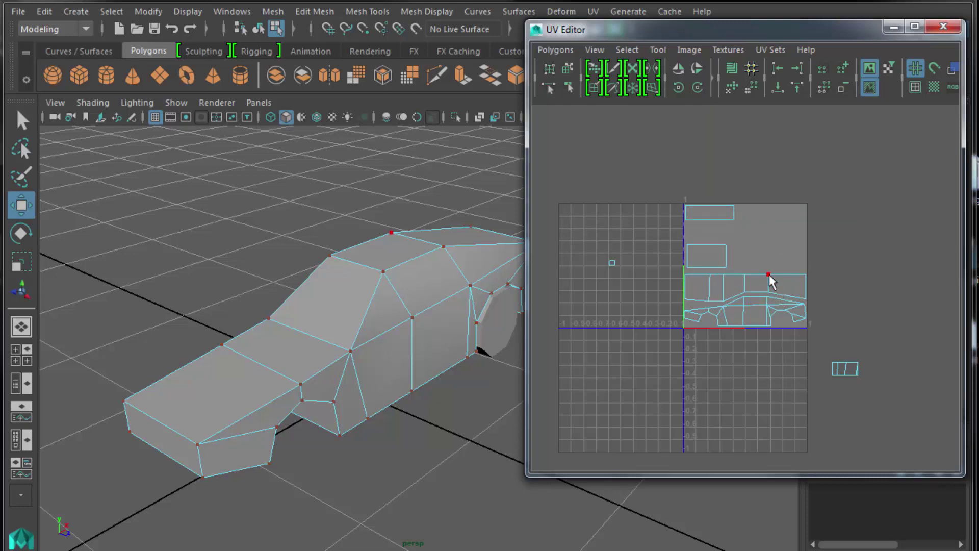
Step: Place the tiny wheel-well square shell and the underside strip shell side by side between the front-end and rear-end rectangles
left_click_drag(591, 254, 692, 235)
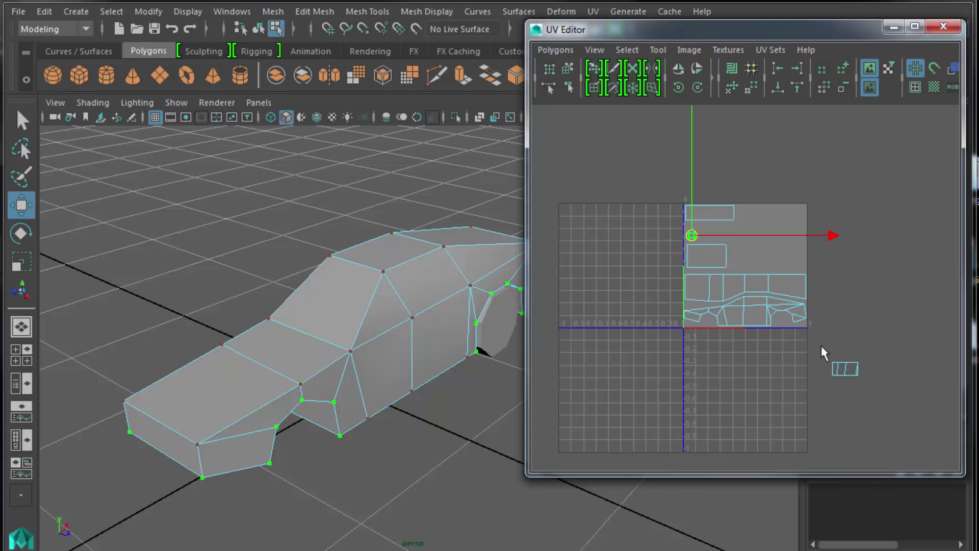
left_click_drag(822, 347, 714, 236)
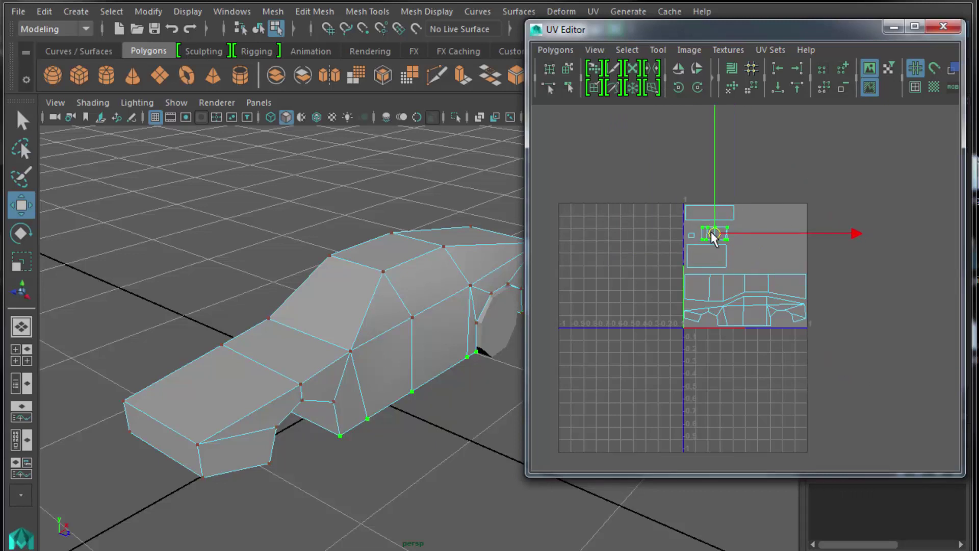
left_click(860, 276)
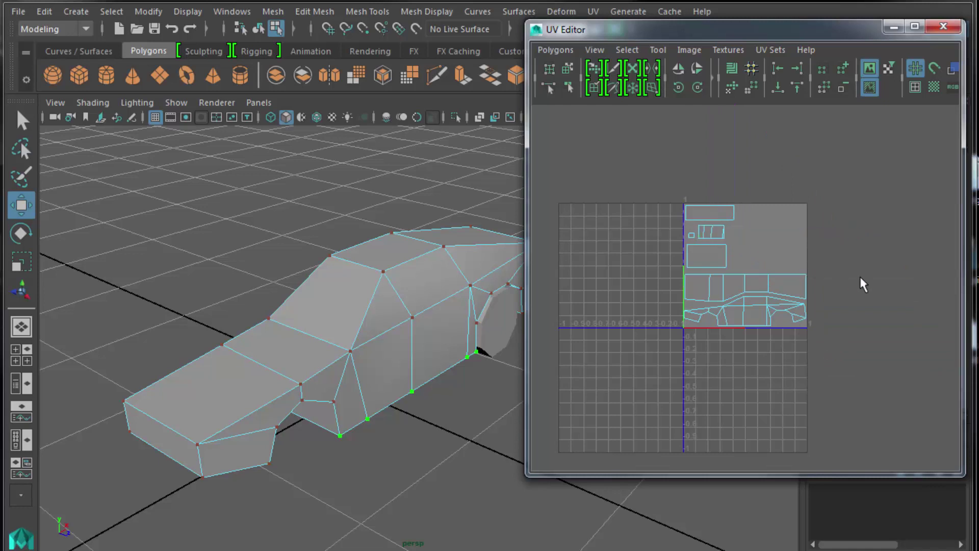
key("f")
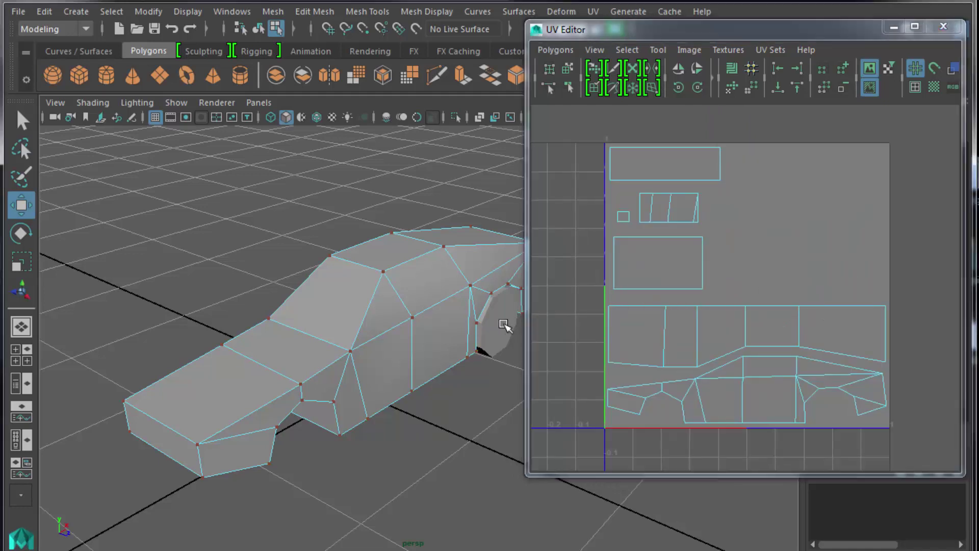
Step: Display the rear wheel's UVs in the UV Editor to examine its cap and side shells
left_click(502, 323)
left_click(411, 281)
left_click(515, 312)
left_click(493, 335)
left_click(471, 227)
left_click(507, 283)
left_click(502, 337)
left_click(502, 336)
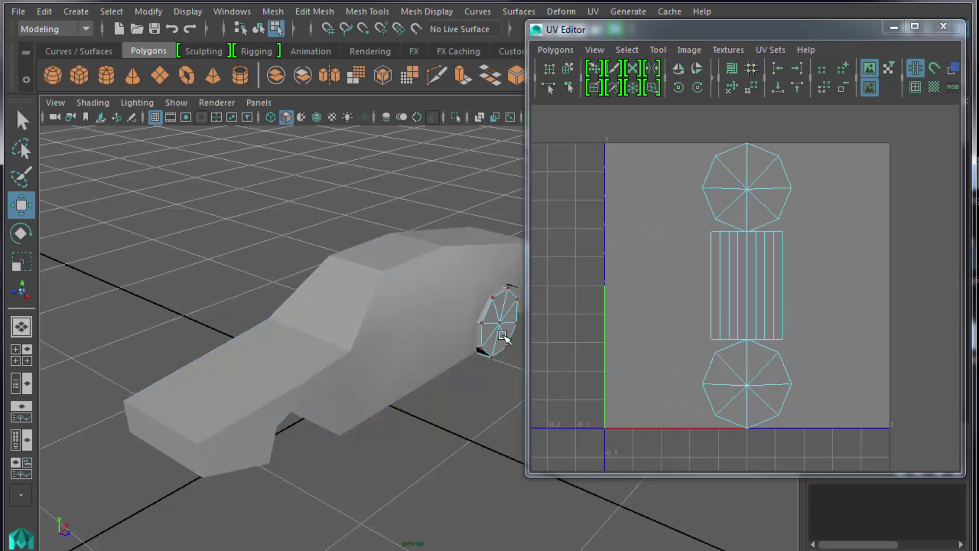
Step: Display the car body's UVs together with the rear wheel's UVs to compare the two layouts
left_click(455, 314)
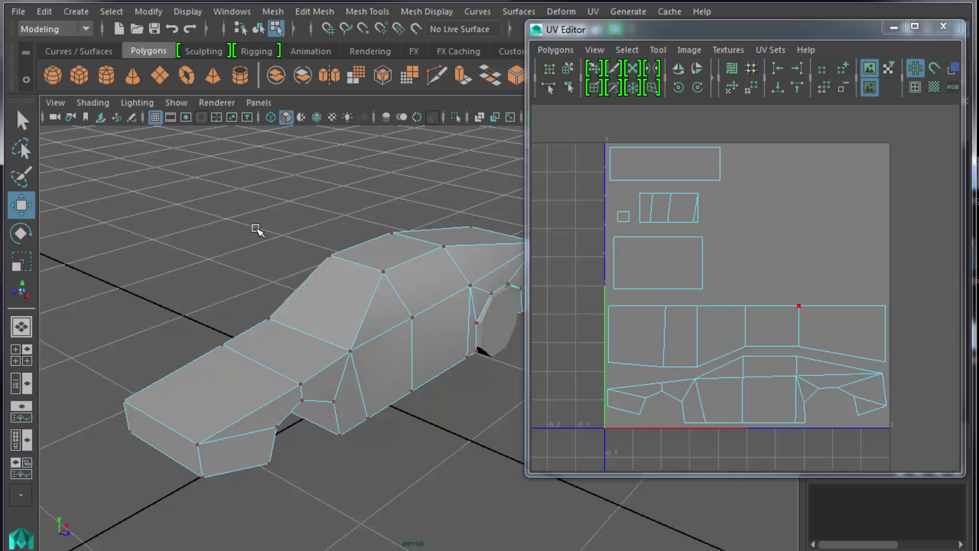
left_click(22, 121)
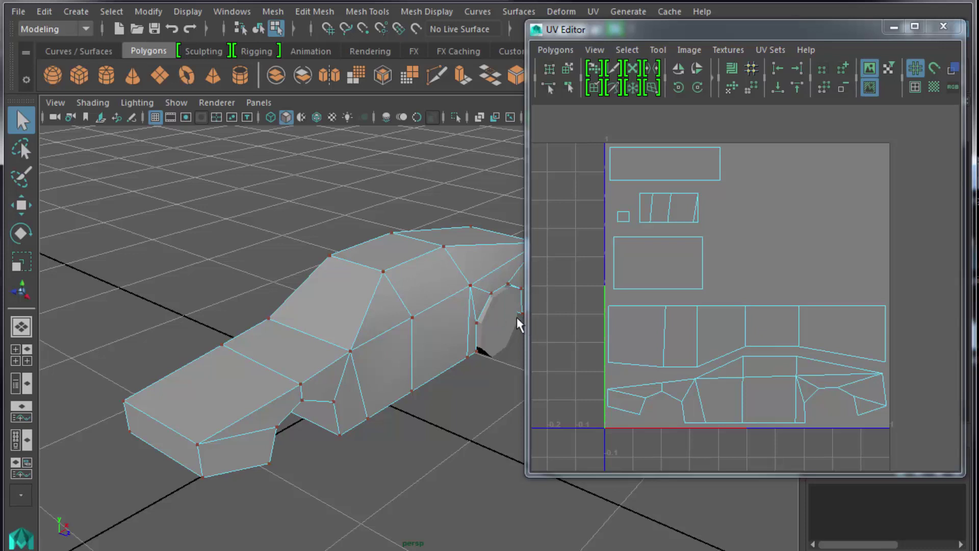
left_click(498, 326, "shift")
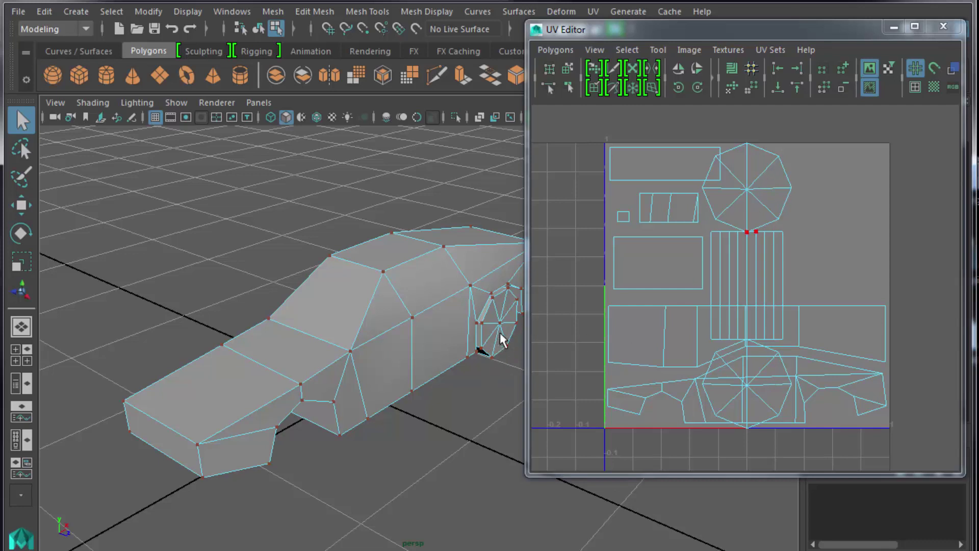
Step: Select the rear wheel in object mode, shift the UV Editor aside, and open the Planar mapping options
right_click_drag(501, 340, 550, 309)
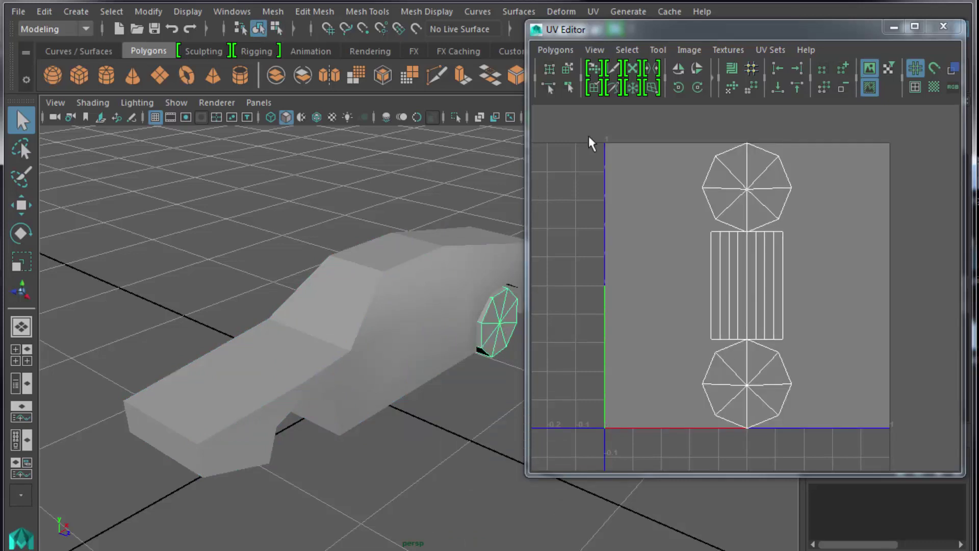
left_click_drag(728, 25, 812, 48)
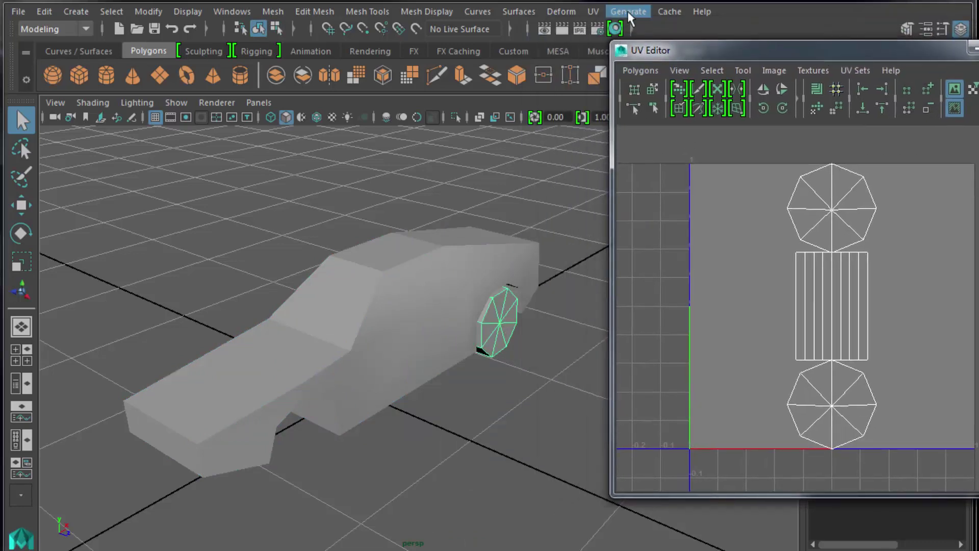
left_click(593, 11)
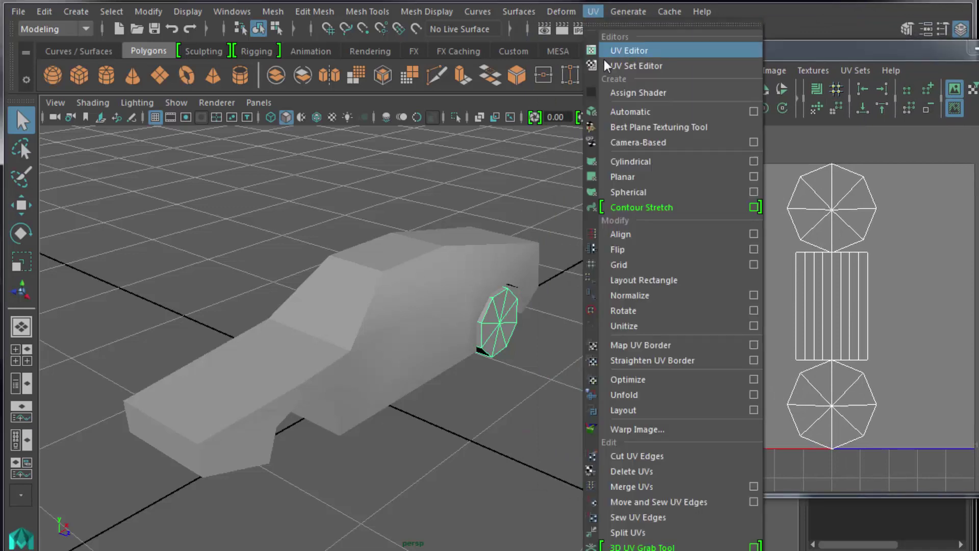
left_click(752, 176)
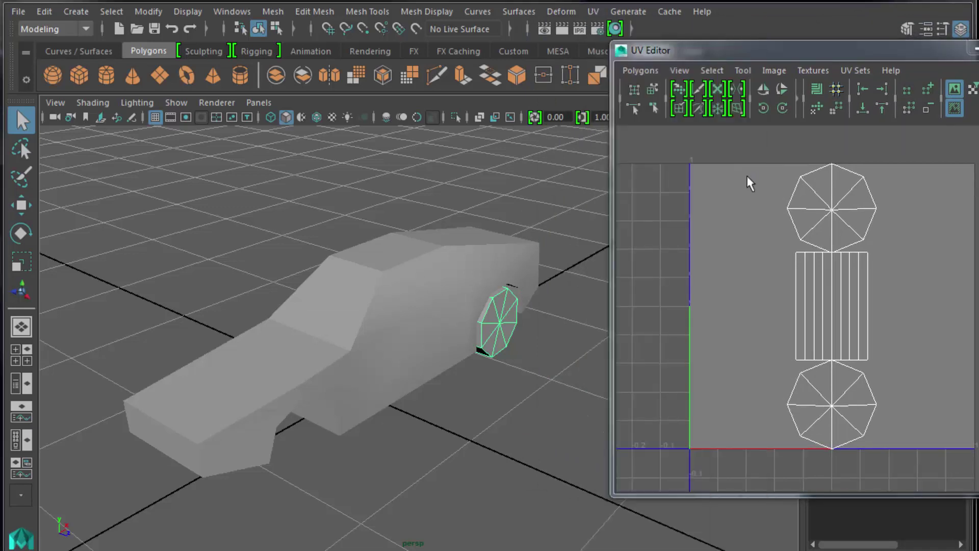
left_click_drag(470, 414, 487, 436, "alt")
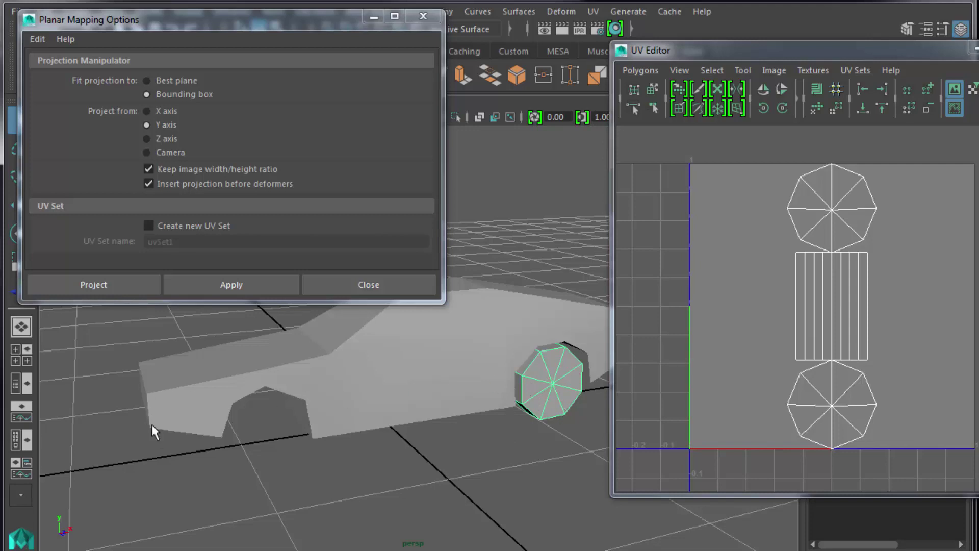
Step: Apply a planar UV projection from the X axis to the rear wheel
left_click(543, 327)
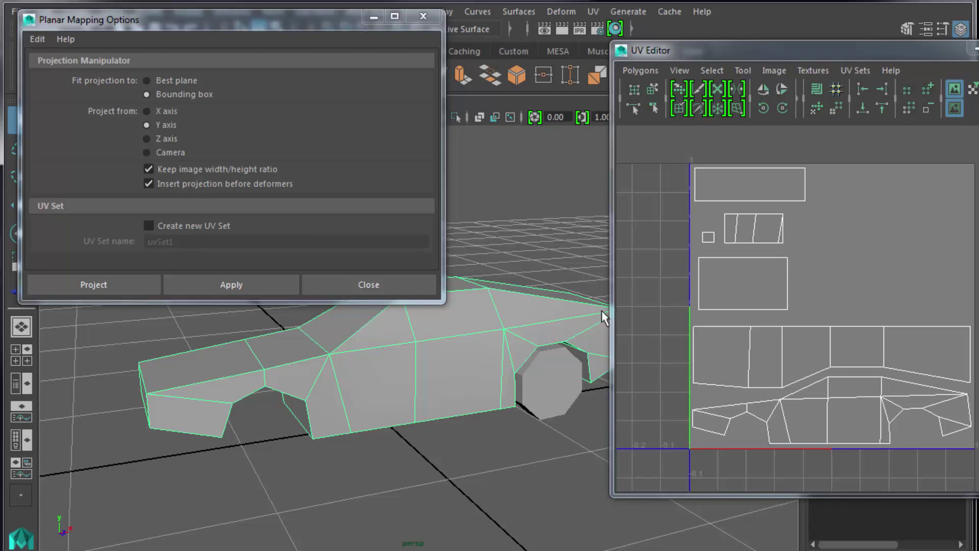
left_click(575, 388)
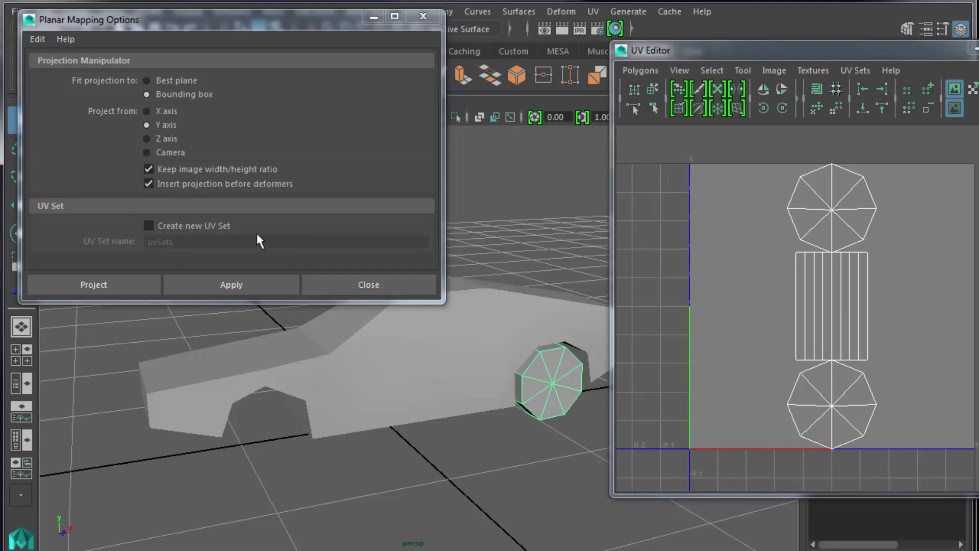
left_click(146, 112)
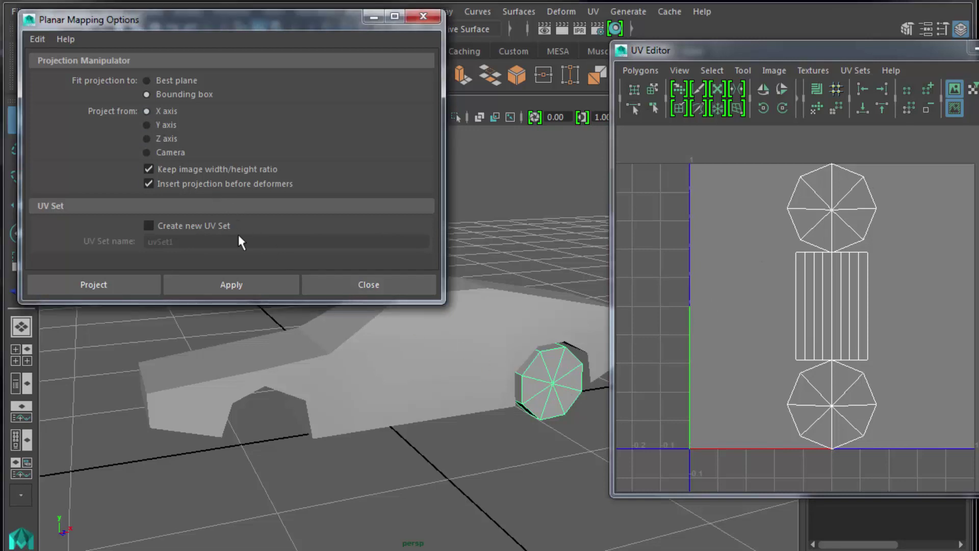
left_click(262, 283)
Step: Apply a planar UV projection from the Z axis to the rear wheel and uniformly scale its UVs to about a quarter size
left_click(148, 140)
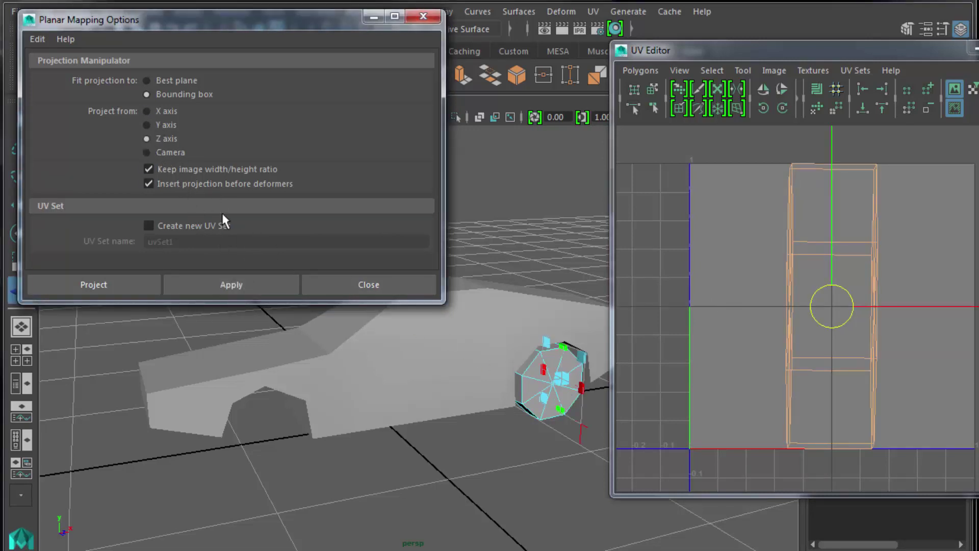
left_click(260, 284)
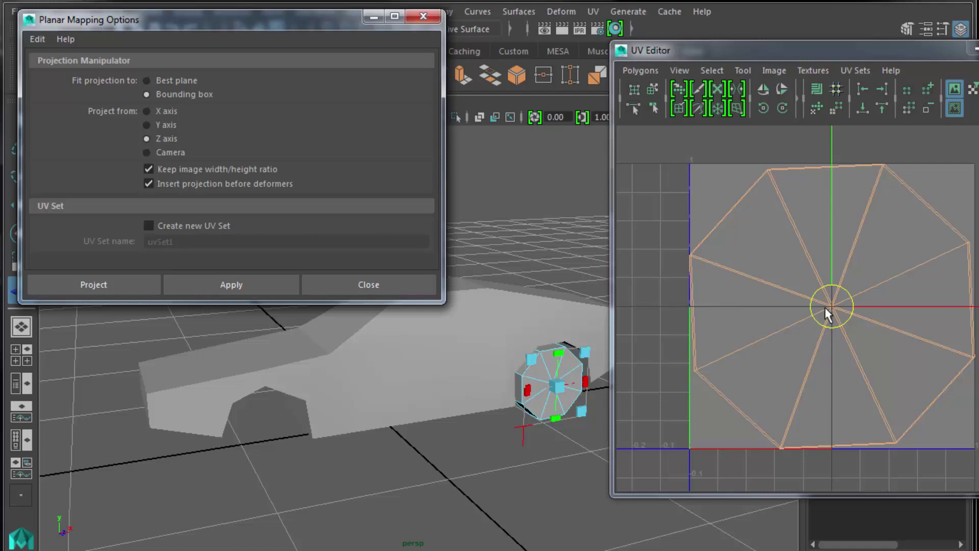
key("r")
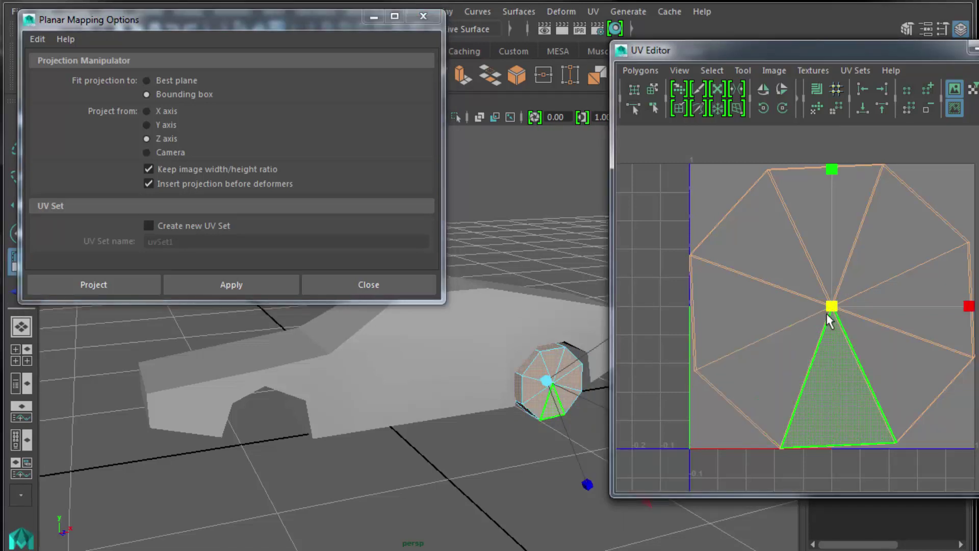
left_click_drag(832, 307, 726, 363)
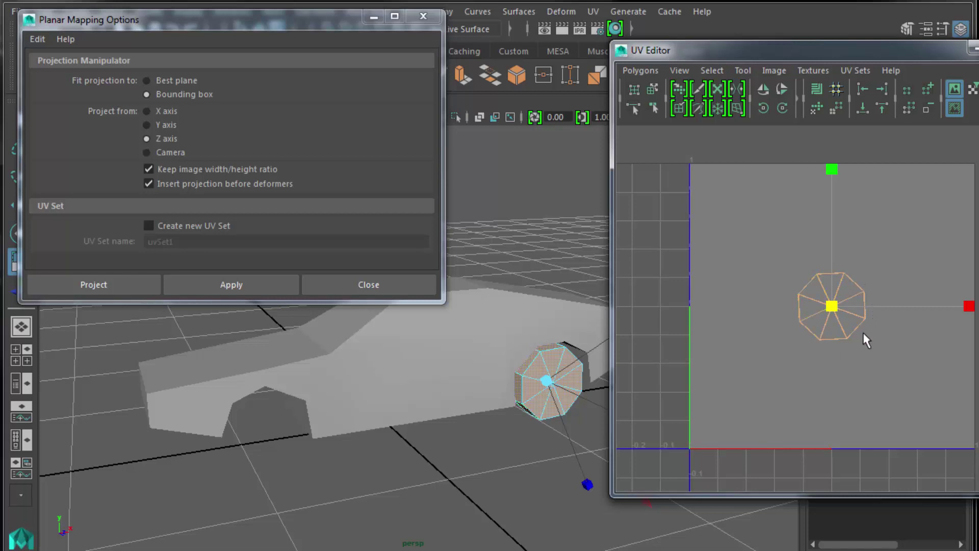
Step: Select the rear wheel's side faces and examine them from several angles to see where they fall in the UV layout
left_click(526, 370)
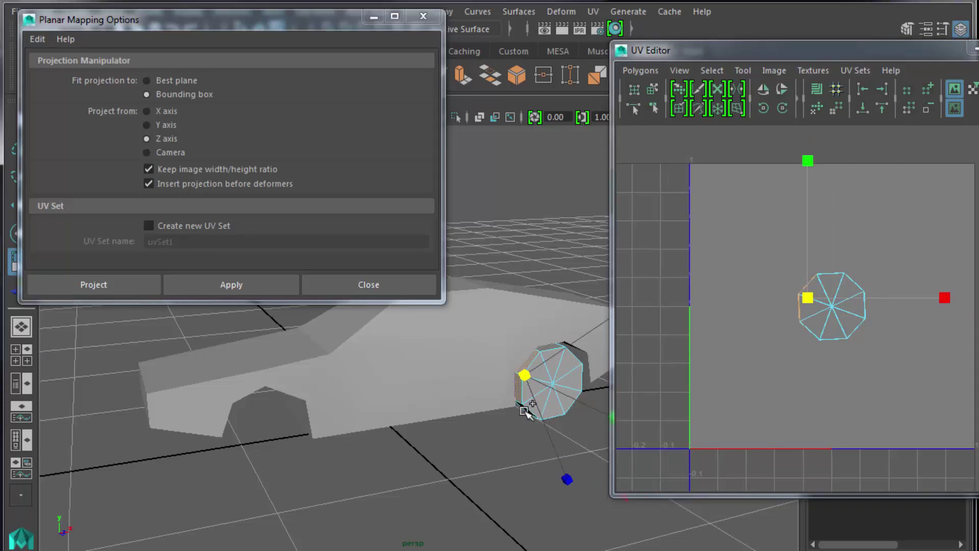
left_click_drag(533, 406, 467, 359)
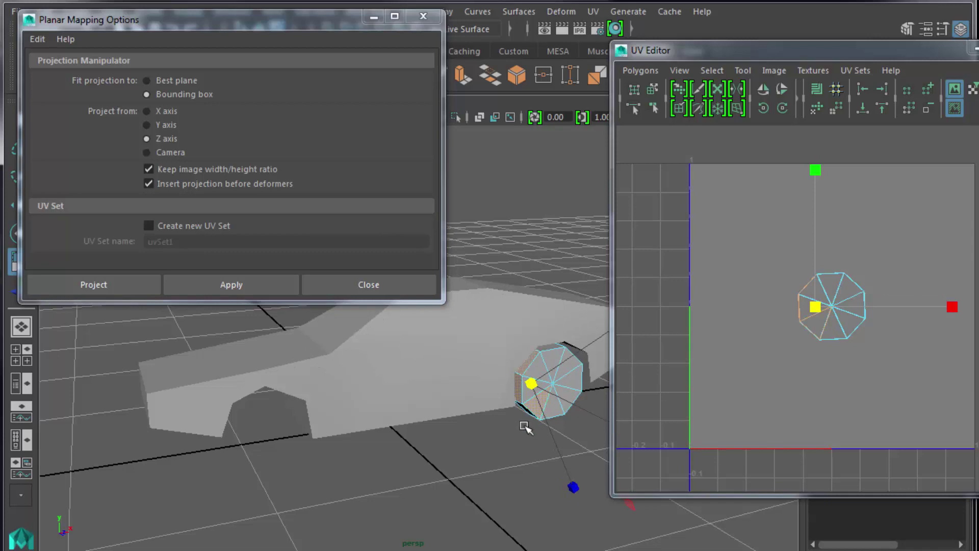
left_click_drag(522, 421, 525, 406, "alt")
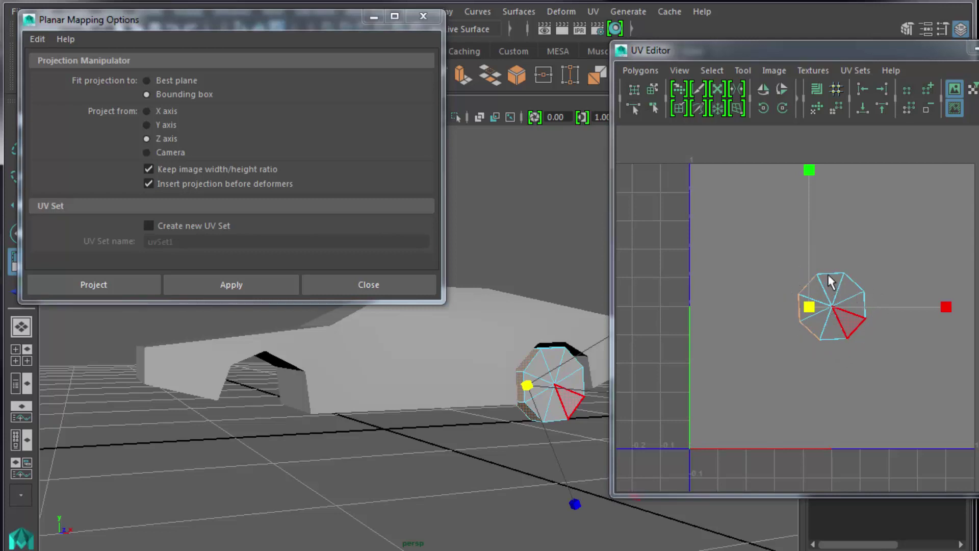
left_click(551, 365)
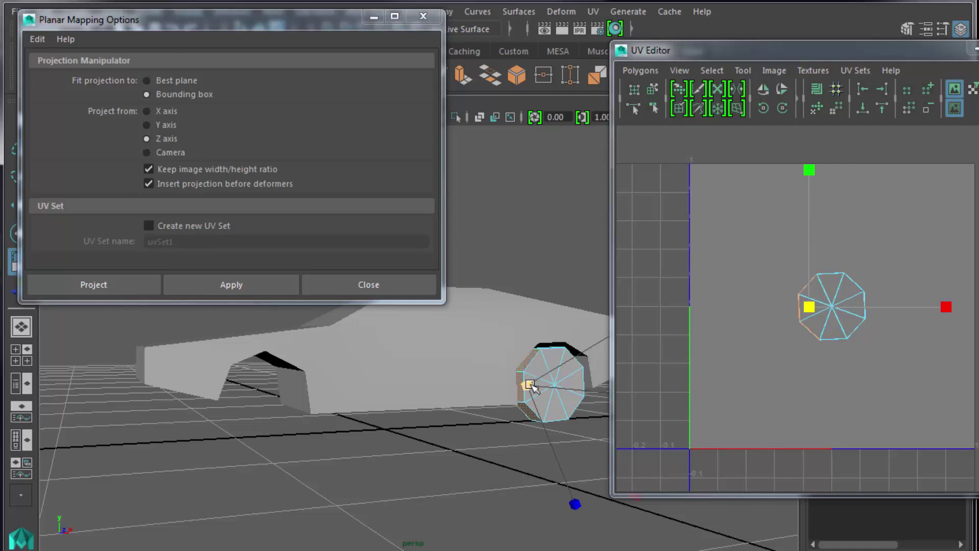
key("f")
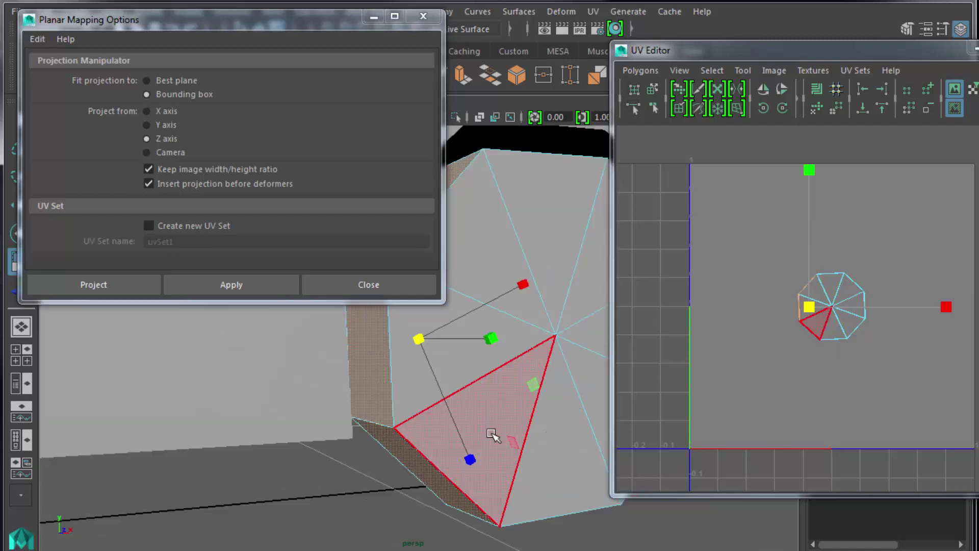
left_click_drag(493, 436, 513, 406, "alt")
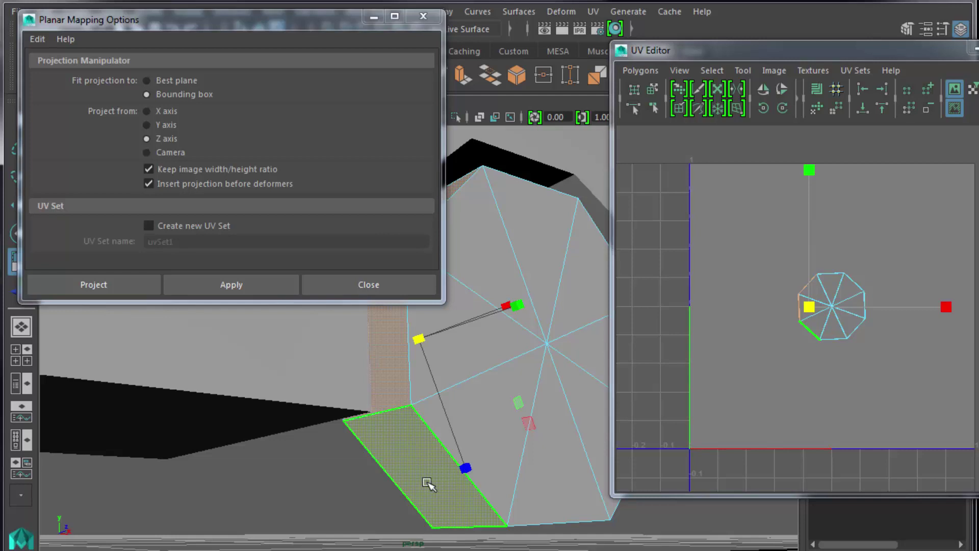
mouse_move(429, 484)
left_mouse_down("alt")
mouse_move(431, 465)
mouse_move(414, 485)
left_mouse_up("alt")
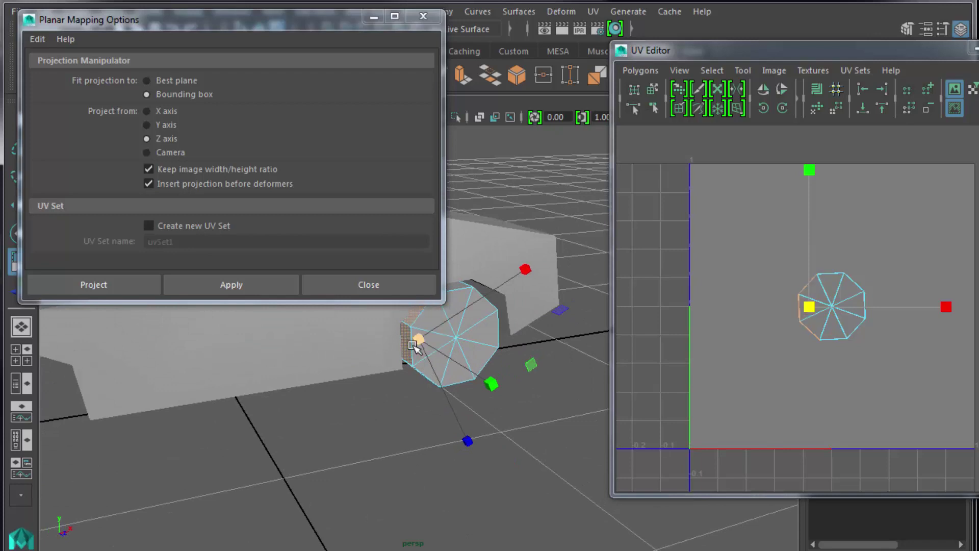
left_click_drag(439, 394, 425, 364, "alt")
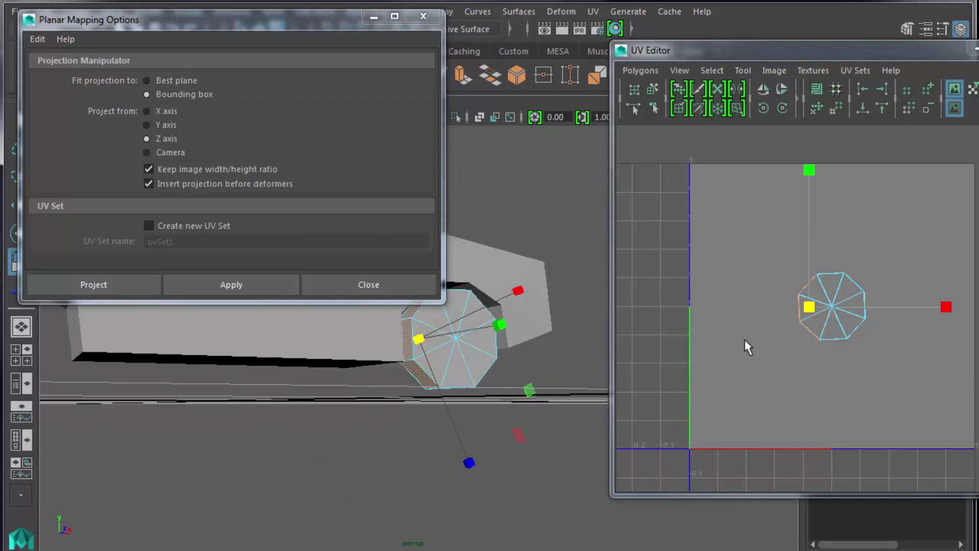
Step: Select the wheel's entire UV shell, enlarge it slightly, and move it toward the upper-right corner of the 0 to 1 square
right_click_drag(831, 302, 800, 289)
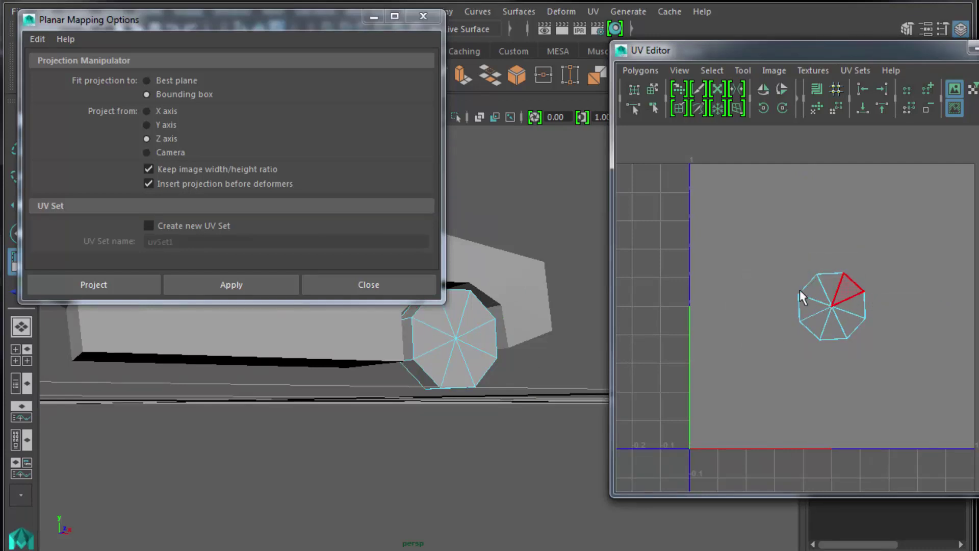
left_click_drag(776, 263, 889, 338)
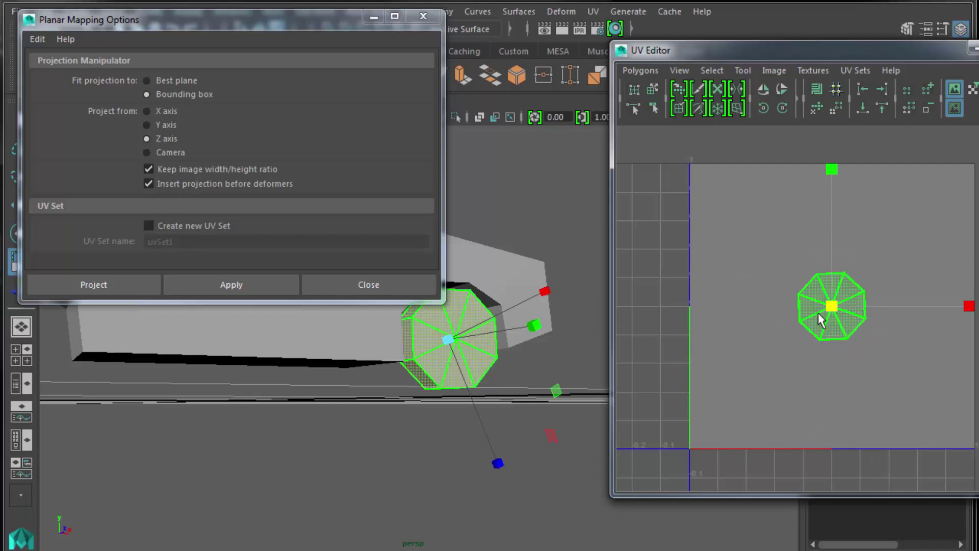
left_click_drag(830, 308, 882, 255)
key("w")
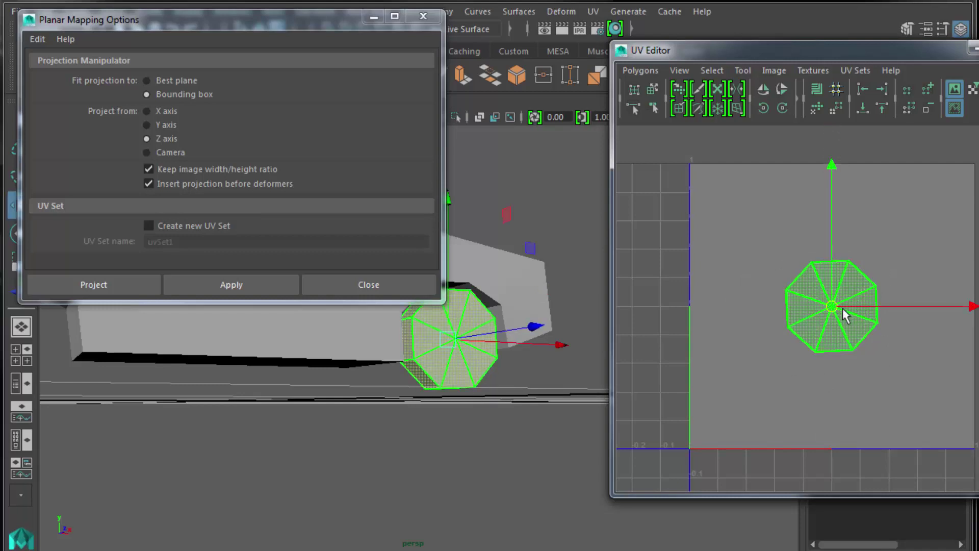
left_click_drag(831, 307, 913, 234)
Step: Show the car body's UVs alongside the wheel's, then enlarge the wheel shell to fill the empty area above the body's long shells
left_click(544, 308, "shift")
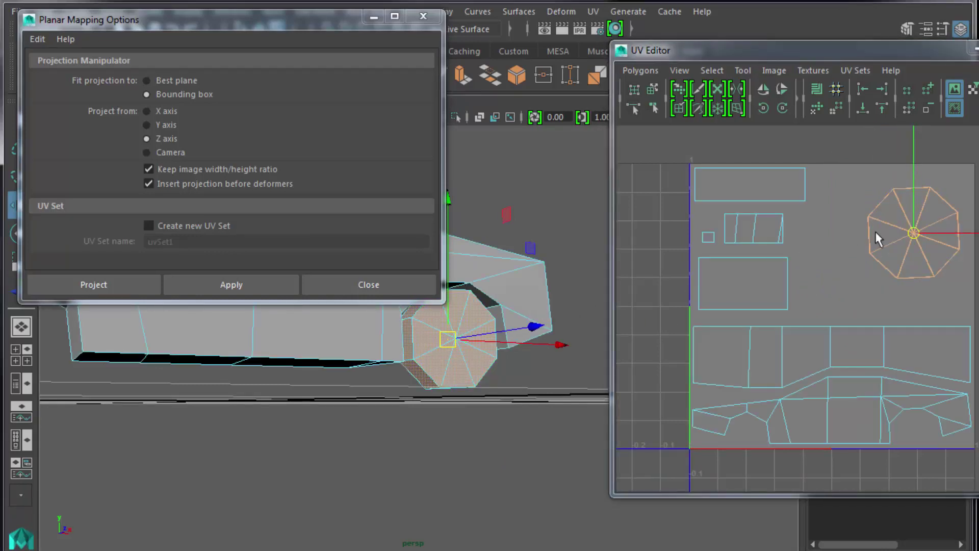
left_click(913, 234)
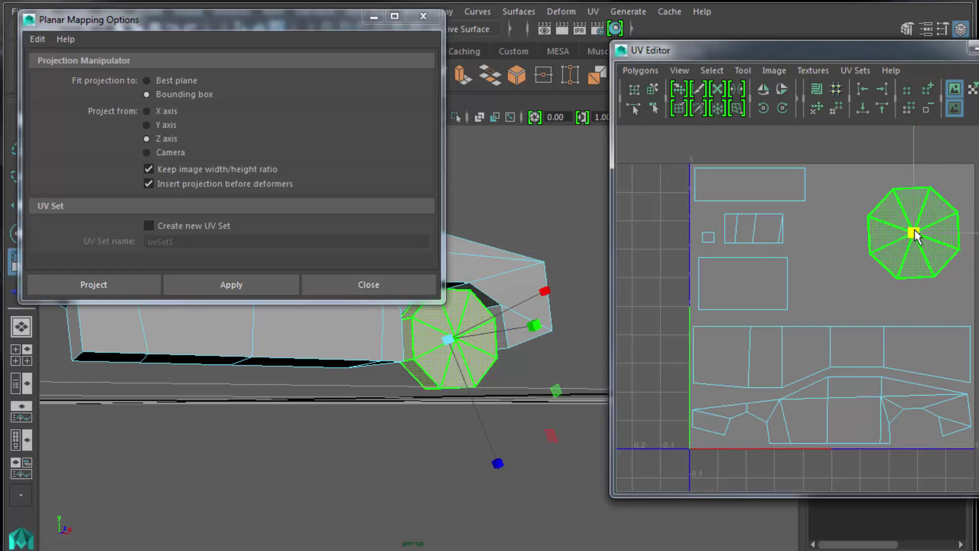
left_click_drag(915, 232, 978, 163)
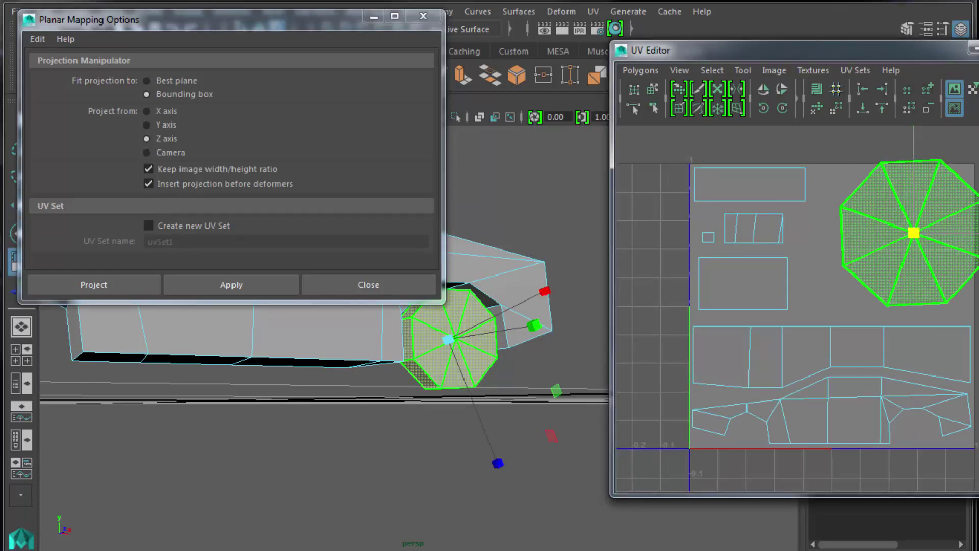
key("w")
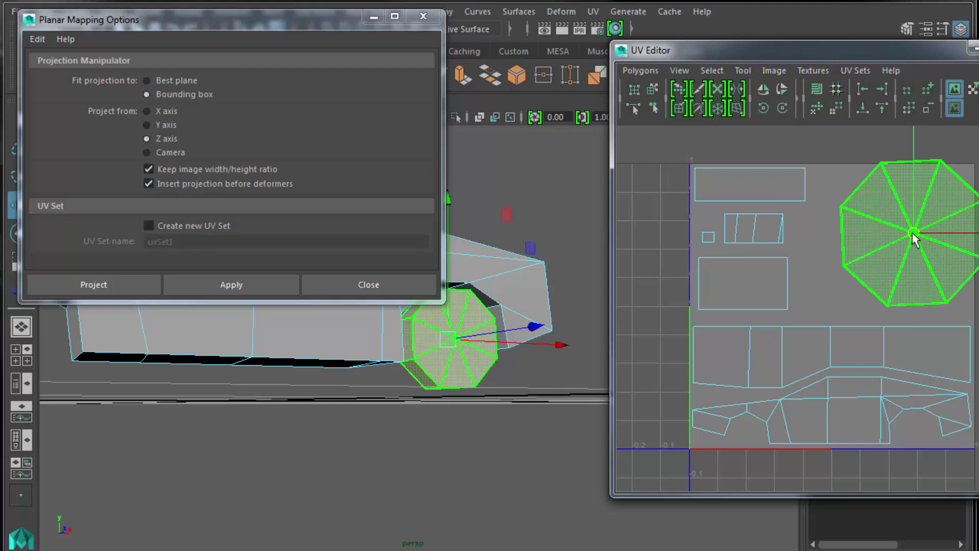
left_click_drag(913, 235, 890, 246)
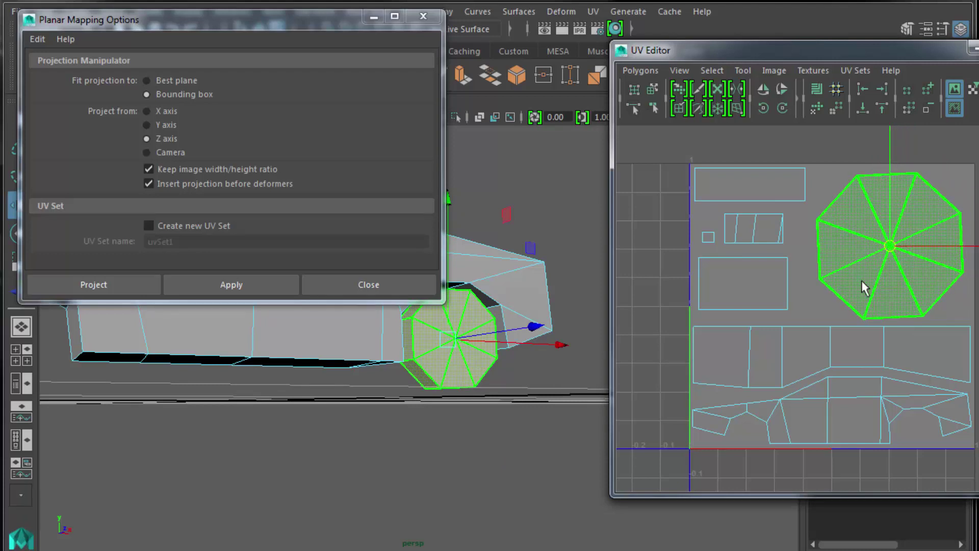
Step: Slightly enlarge the rectangular shell above the body's long strip and shift the uppermost rectangle inward from the 0 to 1 square's edges
left_click(784, 302)
key("r")
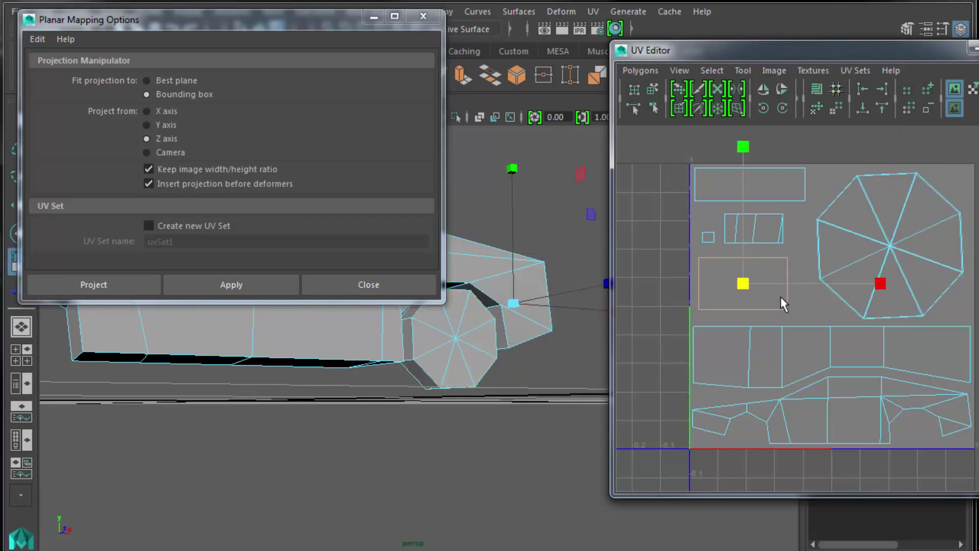
mouse_move(744, 284)
left_mouse_down()
mouse_move(760, 276)
mouse_move(752, 287)
left_mouse_up()
key("w")
left_click(732, 189)
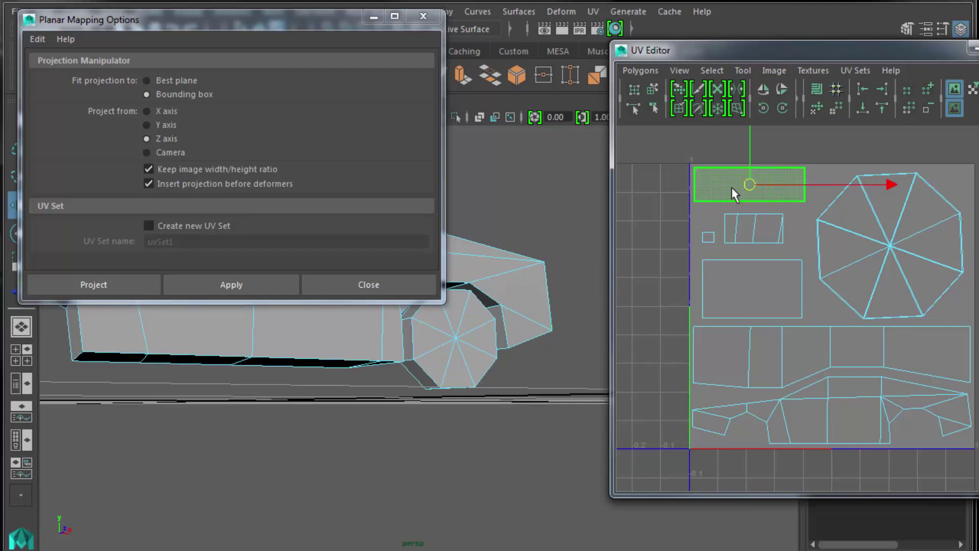
left_click_drag(752, 179, 757, 186)
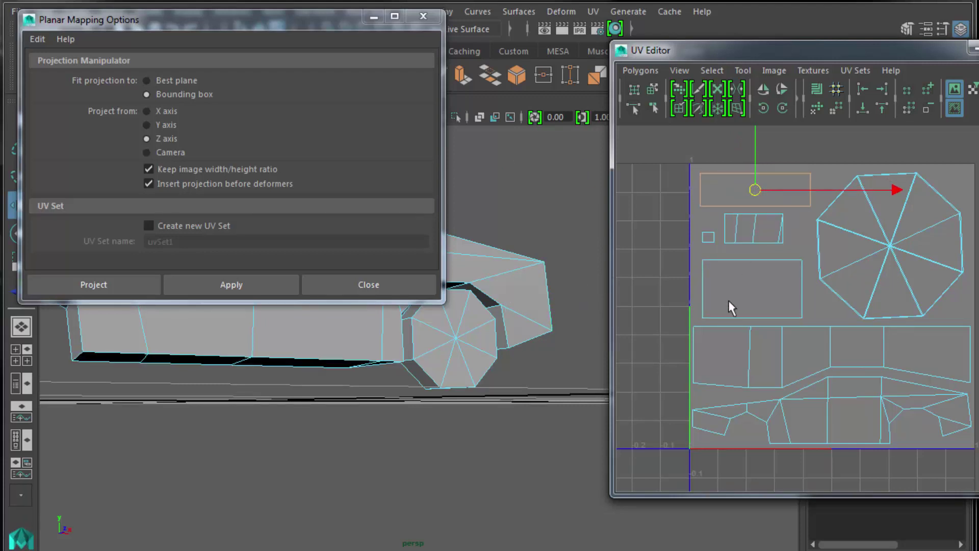
left_click(649, 425)
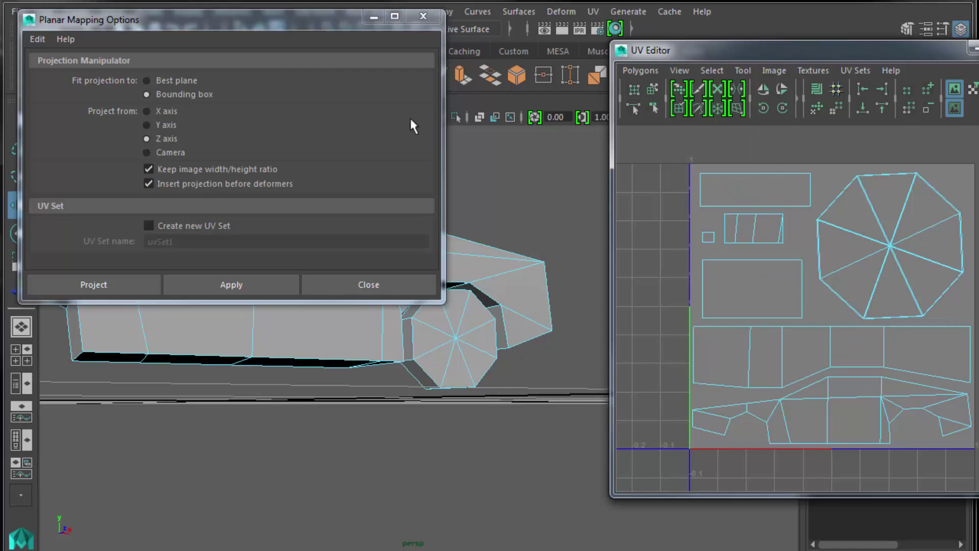
Step: Close the Planar Mapping Options and select the car's front face to check which UV shell it uses
left_click(418, 20)
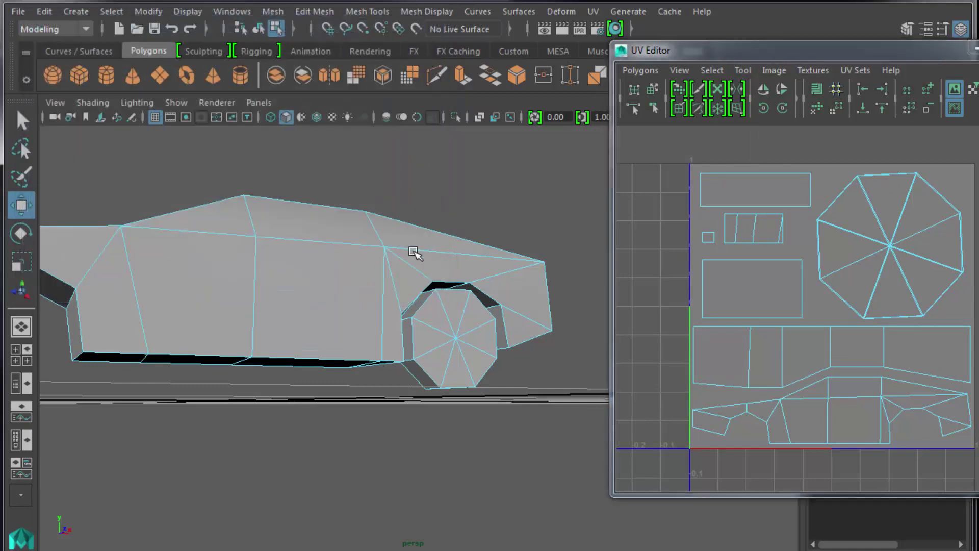
key("[")
left_click_drag(400, 307, 474, 375, "alt")
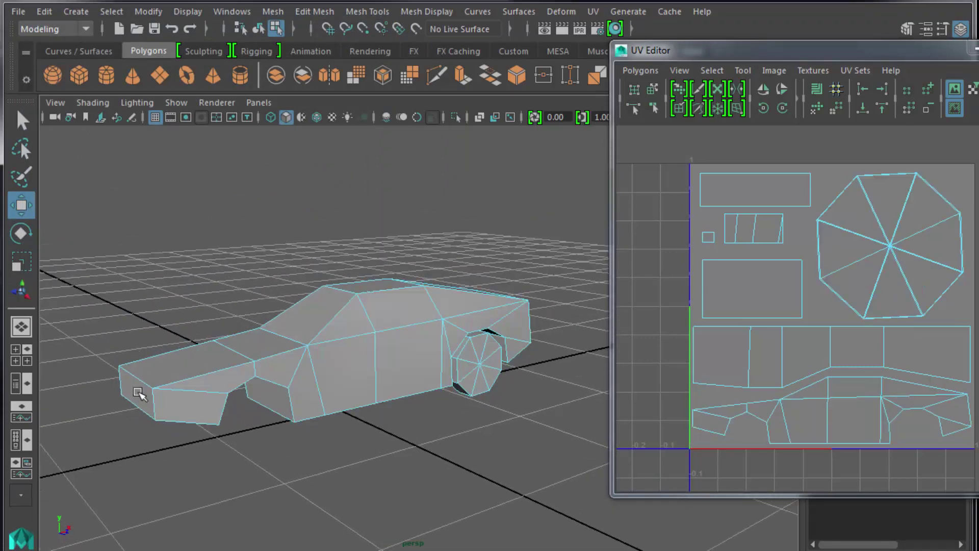
left_click(139, 392)
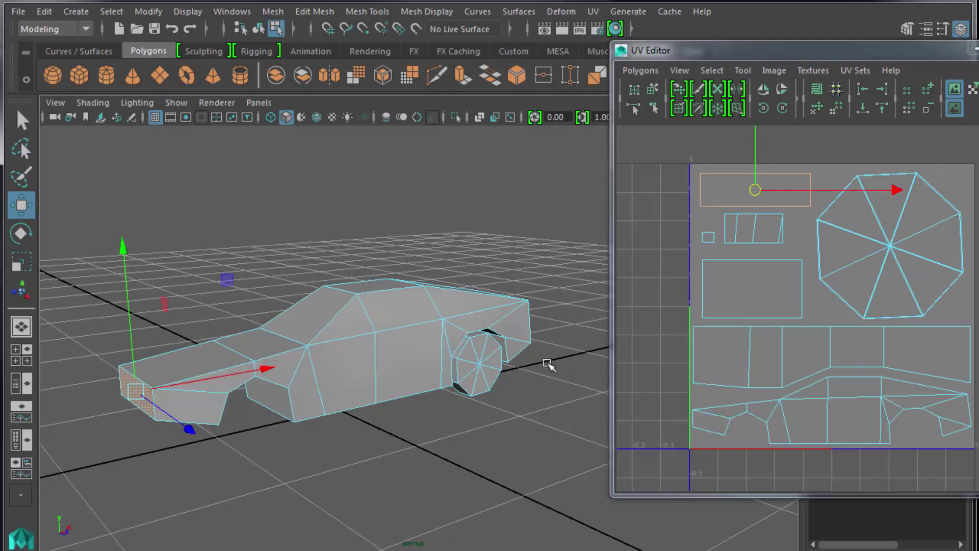
left_click(548, 365)
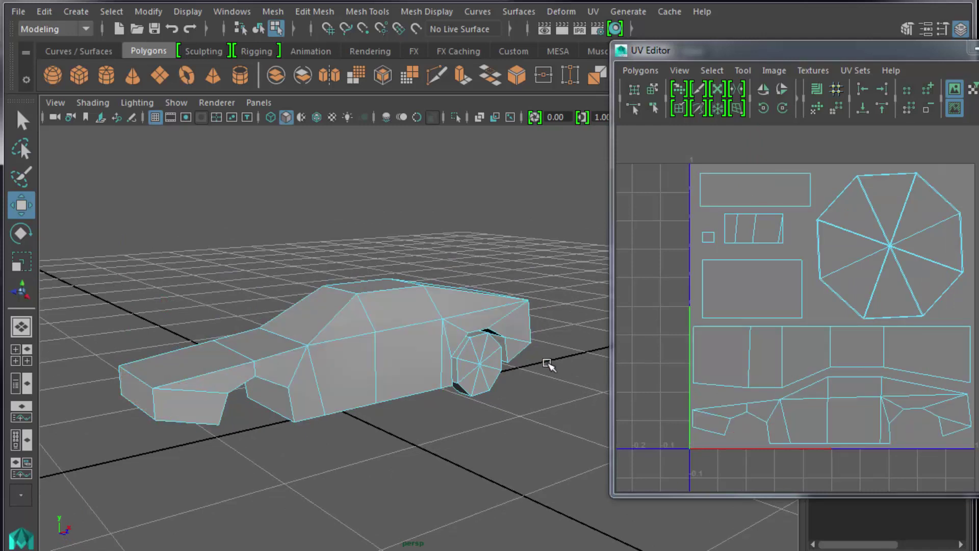
Step: Save the scene with Save As as a Maya ASCII file in the CSCI_281_Sorting_UVs folder, then return to object mode
left_click(17, 11)
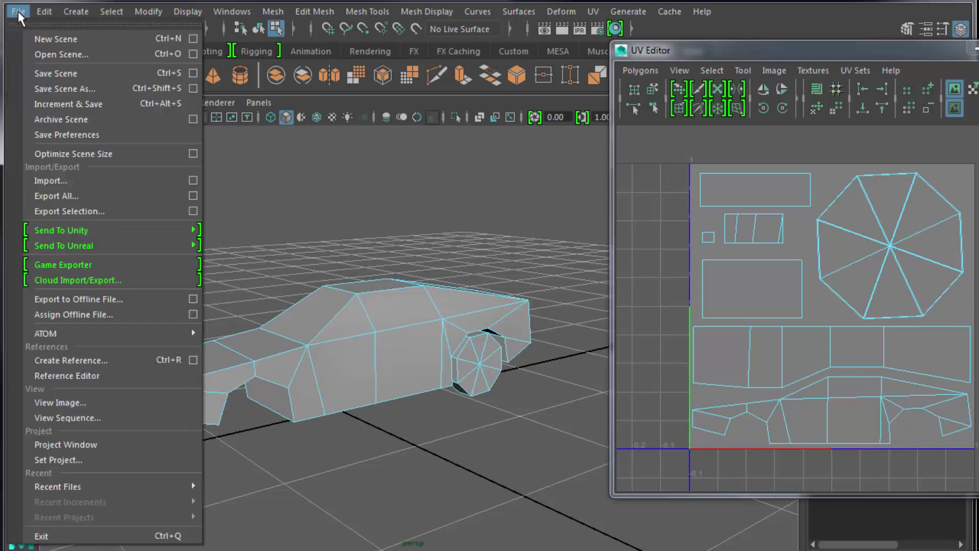
left_click(65, 86)
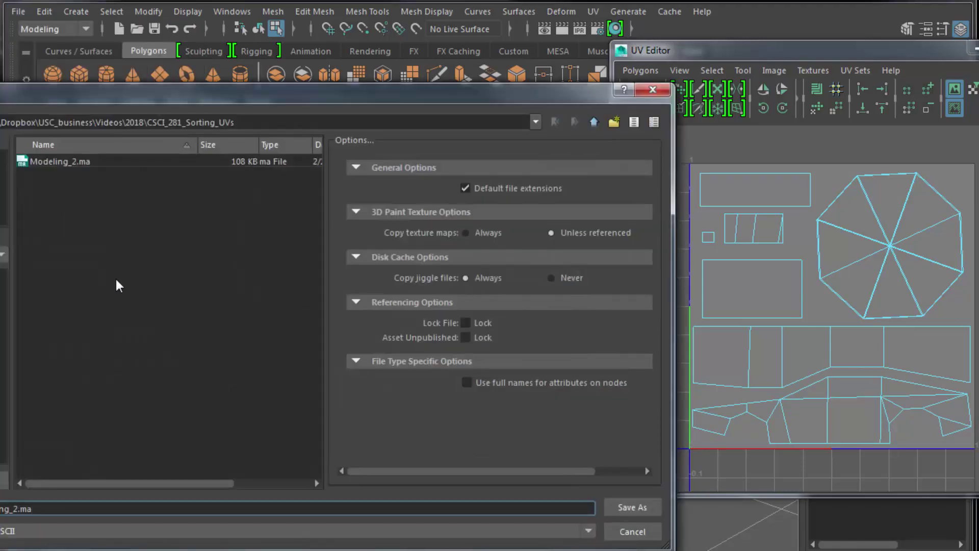
left_click(55, 162)
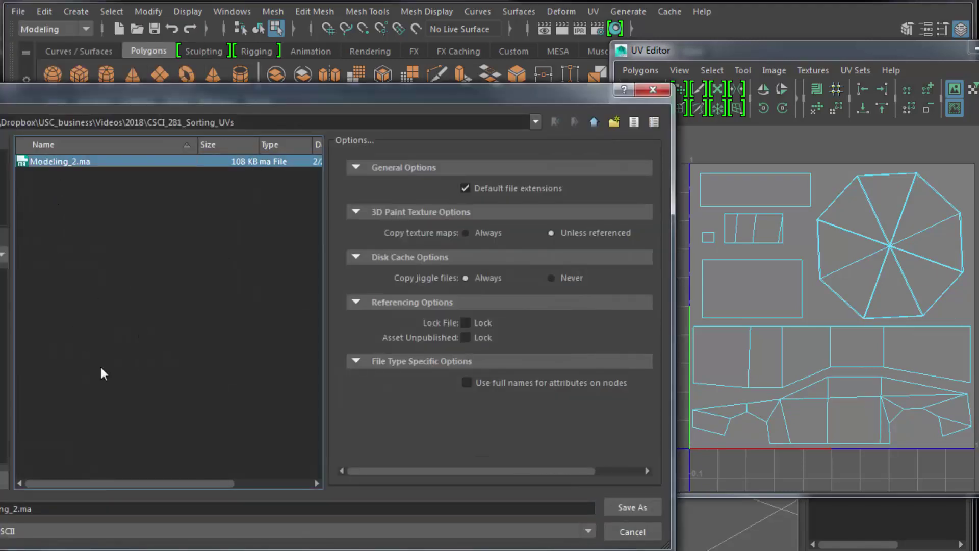
left_click(20, 508)
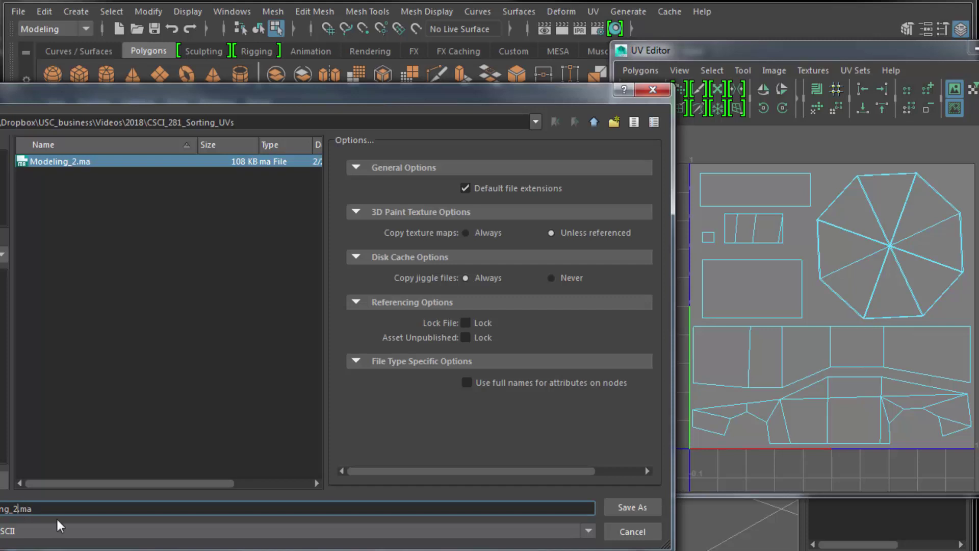
key("Return")
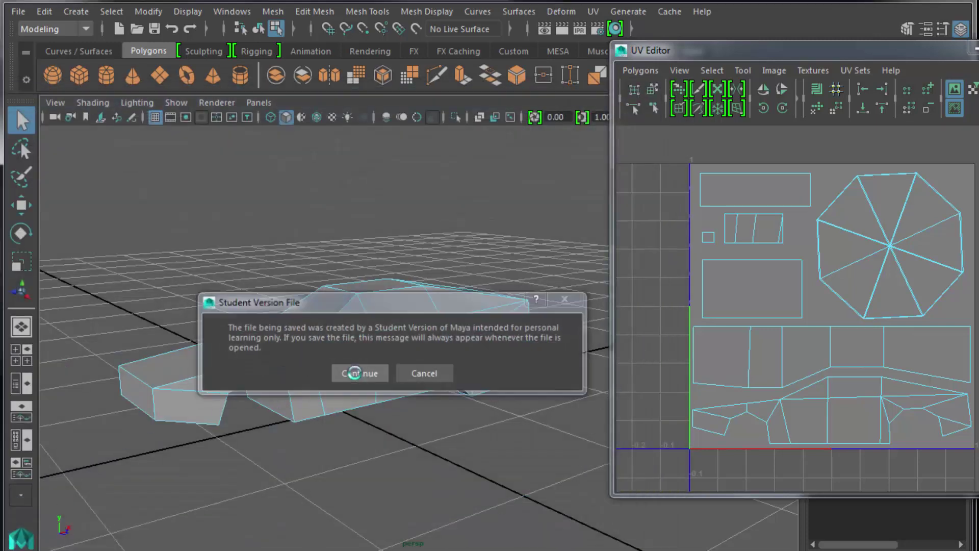
left_click(355, 372)
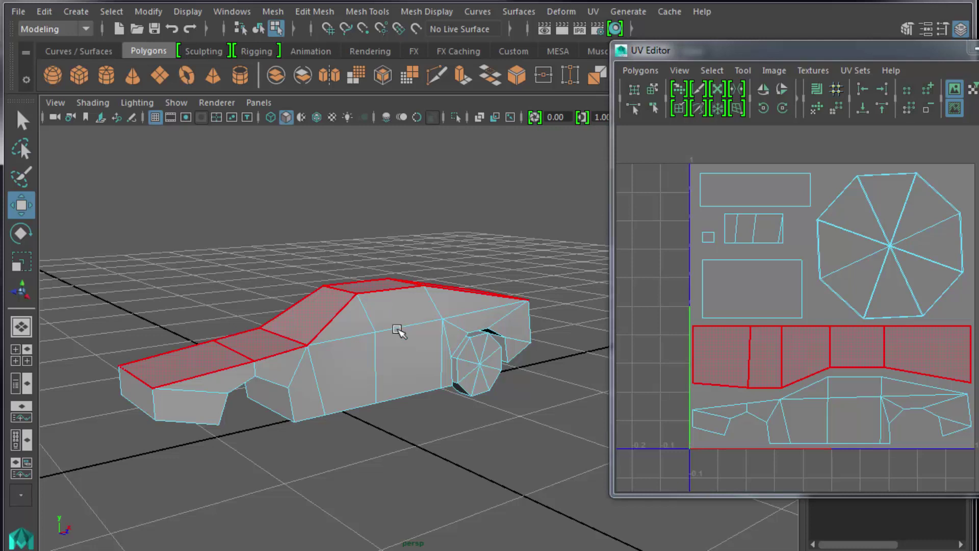
right_click_drag(398, 330, 415, 312)
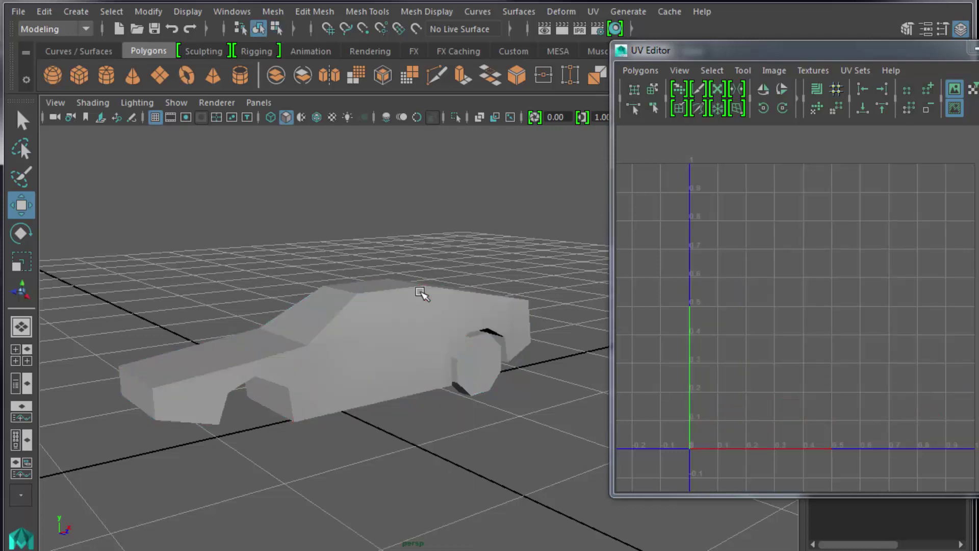
Step: Duplicate the rear wheel and slide the copy along the X axis to the car body's front wheel arch
left_click_drag(419, 267, 499, 356)
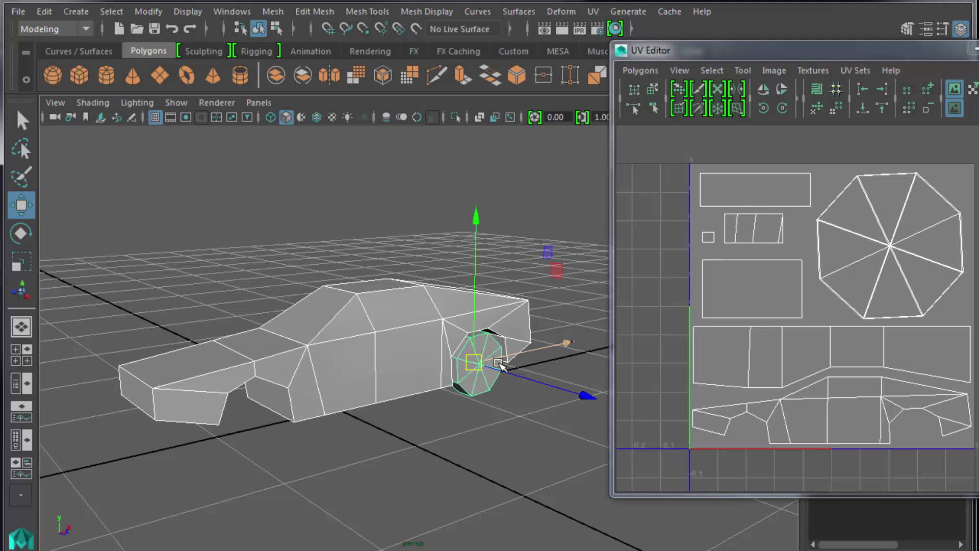
left_click(481, 389)
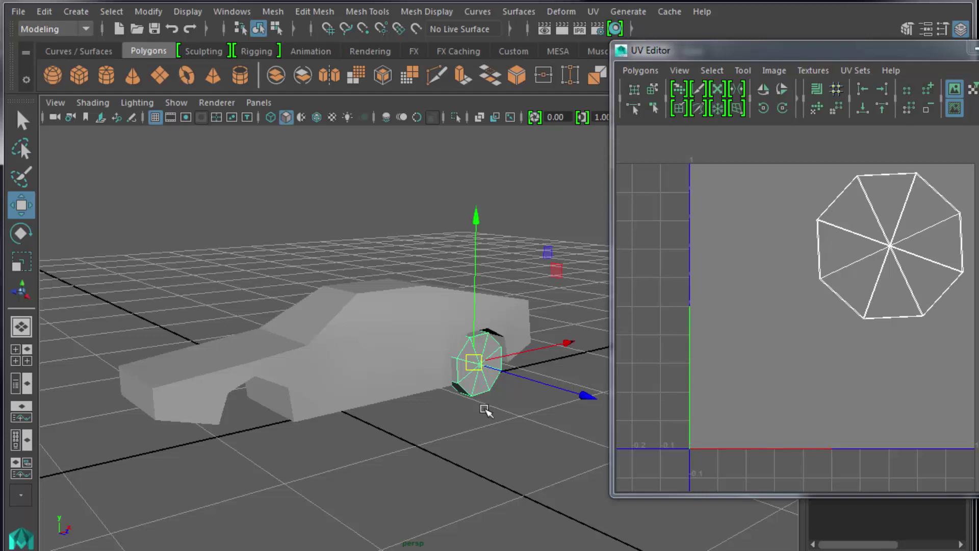
left_click_drag(564, 342, 413, 442)
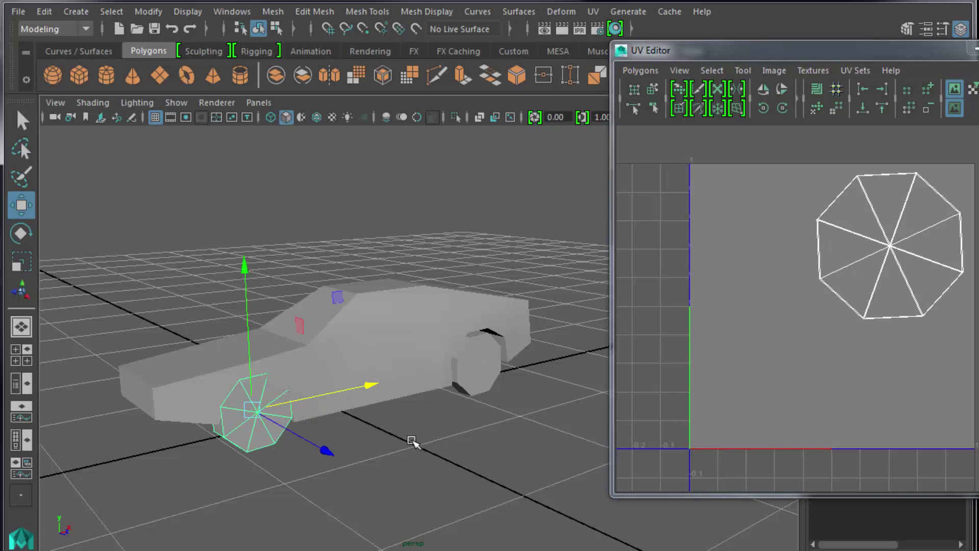
Step: Try scaling the front wheel down uniformly to fit its arch, check it in the front view and undo the scaling
left_click_drag(440, 448, 393, 427, "alt")
key("r")
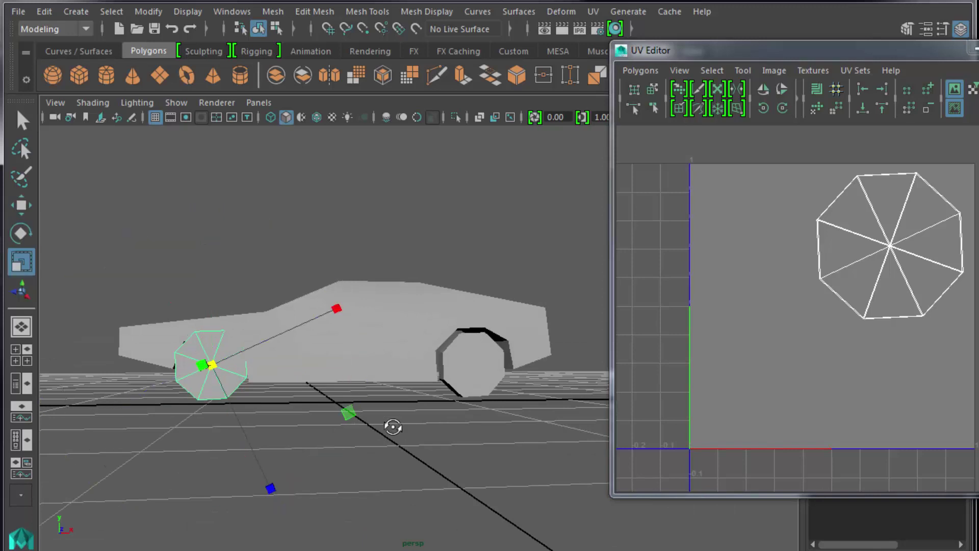
left_click_drag(331, 448, 284, 422, "alt")
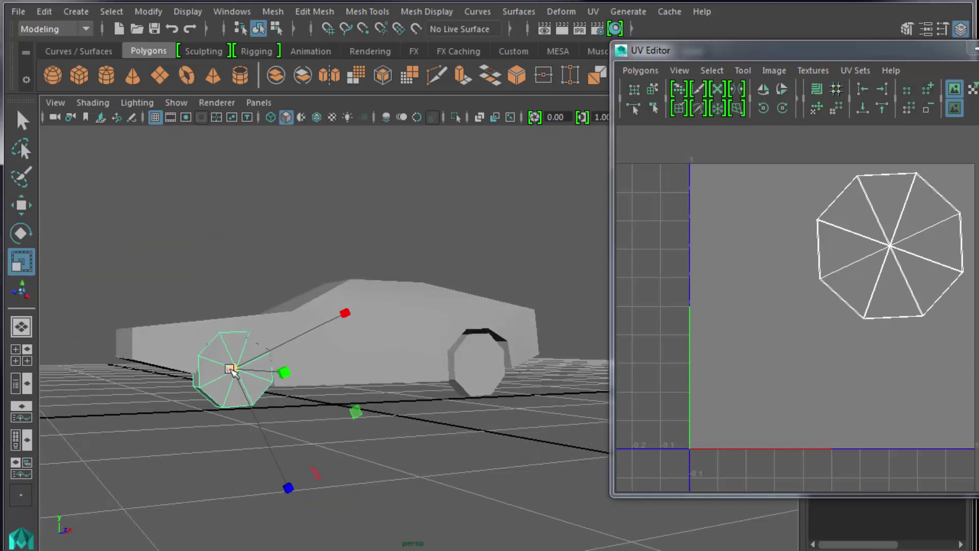
left_click_drag(229, 385, 217, 428)
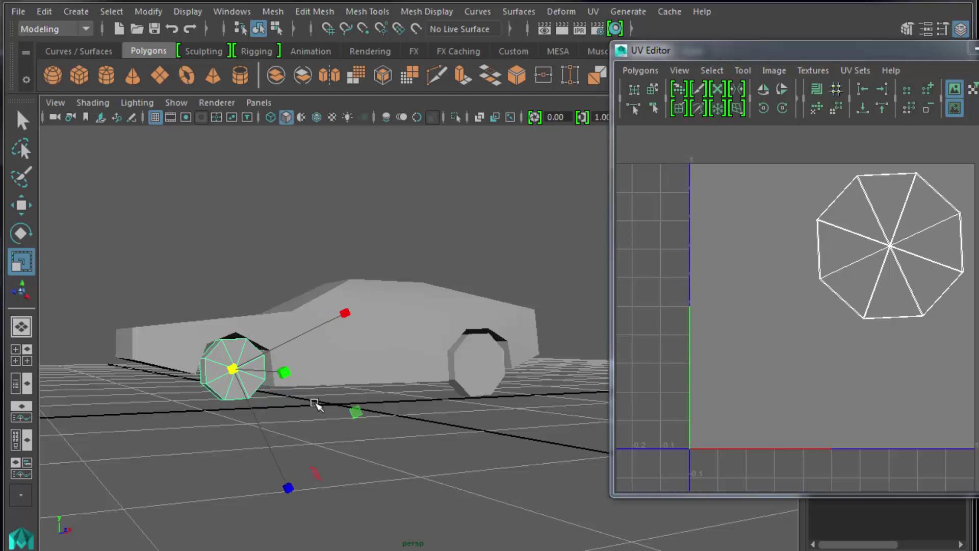
key("space")
key("space")
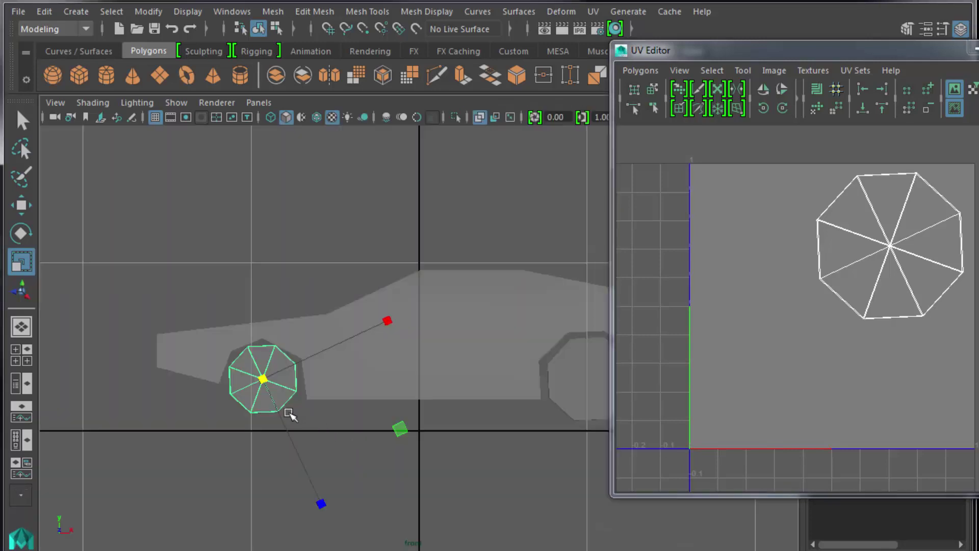
key("ctrl+z")
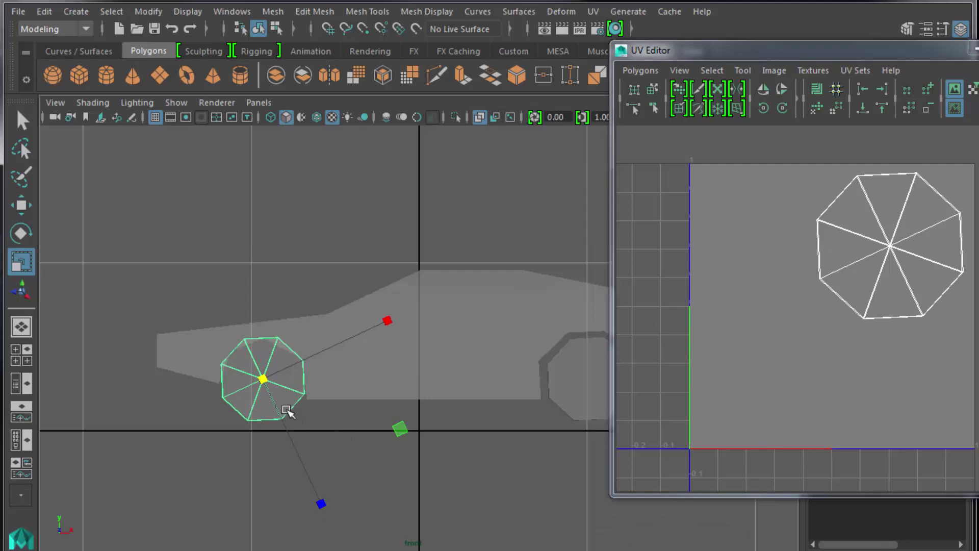
Step: Lower the front wheel slightly along the Y axis so that it leaves a gap beneath its arch
key("w")
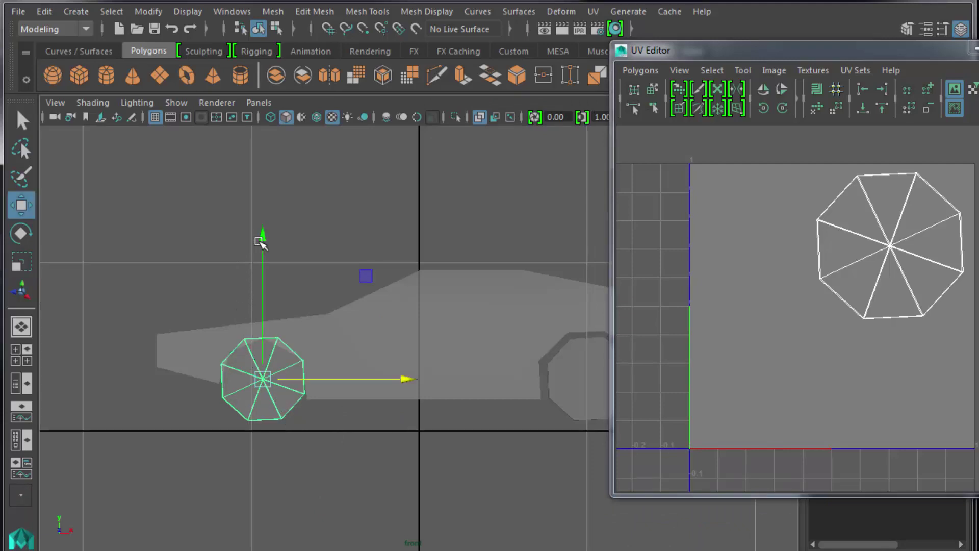
left_click_drag(261, 238, 264, 247)
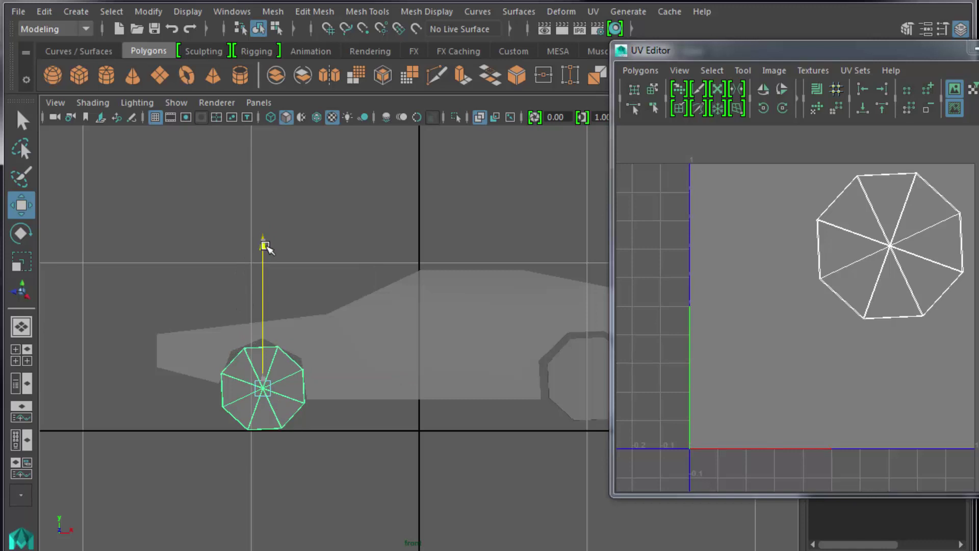
left_click(587, 358)
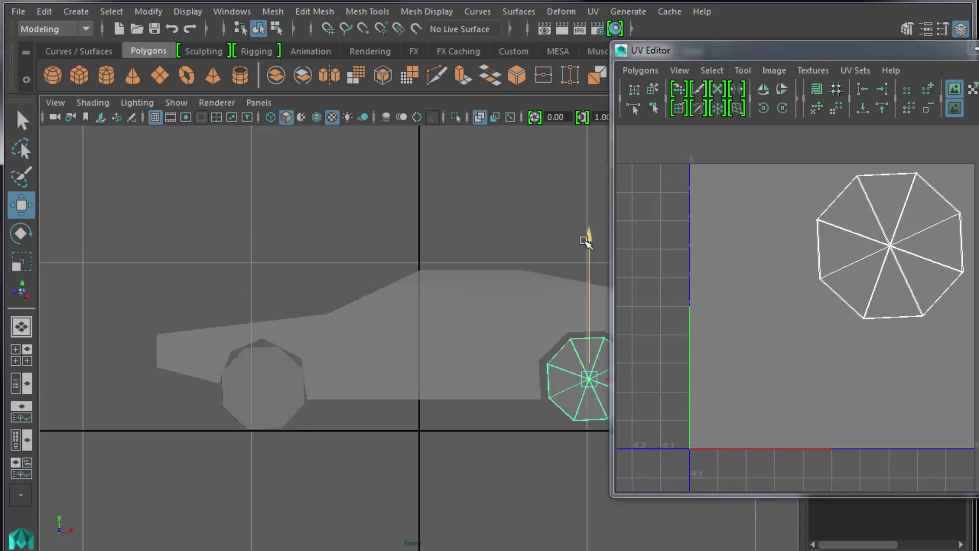
Step: Rotate the front wheel until one of its corners points straight up, then scale it down slightly within its arch
left_click(295, 406)
key("e")
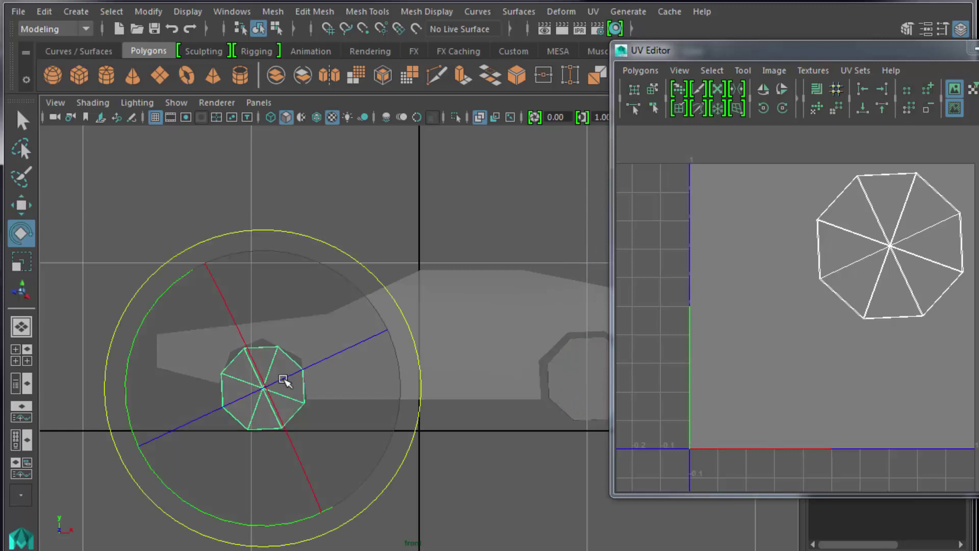
left_click_drag(163, 297, 164, 339)
key("r")
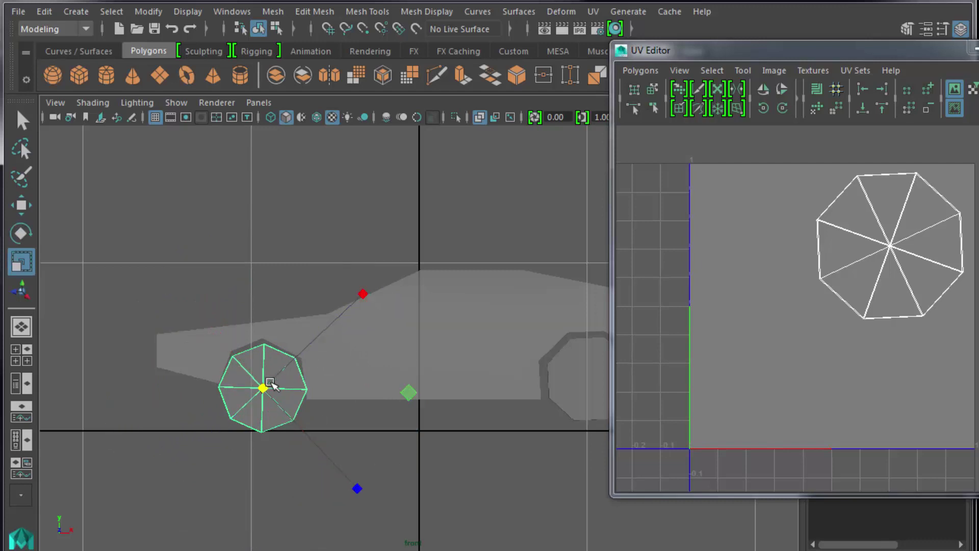
mouse_move(267, 388)
left_mouse_down()
mouse_move(254, 397)
mouse_move(261, 388)
left_mouse_up()
left_click(228, 258)
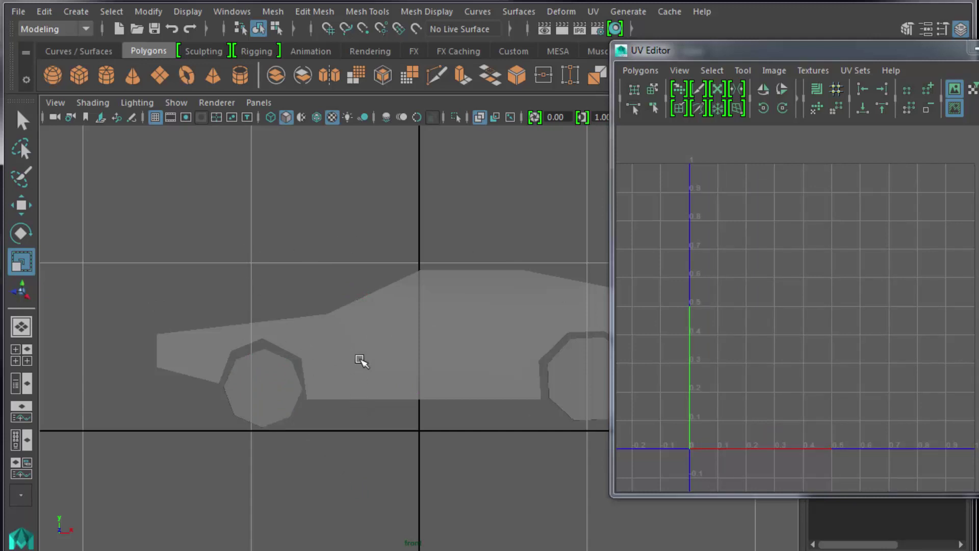
Step: Return to the perspective view and select the car body
key("space")
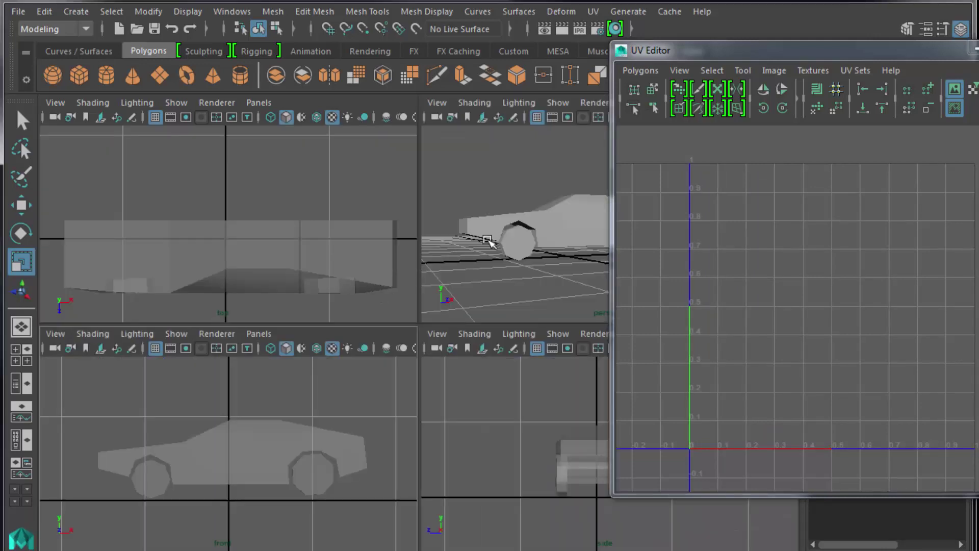
left_click_drag(497, 237, 525, 246, "alt")
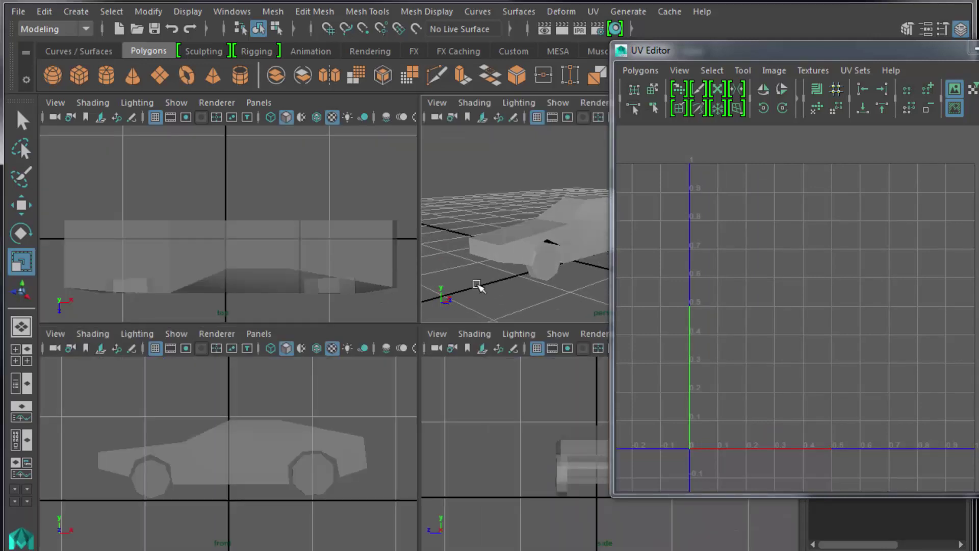
left_click(319, 488)
left_click(161, 490)
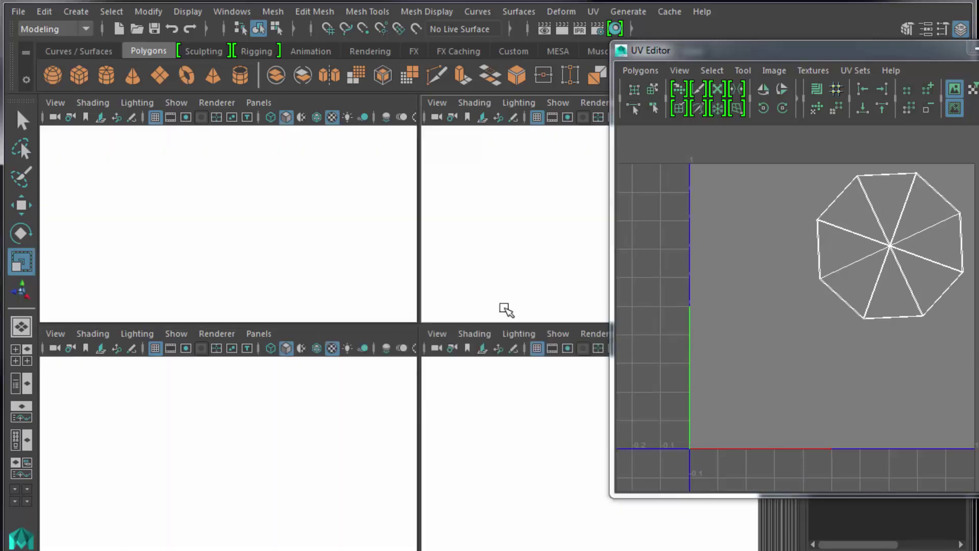
key("space")
left_click(425, 327)
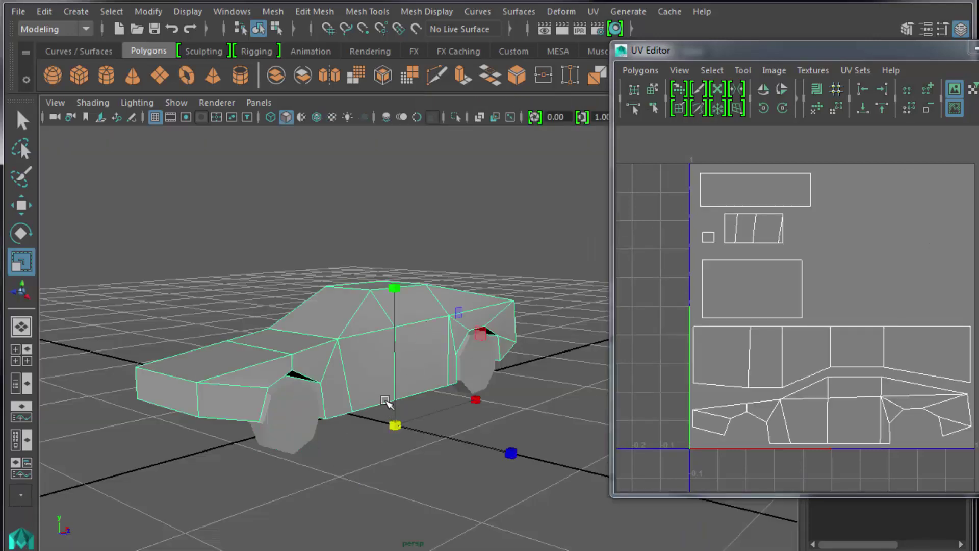
middle_click_drag(409, 405, 440, 380, "alt")
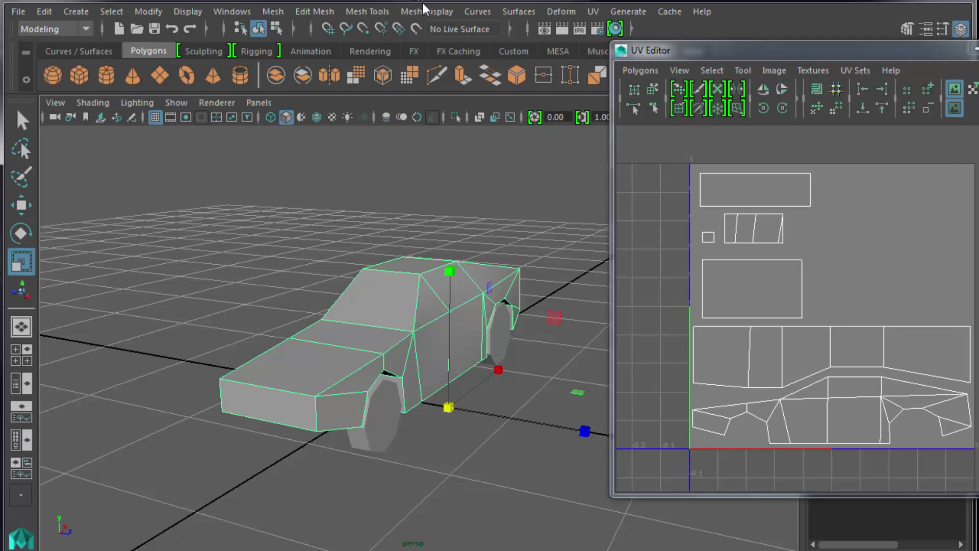
Step: Open the Mirror Geometry options for the selected car body
left_click(381, 13)
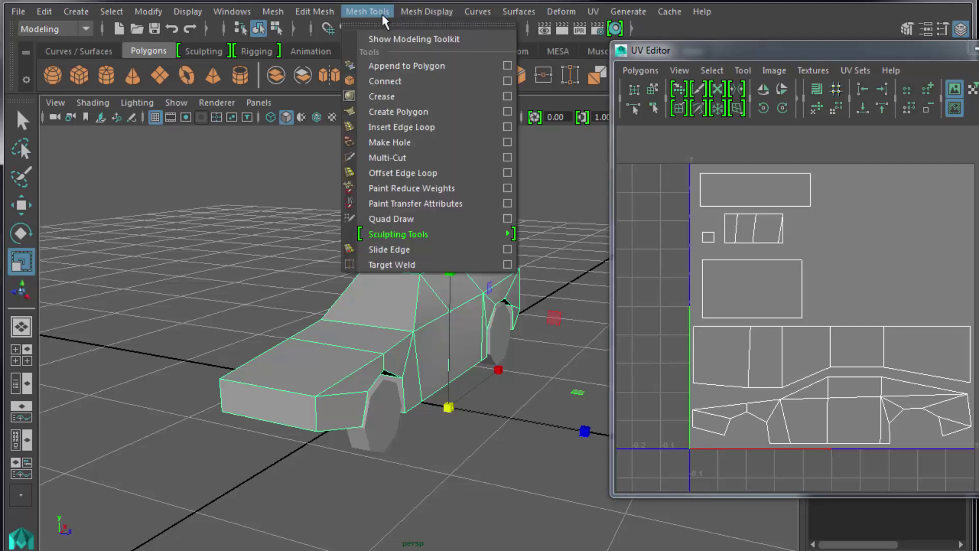
mouse_move(415, 6)
left_click(321, 13)
left_click(317, 13)
mouse_move(269, 15)
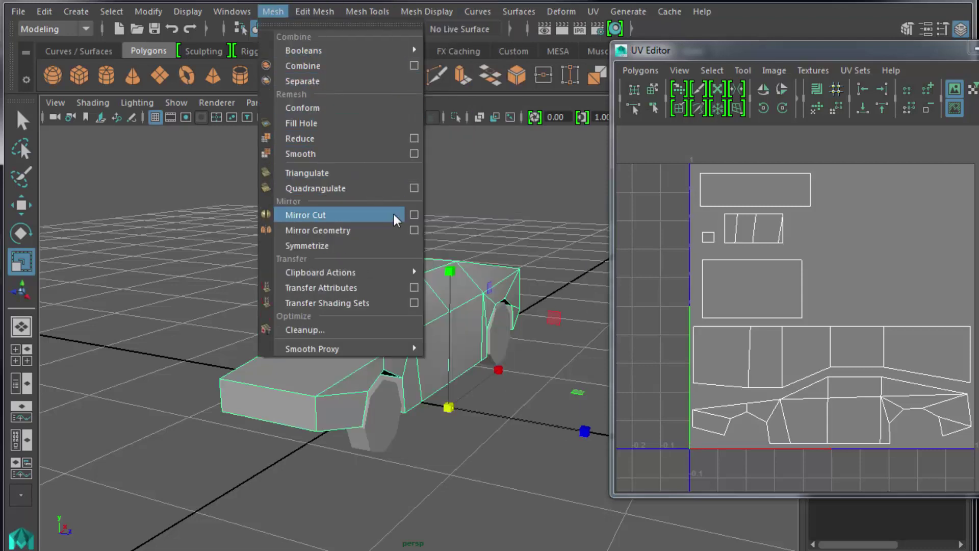
left_click(414, 231)
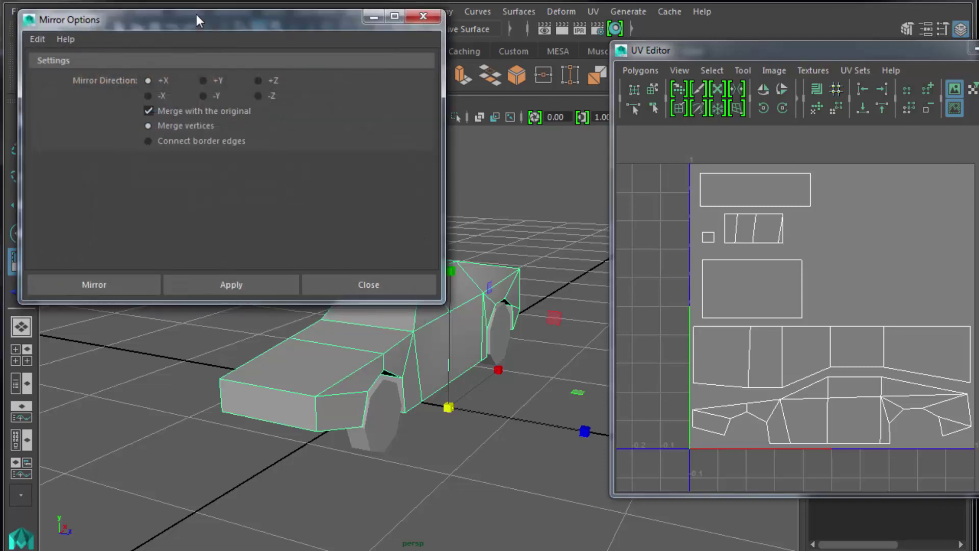
Step: Reset the mirror settings, clear the options window away from the car and turn off Merge with the original
left_click_drag(198, 21, 182, 11)
left_click(22, 29)
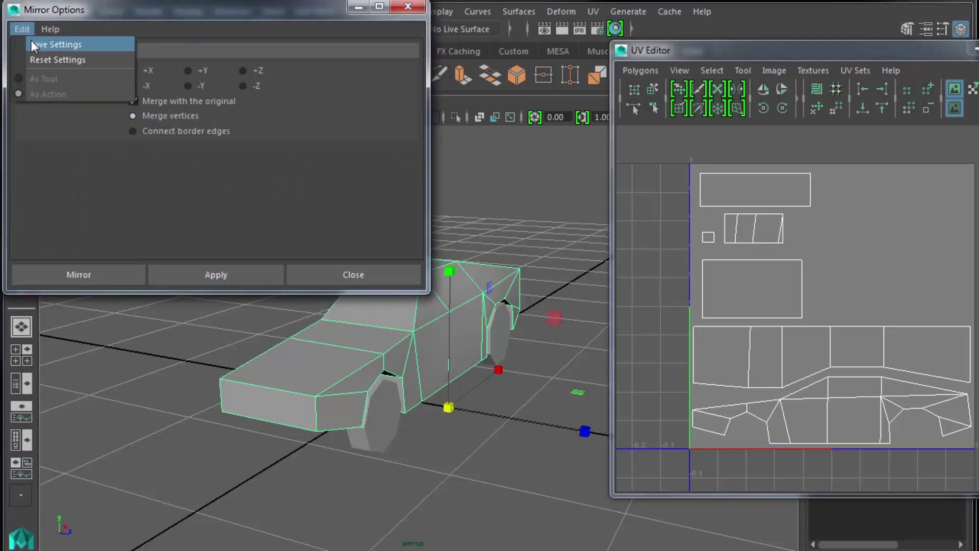
left_click(47, 56)
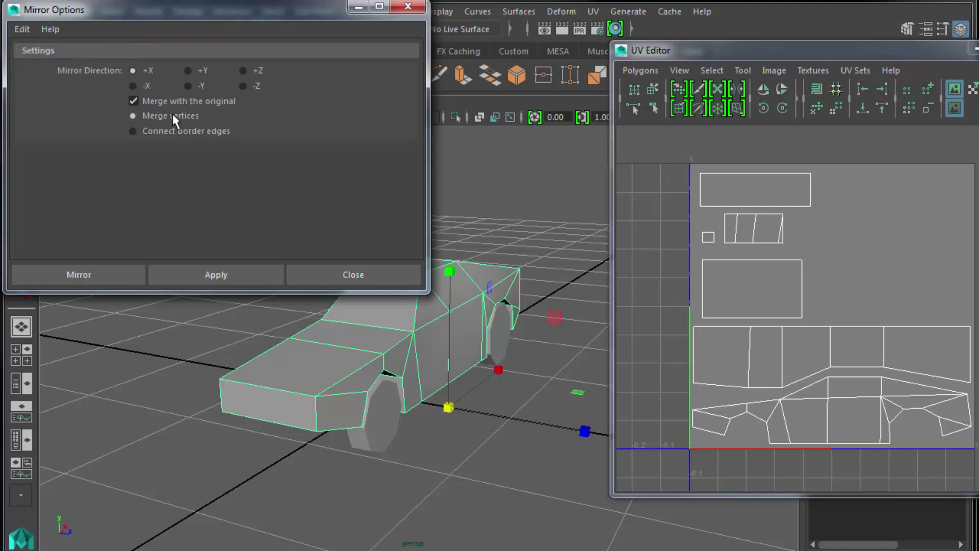
left_click_drag(200, 11, 726, 20)
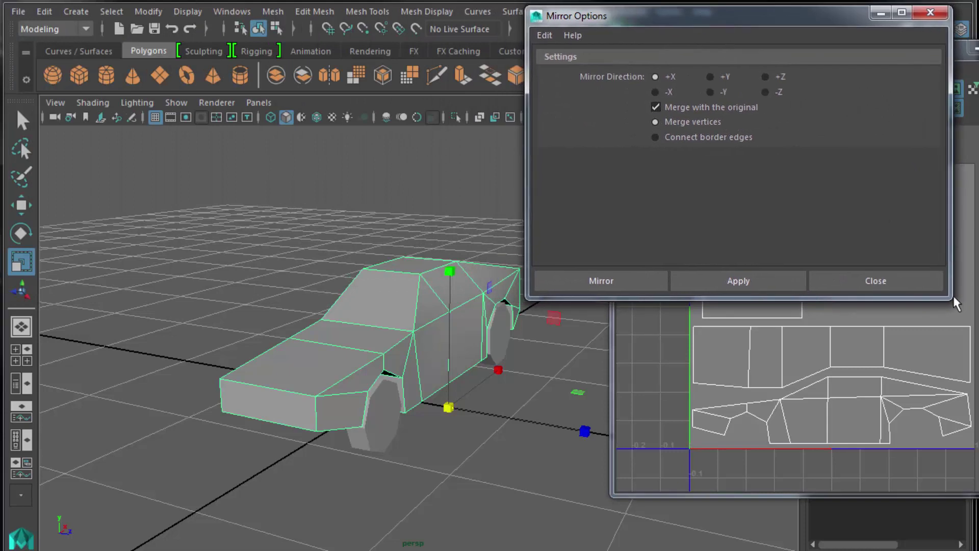
left_click_drag(957, 303, 896, 260)
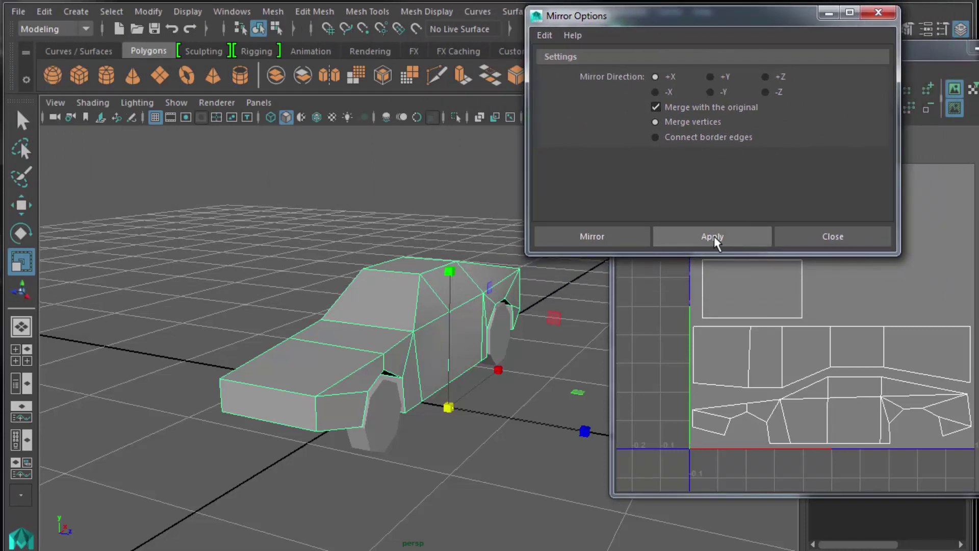
left_click(655, 108)
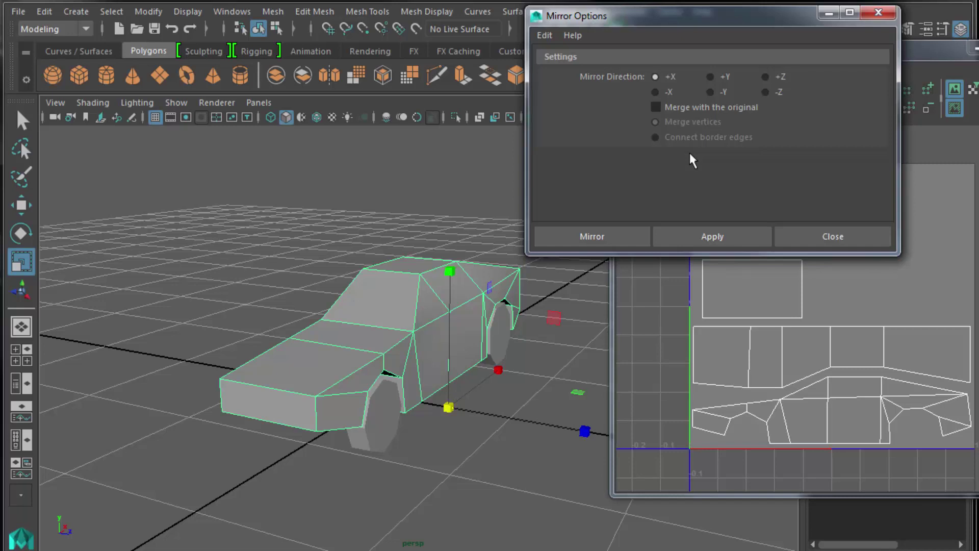
Step: Open the Outliner and rename the car body object polySurface1 as chassis
left_click(267, 10)
mouse_move(229, 8)
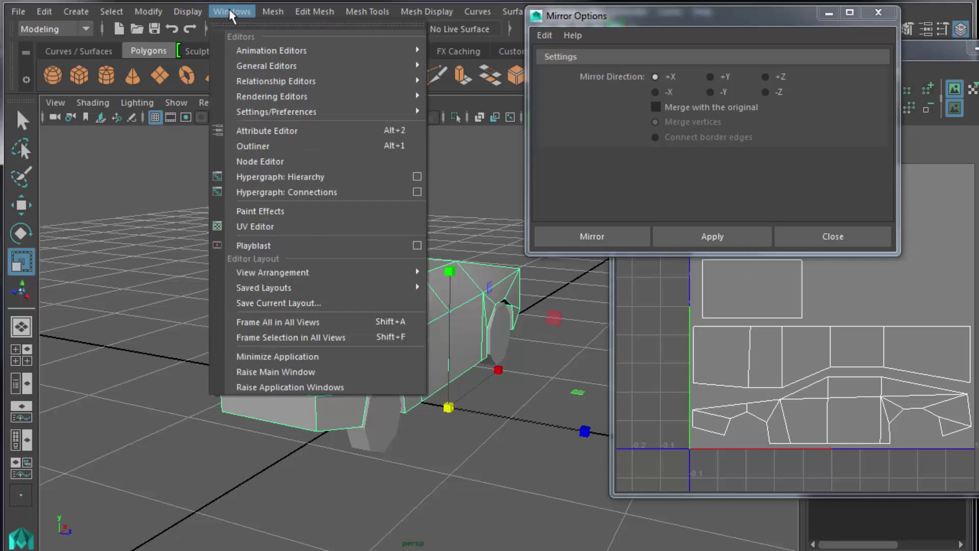
left_click(277, 144)
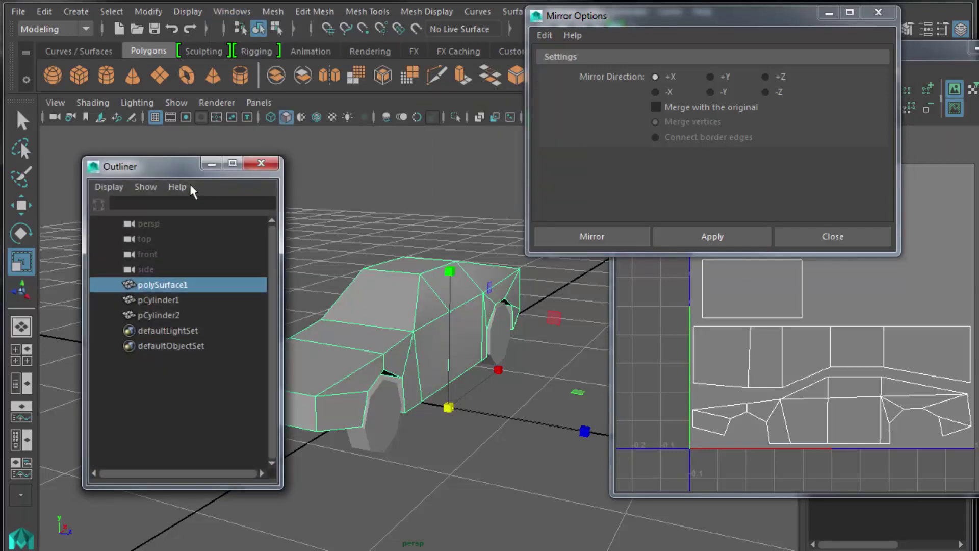
left_click_drag(169, 170, 139, 115)
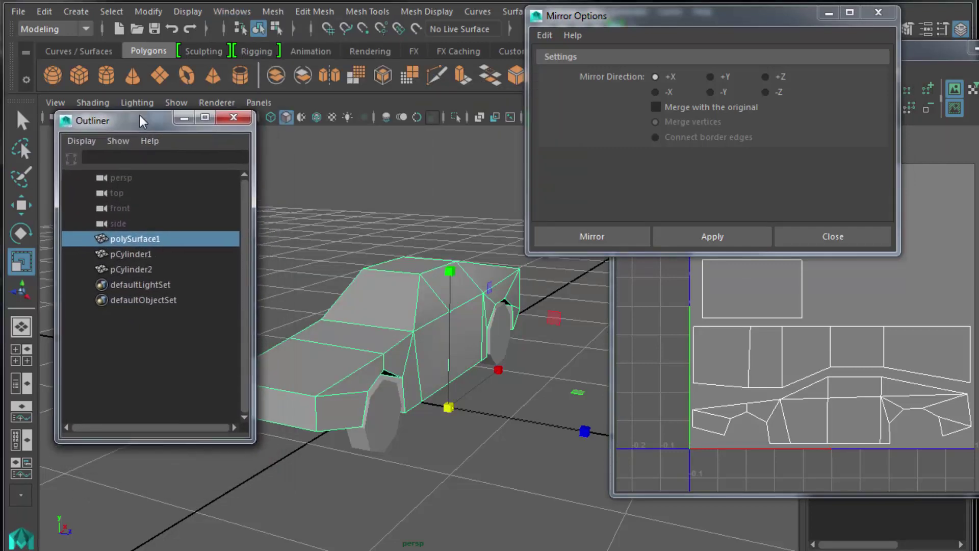
double_click(152, 231)
type("g")
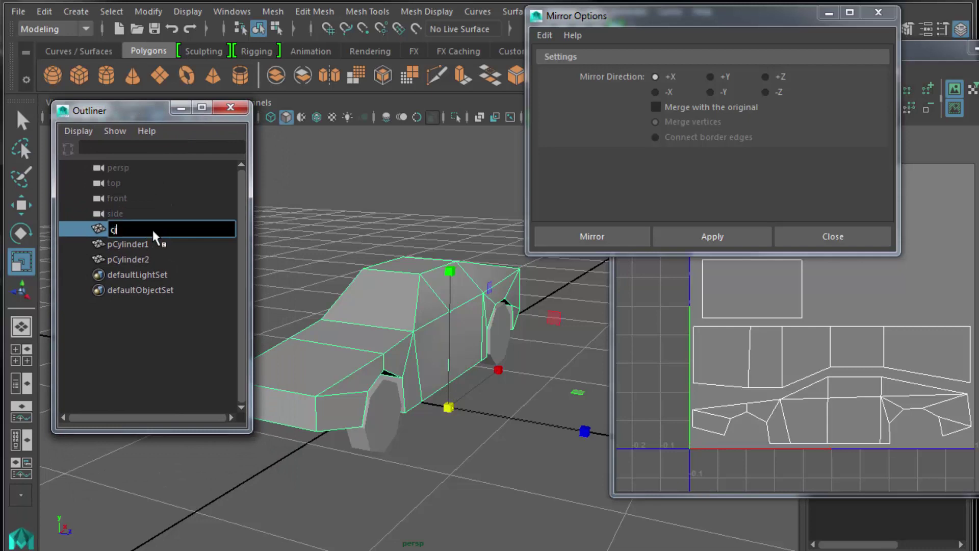
type("hassis")
key("Return")
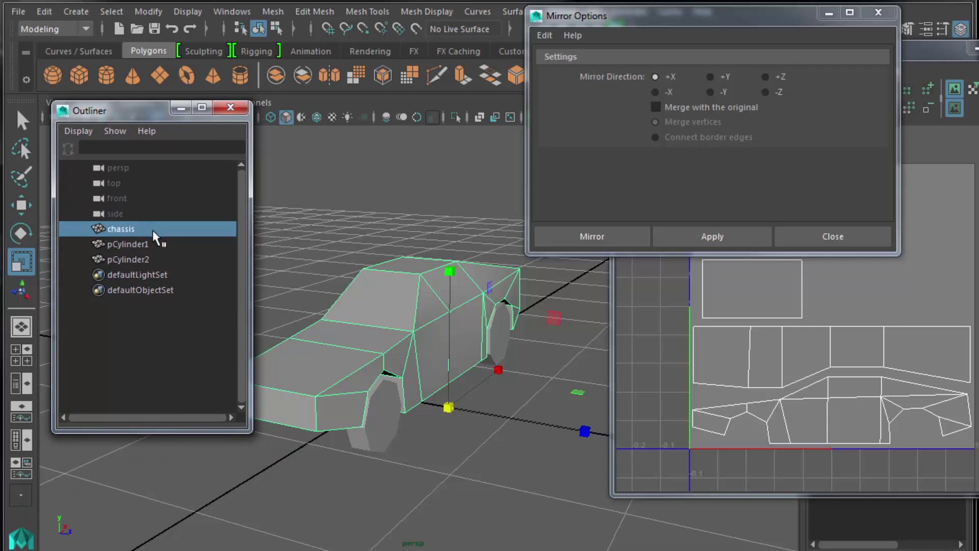
Step: Try mirroring the chassis in the +X direction without merging, then undo the mirror
left_click(694, 237)
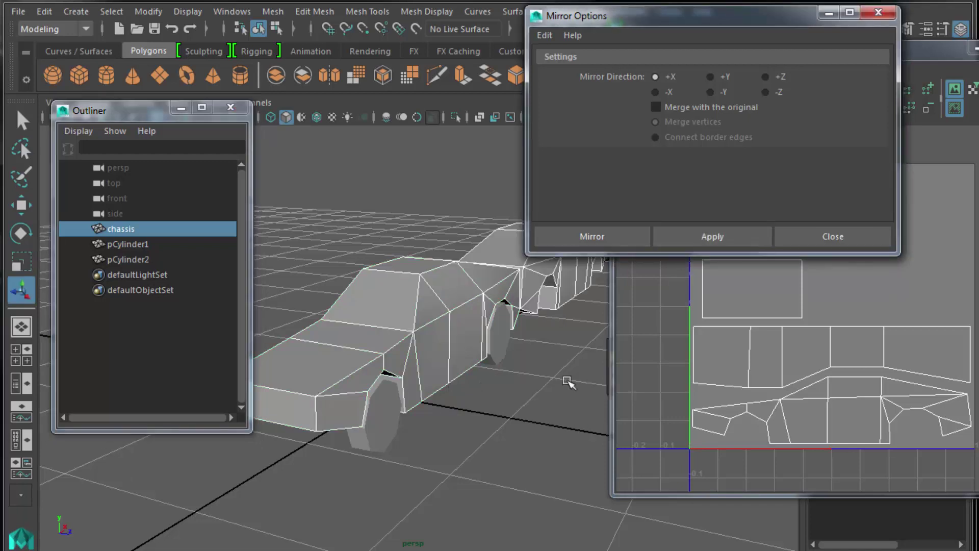
key("f")
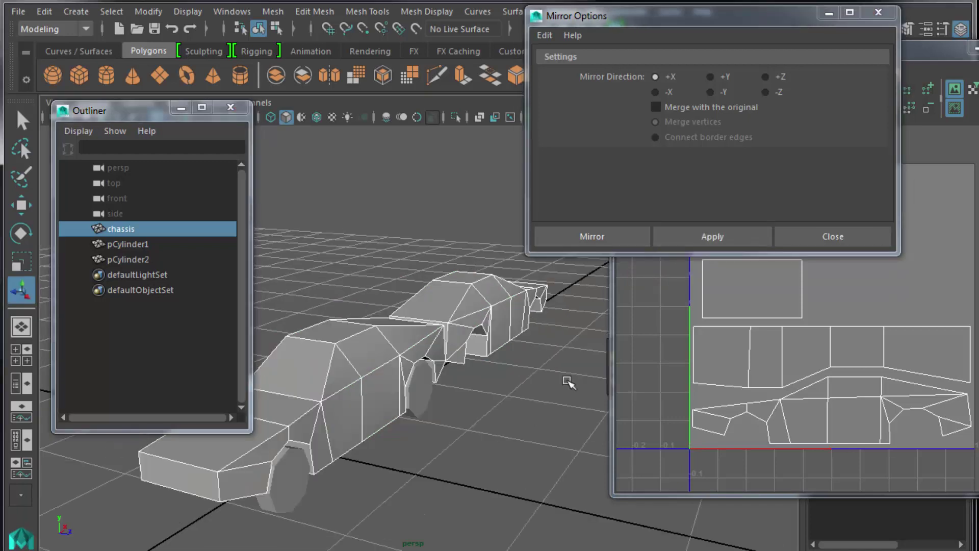
key("ctrl+z")
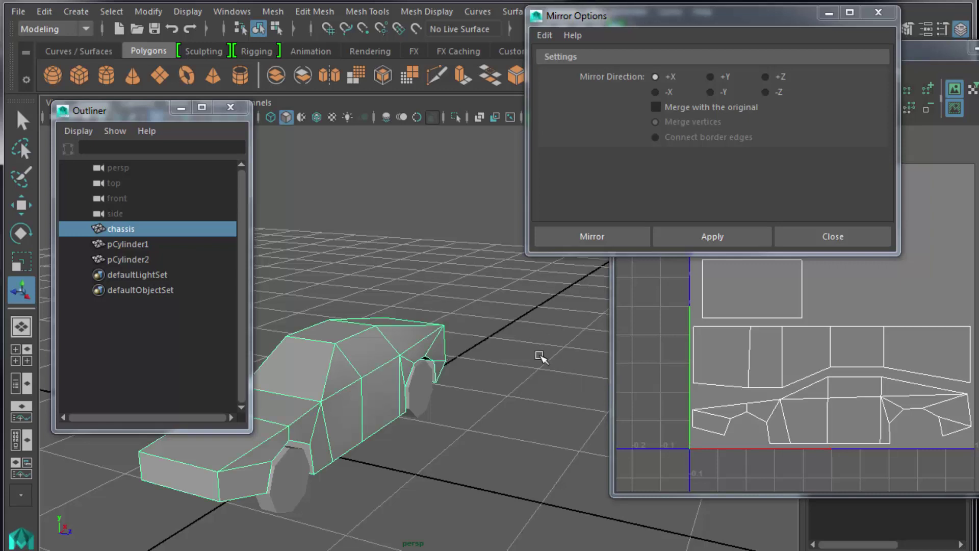
Step: Try mirroring the chassis in the +Z direction without merging, and undo the mirror
left_click(44, 11)
left_click(594, 130)
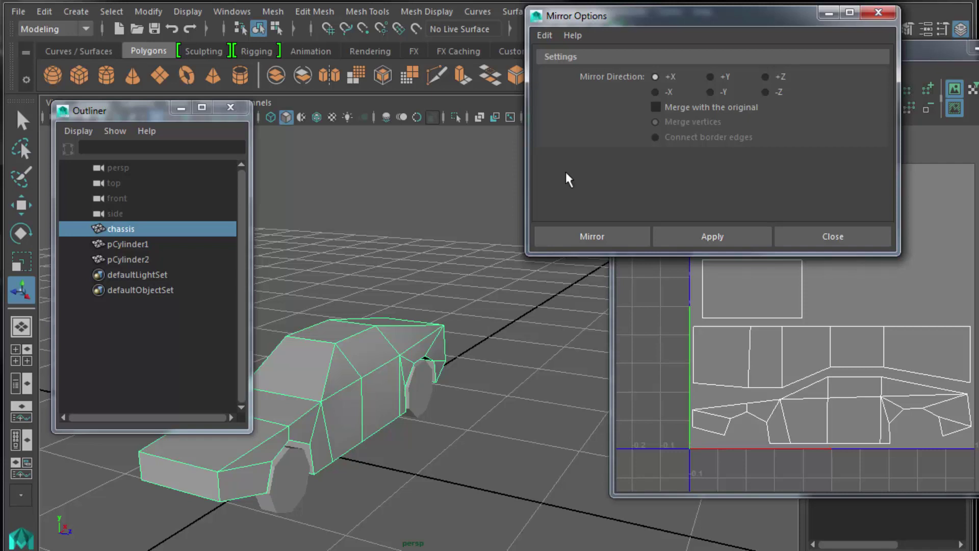
left_click(766, 78)
left_click(683, 232)
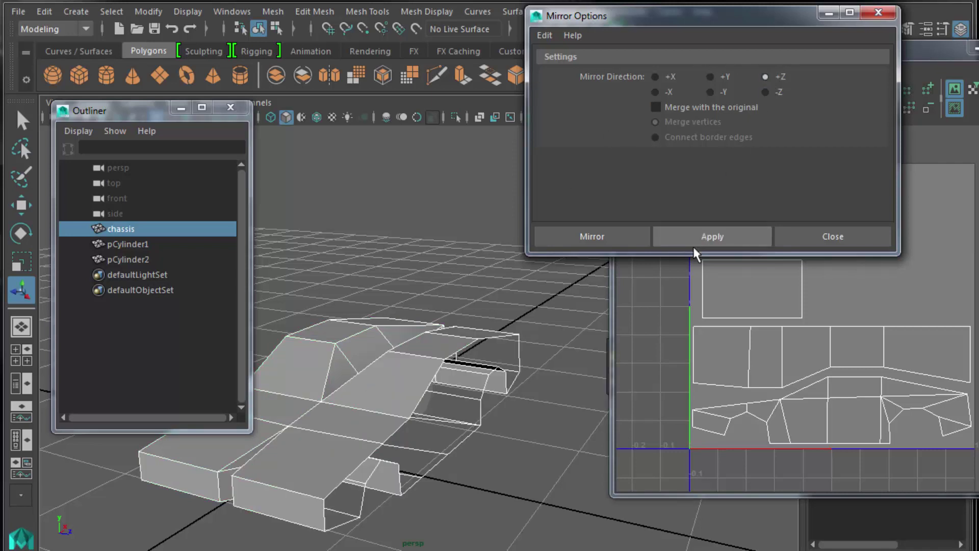
key("ctrl+z")
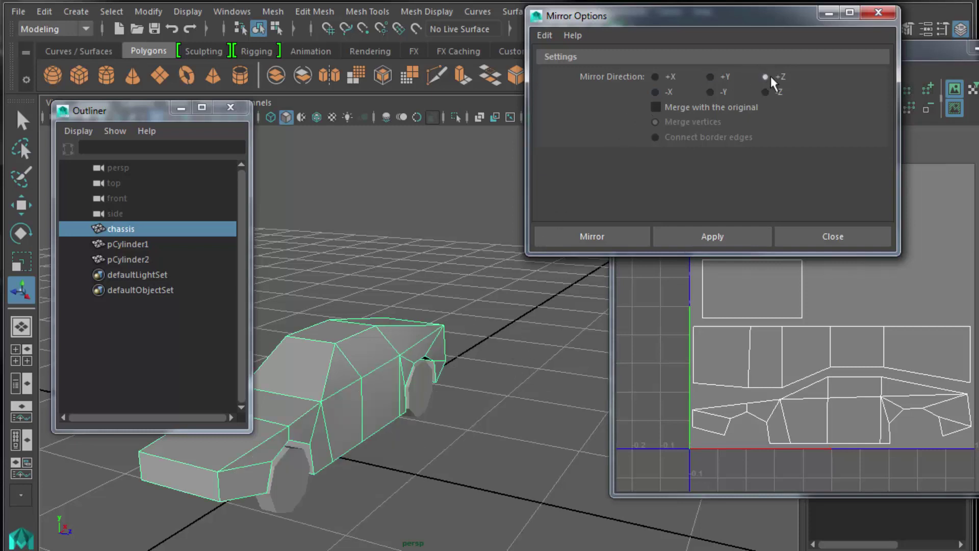
Step: Mirror the chassis in the -Z direction without merging and check the completed body from several angles
left_click(720, 235)
left_click(494, 405)
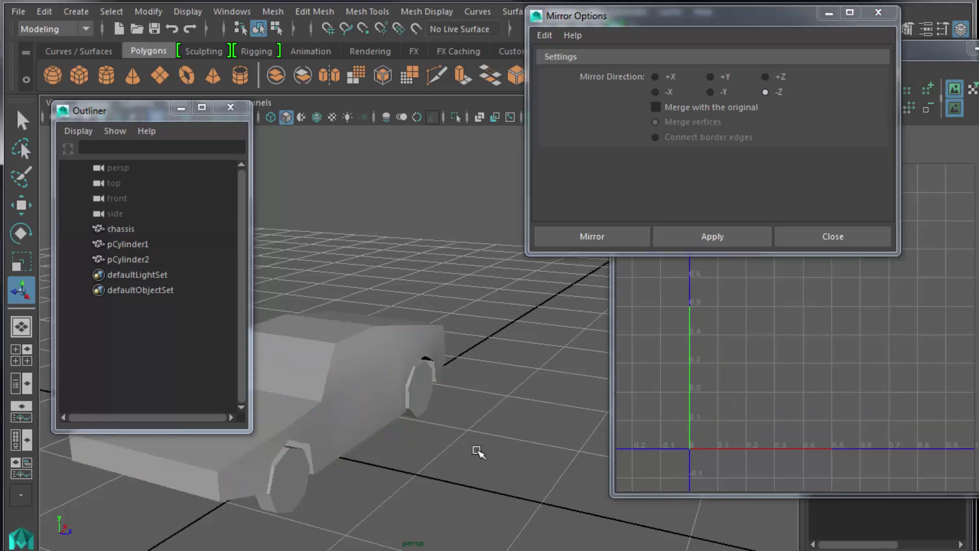
left_click_drag(476, 453, 542, 430, "alt")
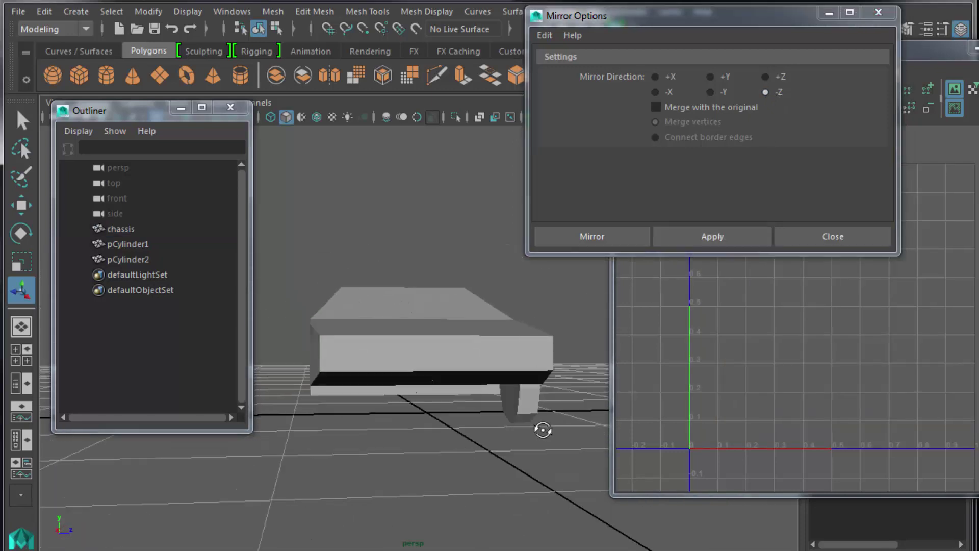
left_click(524, 406)
left_click_drag(470, 431, 345, 450, "alt")
left_click(406, 465)
Step: Switch to the top view of the chassis and close the Outliner, Mirror Options and UV Editor windows
key("space")
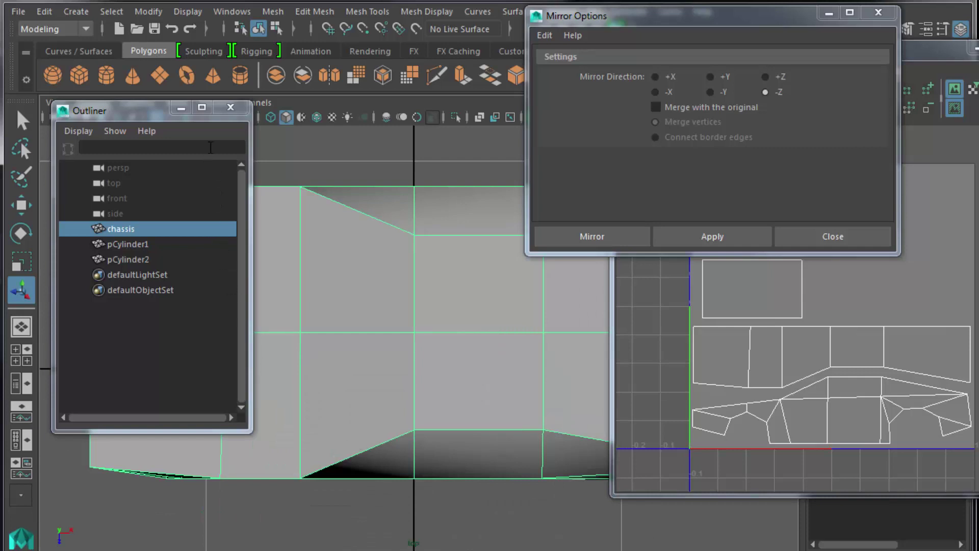
left_click(231, 107)
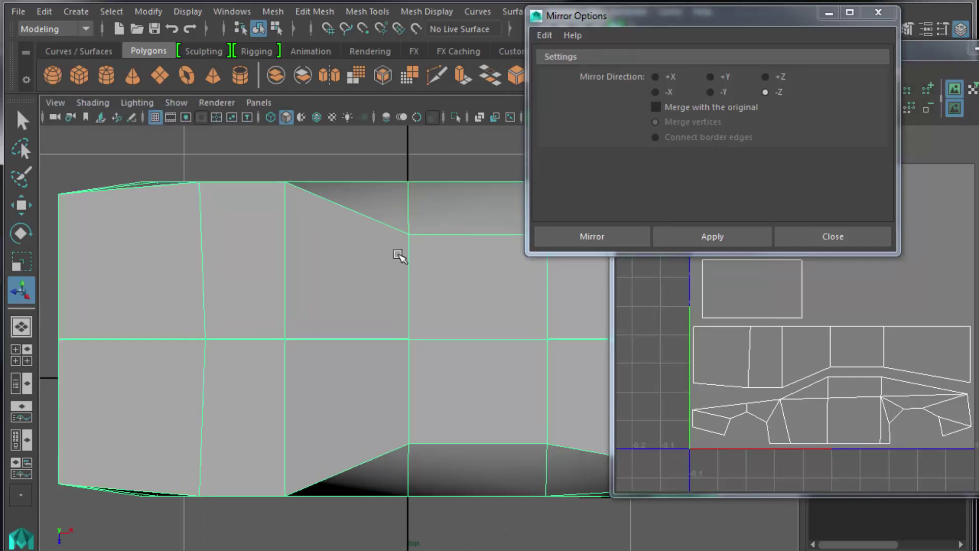
left_click(877, 13)
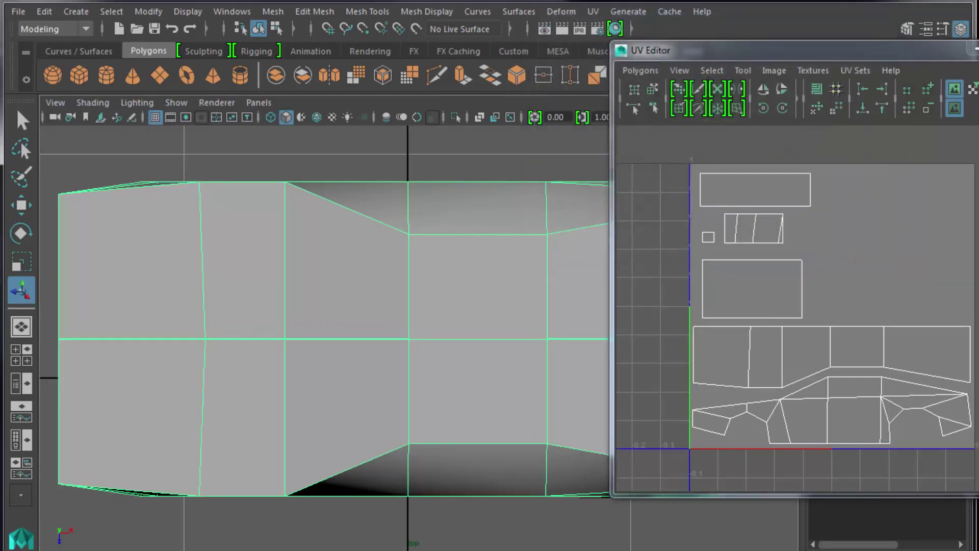
left_click(976, 50)
scroll(597, 300, "down", 10)
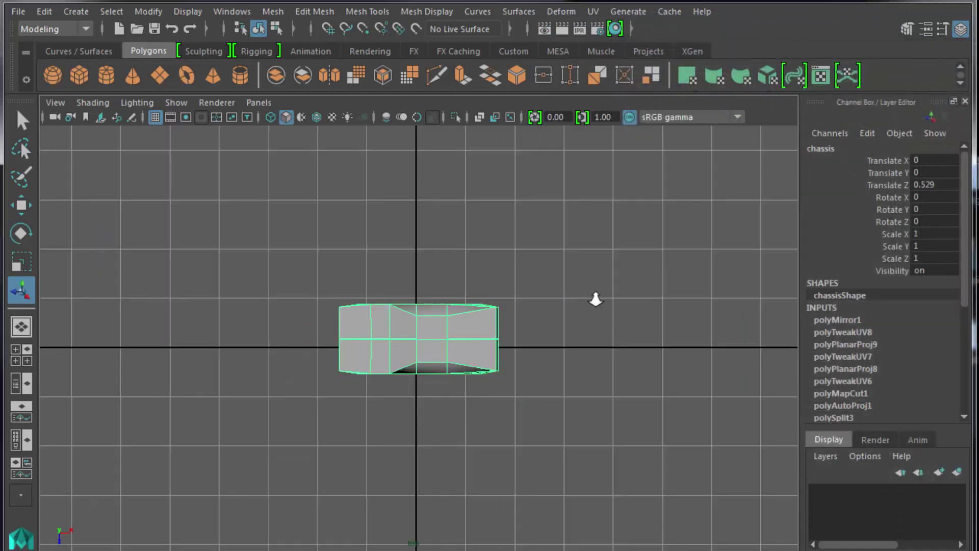
scroll(598, 300, "up", 1)
scroll(598, 301, "up", 8)
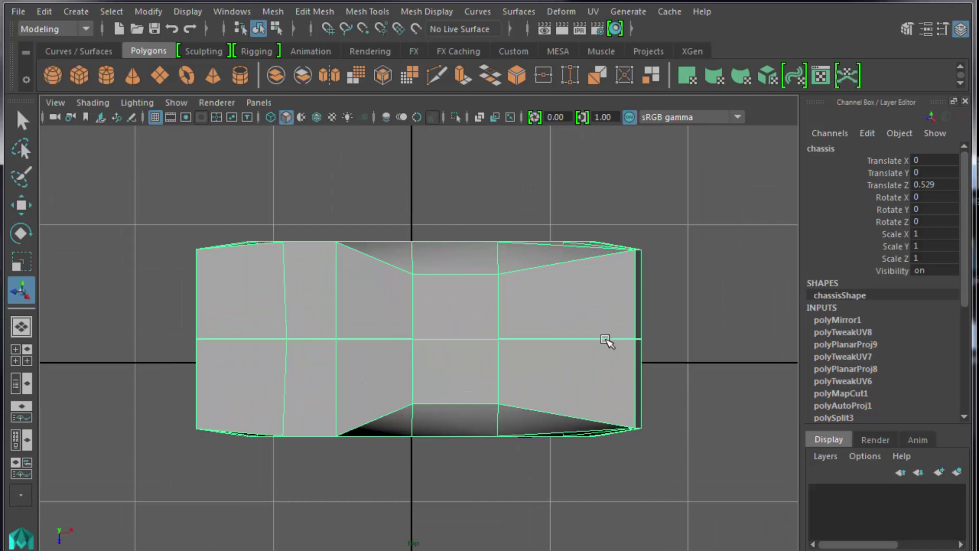
Step: Select the chassis's centre-line vertices at the front and rear ends and scale them outward along X to bow both bumpers
right_click_drag(605, 340, 545, 344)
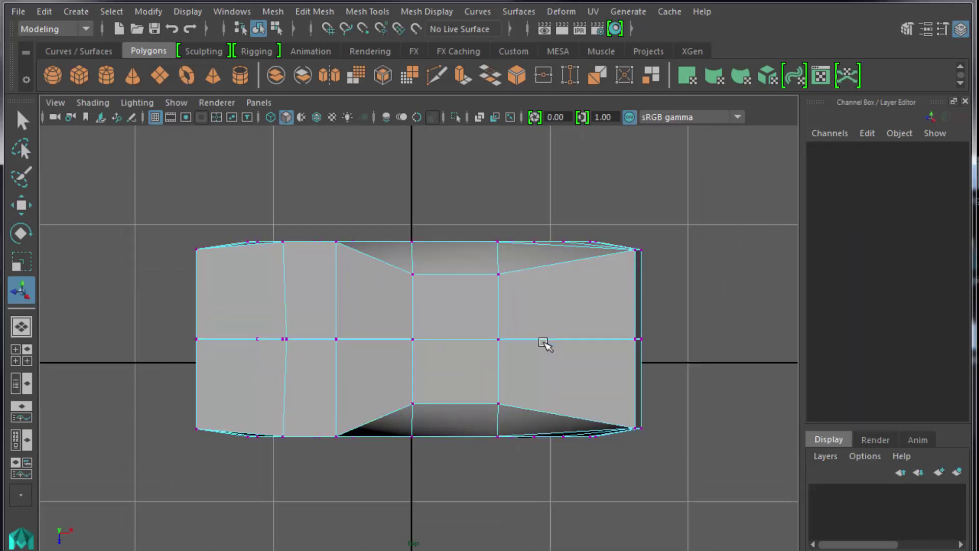
left_click_drag(176, 318, 221, 362)
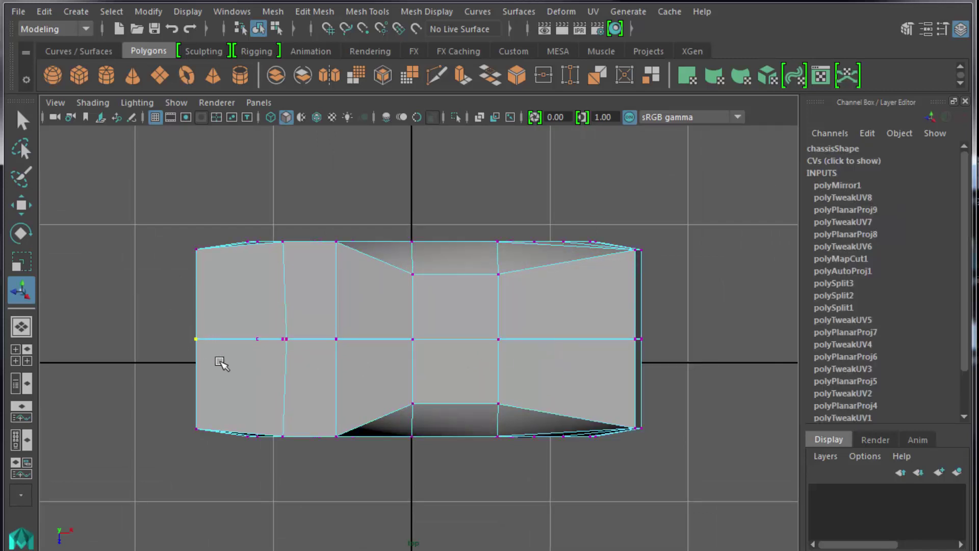
left_click_drag(610, 315, 668, 357, "shift")
key("r")
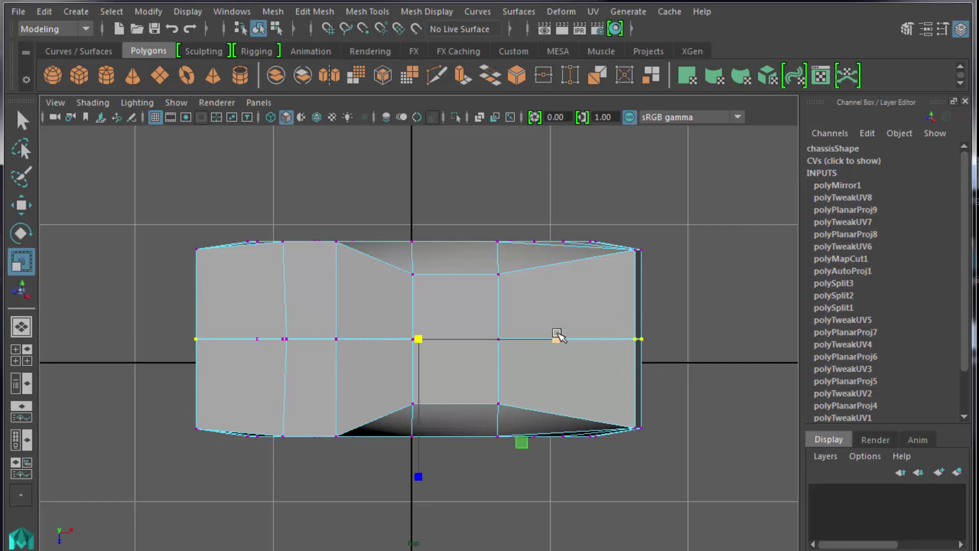
left_click_drag(557, 338, 560, 337)
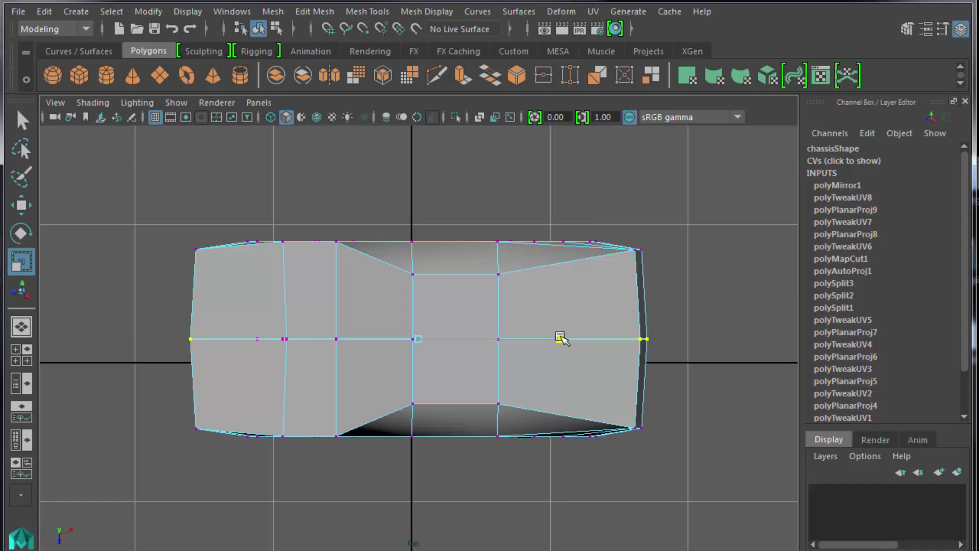
left_click_drag(560, 338, 560, 337)
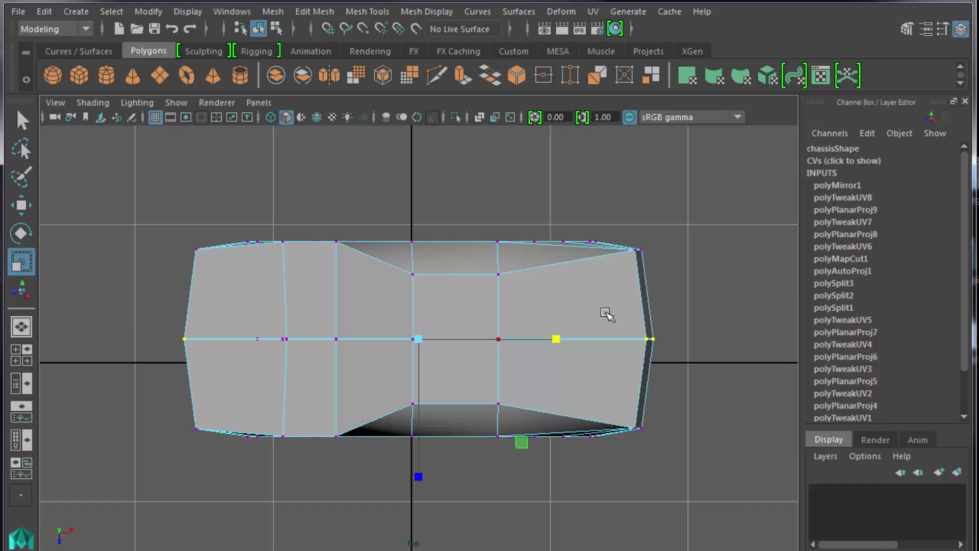
left_click(729, 271)
Step: Return to the perspective view, leave vertex editing and inspect the car's shape from the side and front
key("space")
left_click_drag(690, 270, 687, 241)
left_click_drag(649, 352, 630, 286, "alt")
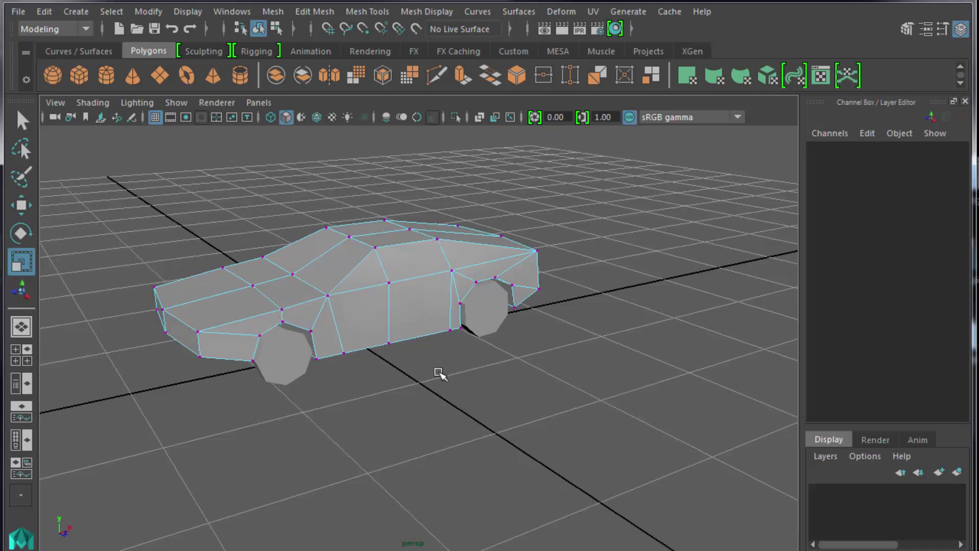
left_click(472, 321)
left_click_drag(322, 431, 410, 420, "alt")
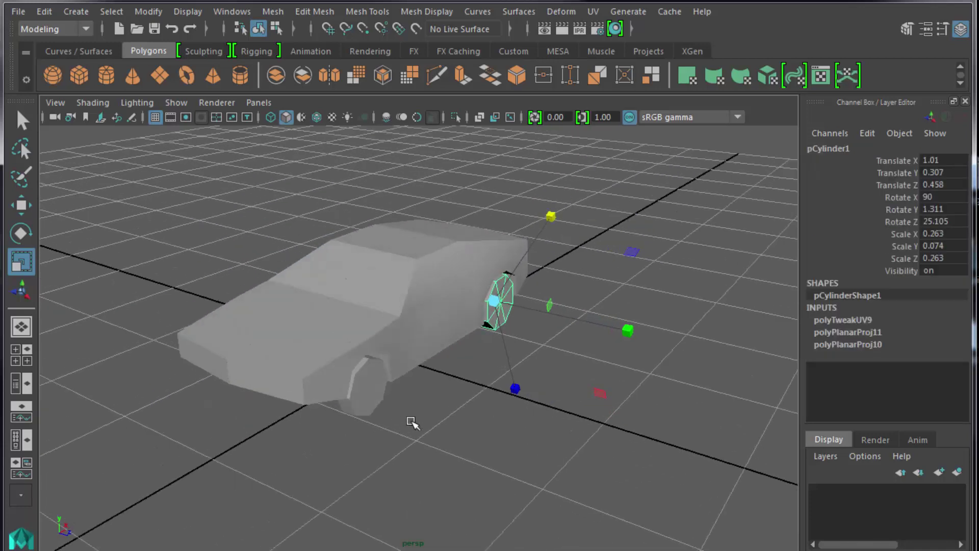
left_click(410, 421)
mouse_move(278, 383)
left_mouse_down("alt")
mouse_move(321, 389)
mouse_move(485, 367)
mouse_move(310, 396)
mouse_move(283, 384)
left_mouse_up("alt")
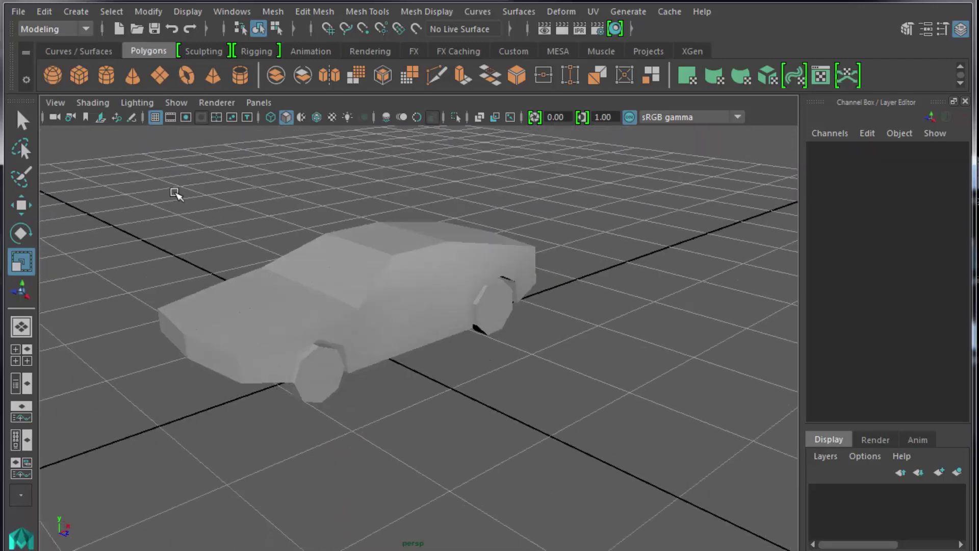
Step: Turn on Wireframe on Shaded for the perspective view
left_click(86, 103)
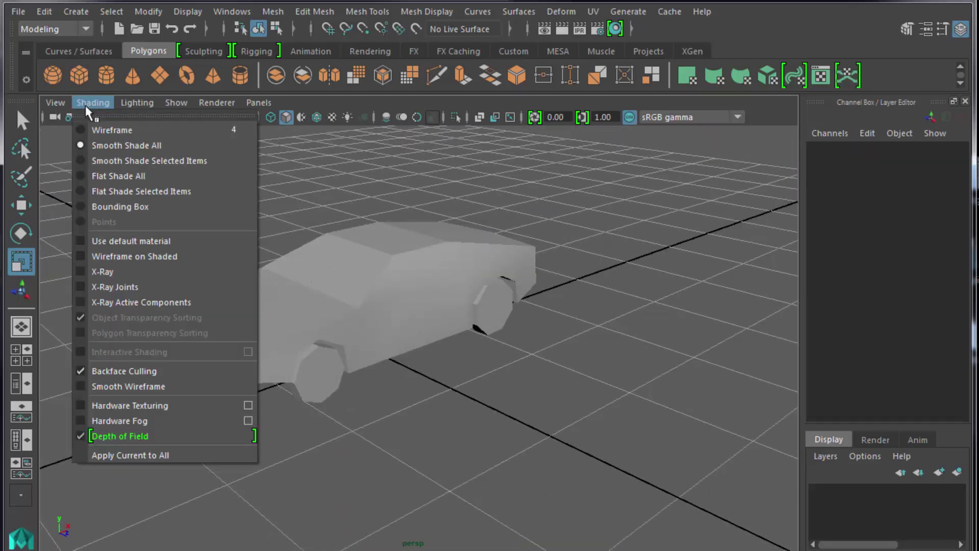
left_click(151, 256)
left_click_drag(527, 393, 354, 328, "alt")
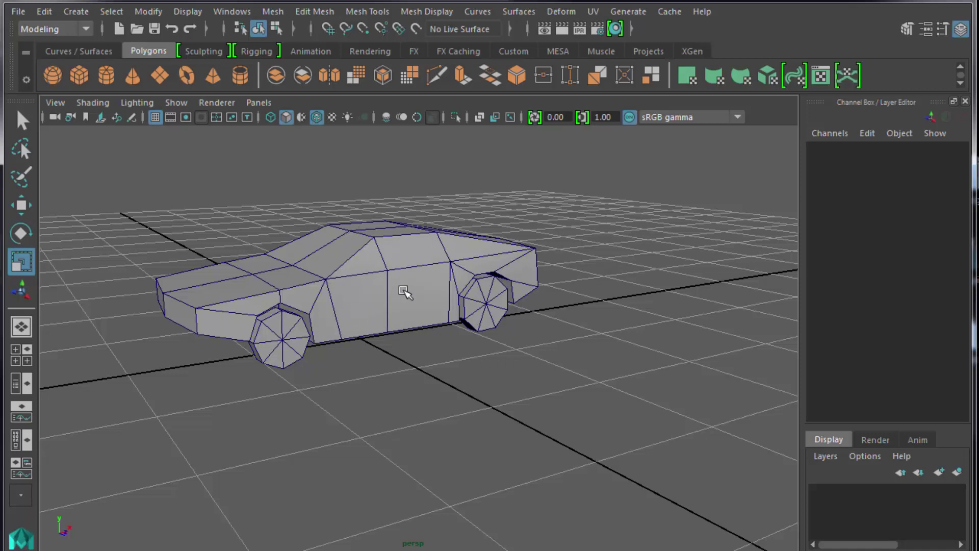
Step: Select the car's front and rear wheels together
left_click(274, 345)
left_click_drag(333, 406, 515, 395, "alt")
left_click(491, 312, "shift")
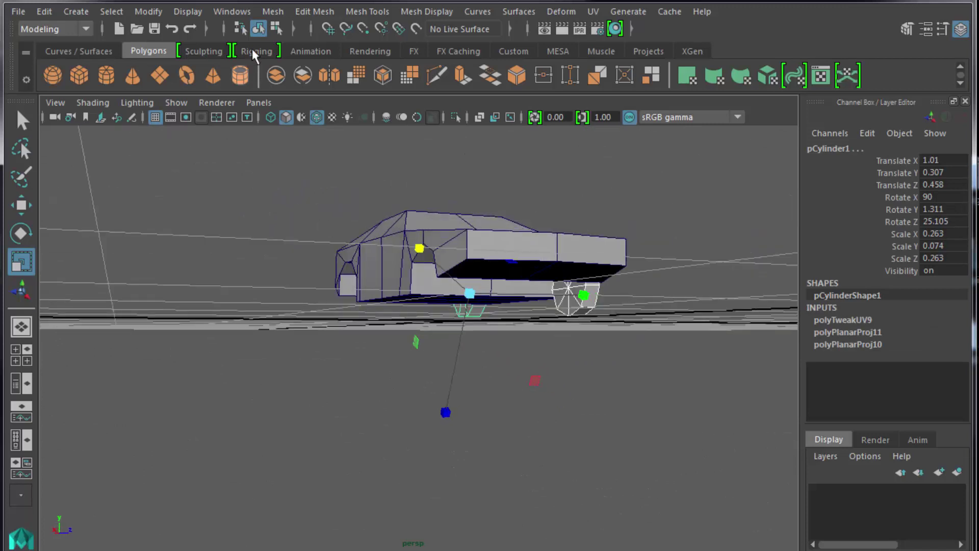
Step: Try mirroring both selected wheels in the -Z direction, and undo the mirror
left_click(274, 12)
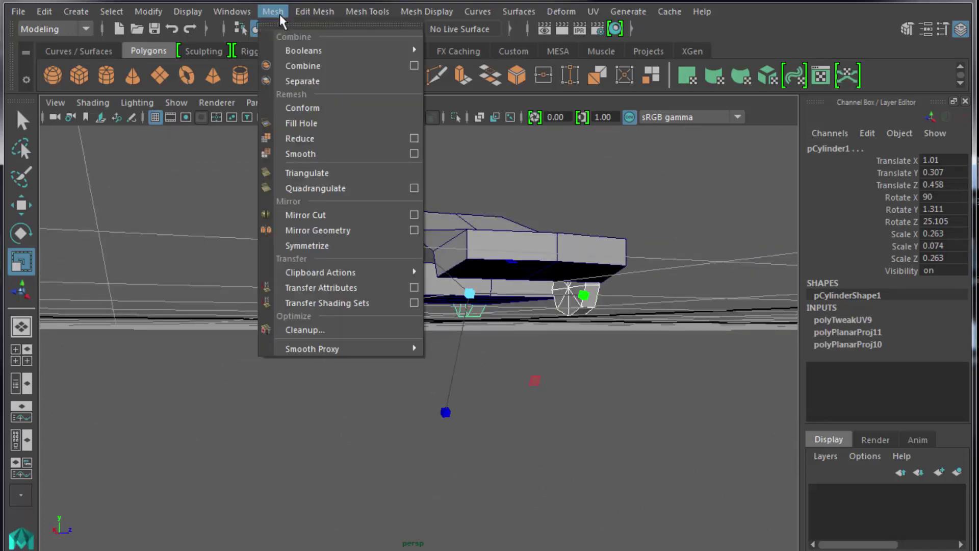
left_click(344, 231)
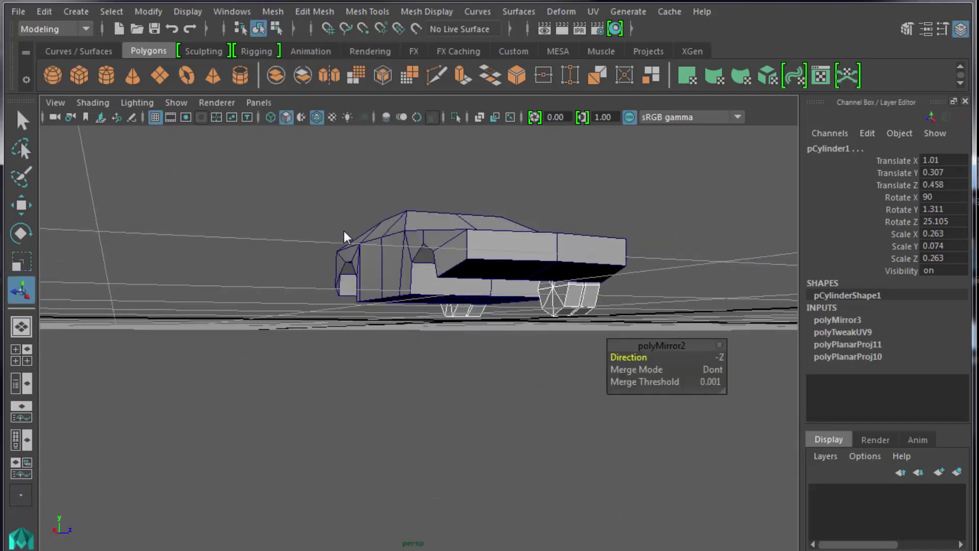
key("ctrl+z")
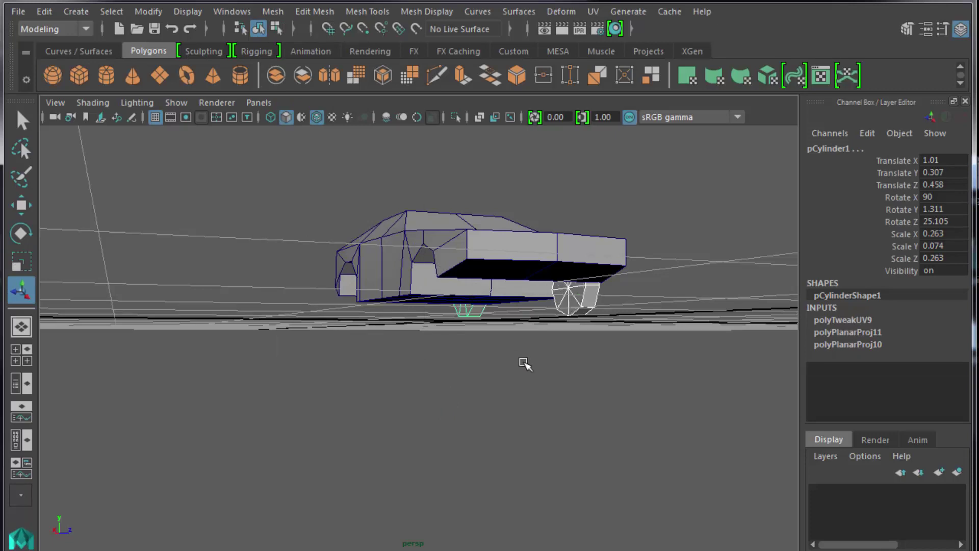
Step: Duplicate the two wheels and move the copies along Z to the opposite side of the car
key("ctrl+z")
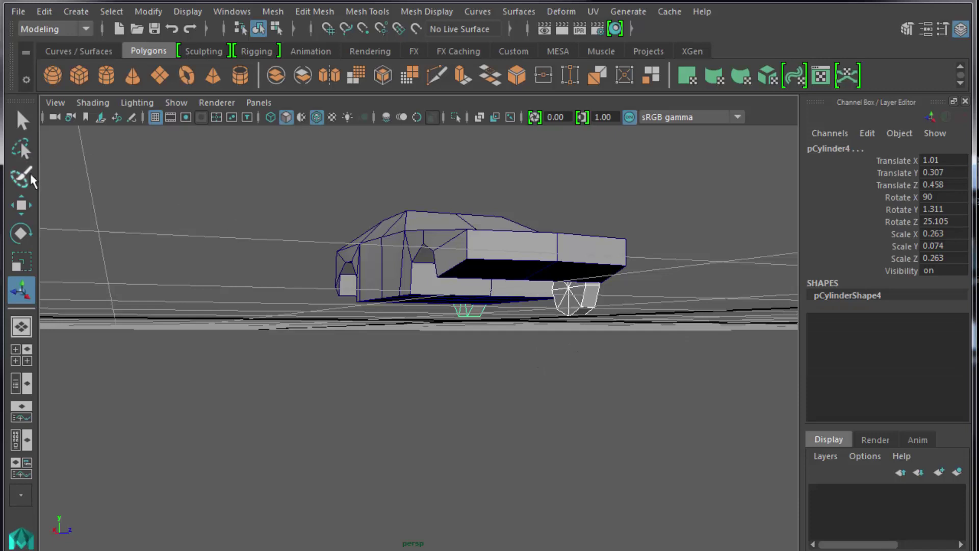
left_click(29, 200)
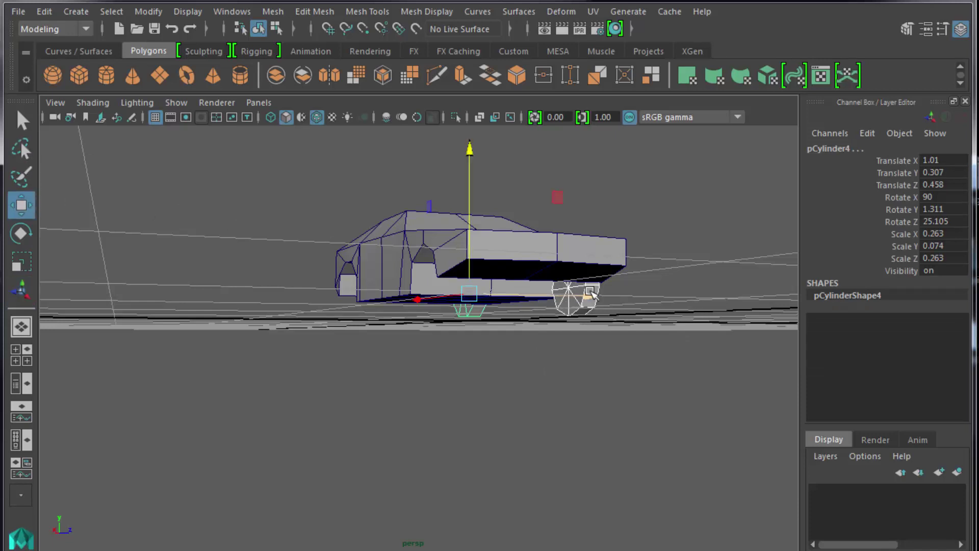
left_click_drag(592, 296, 492, 290)
left_click(645, 331)
left_click_drag(648, 332, 497, 345, "alt")
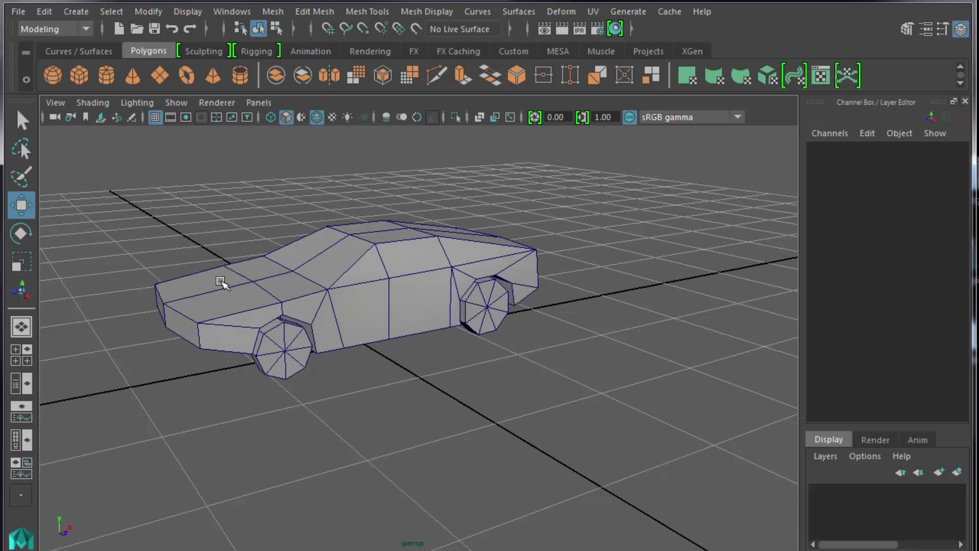
Step: Save the scene as Modeling_4.ma in the CSCI_281_Sorting_UVs folder, accepting the student version notice
left_click(14, 12)
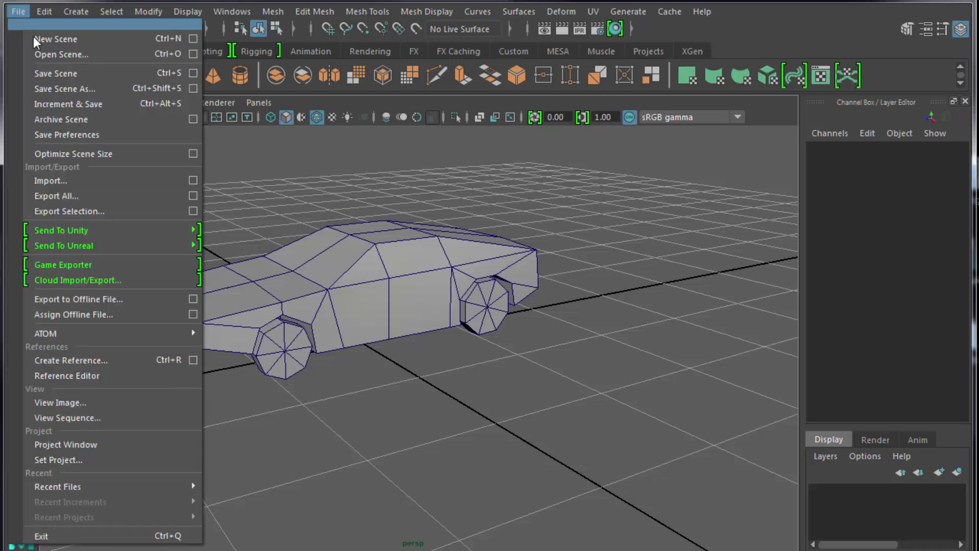
left_click(68, 86)
left_click(75, 187)
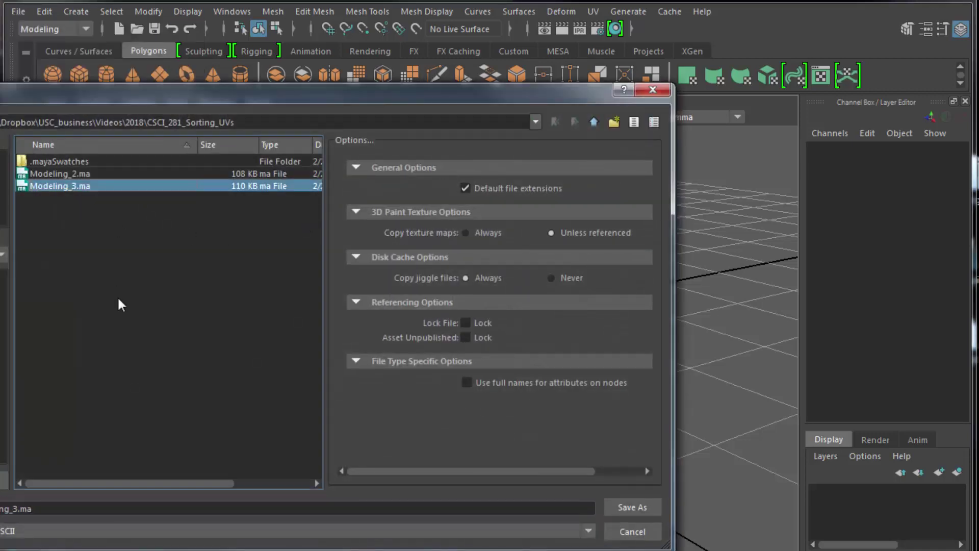
left_click(15, 508)
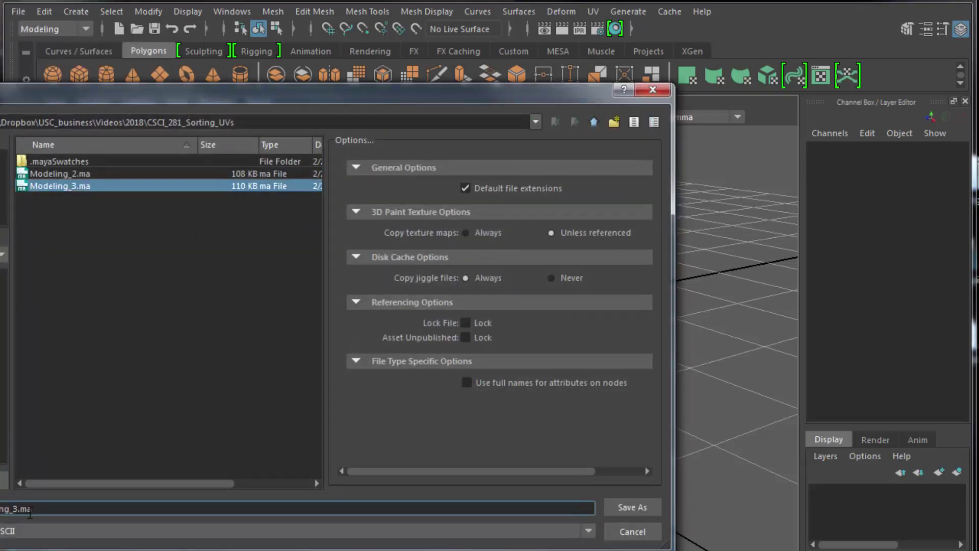
key("Delete")
key("Return")
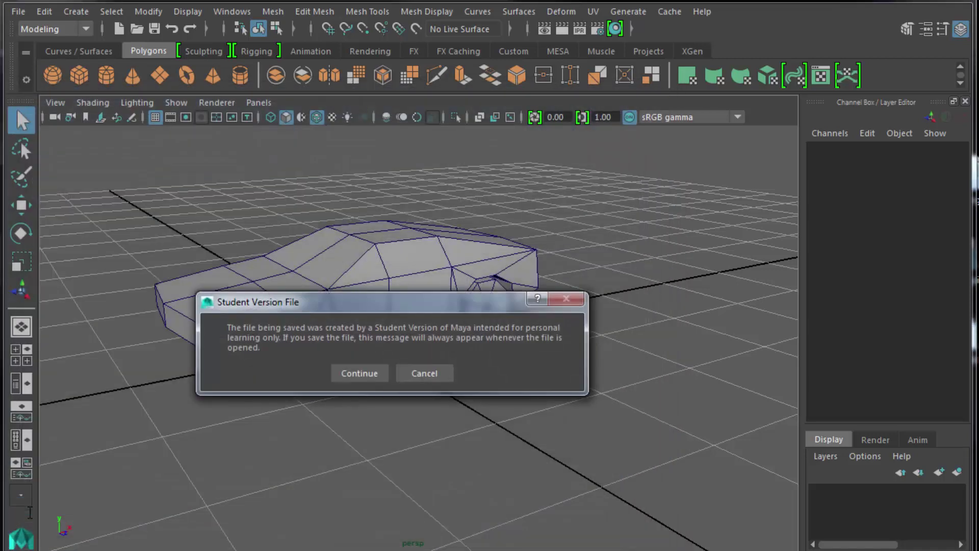
left_click(353, 372)
key("w")
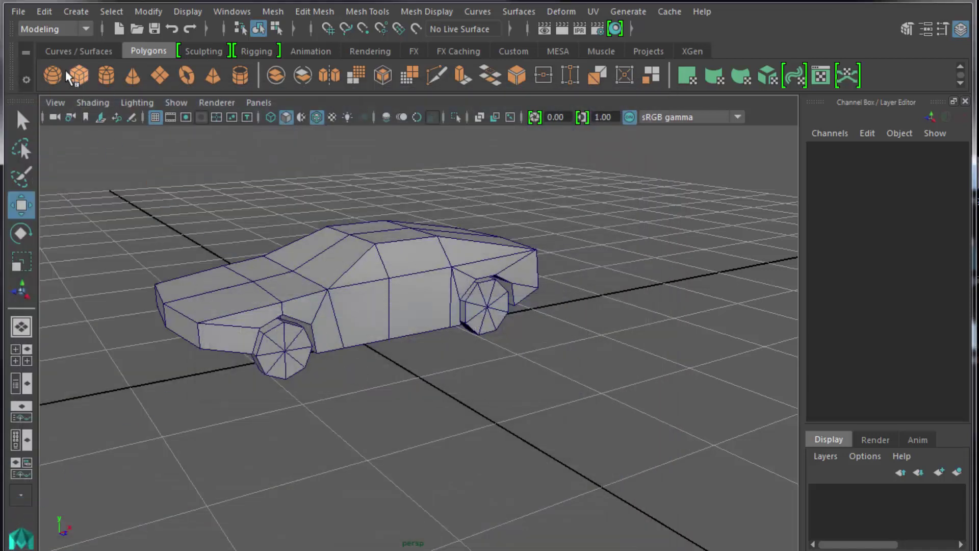
Step: Open the Modeling_2.ma scene from the CSCI_281_Sorting_UVs folder
left_click(19, 11)
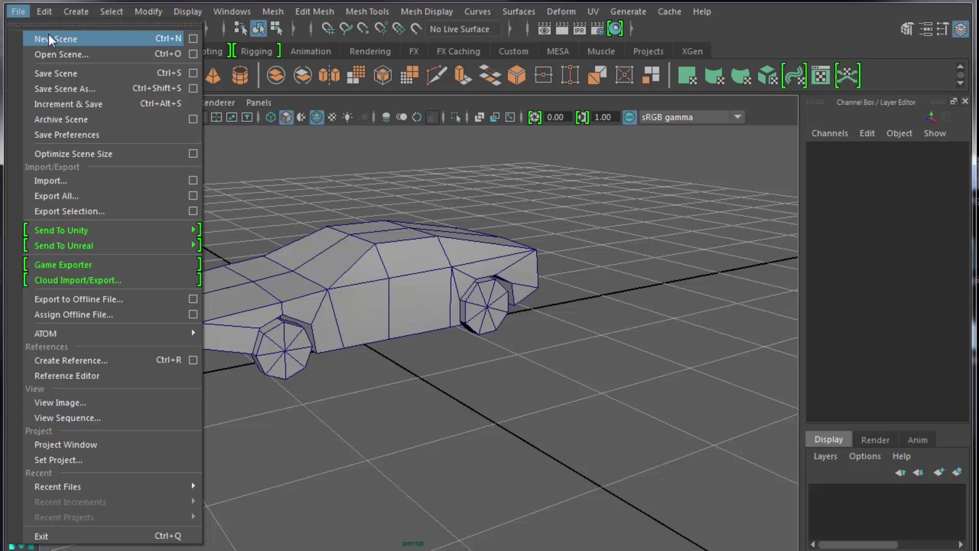
left_click(62, 53)
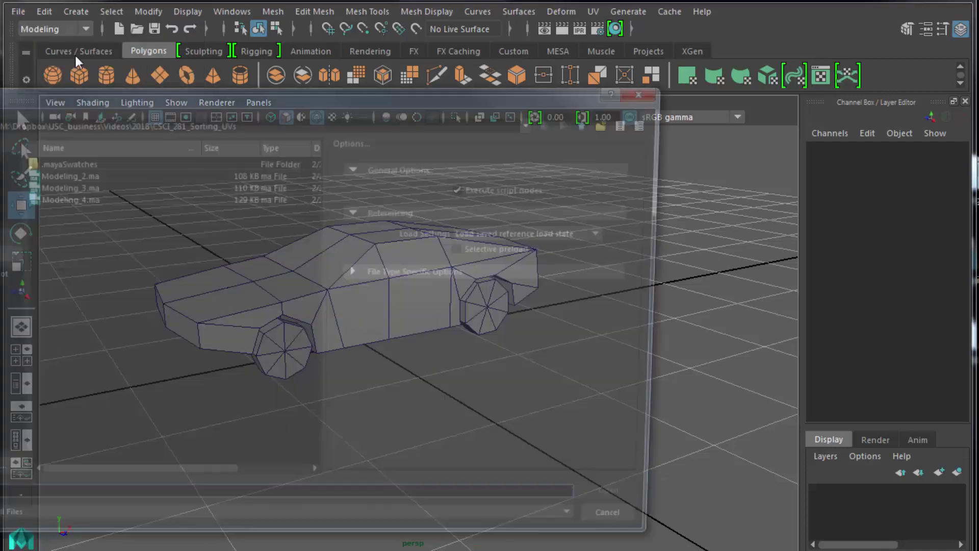
left_click(78, 174)
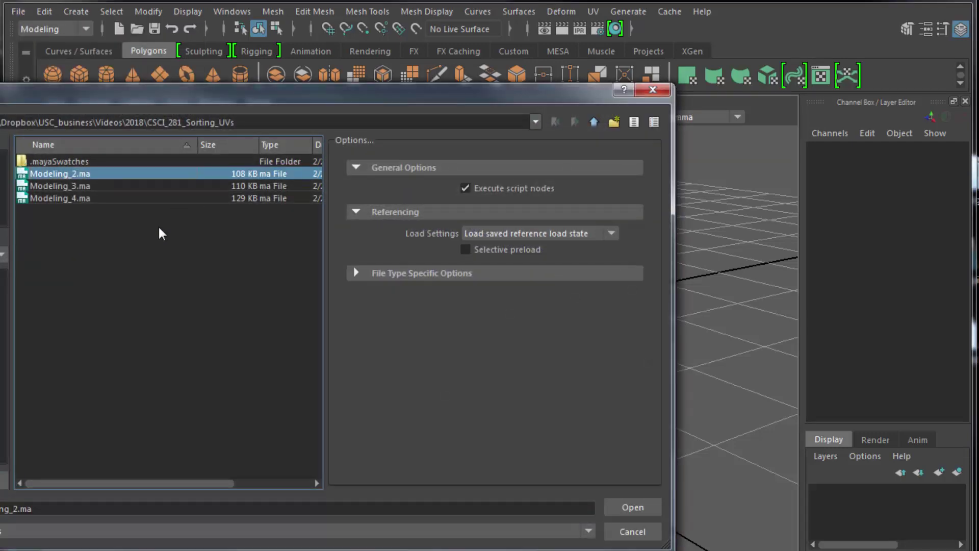
key("Return")
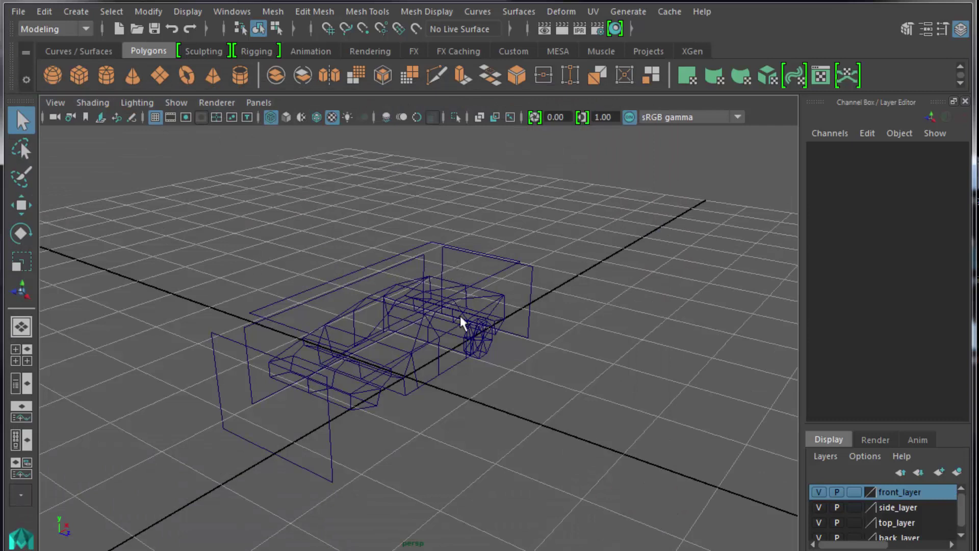
Step: Delete the old car body and its wheel, keeping only the reference planes
left_click(455, 333)
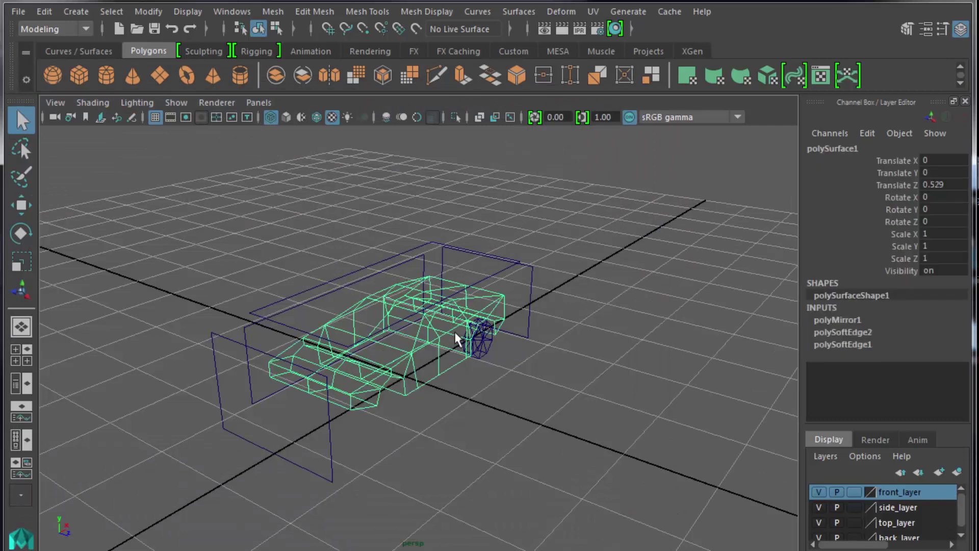
left_click(482, 345, "shift")
key("Delete")
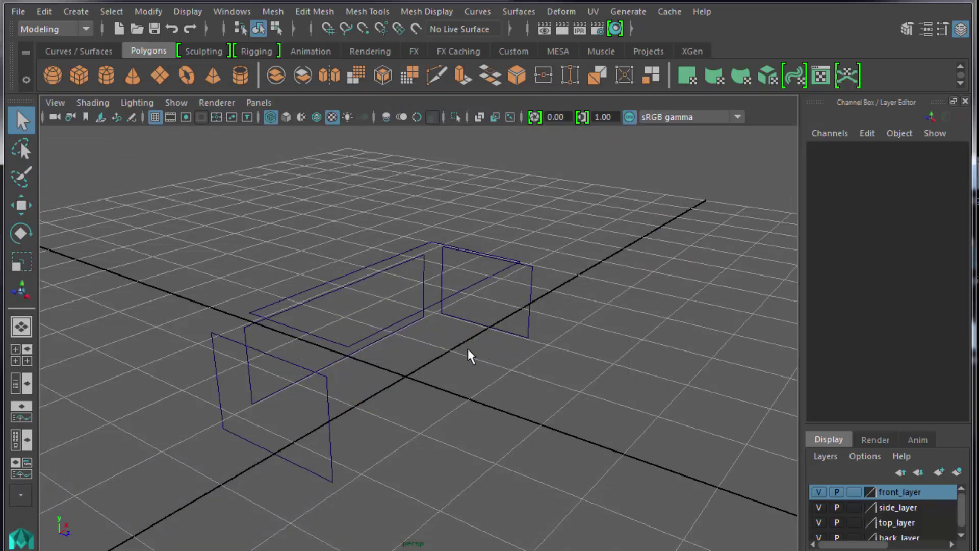
Step: Group the side_mesh, forward_mesh, top_mesh and back_mesh reference planes together using the Outliner
left_click(232, 11)
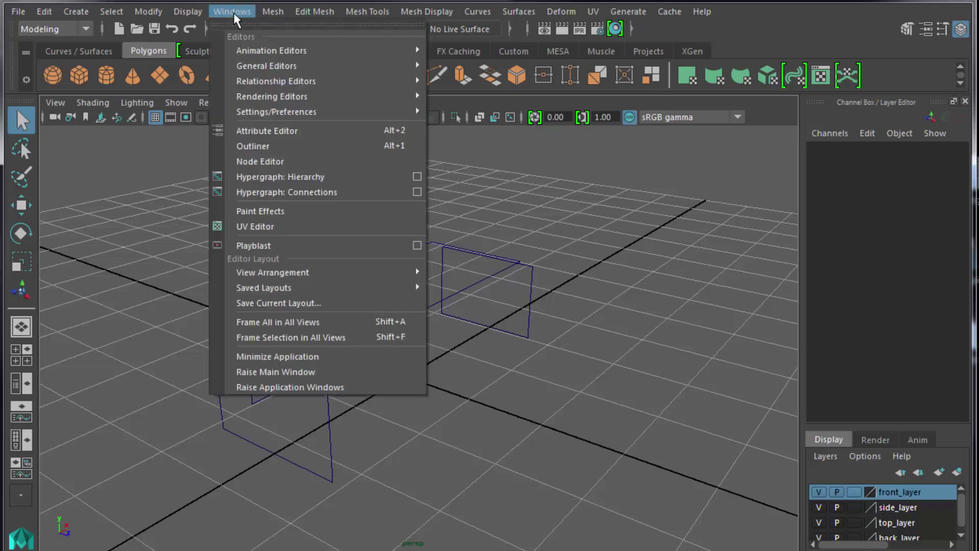
left_click(287, 146)
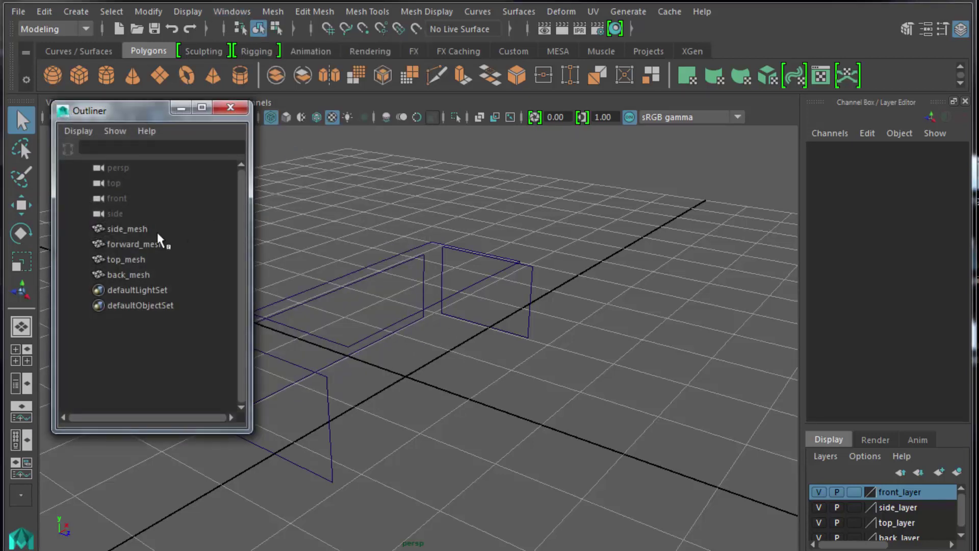
left_click_drag(157, 233, 158, 278)
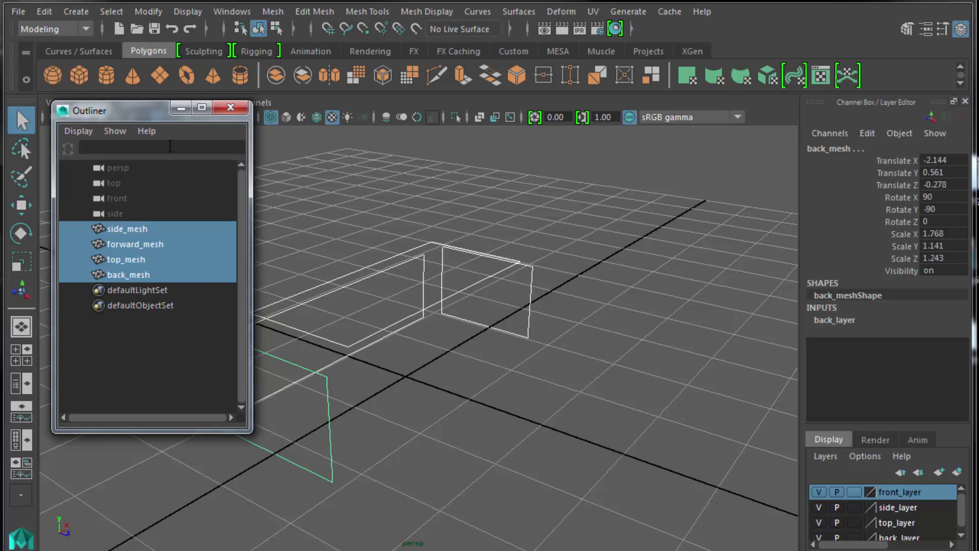
left_click_drag(131, 118, 661, 146)
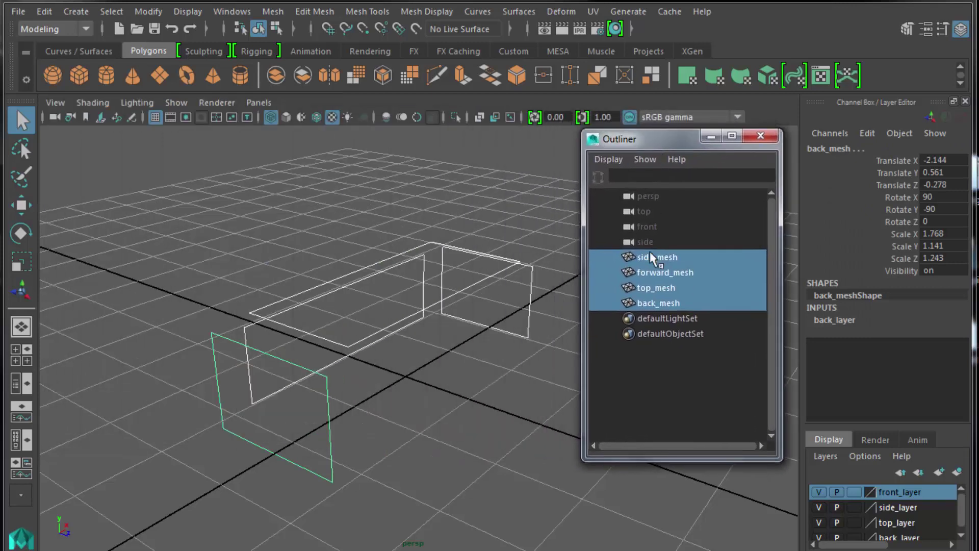
key("ctrl+g")
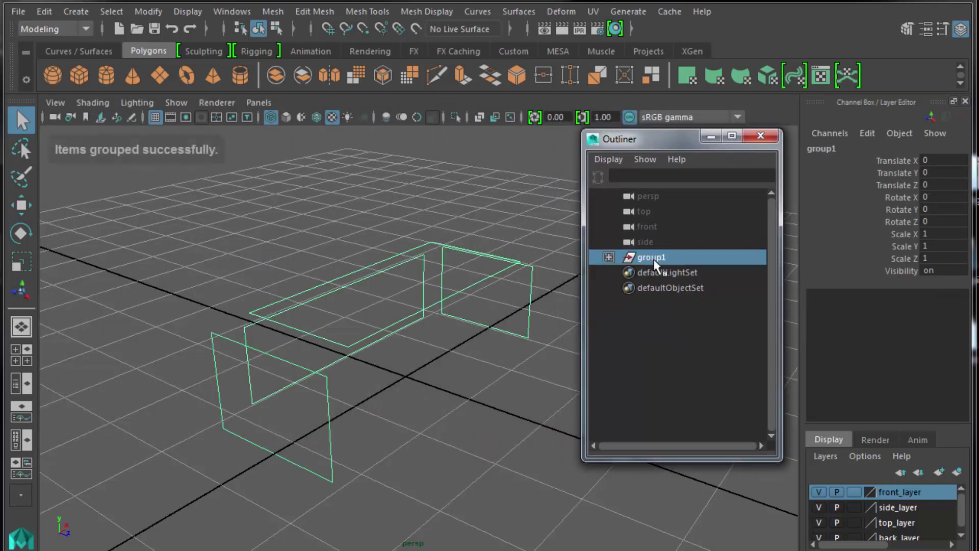
Step: Rename the new group of reference planes to garage
double_click(654, 259)
type("gasrage")
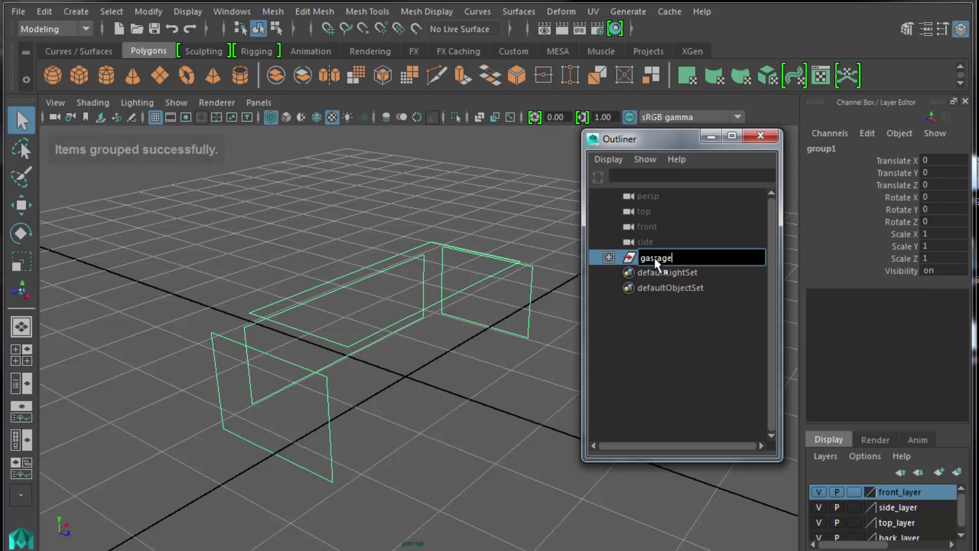
key("BackSpace")
key("BackSpace")
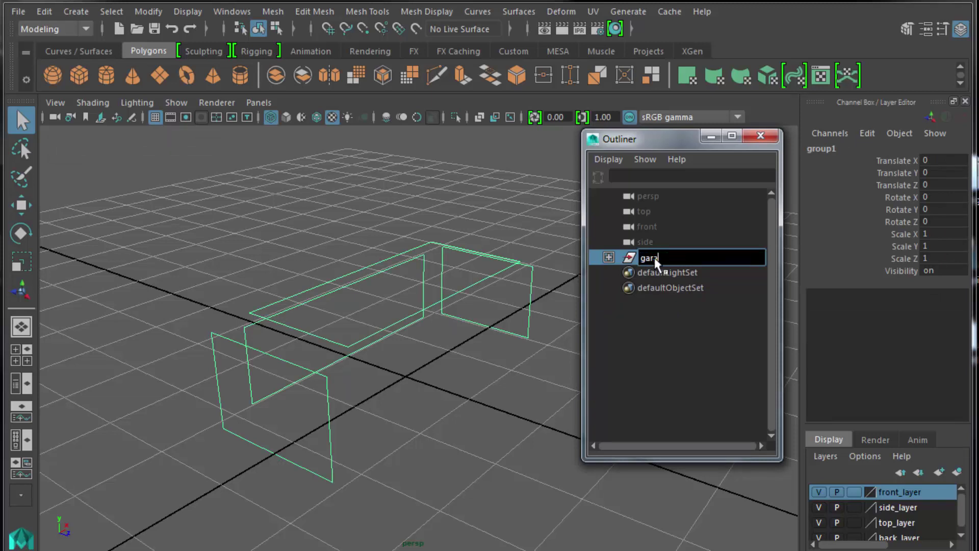
type("age")
key("Return")
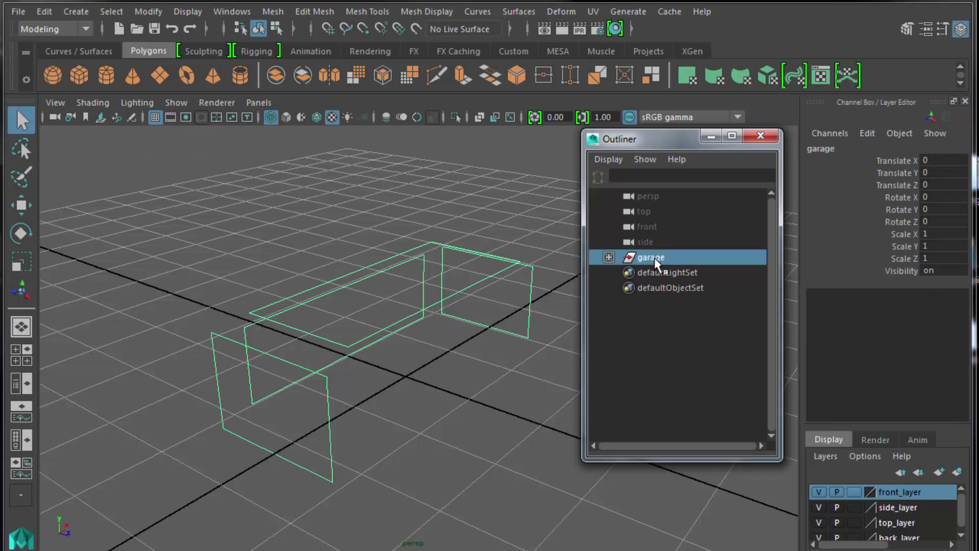
Step: Import the Modeling_4.ma file with the finished car into the current scene
left_click(19, 11)
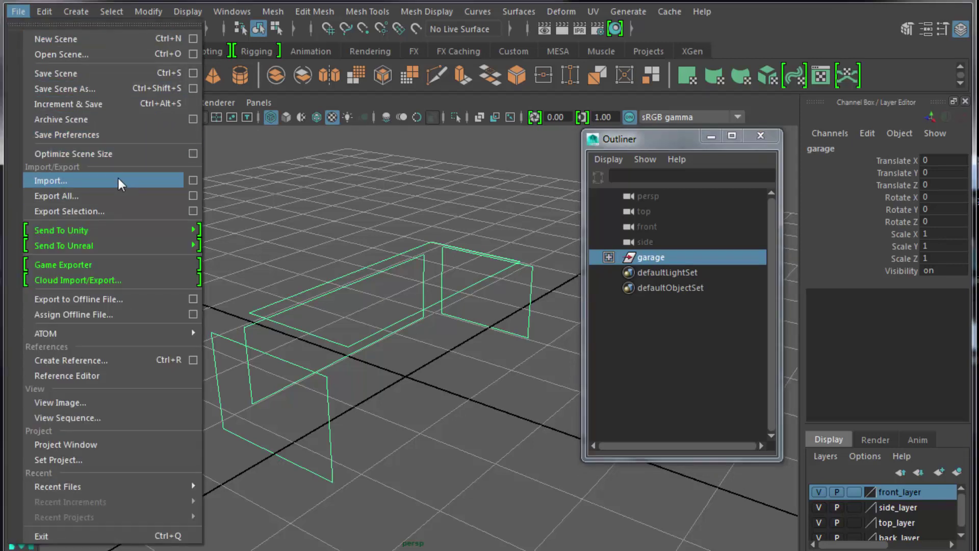
left_click(153, 180)
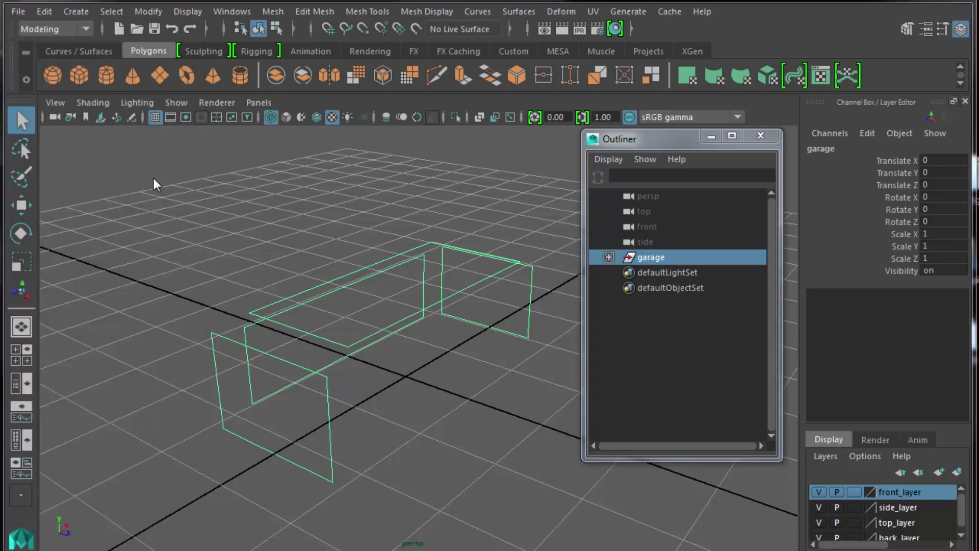
double_click(76, 198)
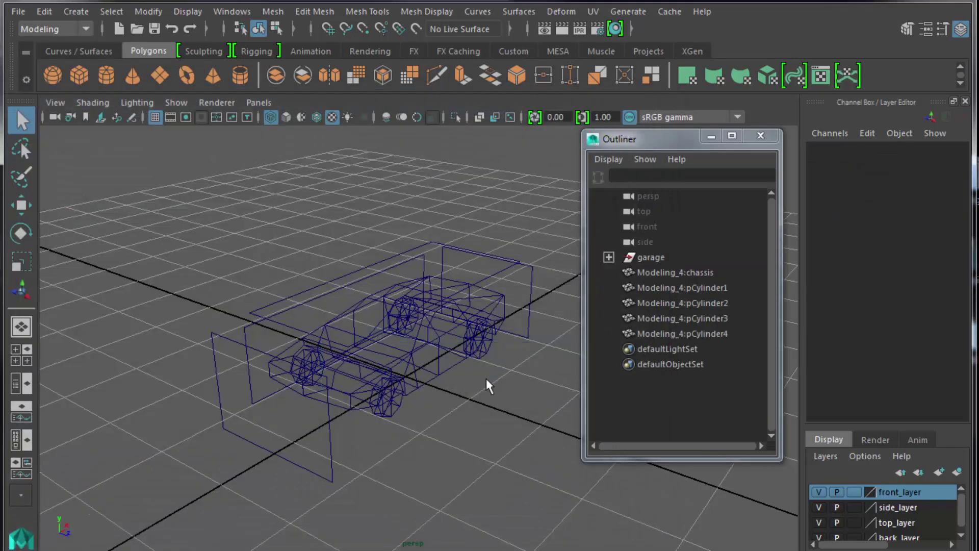
Step: Switch the view to shaded display with textures and inspect the imported car among the reference planes
key("6")
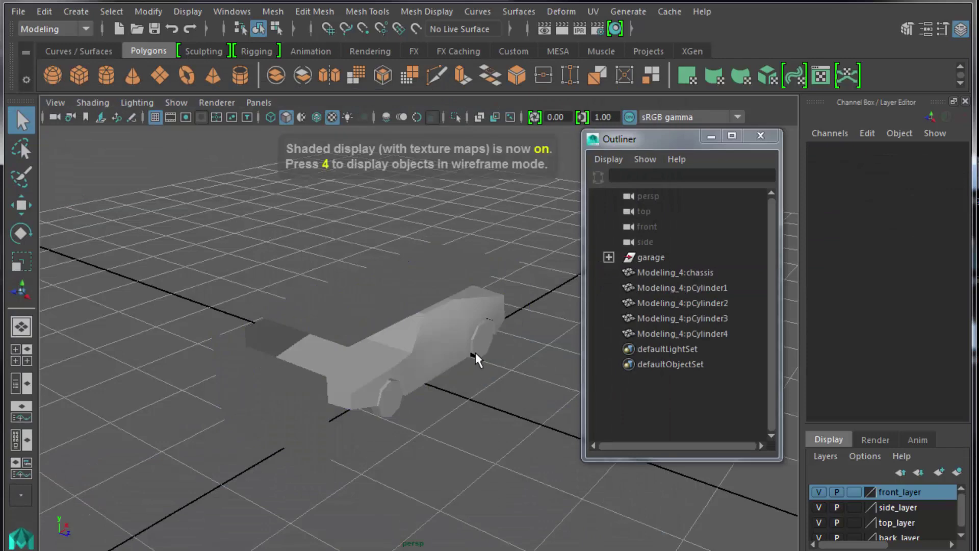
left_click_drag(475, 353, 398, 295, "alt")
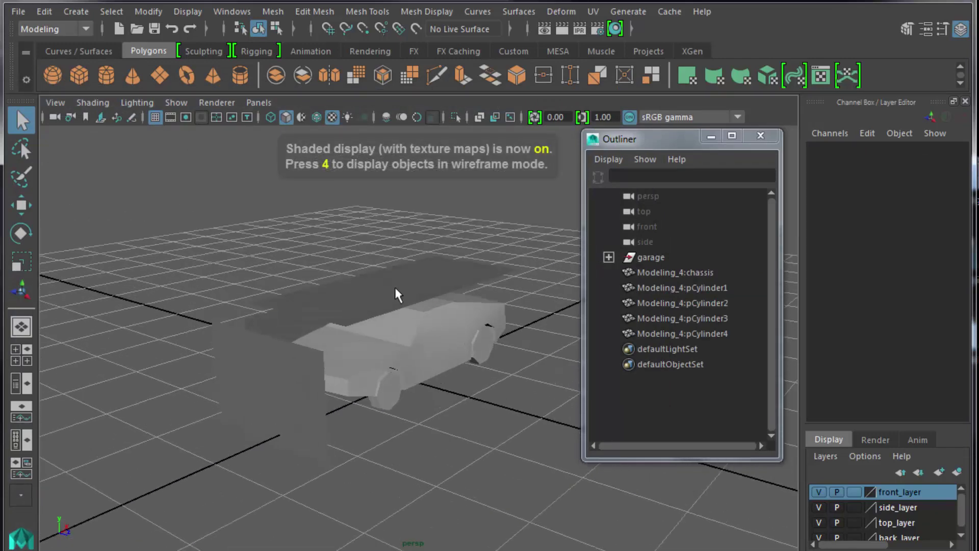
left_click(398, 295)
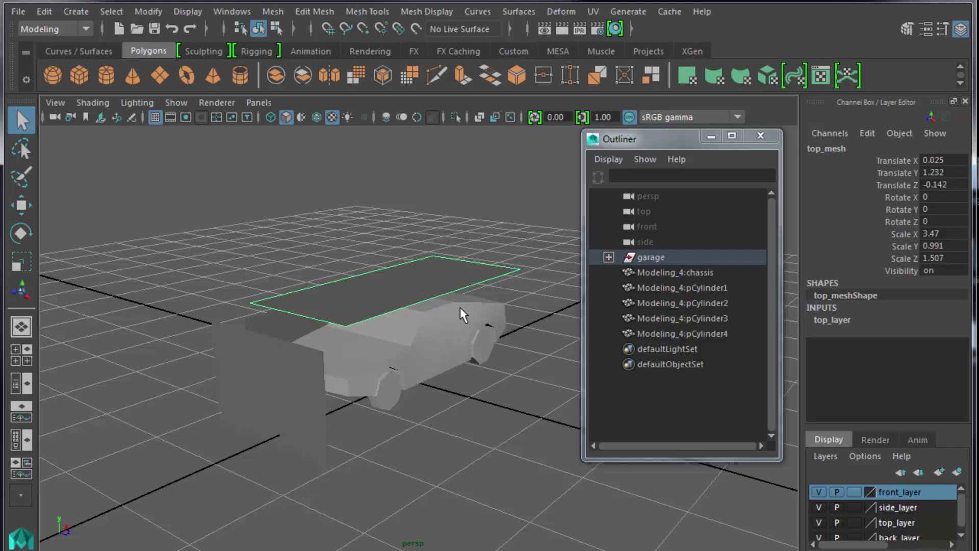
left_click(470, 440)
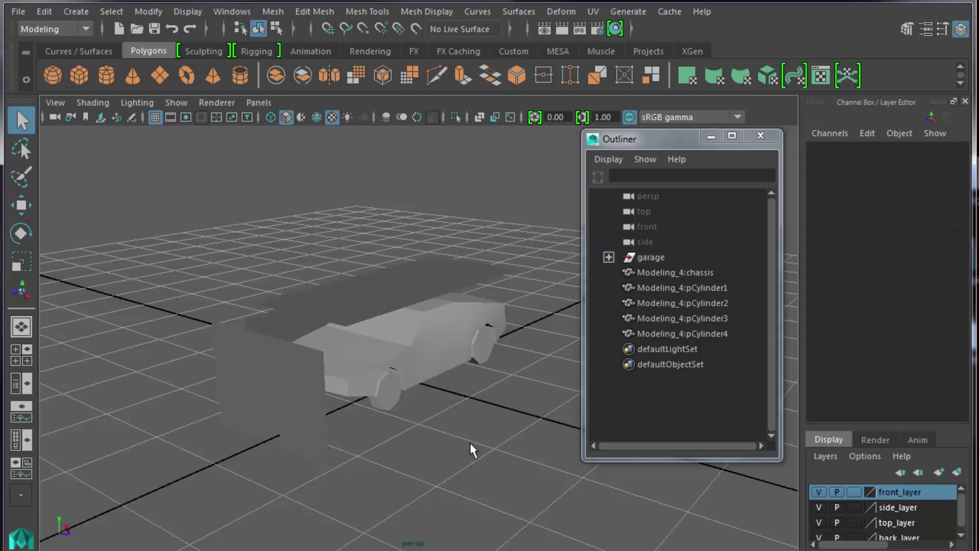
left_click_drag(448, 420, 371, 432, "alt")
left_click(278, 363)
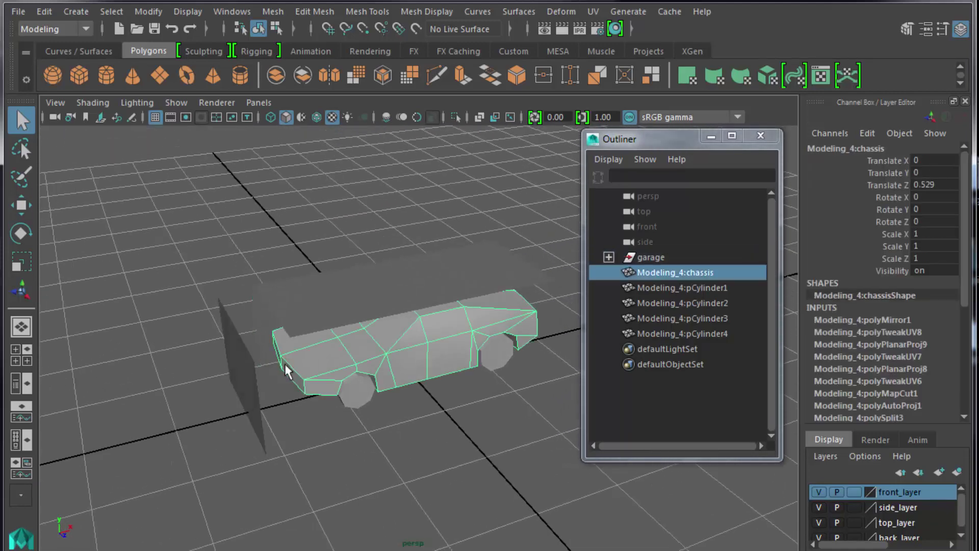
left_click_drag(423, 380, 396, 389, "alt")
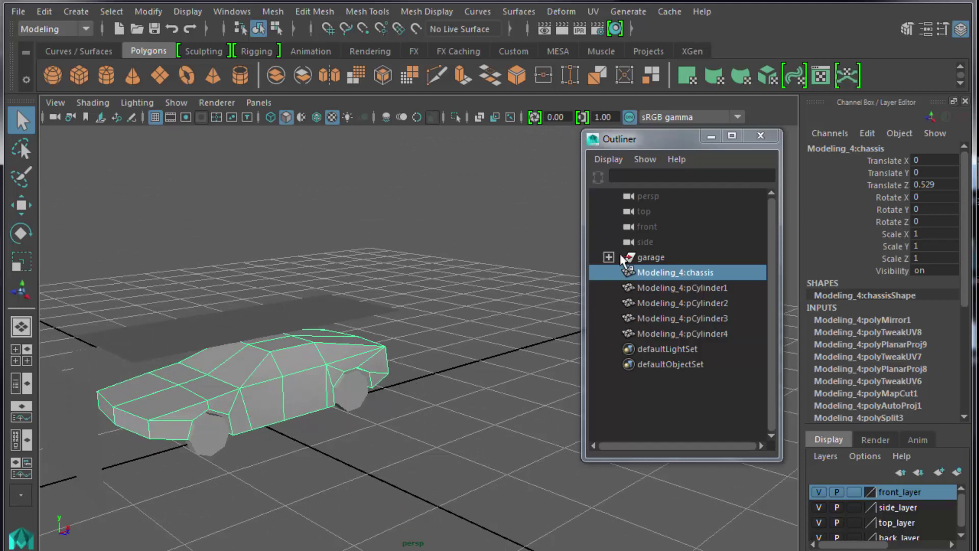
Step: Hide the garage group by setting its Visibility to off, close the Outliner and clear the selection
left_click(651, 257)
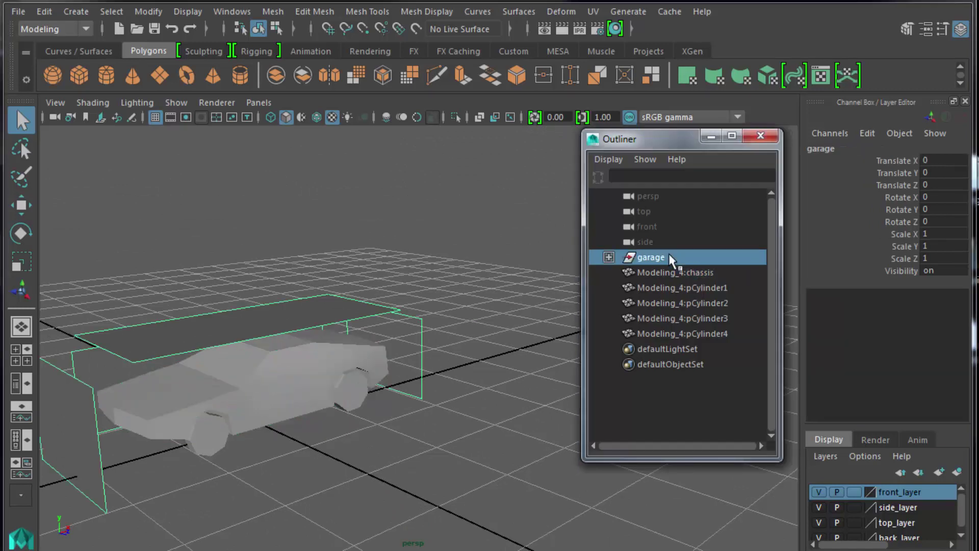
left_click(948, 271)
type("off")
key("Return")
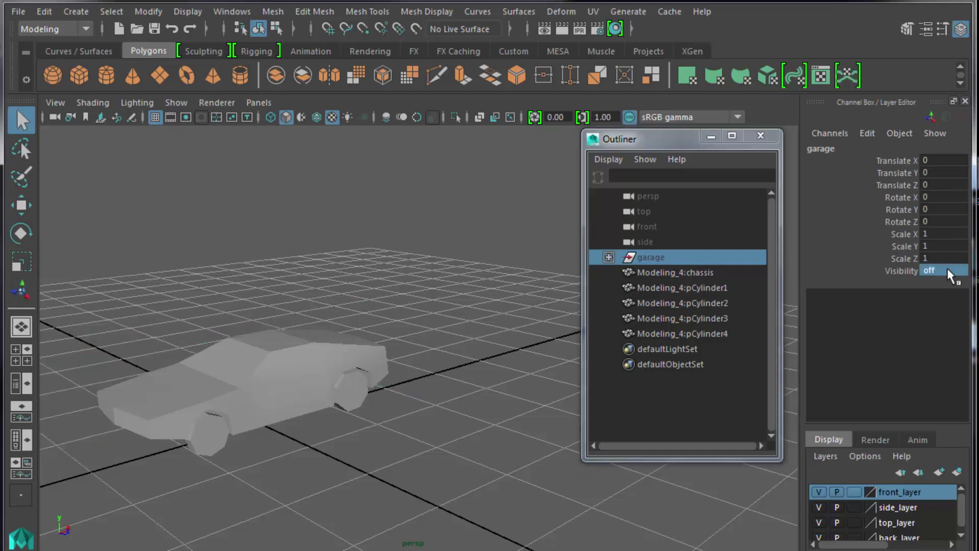
left_click(755, 136)
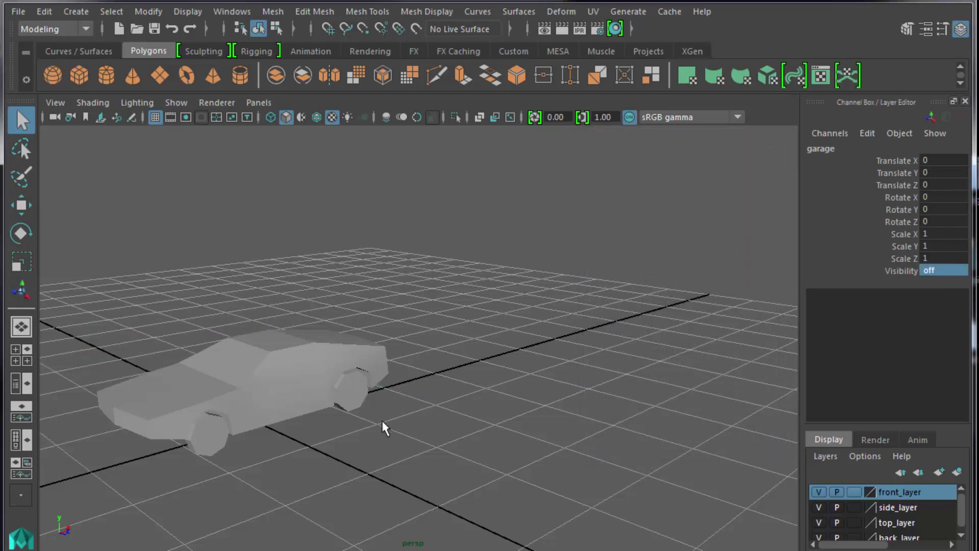
left_click(381, 421)
Step: Combine the Modeling_4 chassis and its four wheel cylinders into a single mesh
scroll(268, 380, "up", 3)
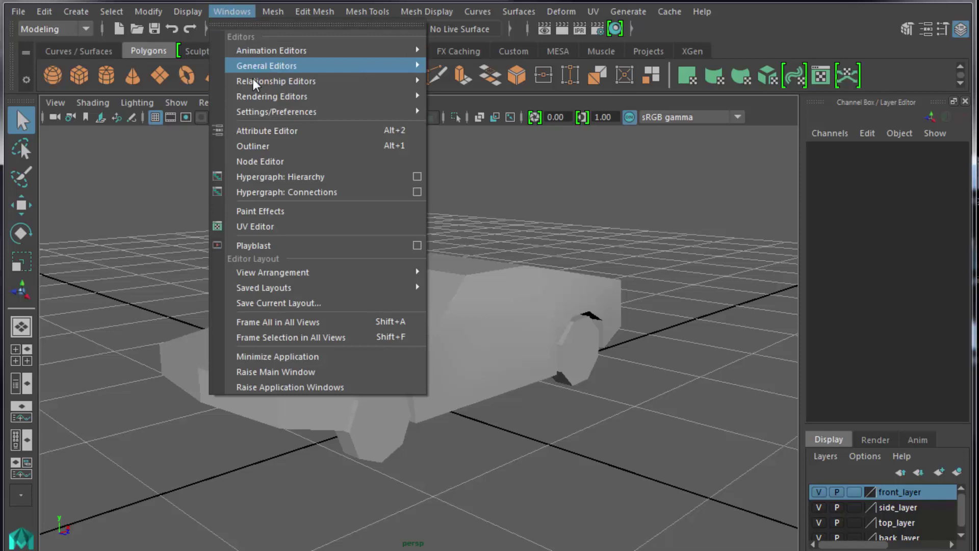
left_click(282, 146)
left_click_drag(665, 143, 716, 124)
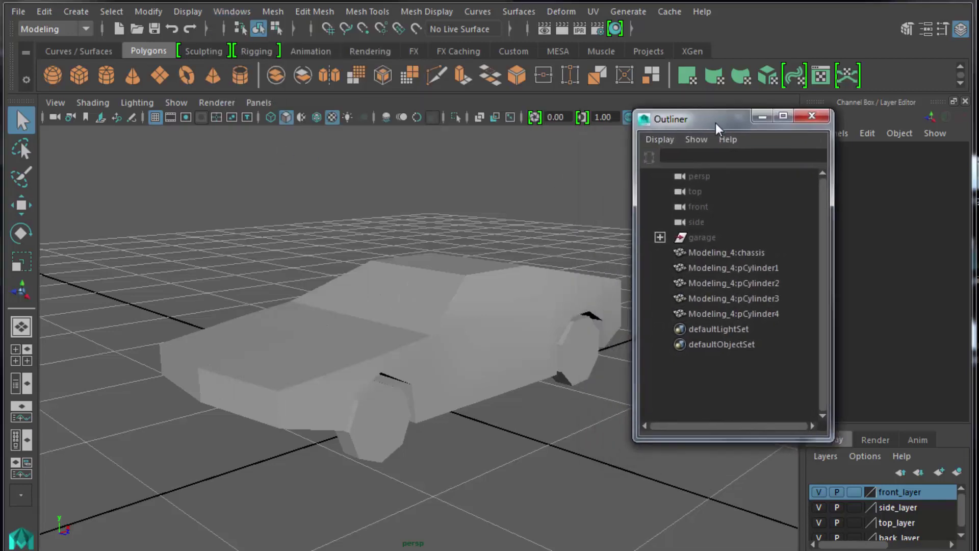
left_click_drag(735, 253, 743, 316)
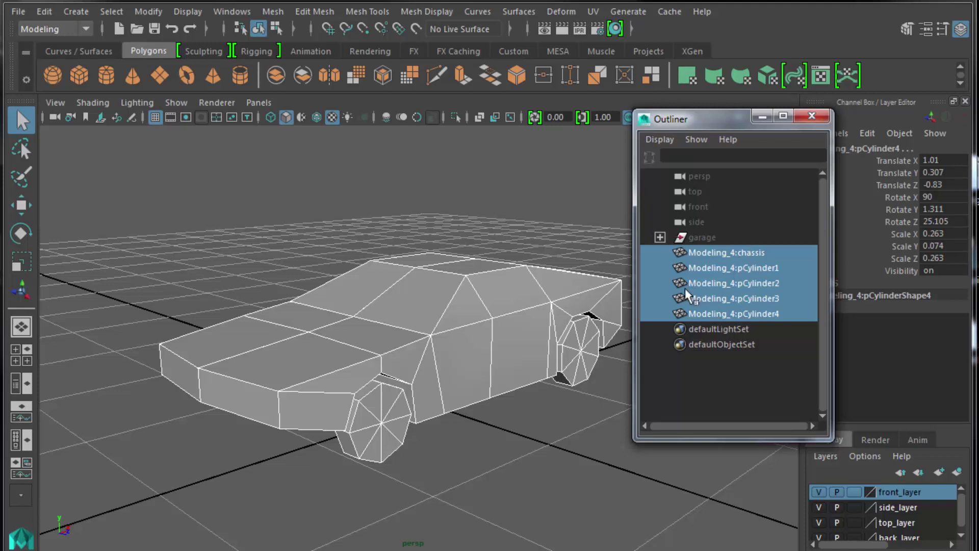
left_click(279, 10)
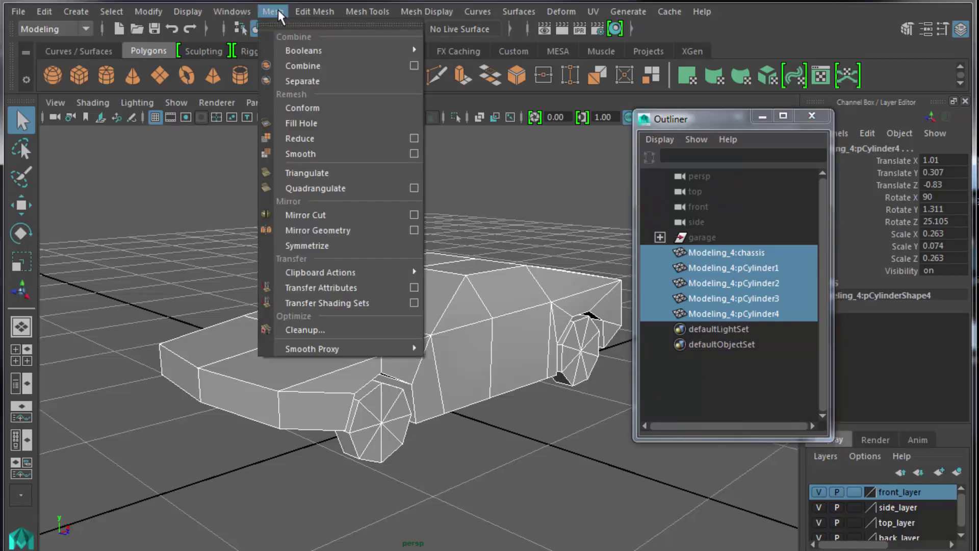
left_click(329, 68)
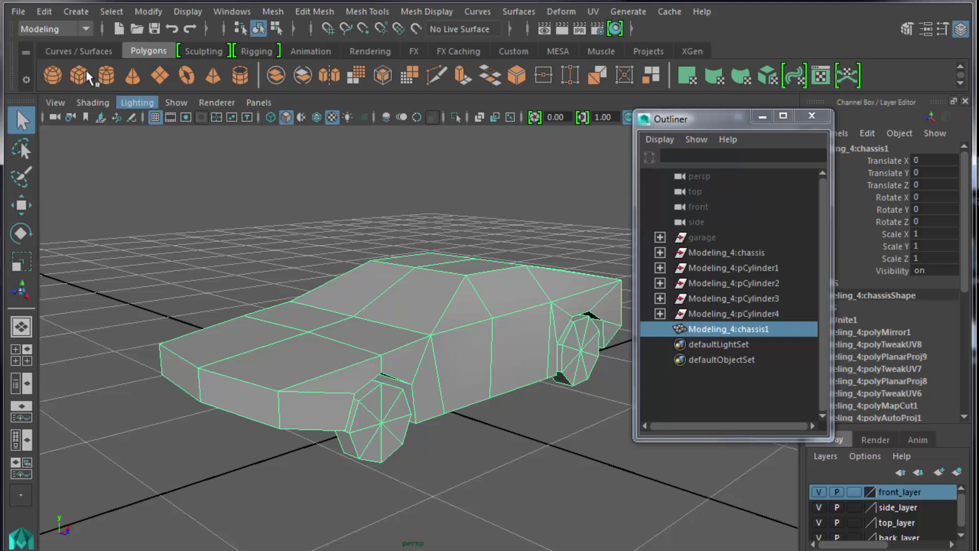
Step: Delete the combined car's construction history and remove the leftover pCylinder2, pCylinder3 and pCylinder4 groups
left_click(45, 11)
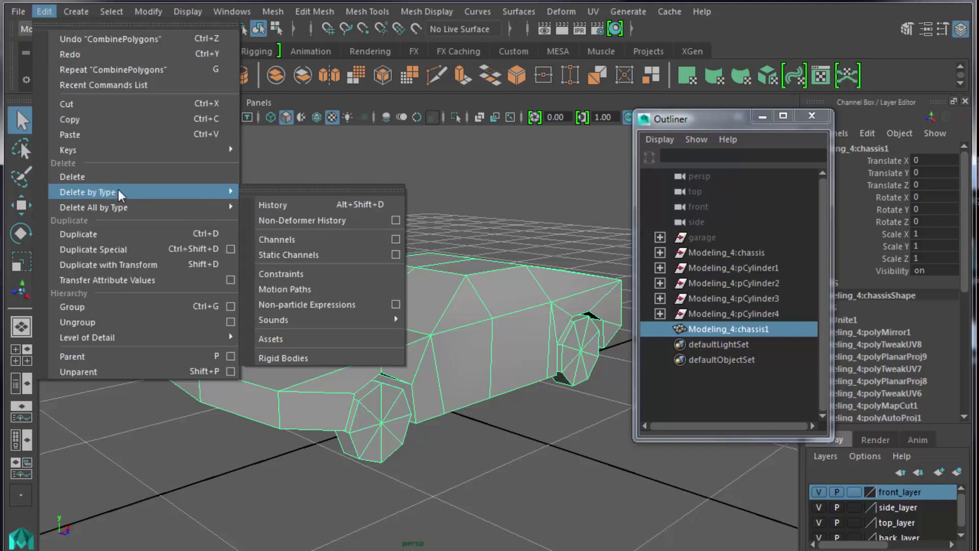
mouse_move(216, 191)
left_click(265, 204)
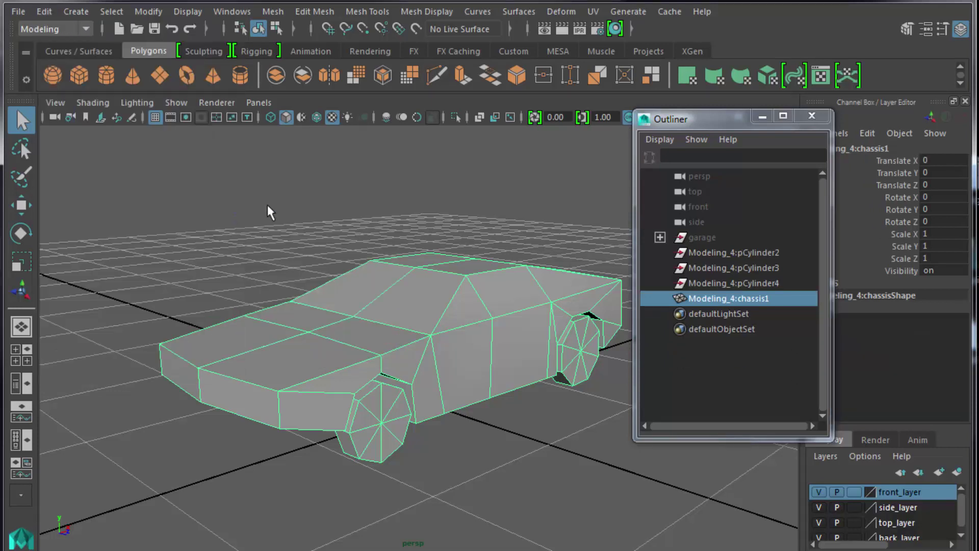
left_click_drag(712, 252, 720, 277)
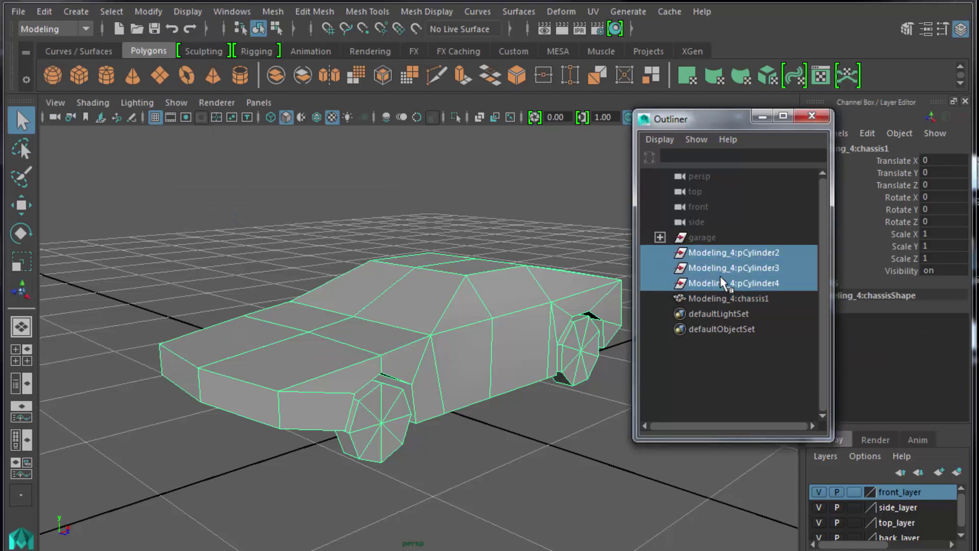
key("Delete")
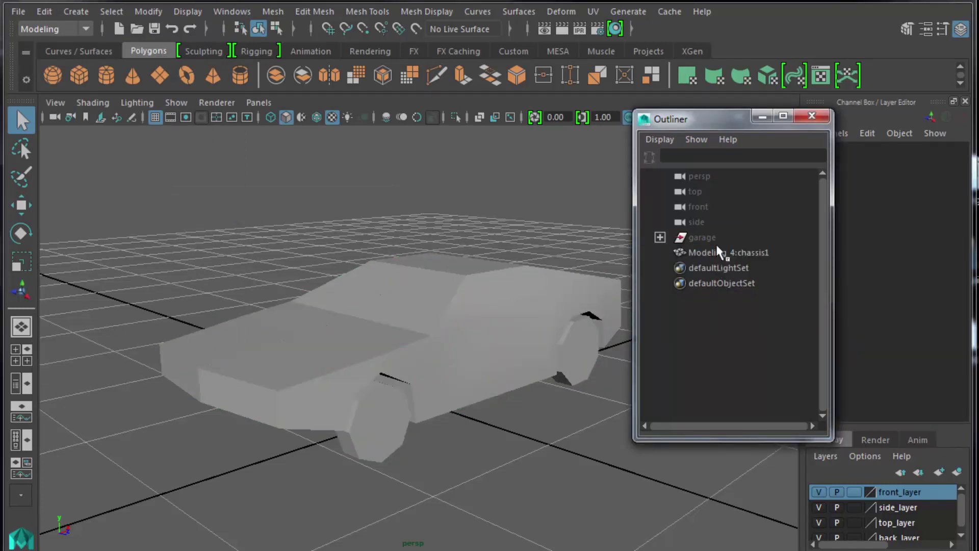
Step: Rename the combined Modeling_4:chassis1 mesh as delorean_mesh
left_click(720, 252)
double_click(745, 254)
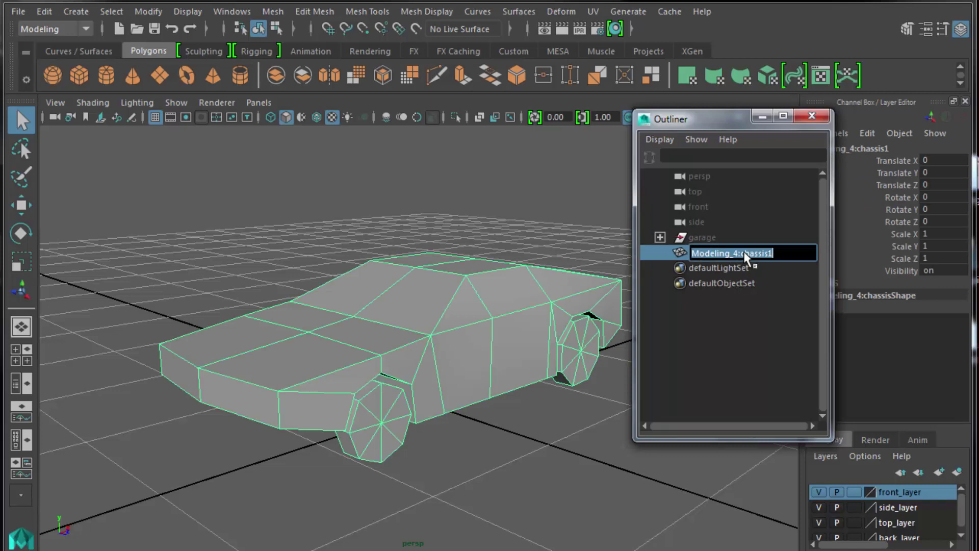
type("delorean_mesh")
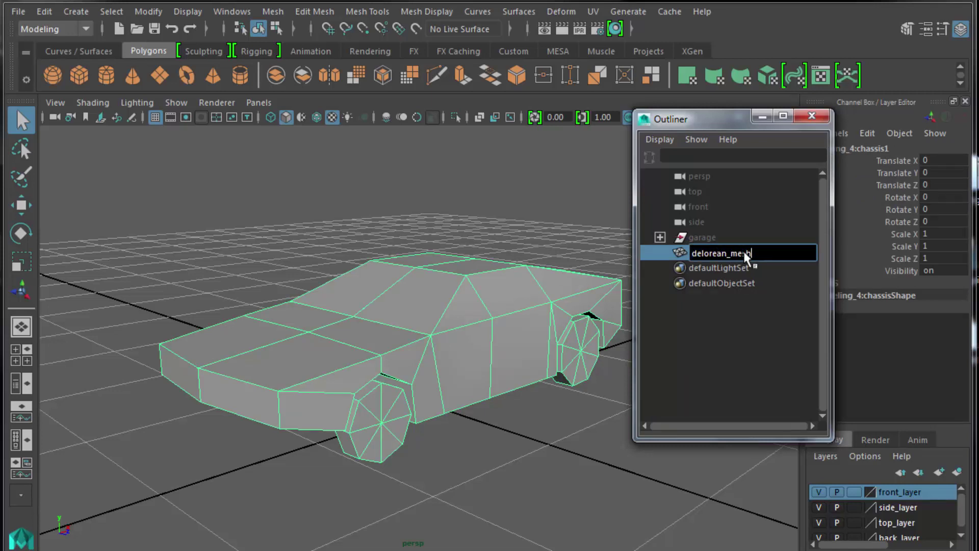
key("Return")
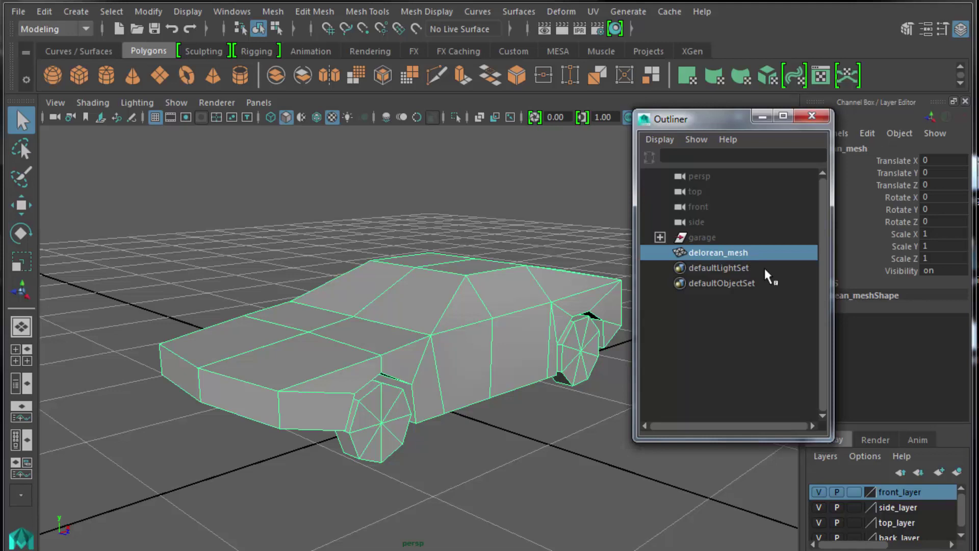
Step: Save the scene under the new file name Modeling_5.ma, accepting the student version notice
left_click(712, 238)
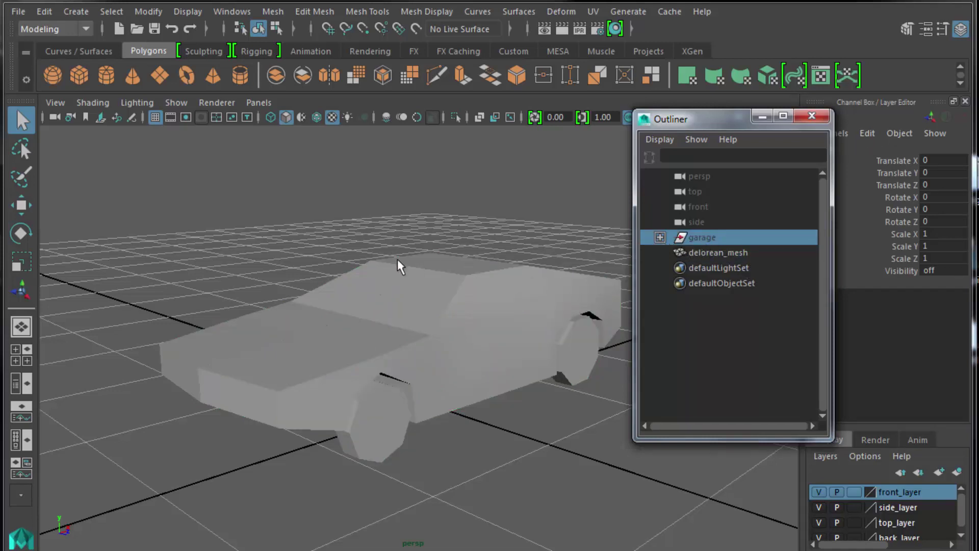
left_click(312, 294)
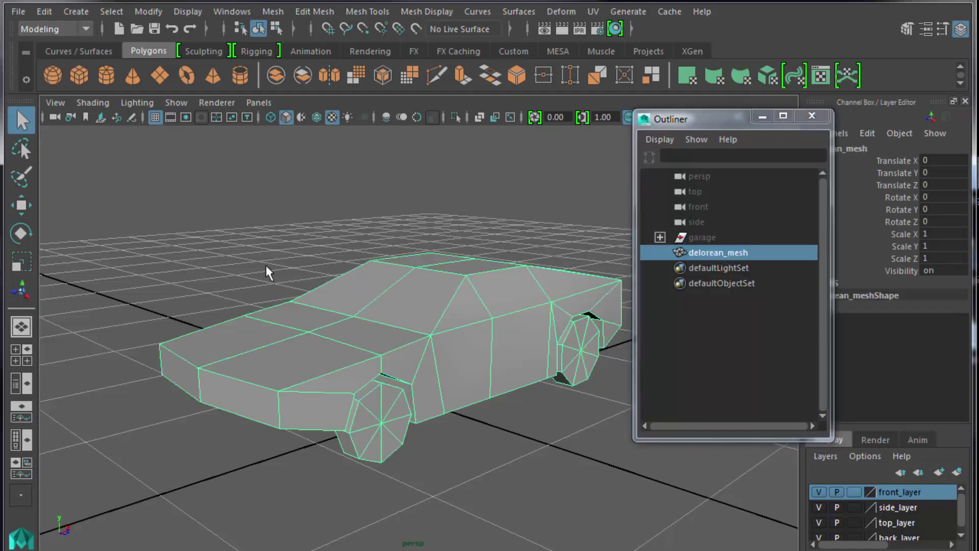
left_click(16, 11)
left_click(56, 90)
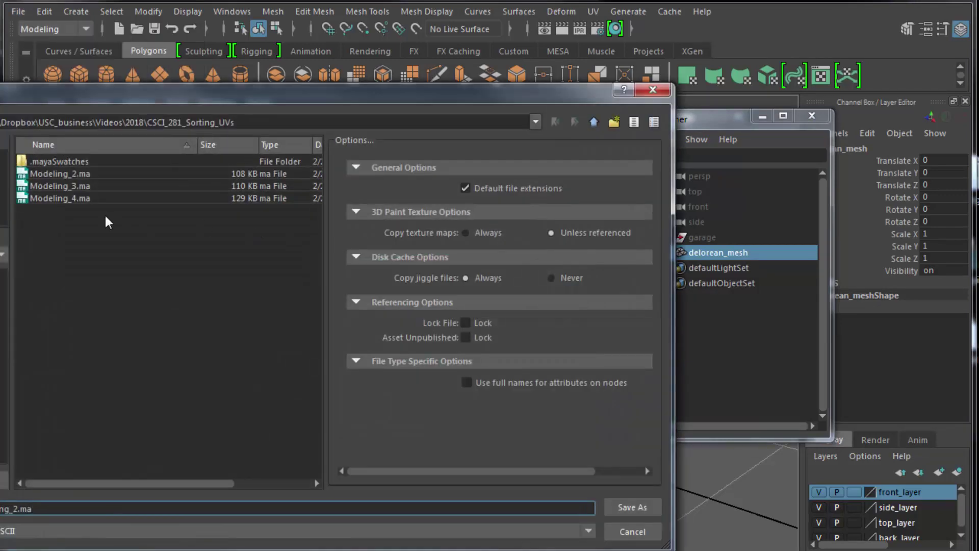
left_click(66, 199)
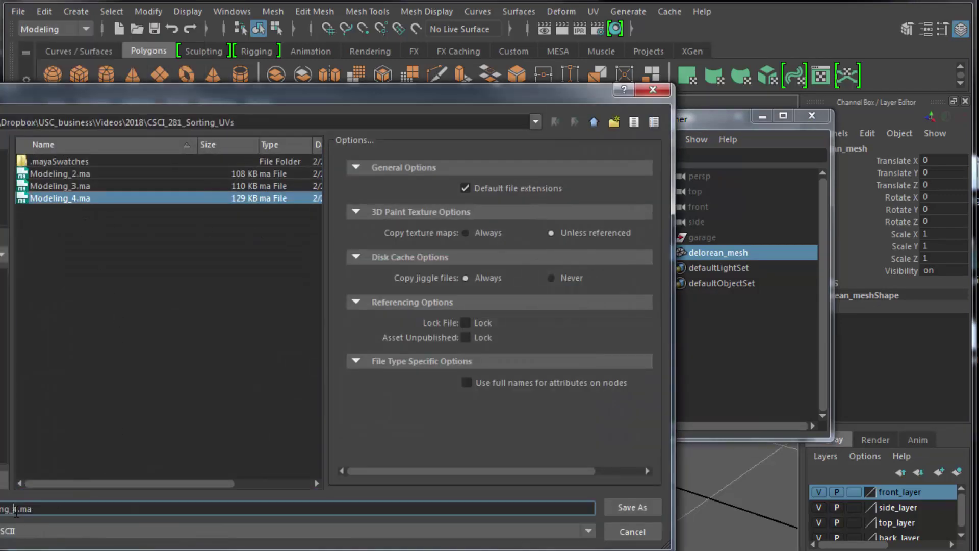
key("BackSpace")
type("5")
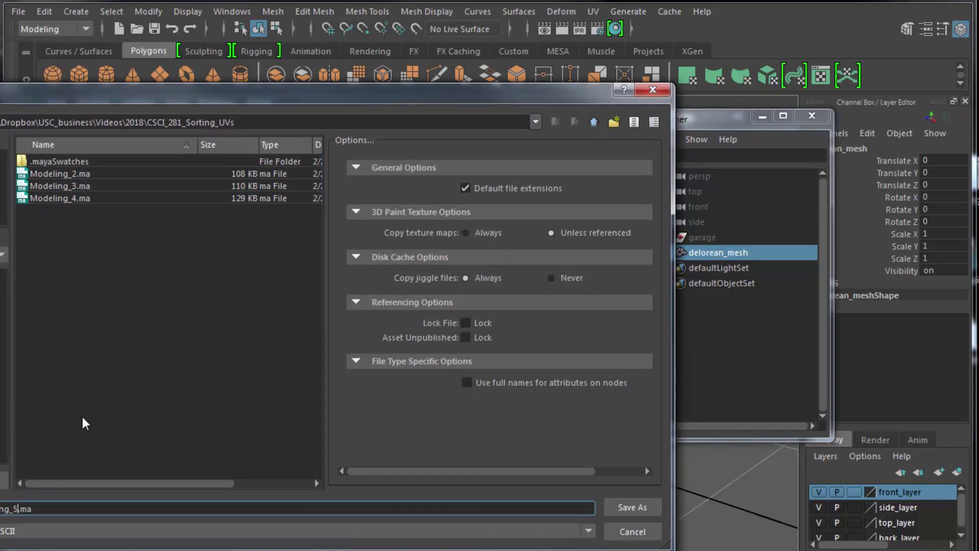
key("Return")
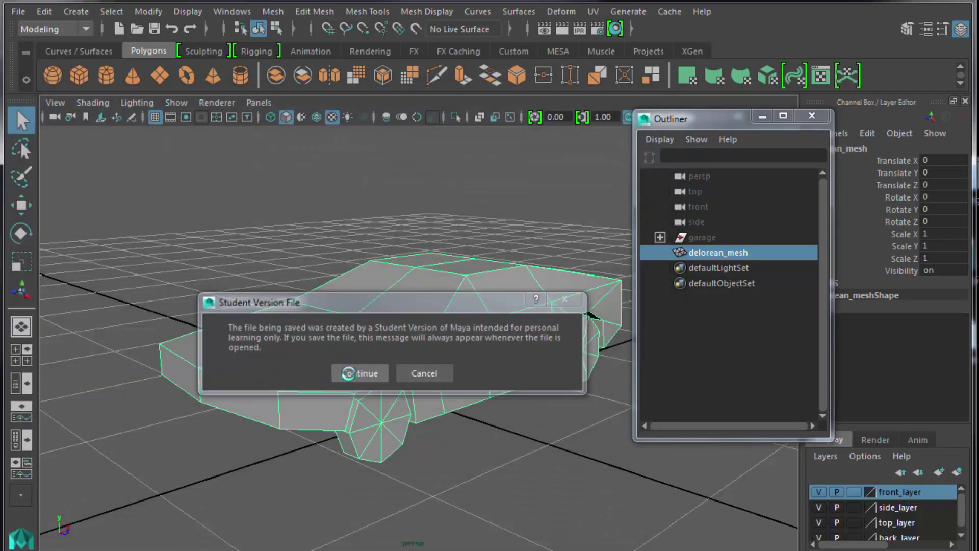
left_click(337, 373)
Step: Raise the two centre vertices of the car's roof slightly in the side view to give the roof a shallow peak
left_click(332, 236)
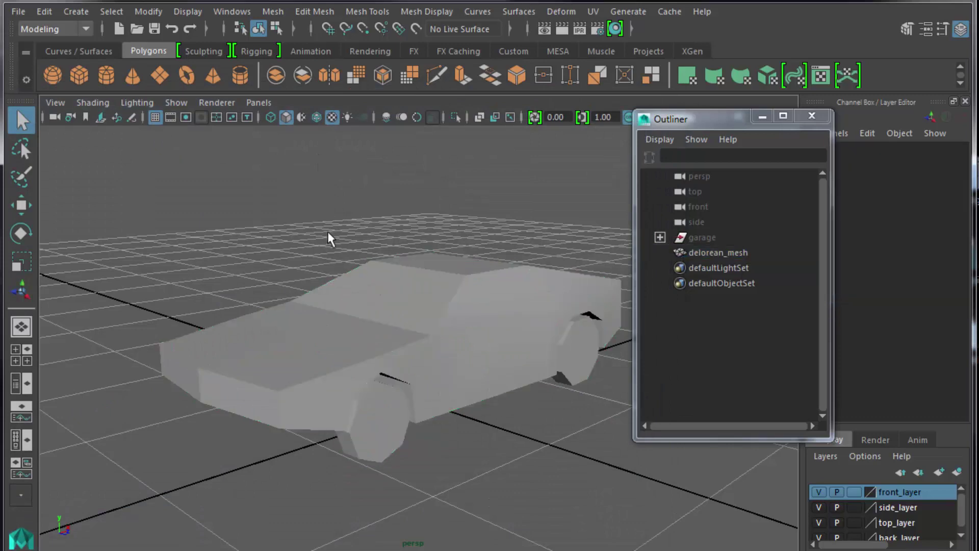
left_click_drag(332, 236, 428, 267, "alt")
left_click(423, 266)
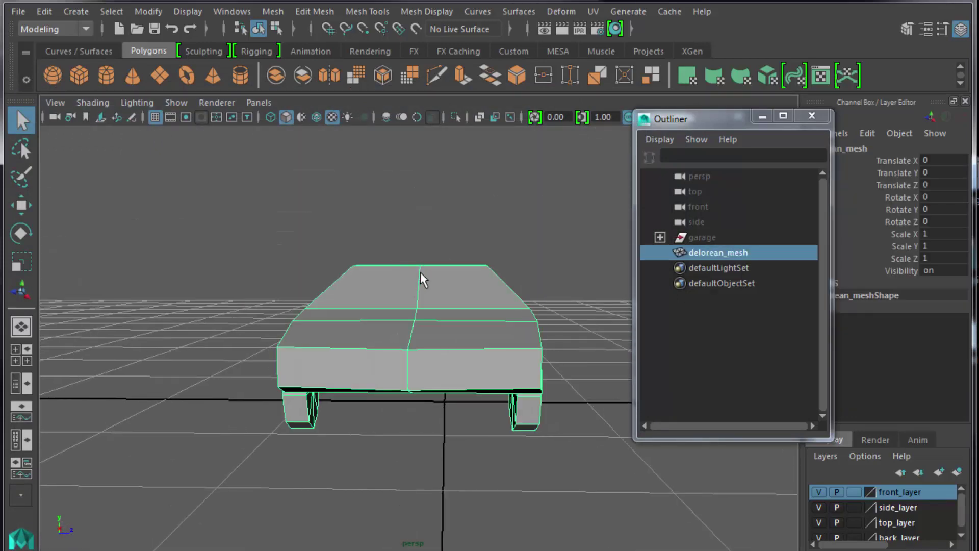
right_click_drag(420, 269, 368, 266)
left_click_drag(434, 271, 451, 280)
key("space")
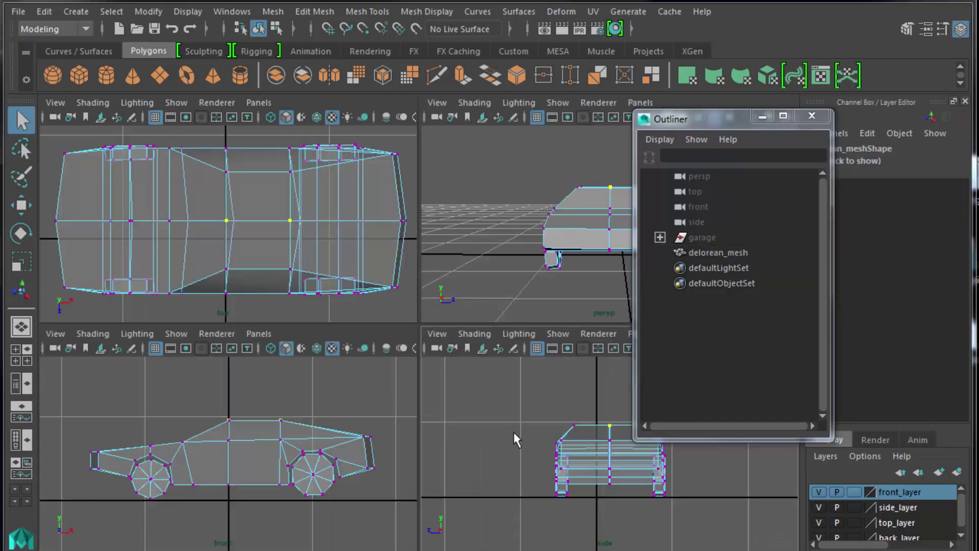
key("space")
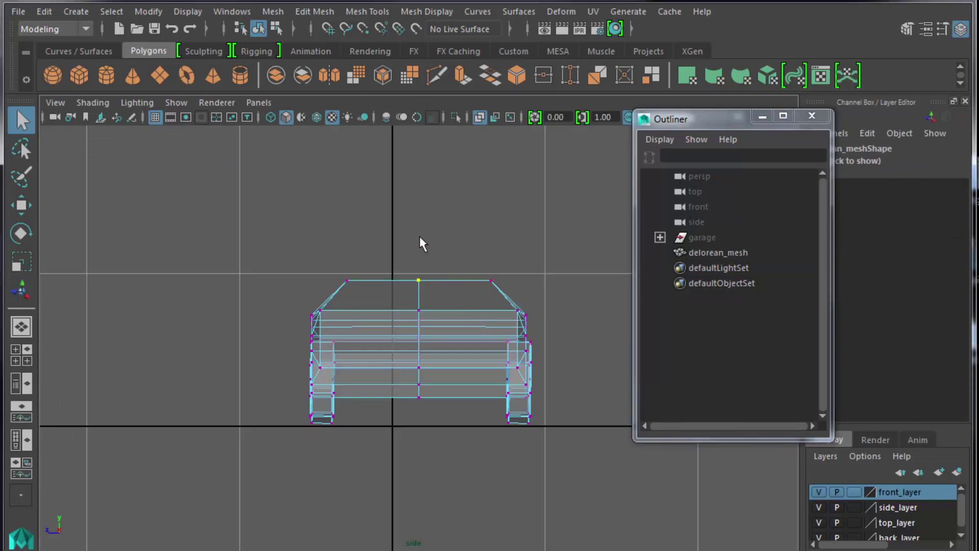
key("w")
left_click_drag(419, 224, 415, 216)
left_click(313, 168)
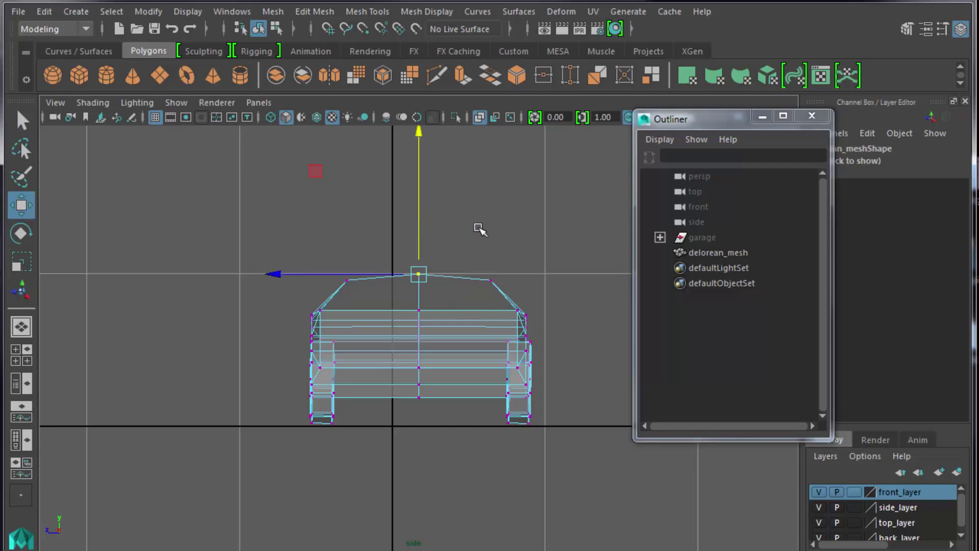
Step: Return to the perspective view, turn off X-Ray shading and switch the car from vertex editing back to object mode
key("space")
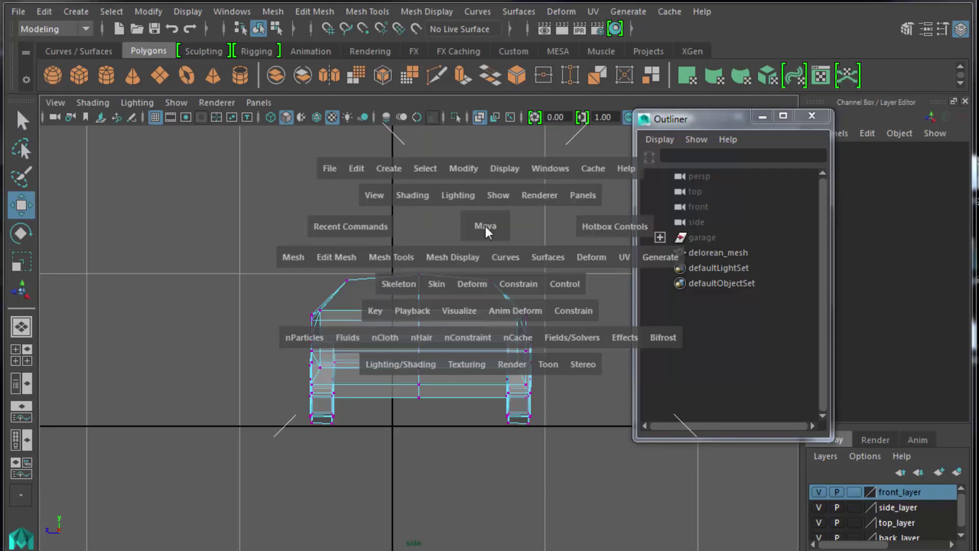
left_click_drag(485, 226, 542, 249)
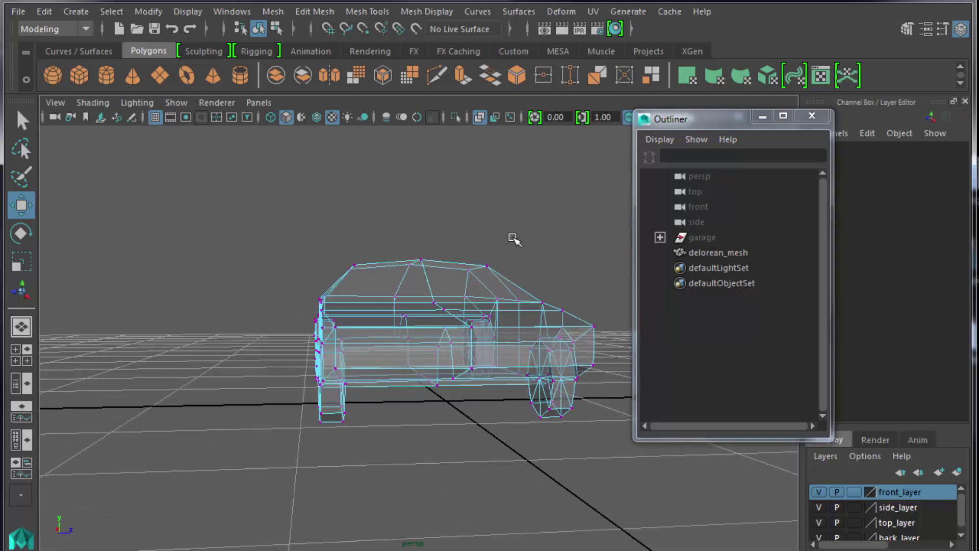
left_click(93, 103)
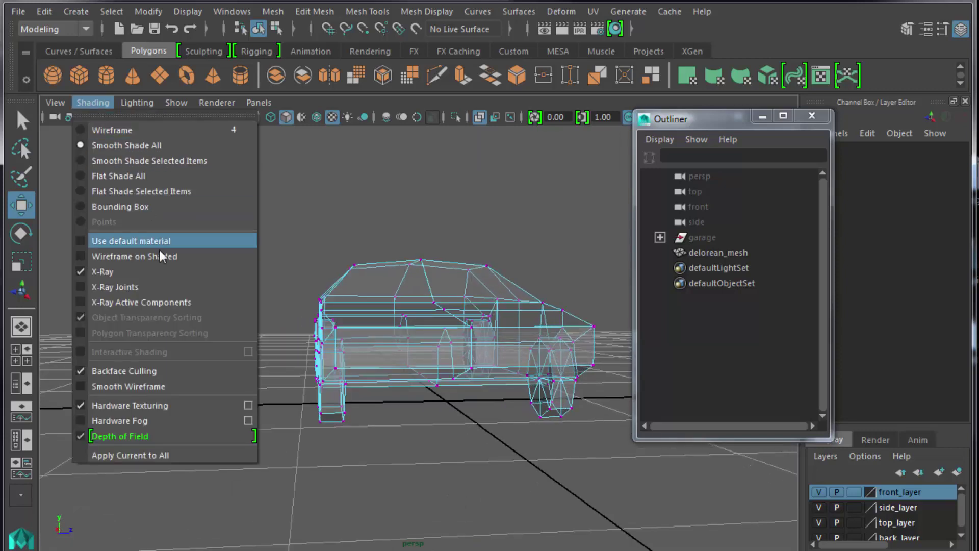
left_click(165, 276)
mouse_move(418, 328)
left_mouse_down("alt")
mouse_move(403, 376)
mouse_move(220, 382)
mouse_move(361, 390)
left_mouse_up("alt")
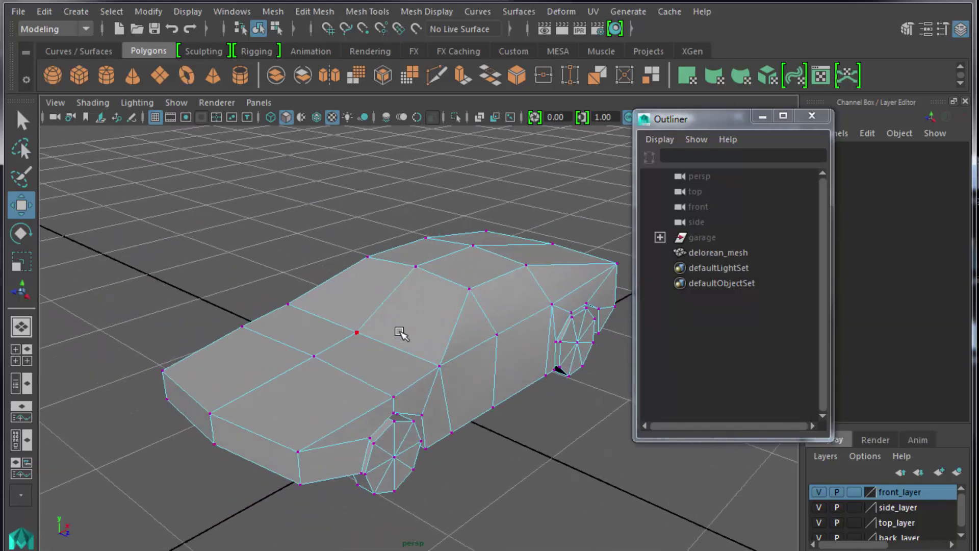
right_click(411, 328)
right_click_drag(411, 328, 484, 305)
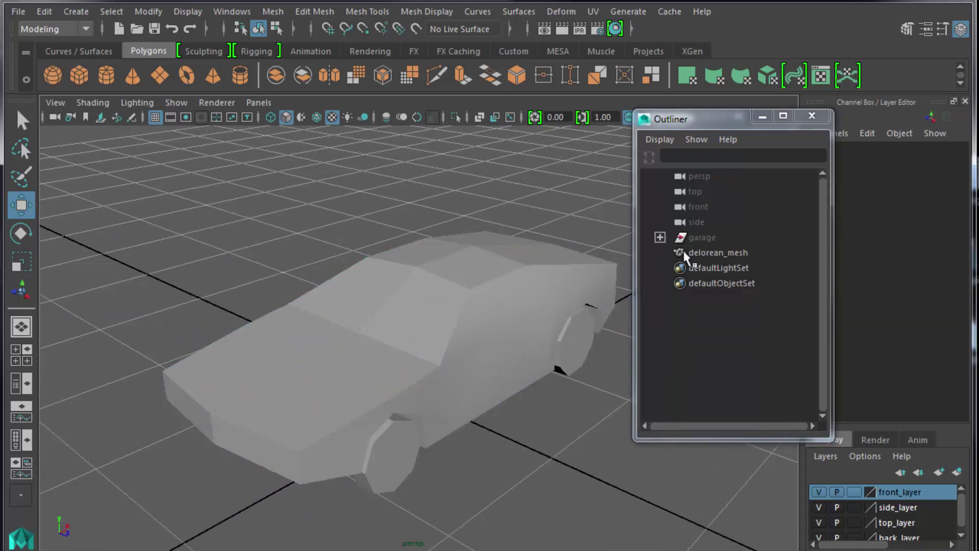
Step: Delete the hidden garage group of reference planes from the scene
left_click(714, 251)
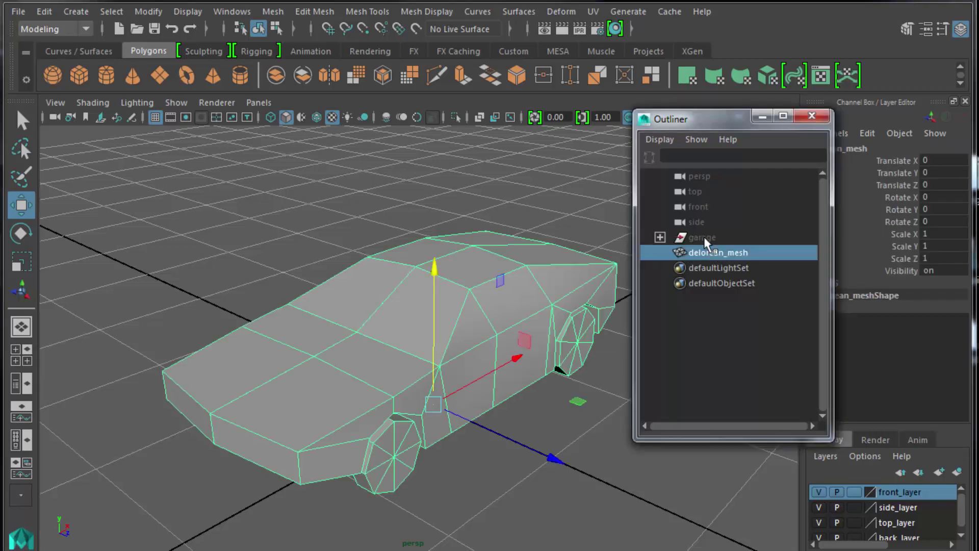
left_click(703, 237)
key("Delete")
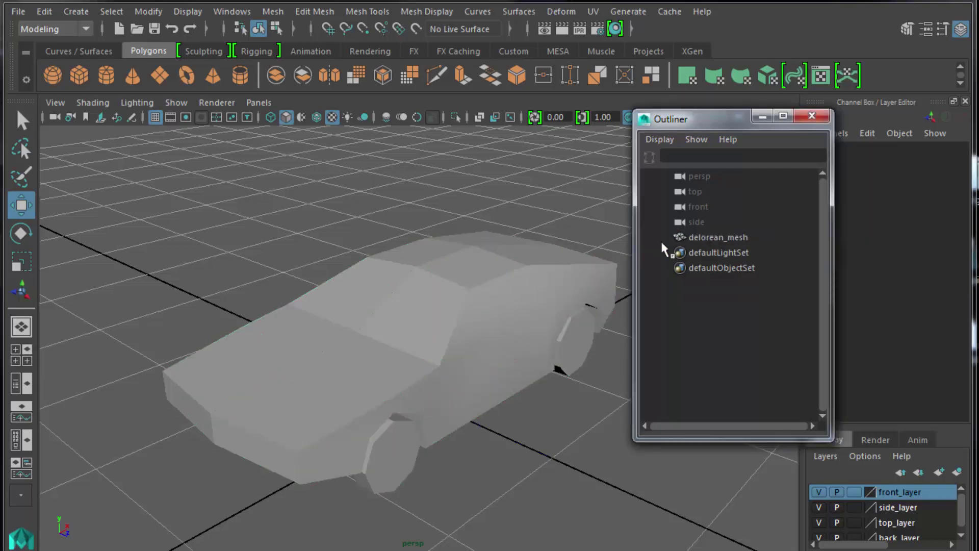
Step: Delete all construction history in the scene and optimize the scene size to remove unused items such as the empty display layers
left_click(44, 11)
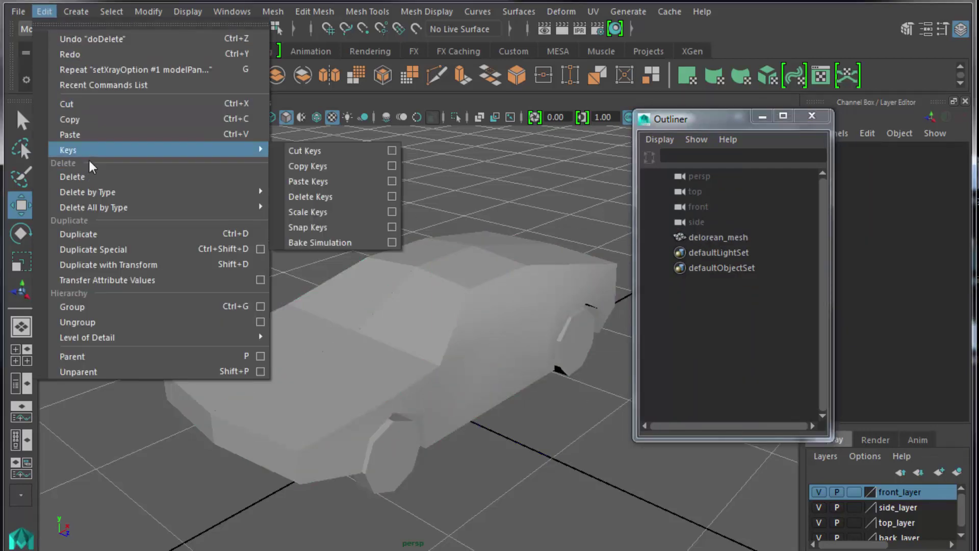
mouse_move(99, 193)
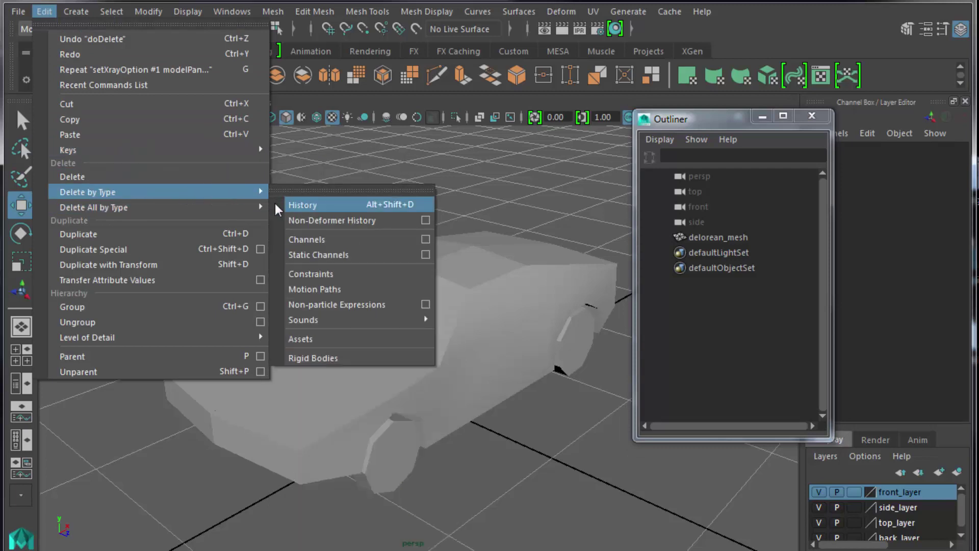
mouse_move(265, 207)
left_click(304, 223)
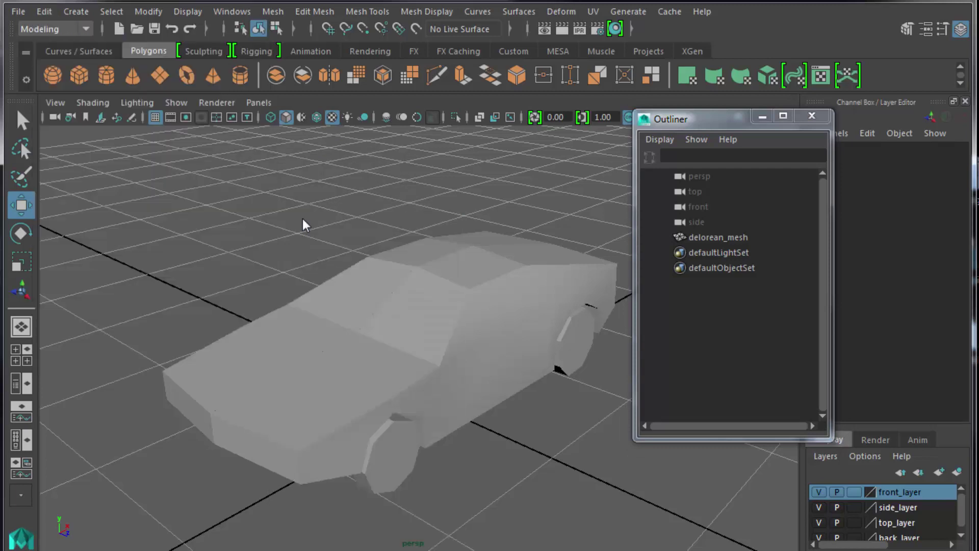
left_click(18, 12)
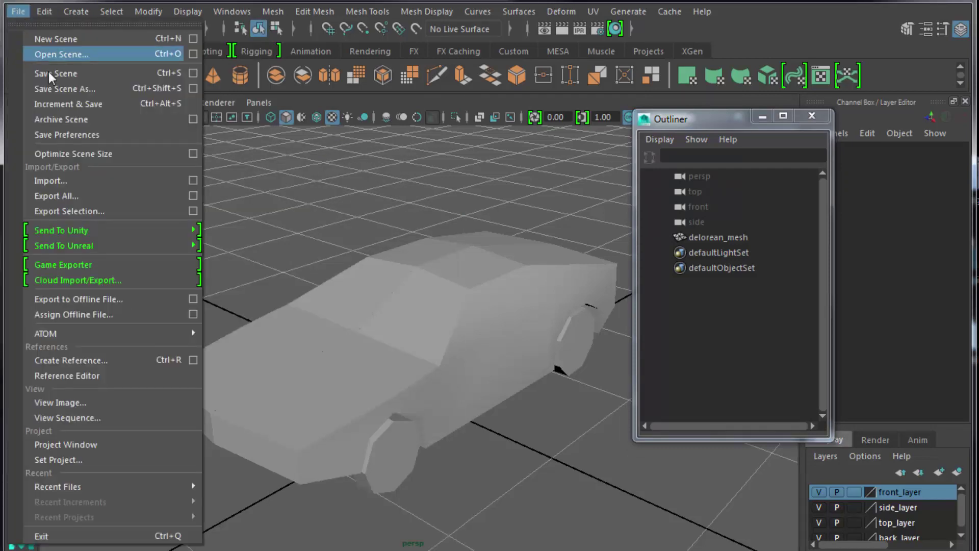
left_click(84, 154)
left_click(359, 368)
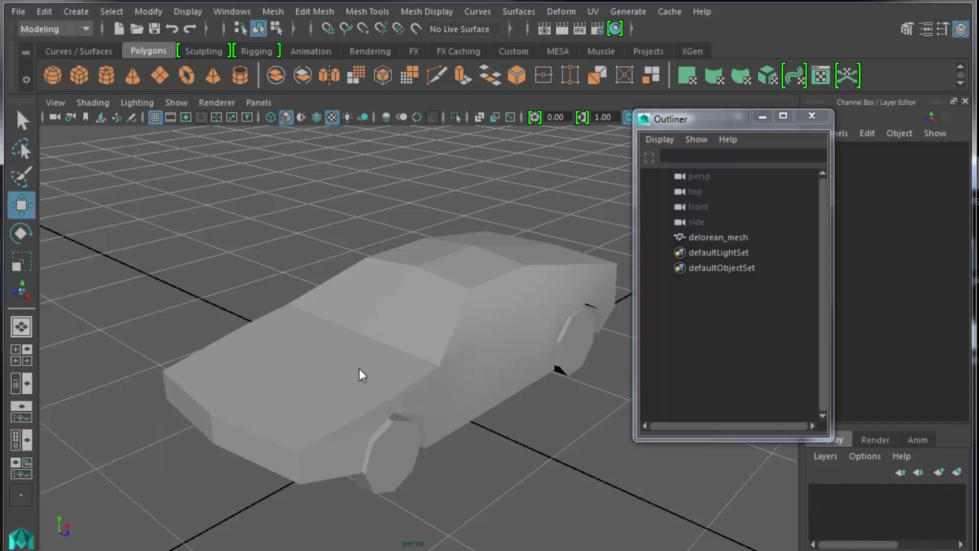
Step: Select delorean_mesh and show its UV layout in the UV Editor, placing the editor window so the whole layout is in view
left_click(509, 395)
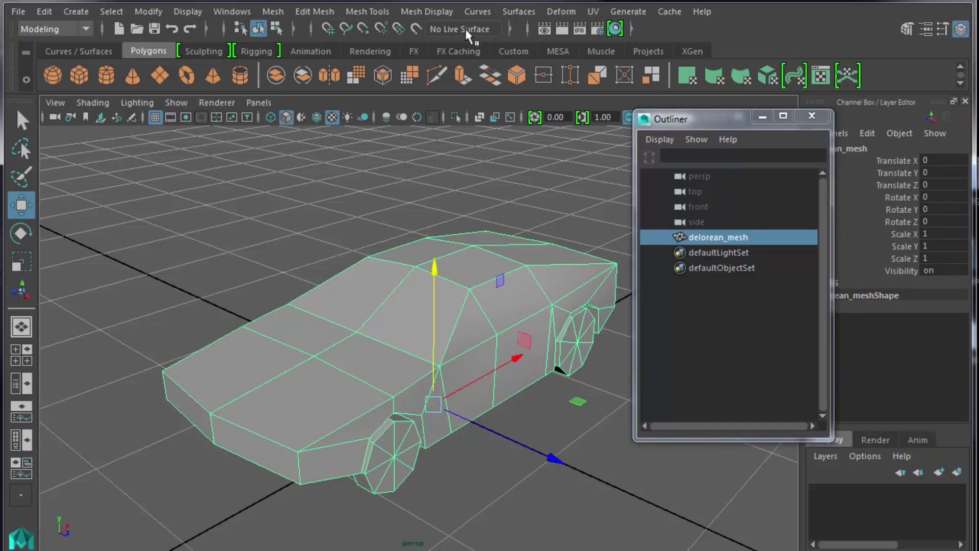
left_click(232, 12)
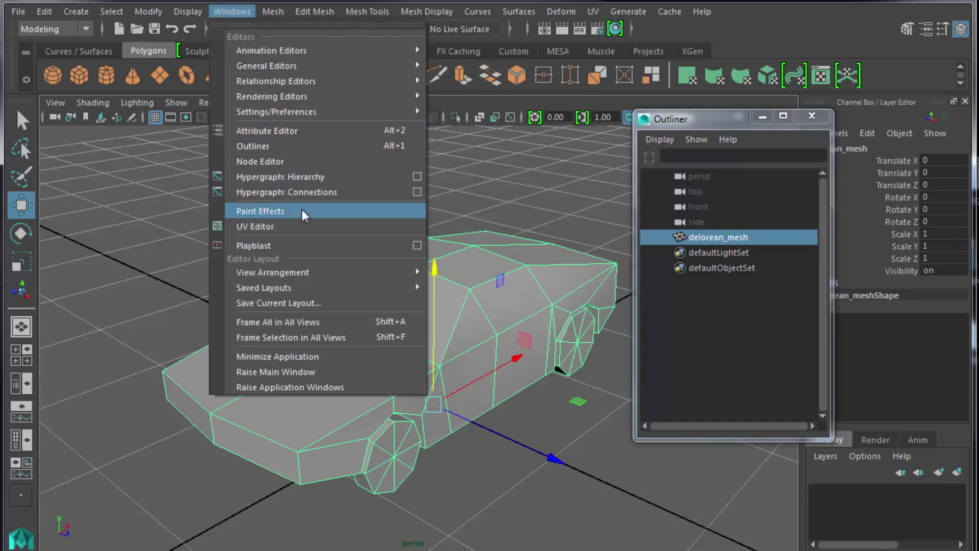
left_click(306, 226)
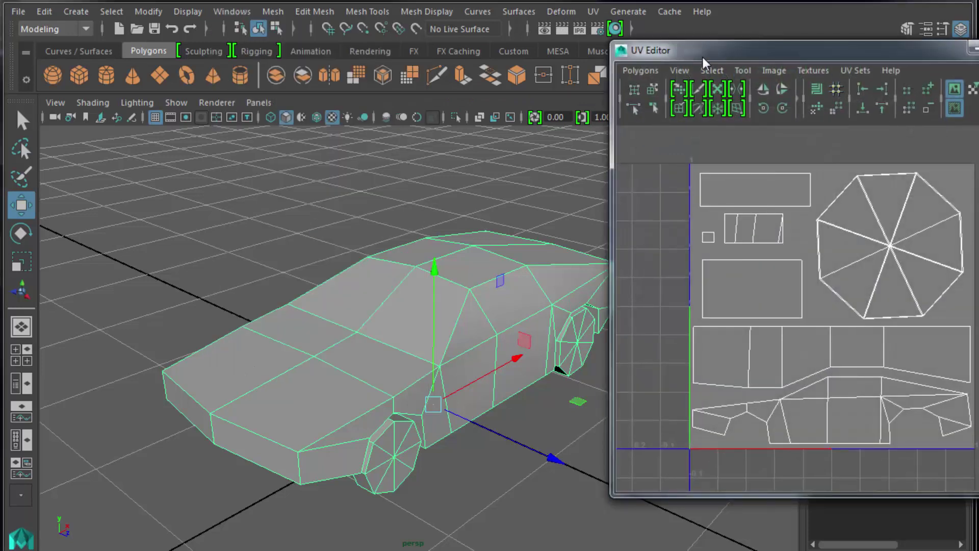
left_click_drag(702, 57, 512, 92)
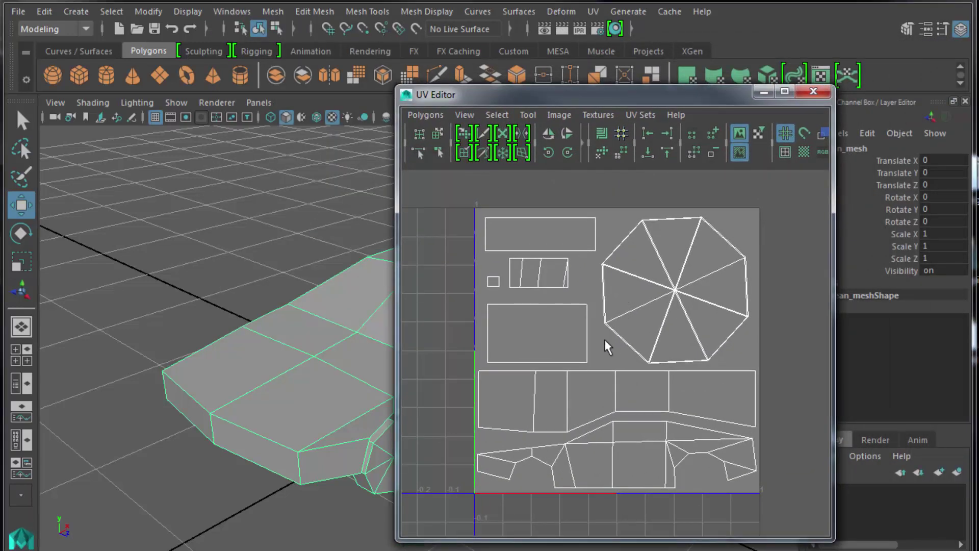